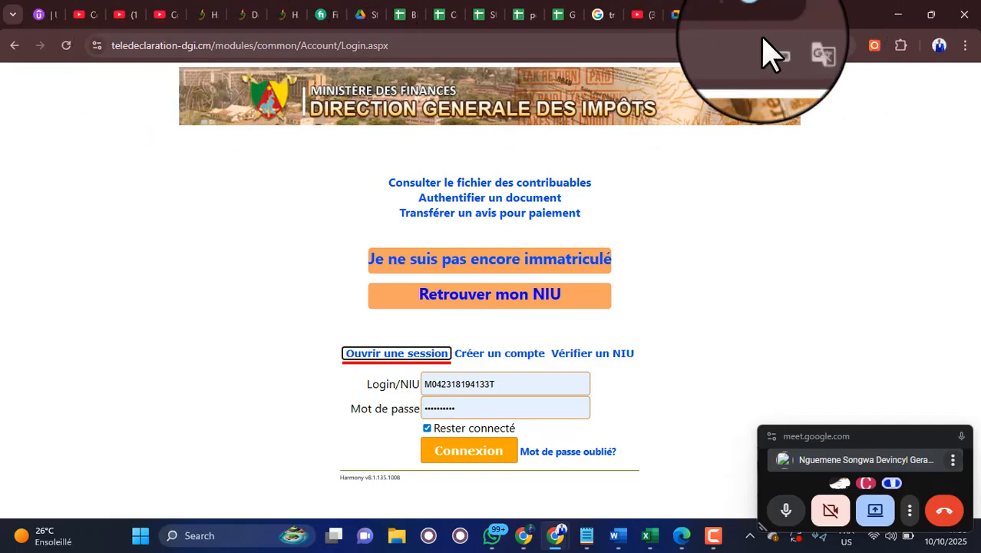
Open the impots.cm website in a new browser tab
{"action": "left_click", "coordinate": [833, 14]}
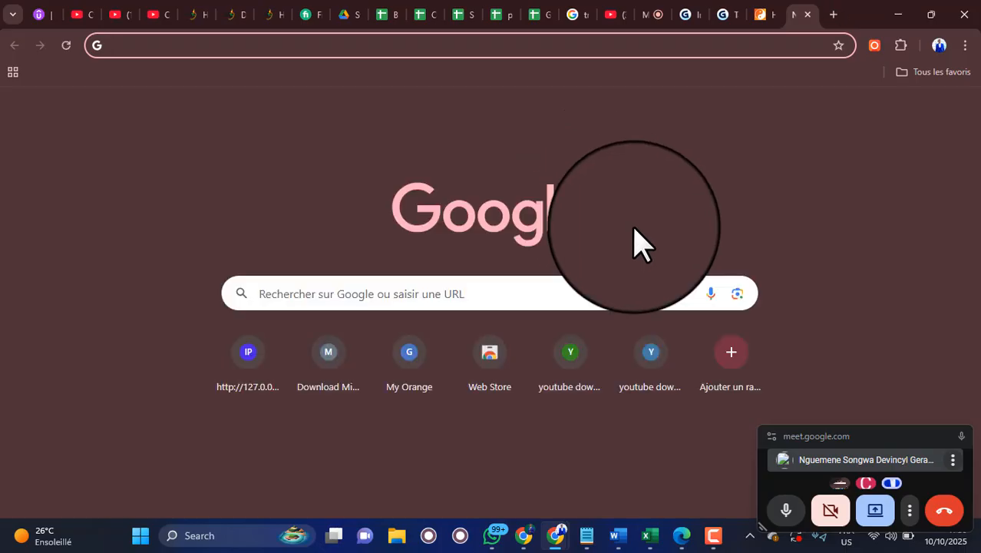
{"action": "type", "text": "im"}
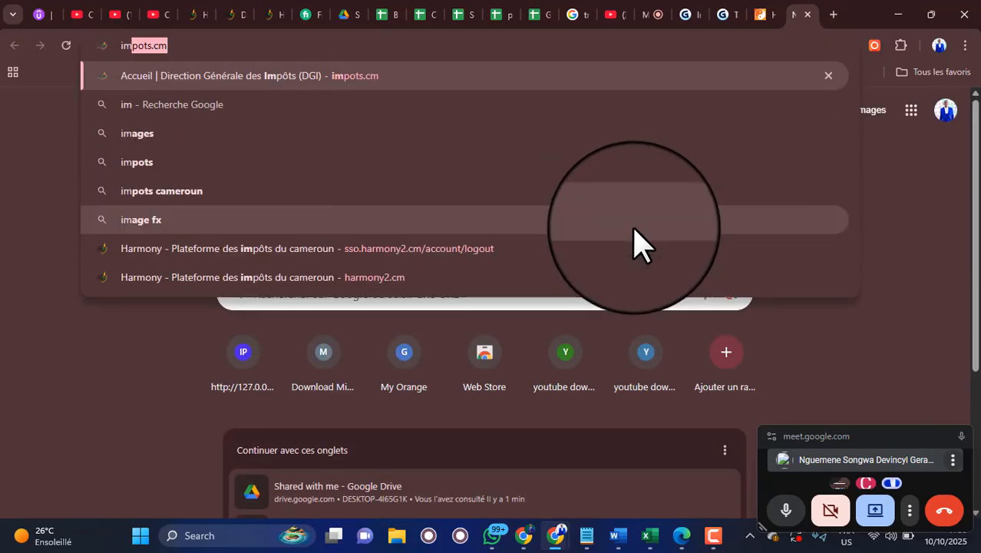
{"action": "key", "text": "Return"}
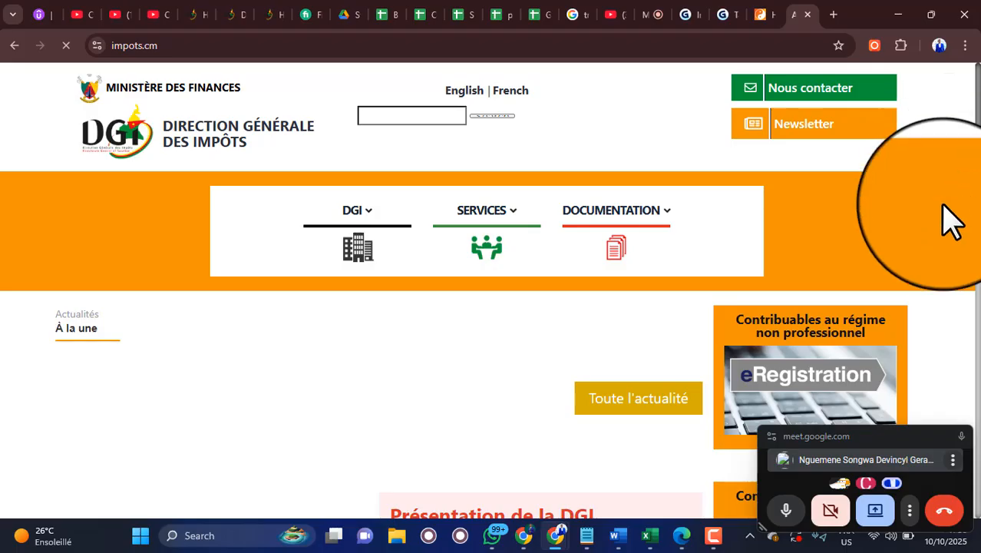
Dismiss the translation prompt and look through the home page's online services from eRegistration down to Télédéclaration
{"action": "scroll", "coordinate": [951, 223], "scroll_direction": "down", "scroll_amount": 2}
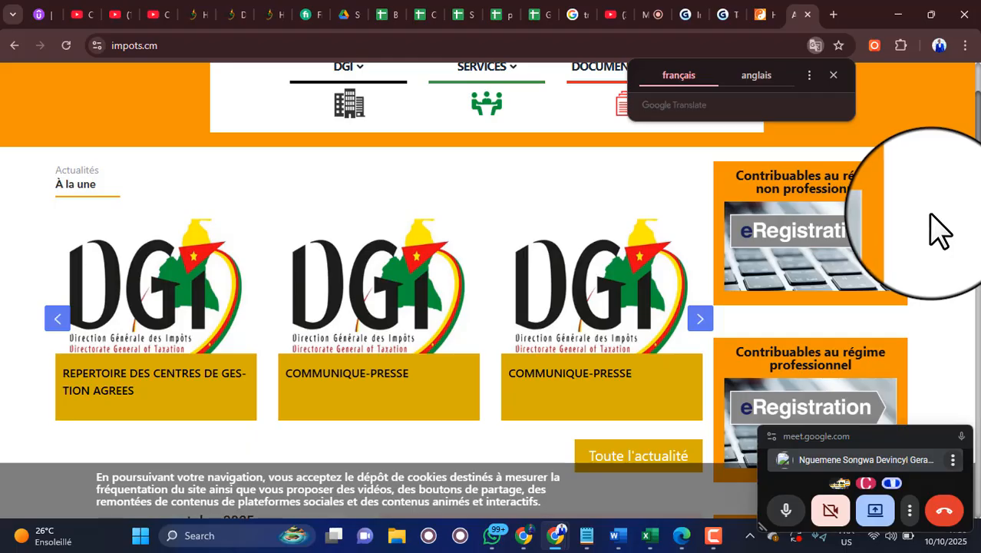
{"action": "scroll", "coordinate": [938, 230], "scroll_direction": "down", "scroll_amount": 1}
{"action": "scroll", "coordinate": [939, 231], "scroll_direction": "up", "scroll_amount": 1}
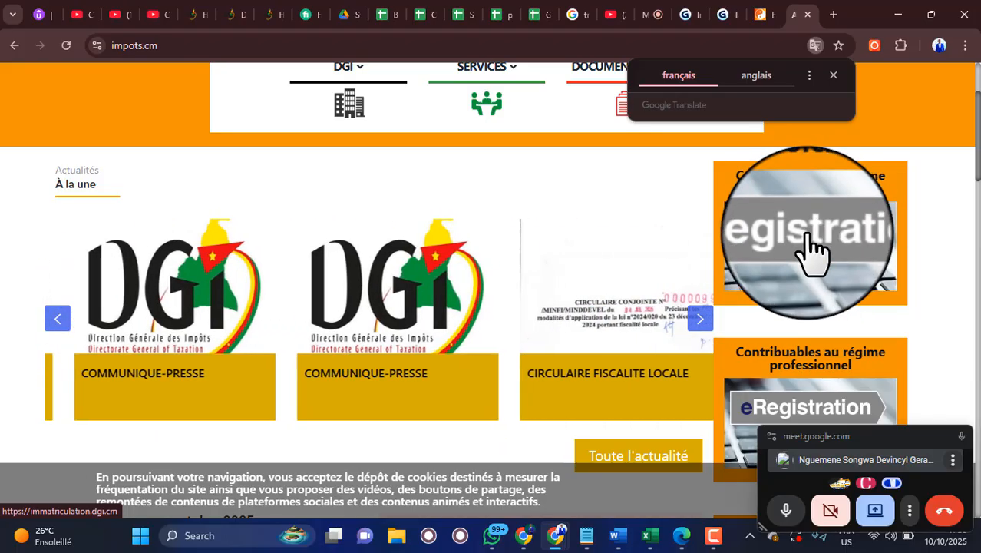
{"action": "left_click", "coordinate": [835, 74]}
{"action": "scroll", "coordinate": [844, 291], "scroll_direction": "down", "scroll_amount": 1}
{"action": "scroll", "coordinate": [845, 288], "scroll_direction": "down", "scroll_amount": 3}
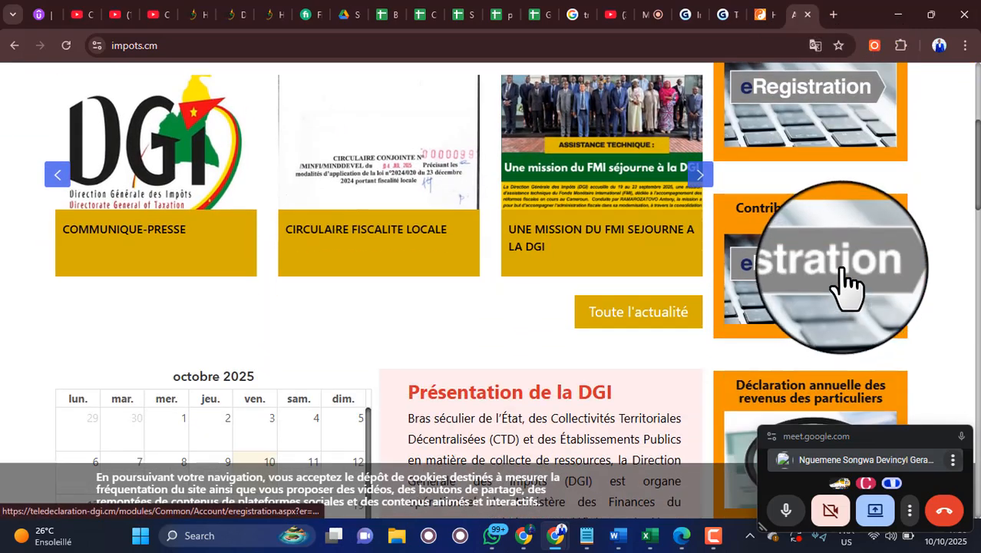
{"action": "scroll", "coordinate": [810, 322], "scroll_direction": "down", "scroll_amount": 1}
{"action": "scroll", "coordinate": [803, 323], "scroll_direction": "down", "scroll_amount": 5}
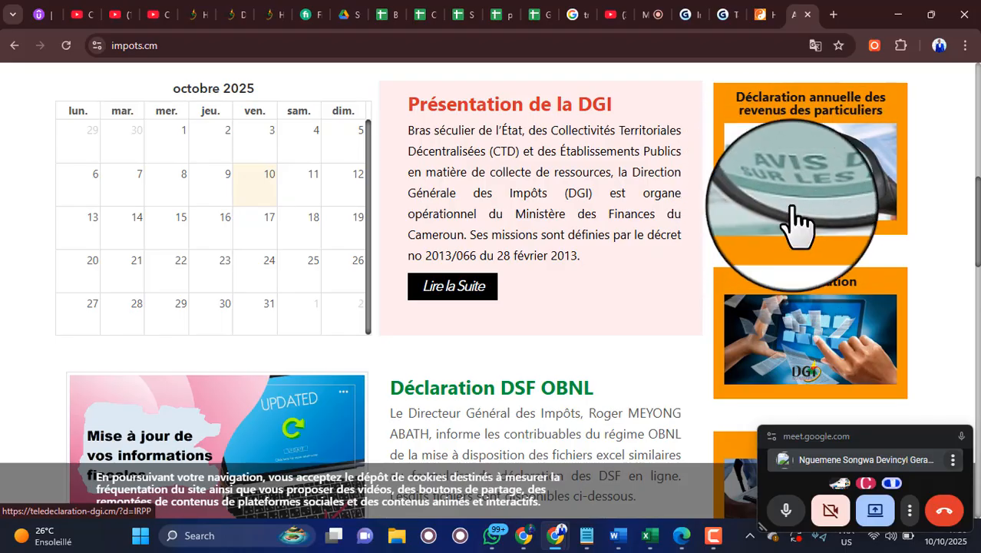
{"action": "scroll", "coordinate": [806, 261], "scroll_direction": "down", "scroll_amount": 1}
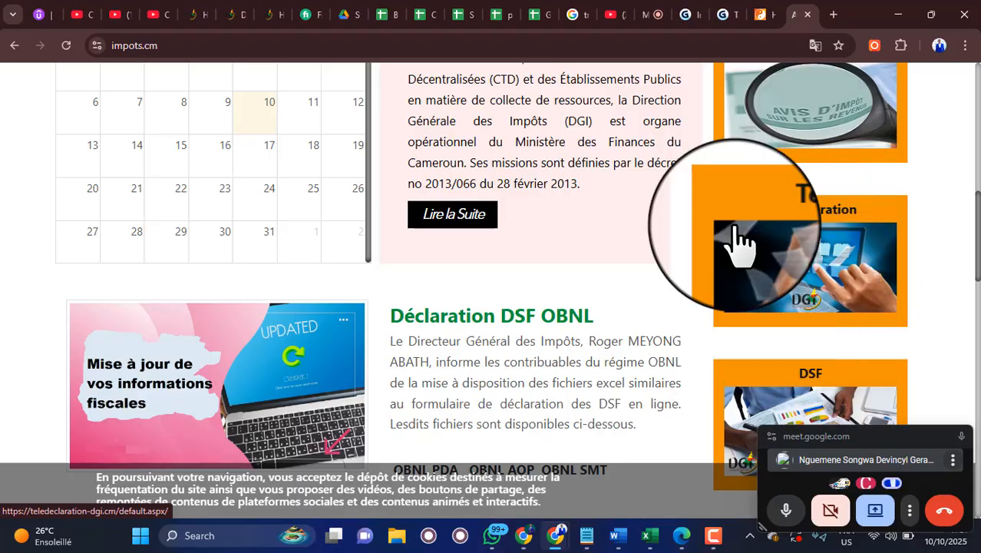
Open the Télédéclaration service in a new tab and switch to its login page
{"action": "right_click", "coordinate": [780, 257]}
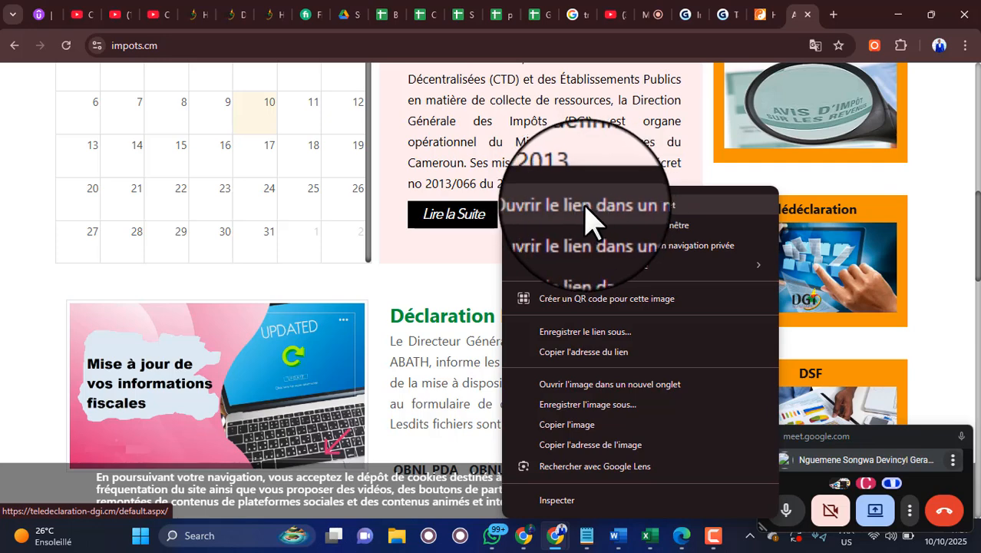
{"action": "left_click", "coordinate": [661, 205]}
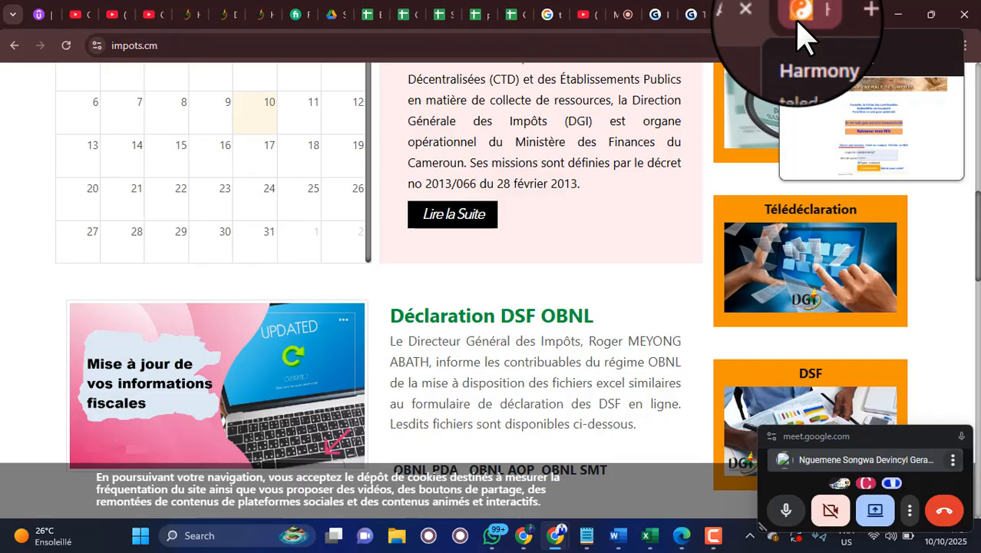
{"action": "left_click", "coordinate": [798, 21]}
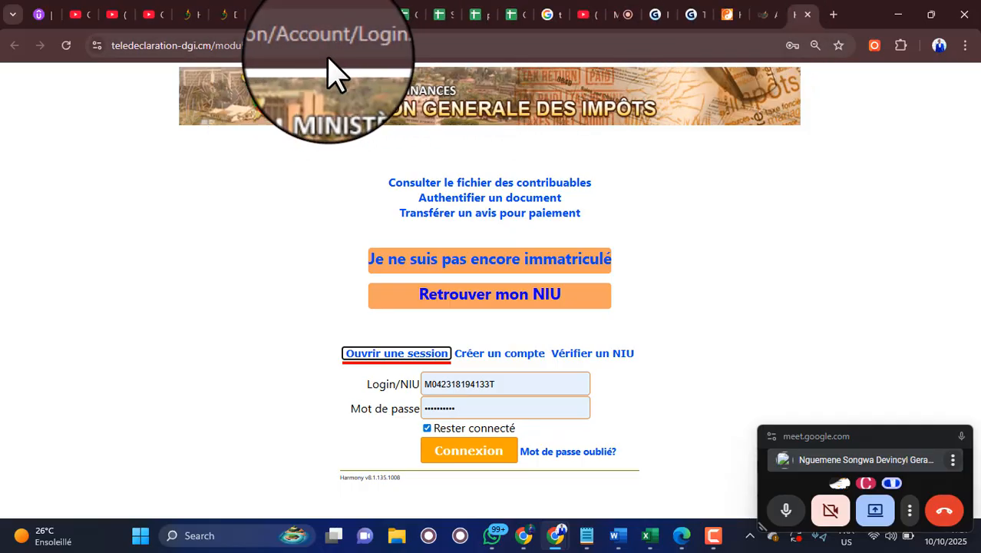
Return to the impots.cm home page and examine the remaining online services, from DSF and OTP / E_billing down to the help desk
{"action": "left_click", "coordinate": [766, 19]}
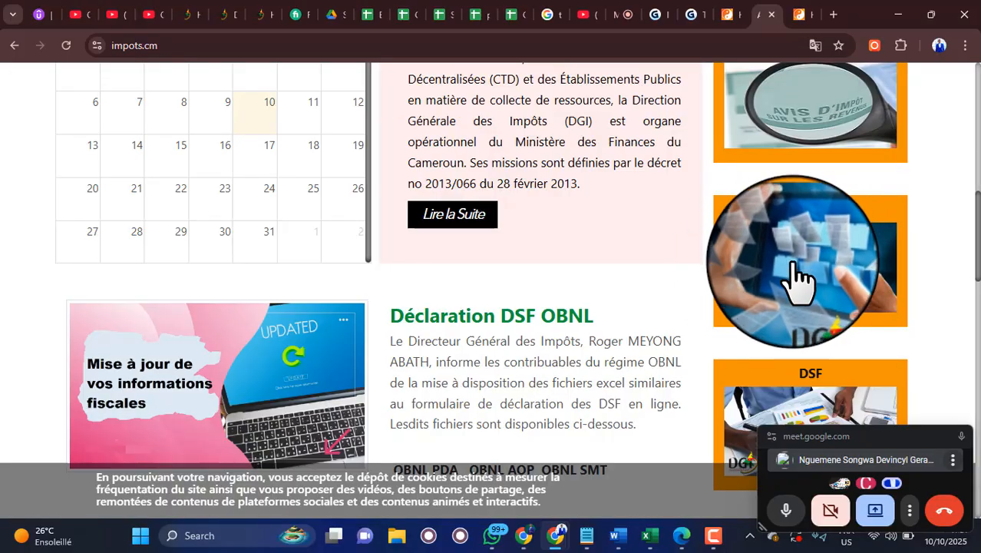
{"action": "scroll", "coordinate": [798, 277], "scroll_direction": "down", "scroll_amount": 3}
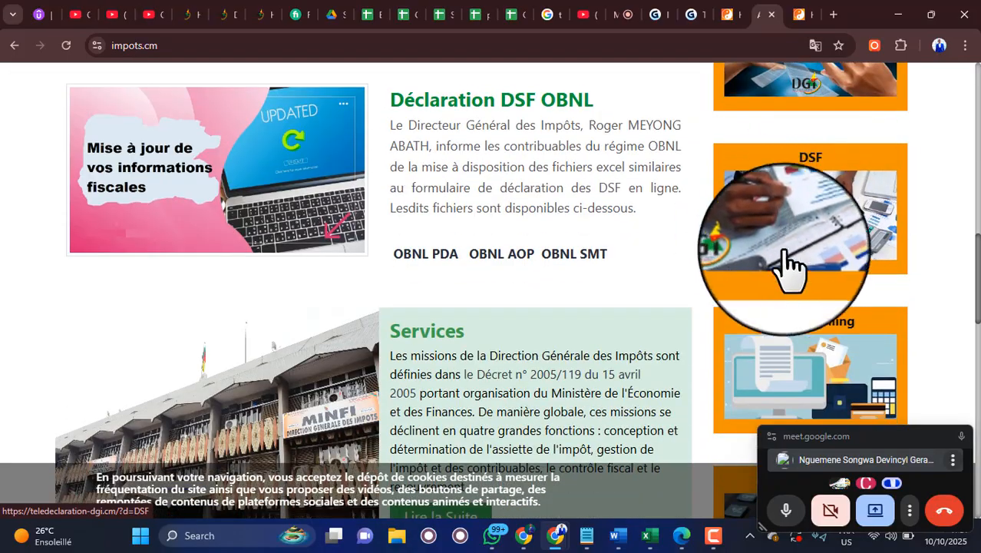
{"action": "scroll", "coordinate": [791, 265], "scroll_direction": "down", "scroll_amount": 1}
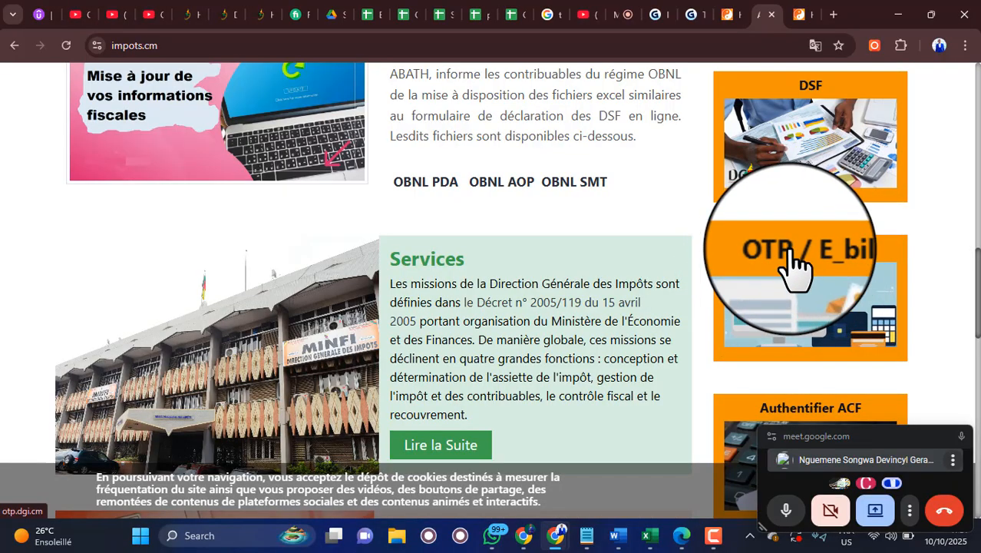
{"action": "scroll", "coordinate": [767, 337], "scroll_direction": "down", "scroll_amount": 1}
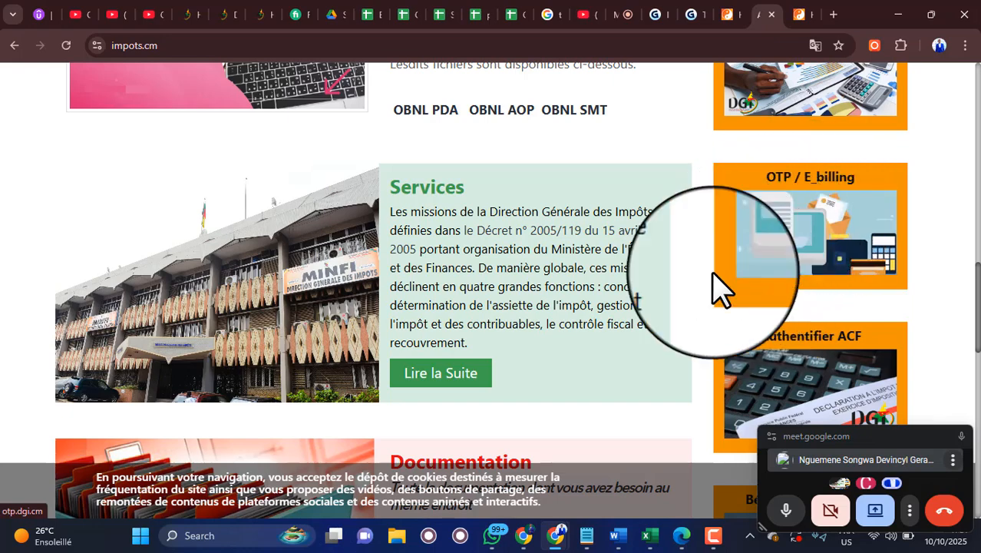
{"action": "scroll", "coordinate": [760, 261], "scroll_direction": "down", "scroll_amount": 3}
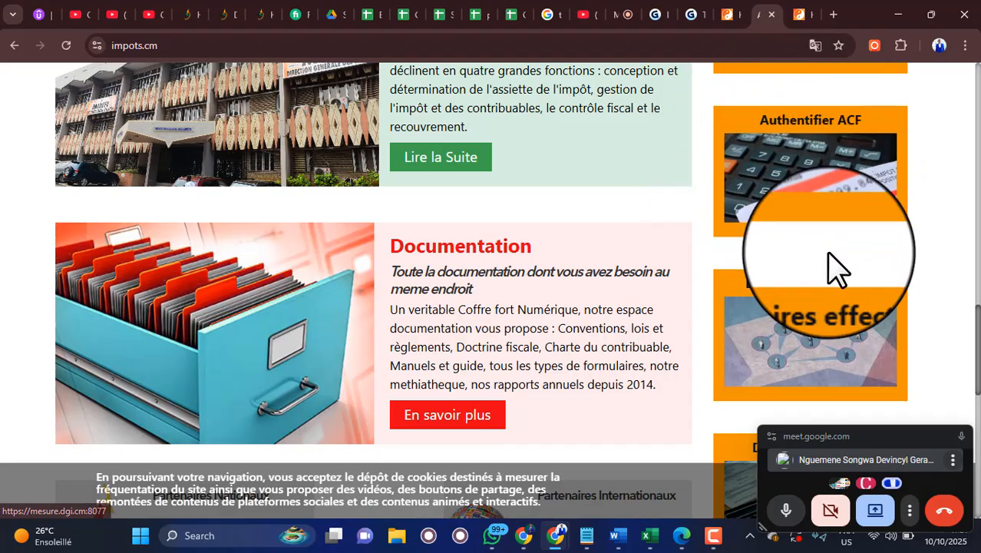
{"action": "scroll", "coordinate": [833, 292], "scroll_direction": "down", "scroll_amount": 1}
{"action": "scroll", "coordinate": [798, 271], "scroll_direction": "down", "scroll_amount": 1}
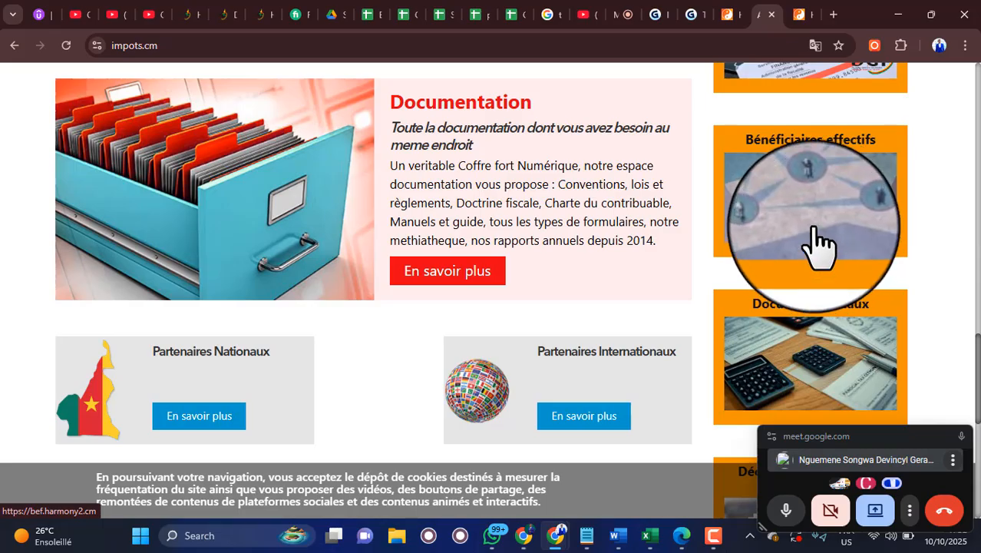
{"action": "scroll", "coordinate": [809, 300], "scroll_direction": "down", "scroll_amount": 2}
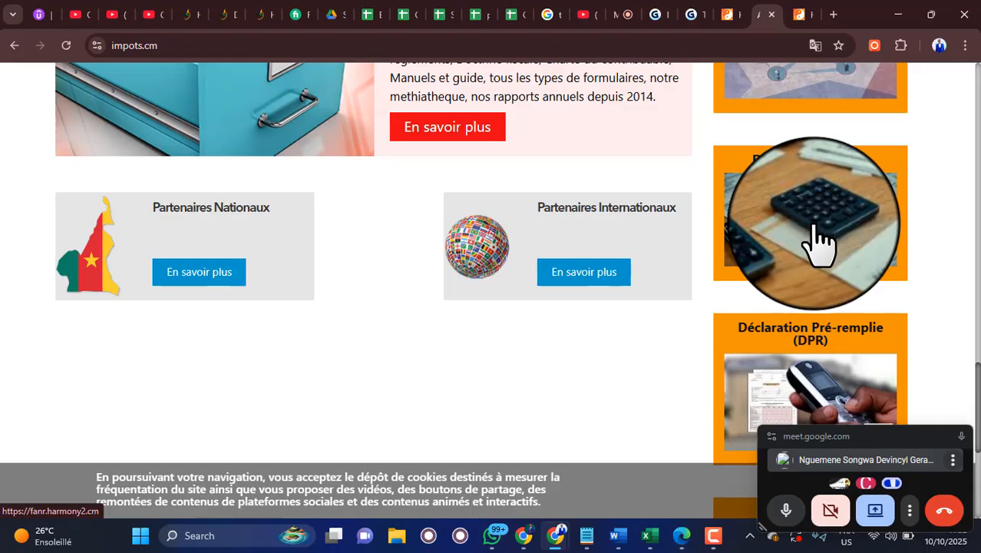
{"action": "scroll", "coordinate": [799, 257], "scroll_direction": "down", "scroll_amount": 2}
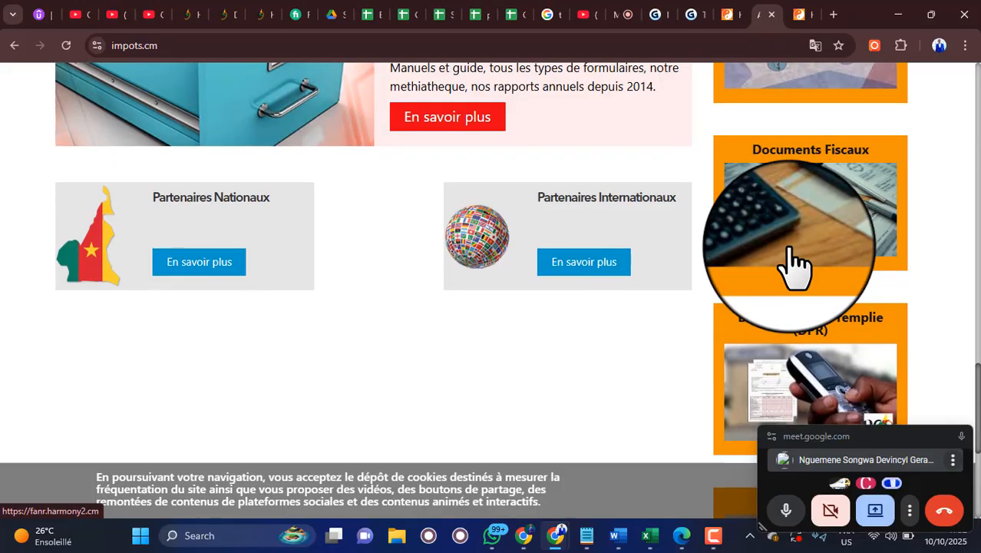
{"action": "scroll", "coordinate": [795, 261], "scroll_direction": "down", "scroll_amount": 1}
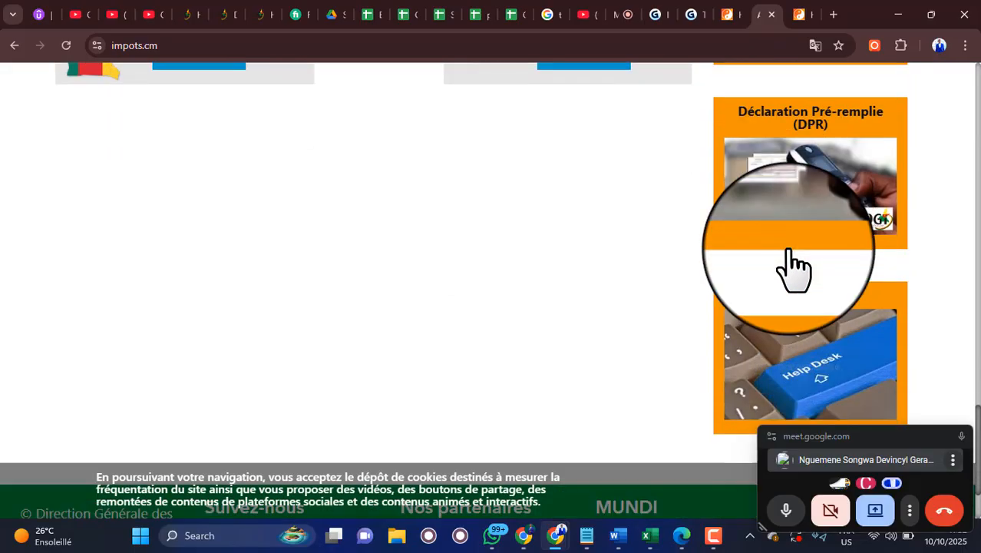
{"action": "scroll", "coordinate": [783, 296], "scroll_direction": "down", "scroll_amount": 1}
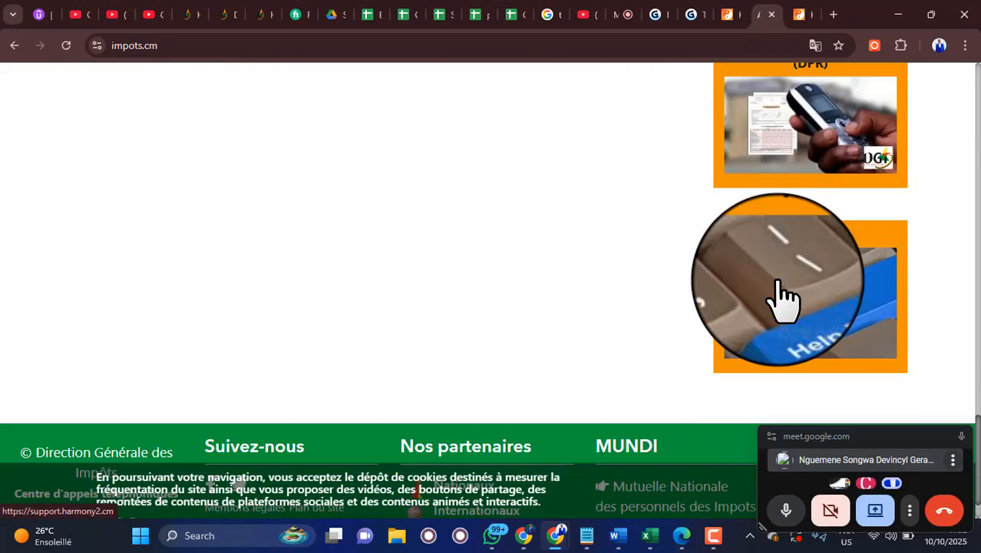
{"action": "scroll", "coordinate": [799, 261], "scroll_direction": "down", "scroll_amount": 1}
{"action": "scroll", "coordinate": [772, 322], "scroll_direction": "up", "scroll_amount": 6}
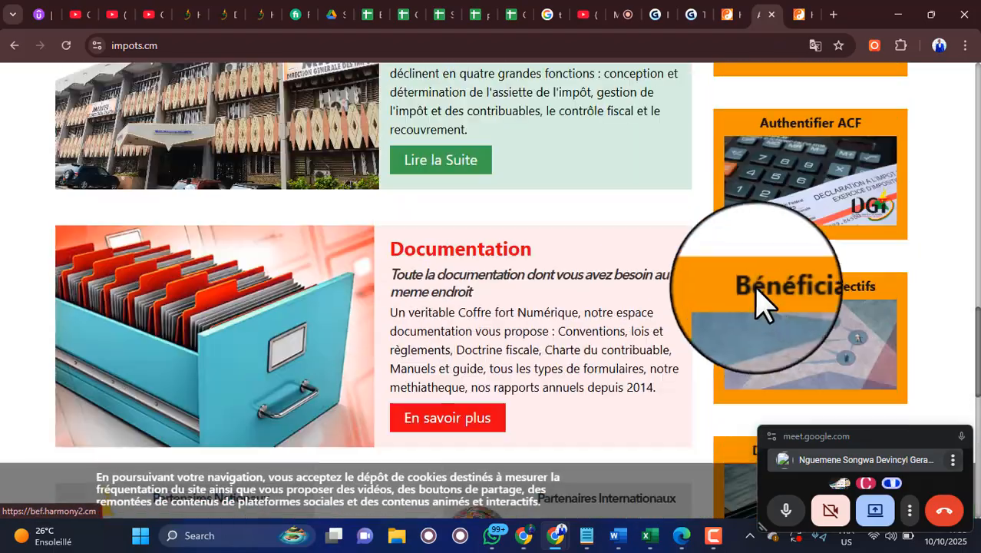
{"action": "scroll", "coordinate": [757, 290], "scroll_direction": "up", "scroll_amount": 15}
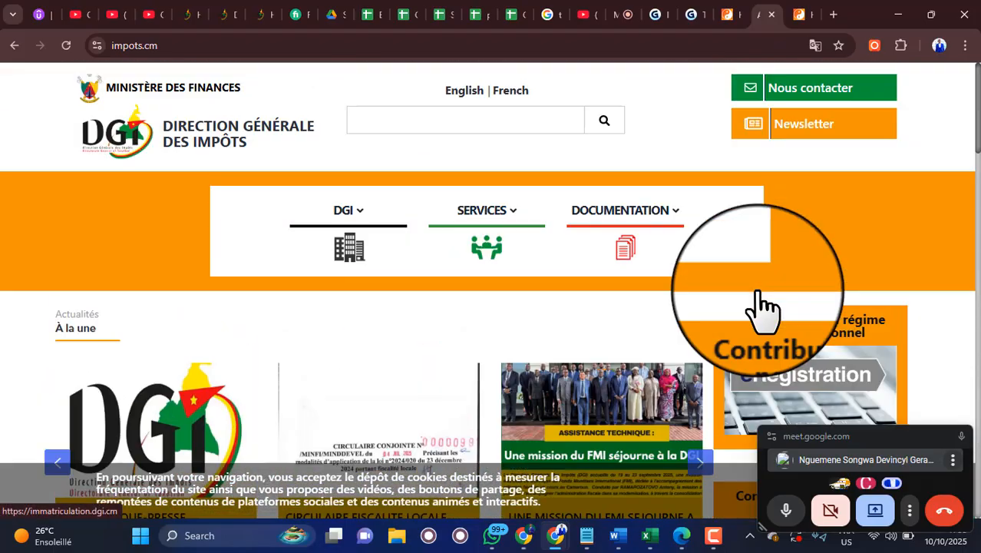
Switch back to the Harmony login page opened from the Télédéclaration service
{"action": "mouse_move", "coordinate": [663, 208]}
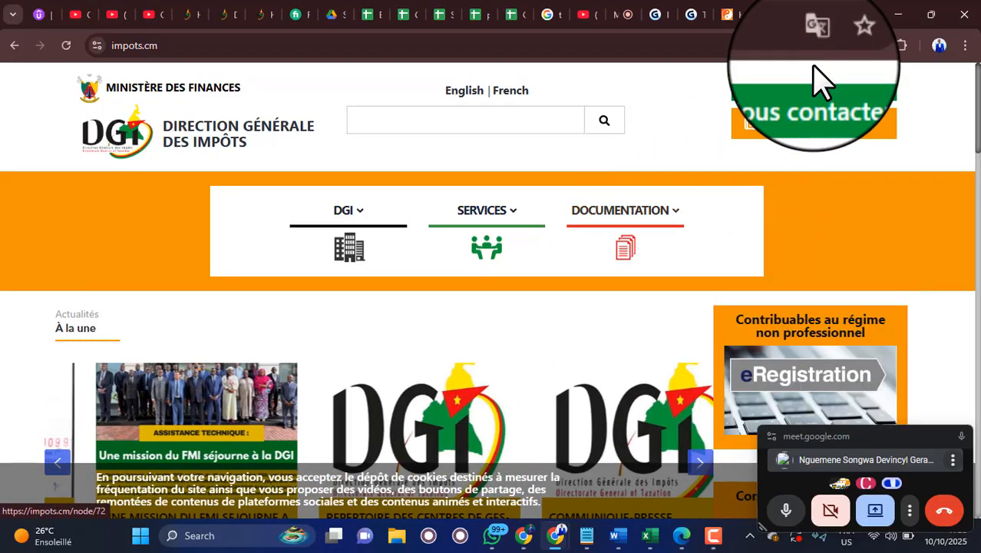
{"action": "mouse_move", "coordinate": [800, 23]}
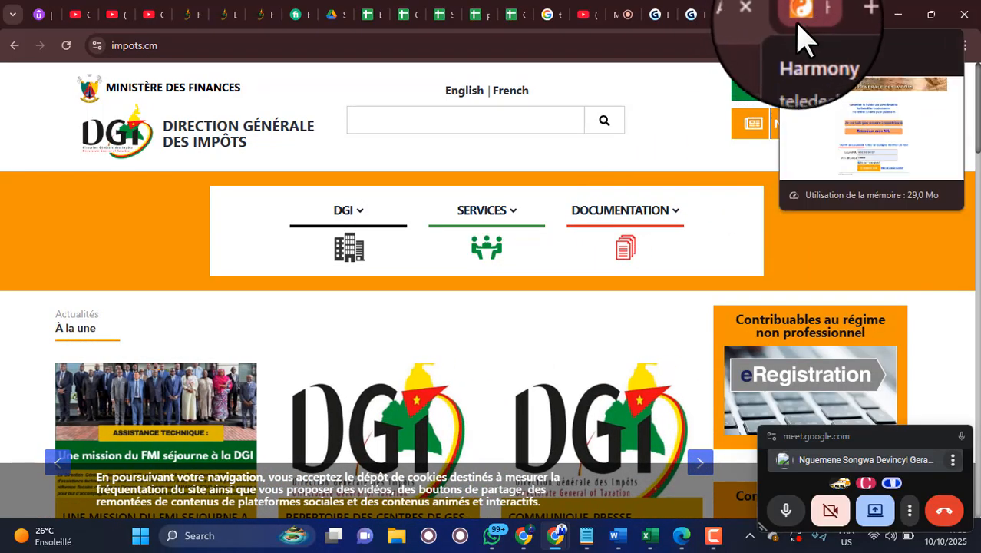
{"action": "left_click", "coordinate": [799, 23]}
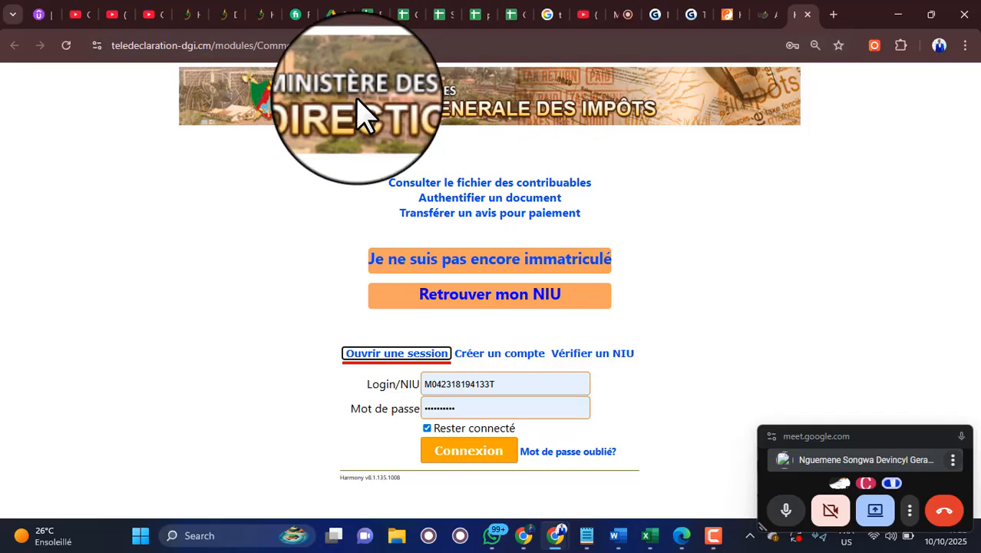
Look up "harmony" in a new tab to reach the tax login page, and close that tab
{"action": "left_click", "coordinate": [832, 15]}
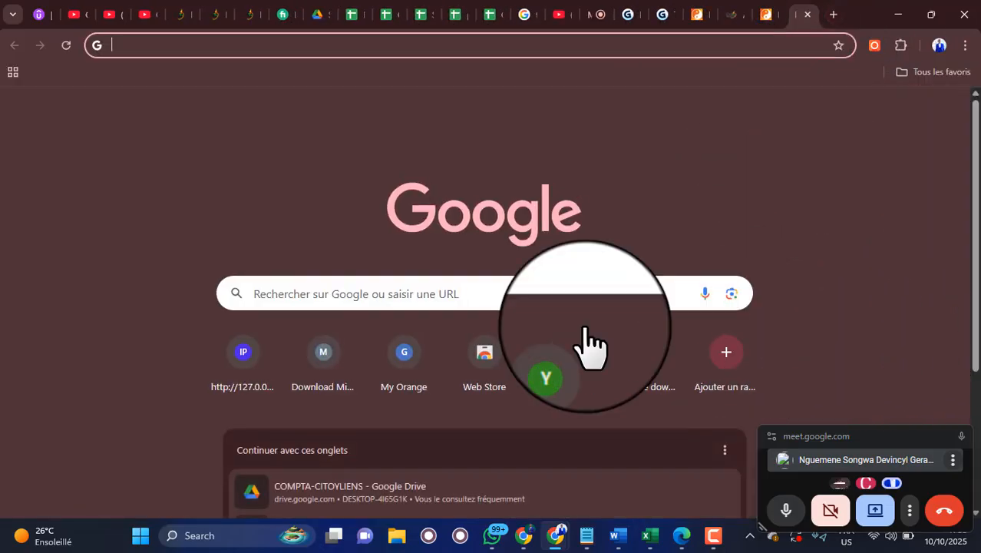
{"action": "type", "text": "har"}
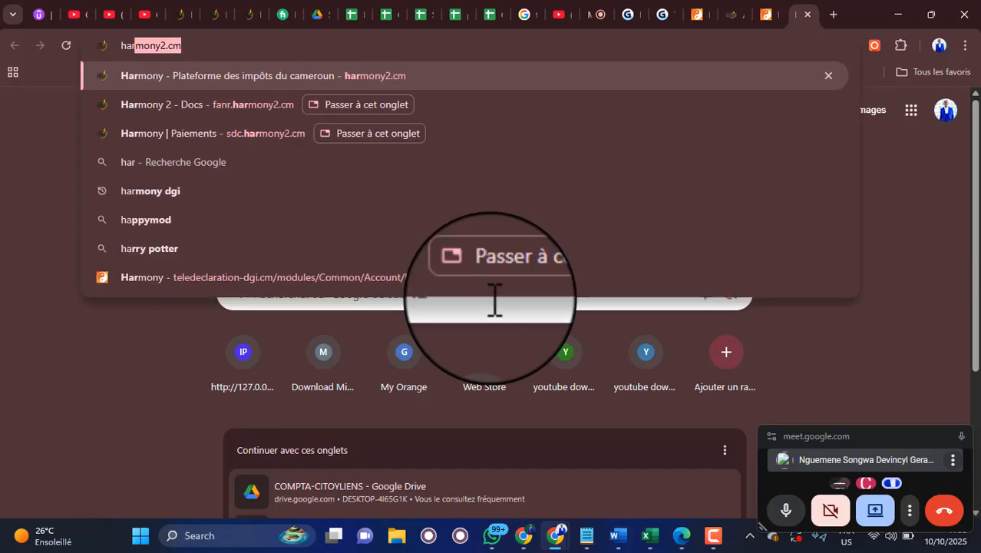
{"action": "type", "text": "mony"}
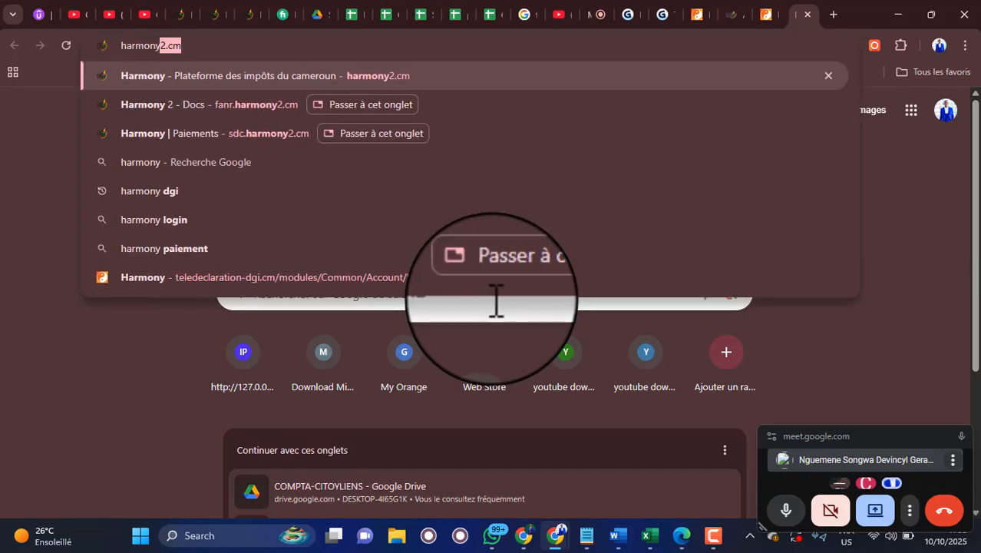
{"action": "key", "text": "BackSpace"}
{"action": "key", "text": "Return"}
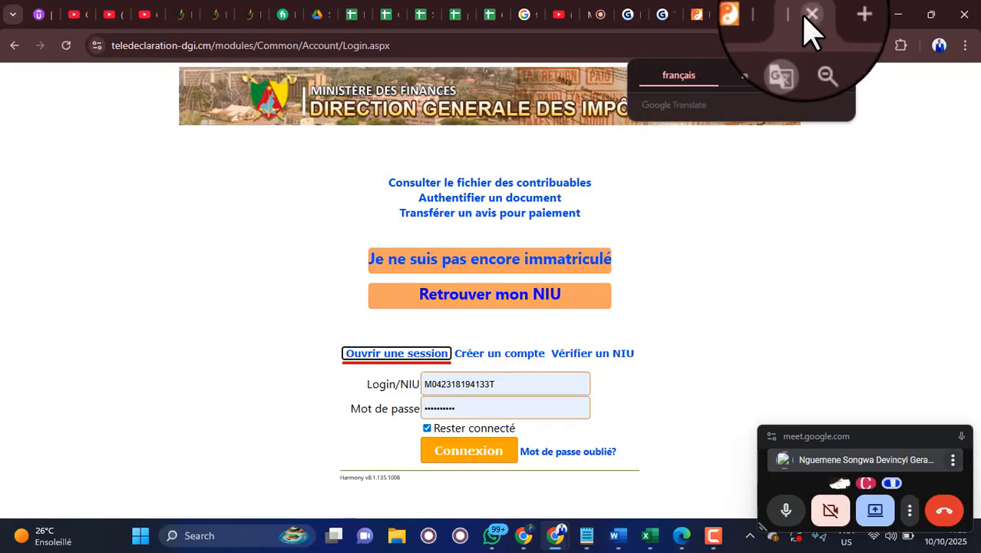
{"action": "left_click", "coordinate": [806, 14]}
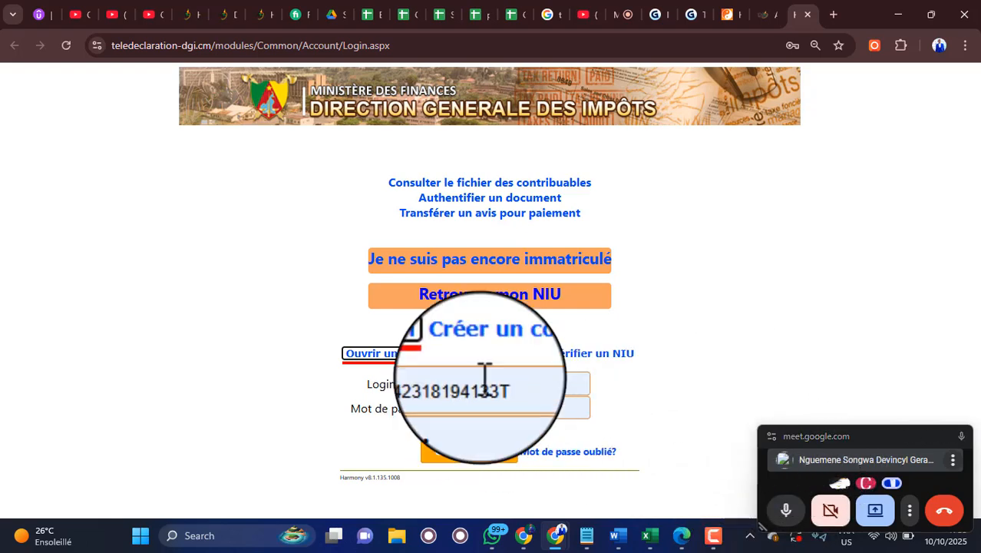
Point out the Login/NIU field and the "Je ne suis pas encore immatriculé" link on the login page
{"action": "left_click_drag", "start_coordinate": [508, 386], "coordinate": [414, 383]}
{"action": "left_click", "coordinate": [419, 384]}
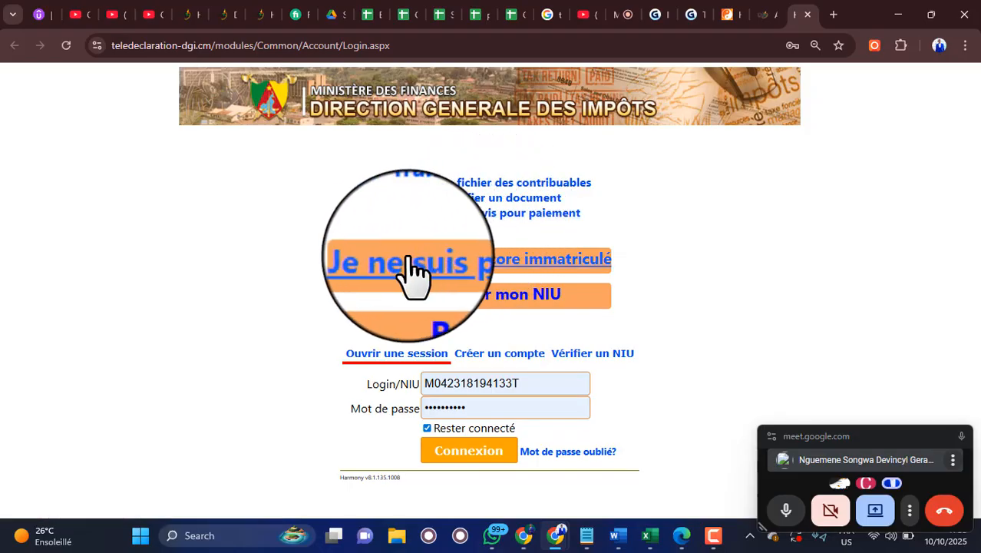
{"action": "left_click_drag", "start_coordinate": [383, 274], "coordinate": [602, 281]}
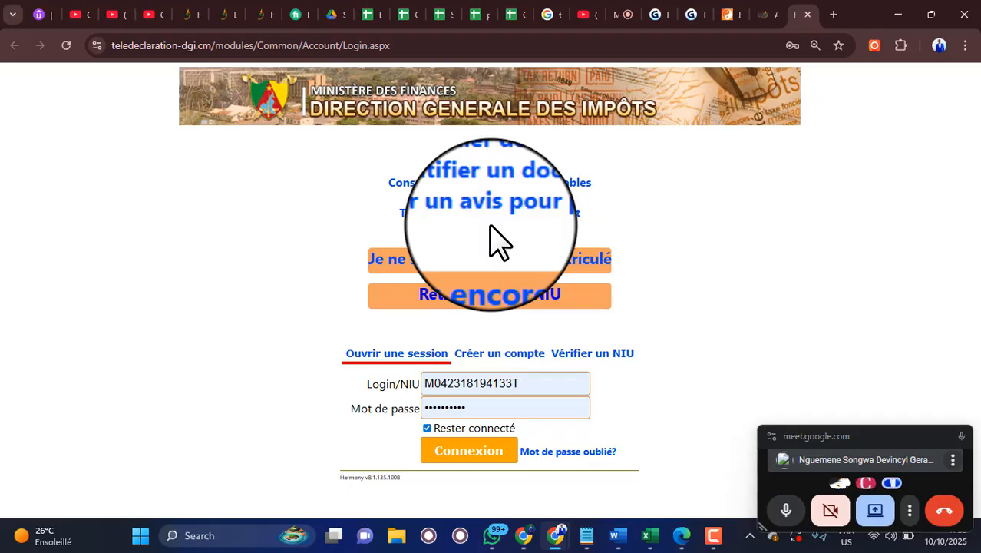
Go back to the impots.cm home page and review the services from the annual income declaration down to OTP / E_billing
{"action": "left_click", "coordinate": [767, 14]}
{"action": "scroll", "coordinate": [768, 231], "scroll_direction": "down", "scroll_amount": 12}
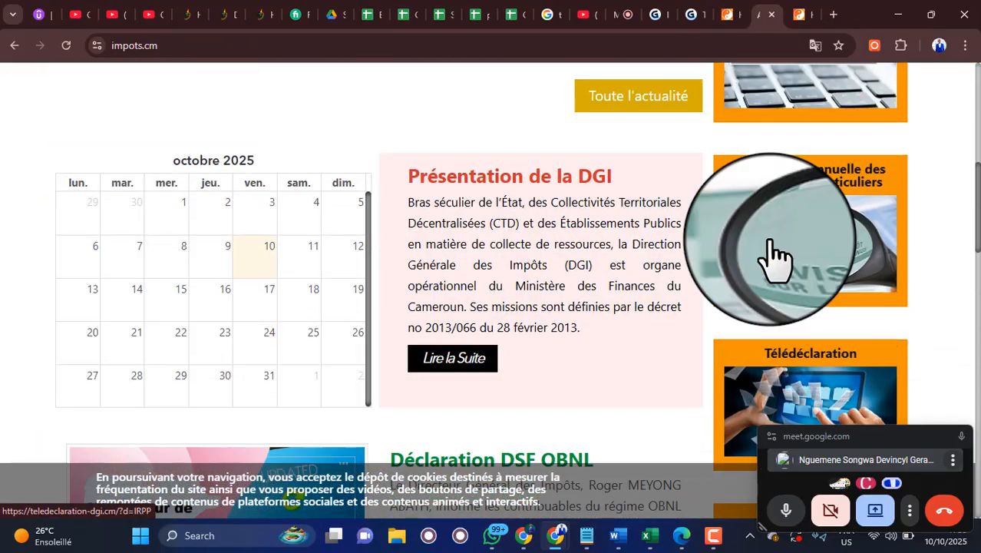
{"action": "scroll", "coordinate": [778, 258], "scroll_direction": "down", "scroll_amount": 2}
{"action": "scroll", "coordinate": [774, 258], "scroll_direction": "up", "scroll_amount": 2}
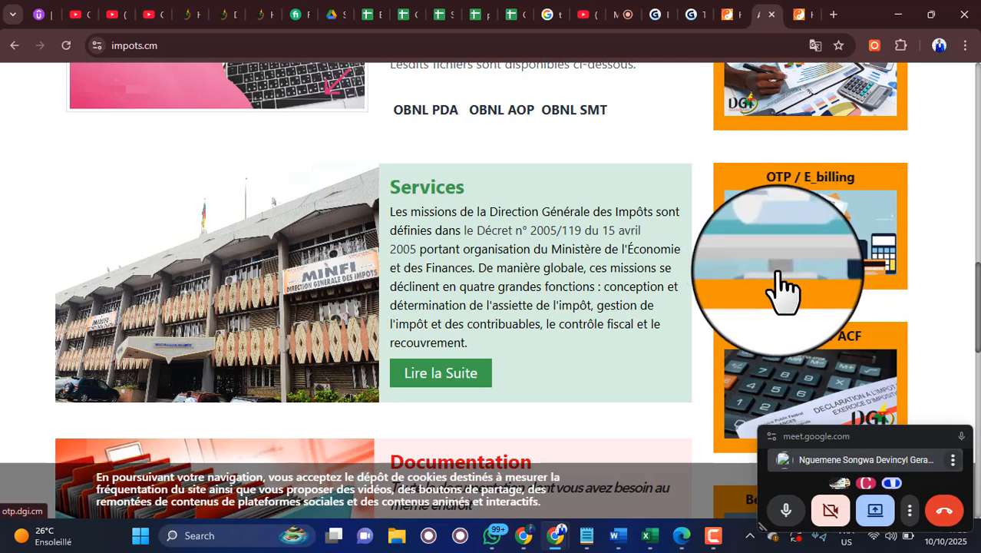
Compare the Harmony login page with the impots.cm home page, ending on the Harmony login page
{"action": "left_click", "coordinate": [798, 17]}
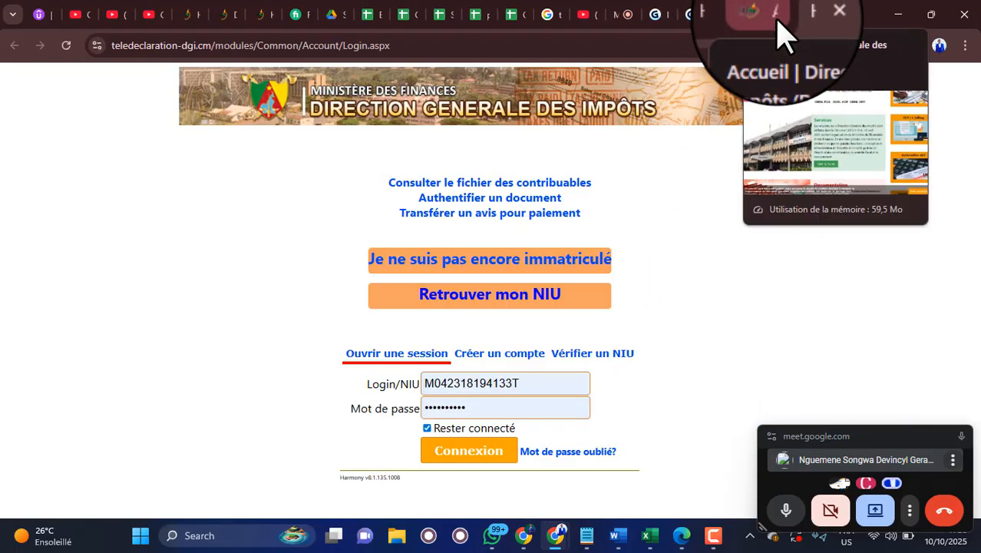
{"action": "left_click", "coordinate": [767, 18]}
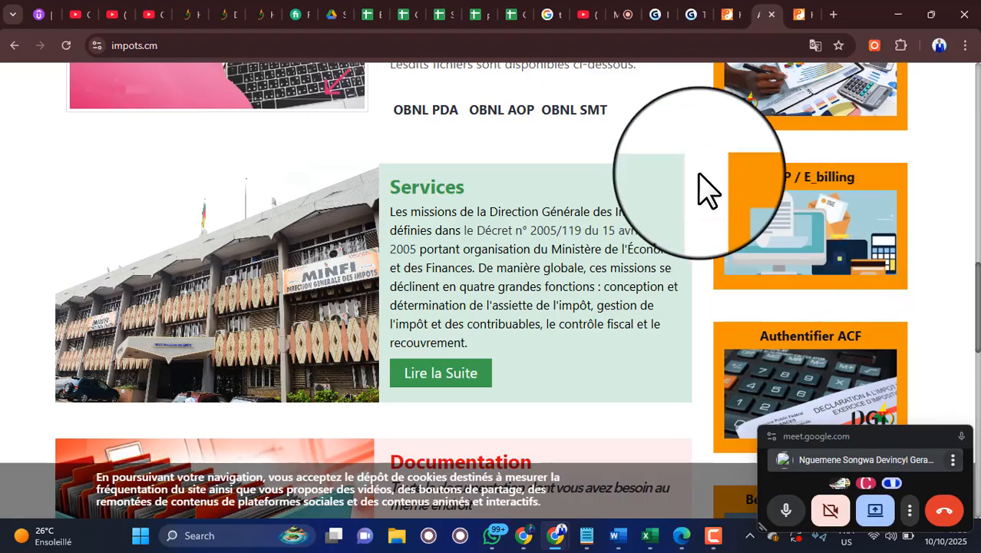
{"action": "left_click", "coordinate": [799, 15]}
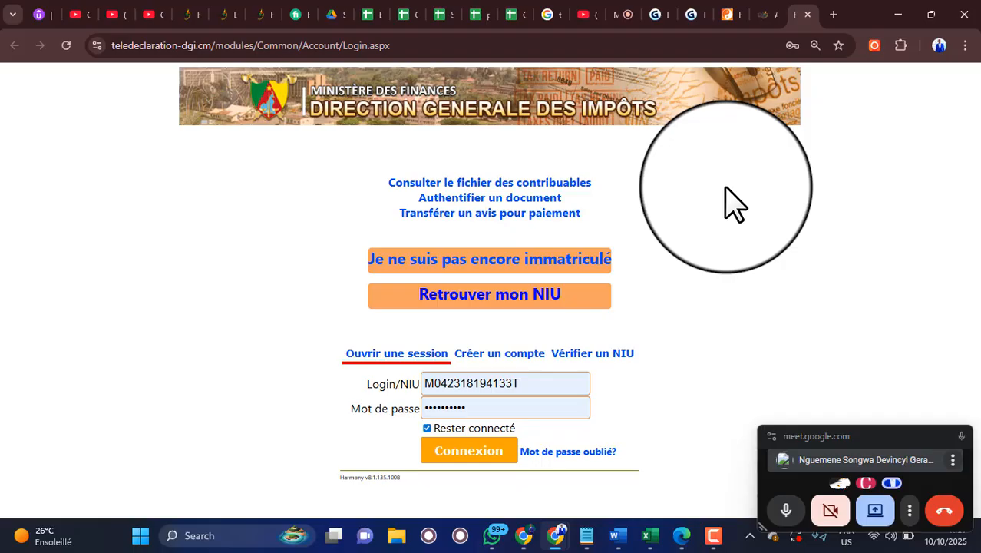
{"action": "left_click", "coordinate": [235, 538]}
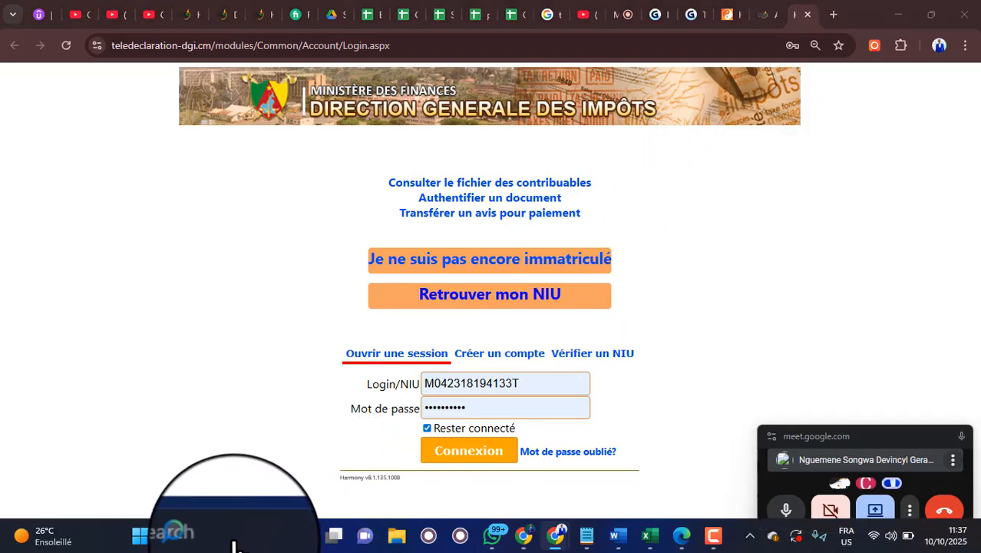
{"action": "type", "text": "taxa"}
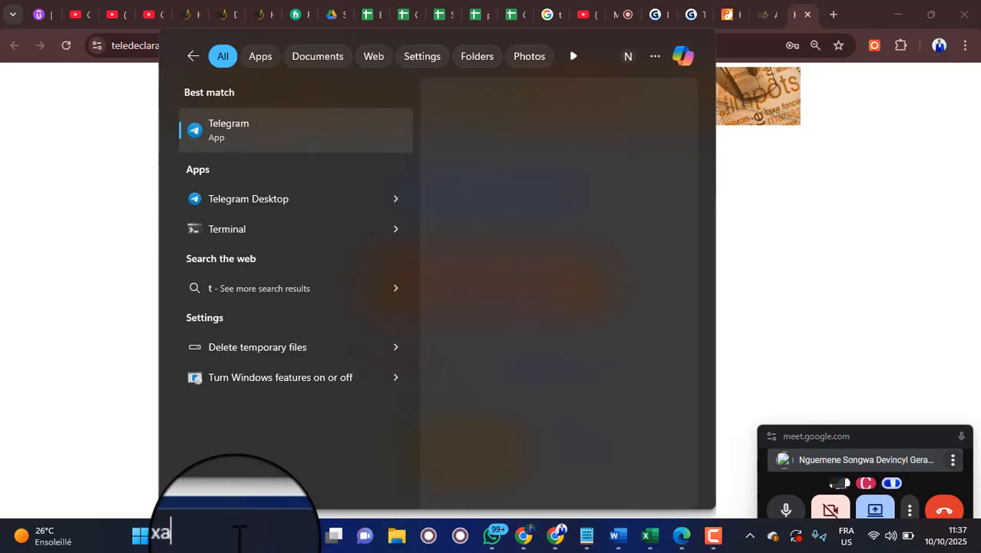
{"action": "type", "text": "tion uni"}
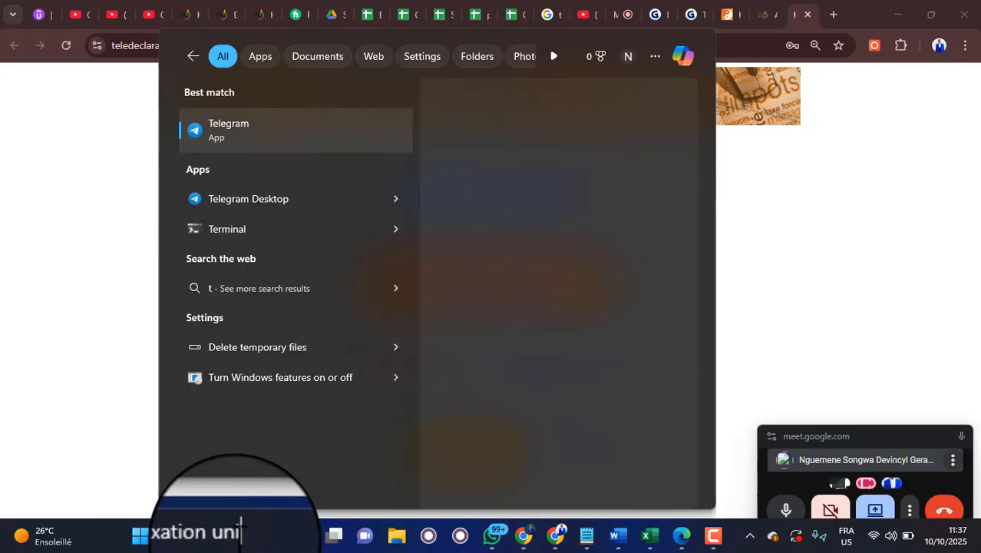
{"action": "type", "text": "sa"}
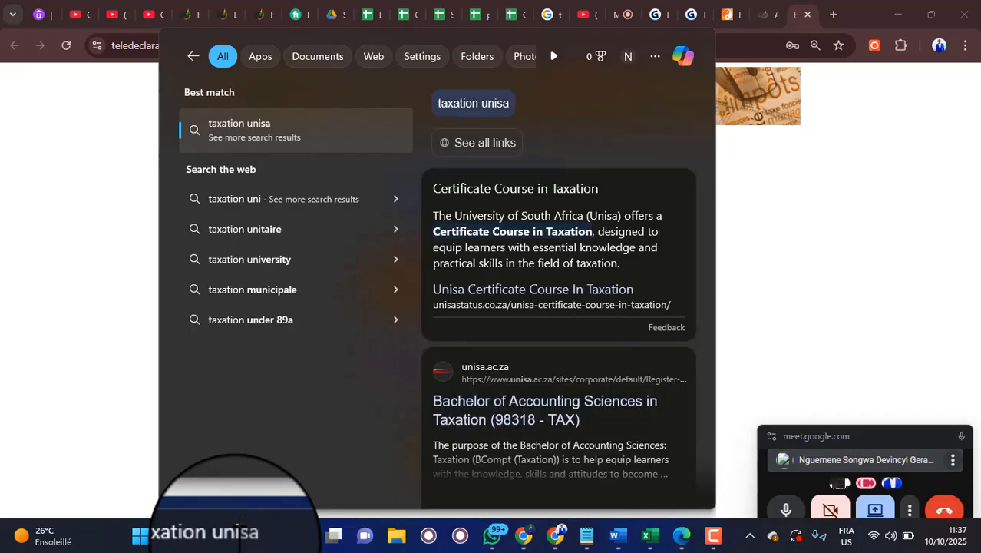
{"action": "key", "text": "BackSpace"}
{"action": "key", "text": "BackSpace"}
{"action": "key", "text": "BackSpace"}
{"action": "key", "text": "BackSpace"}
{"action": "key", "text": "BackSpace"}
{"action": "key", "text": "BackSpace"}
{"action": "key", "text": "BackSpace"}
{"action": "key", "text": "BackSpace"}
{"action": "key", "text": "BackSpace"}
{"action": "key", "text": "BackSpace"}
{"action": "key", "text": "BackSpace"}
{"action": "key", "text": "BackSpace"}
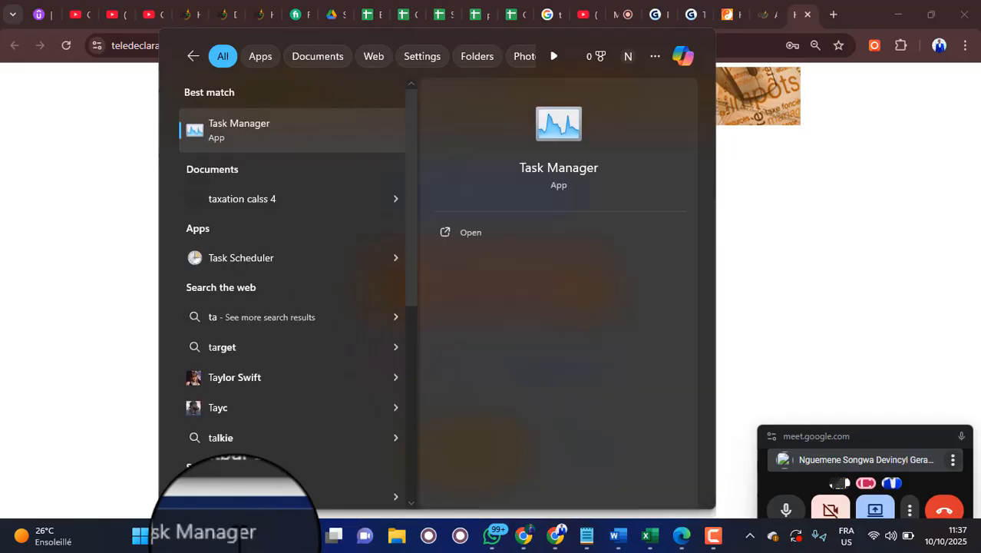
{"action": "type", "text": "x unit"}
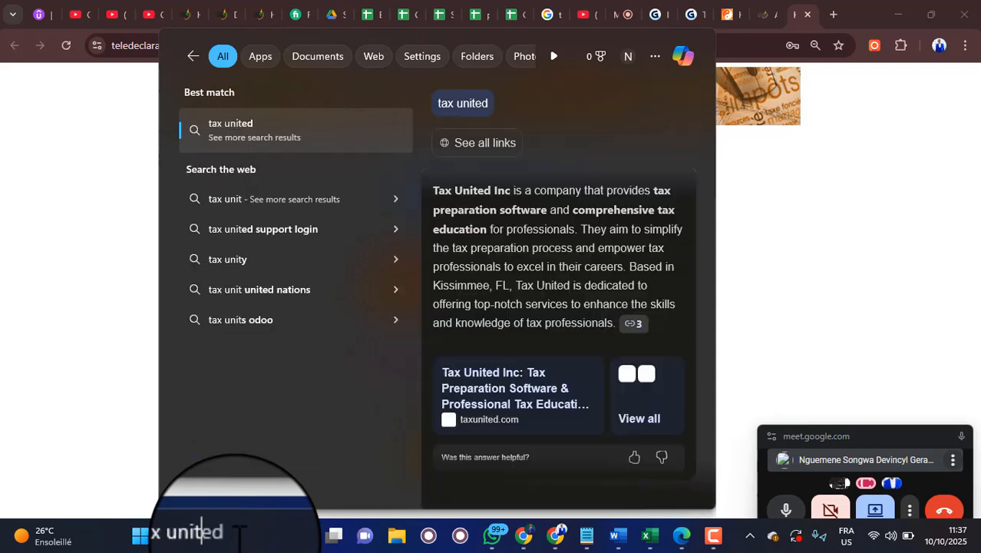
{"action": "key", "text": "BackSpace"}
{"action": "key", "text": "BackSpace"}
{"action": "key", "text": "BackSpace"}
{"action": "key", "text": "BackSpace"}
{"action": "key", "text": "BackSpace"}
{"action": "key", "text": "BackSpace"}
{"action": "key", "text": "BackSpace"}
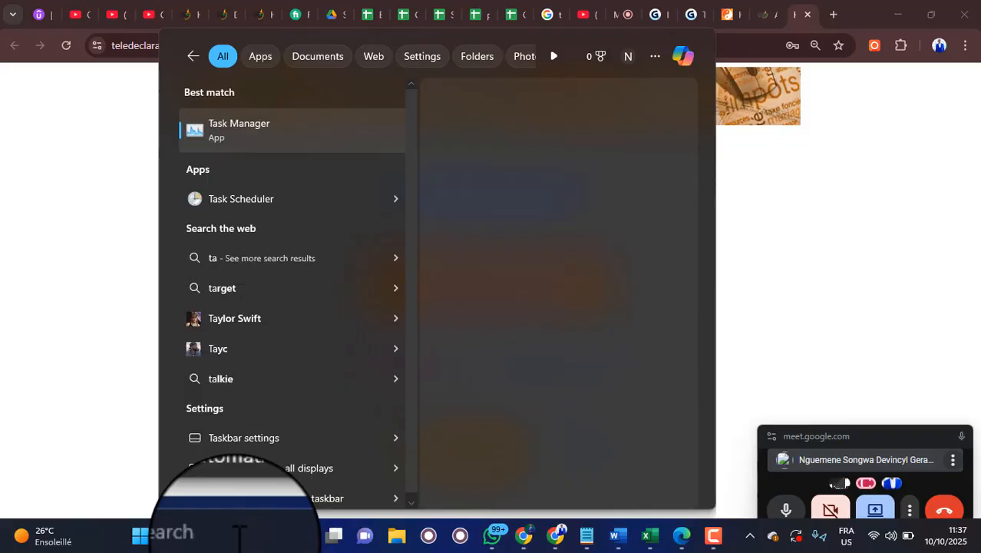
{"action": "key", "text": "BackSpace"}
{"action": "key", "text": "BackSpace"}
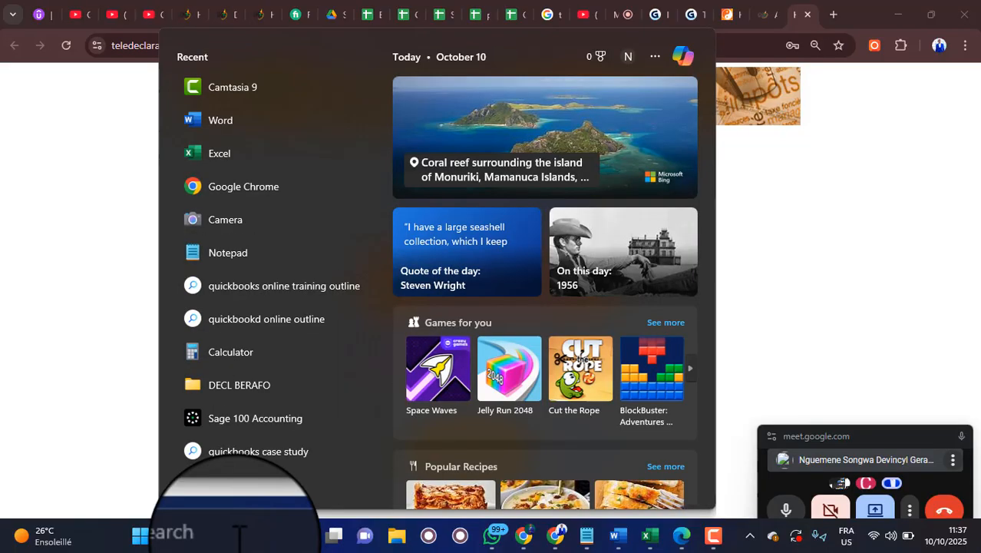
{"action": "type", "text": "tax"}
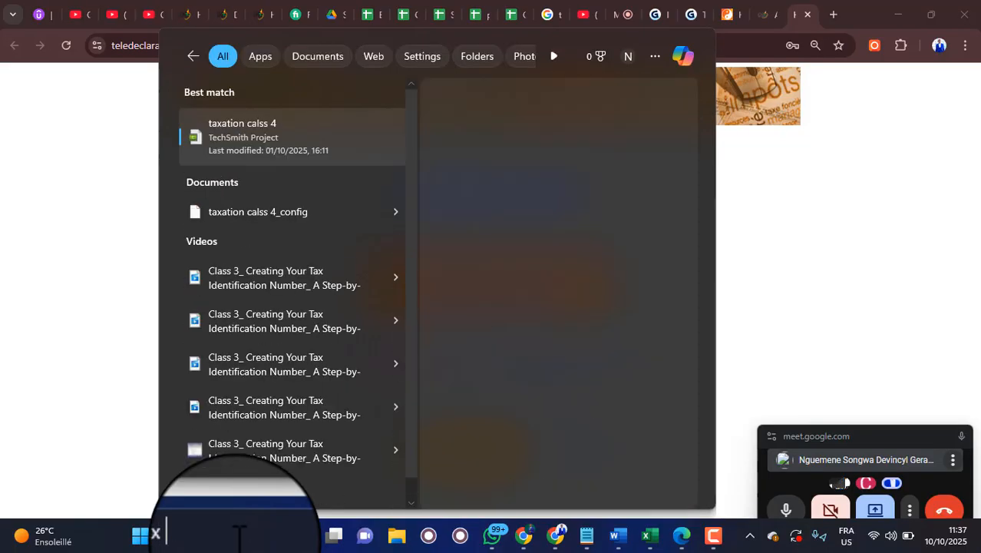
{"action": "type", "text": " u"}
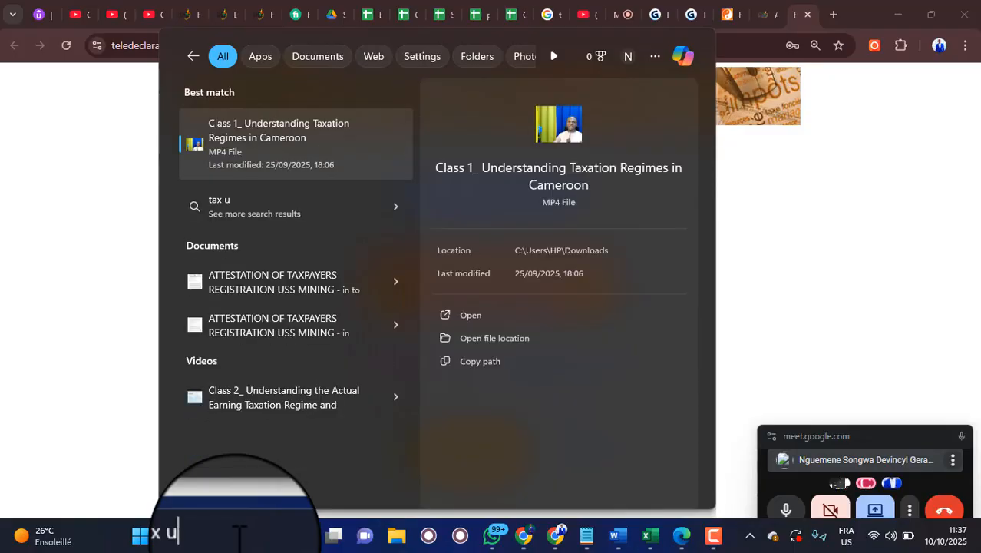
{"action": "key", "text": "BackSpace"}
{"action": "key", "text": "BackSpace"}
{"action": "key", "text": "BackSpace"}
{"action": "key", "text": "BackSpace"}
{"action": "key", "text": "BackSpace"}
{"action": "key", "text": "BackSpace"}
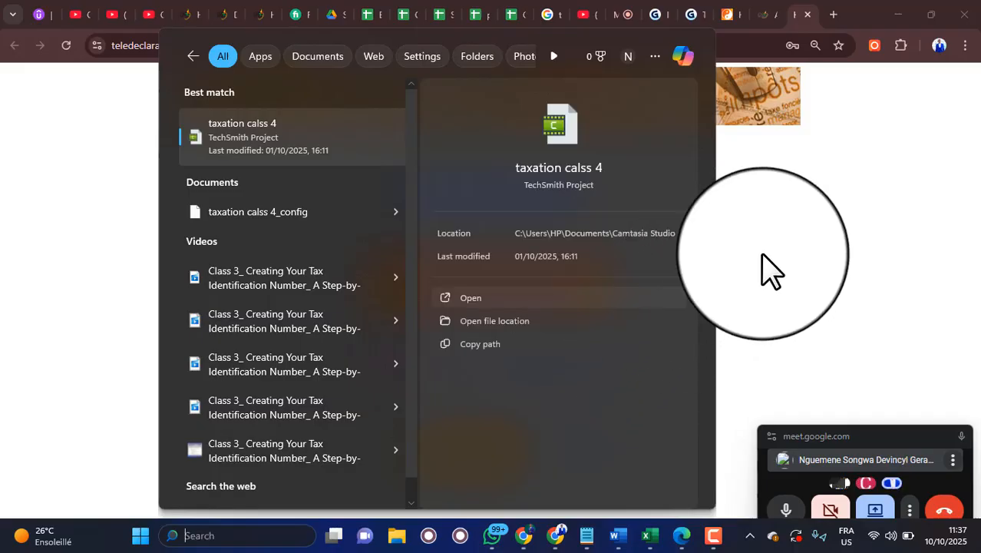
{"action": "left_click", "coordinate": [781, 233]}
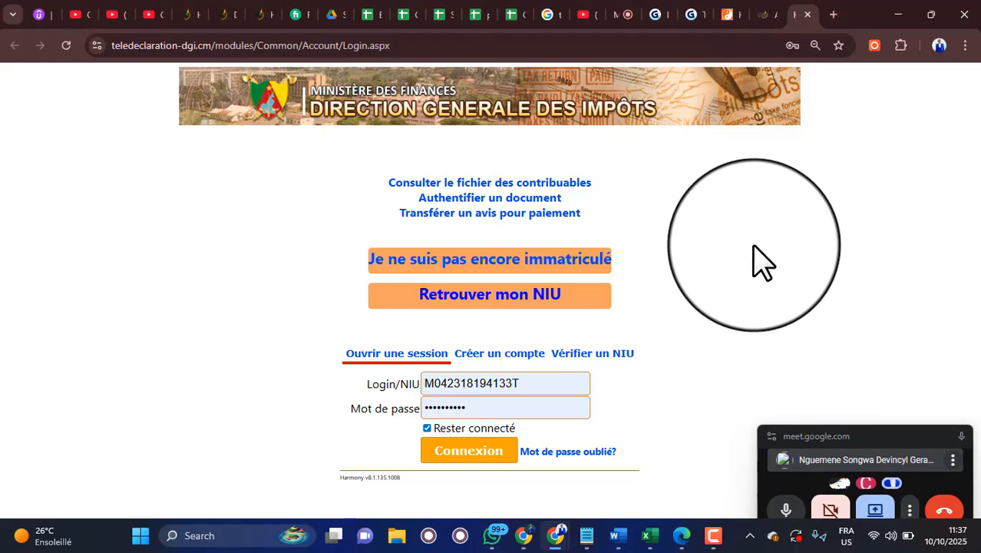
Switch to Excel, leave the Save As screen of the open workbook and create a new blank workbook
{"action": "left_click", "coordinate": [653, 530]}
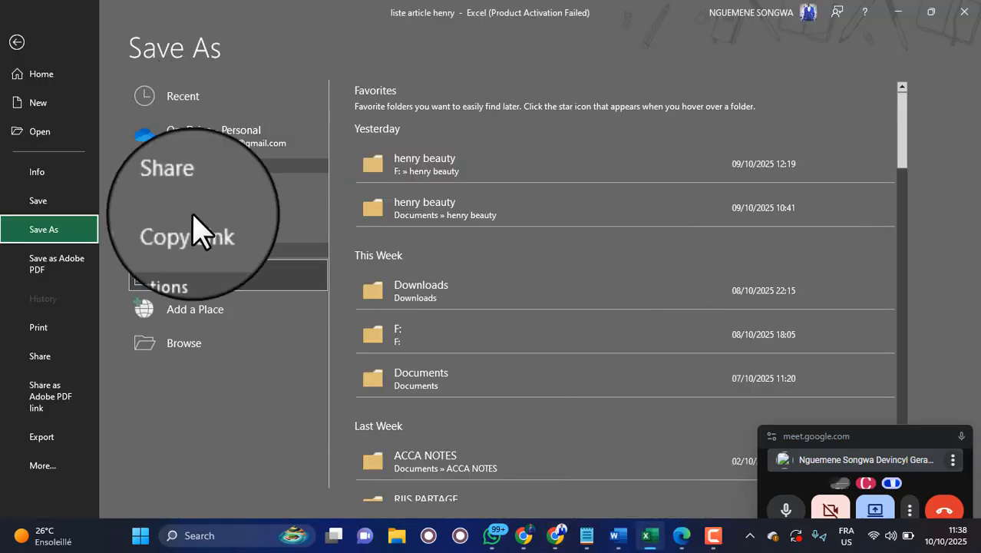
{"action": "left_click", "coordinate": [14, 41]}
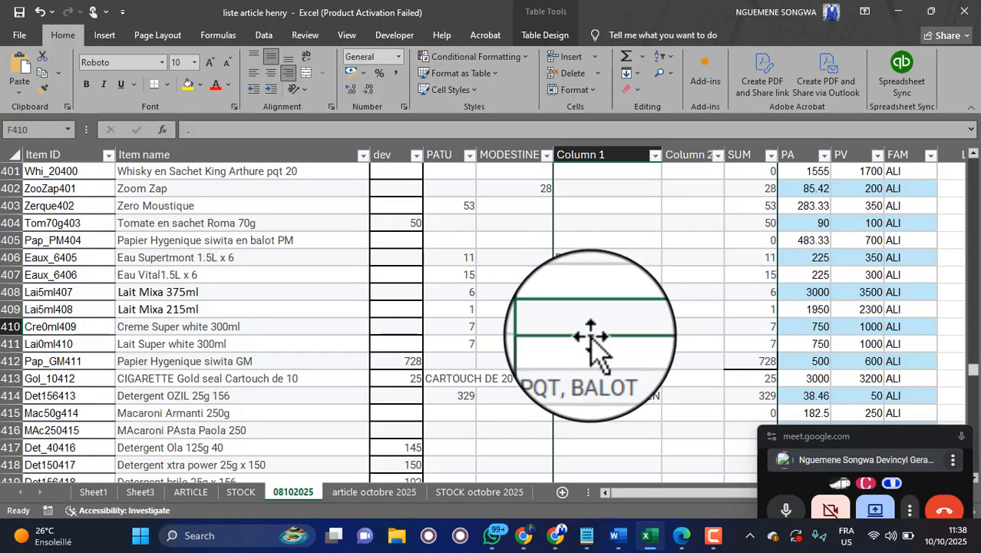
{"action": "left_click", "coordinate": [591, 338]}
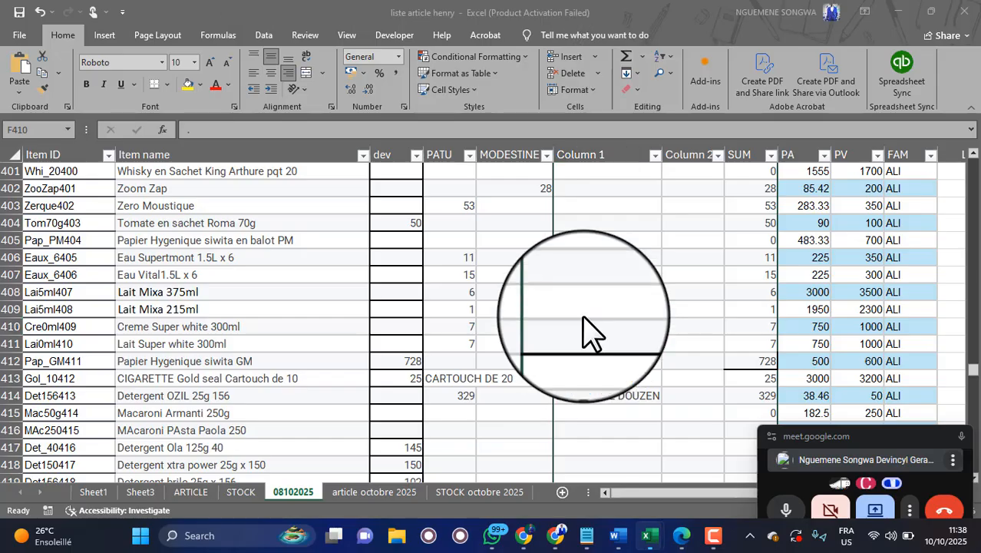
{"action": "key", "text": "ctrl+n"}
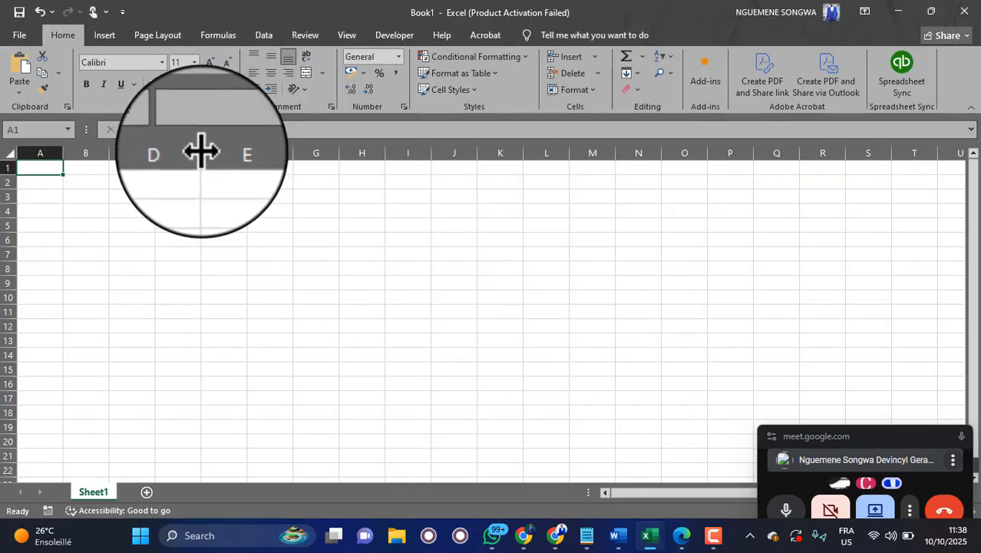
Widen column D to more than three times its width and enter CDI in cell D3
{"action": "left_click_drag", "start_coordinate": [202, 151], "coordinate": [304, 175]}
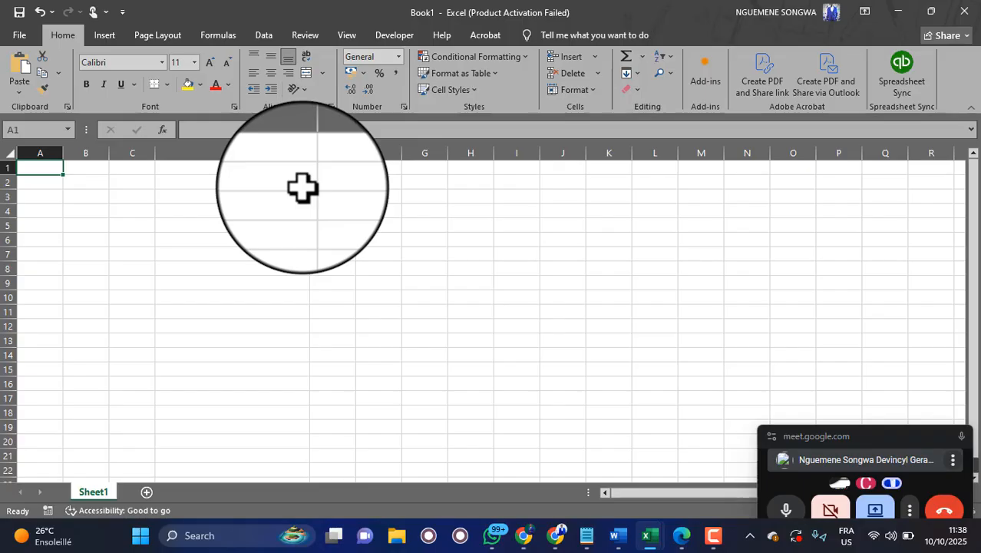
{"action": "left_click", "coordinate": [290, 195]}
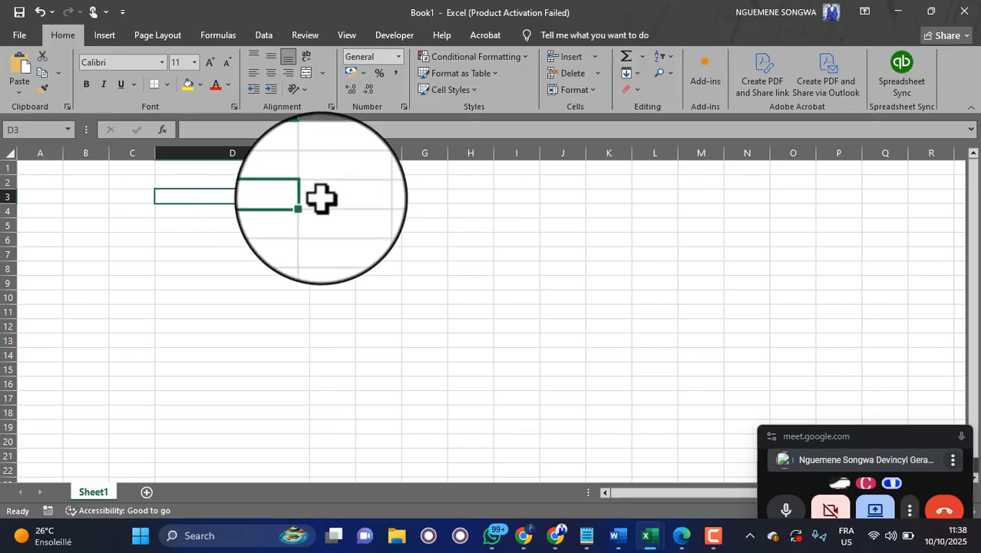
{"action": "type", "text": "cdi"}
{"action": "key", "text": "BackSpace"}
{"action": "key", "text": "BackSpace"}
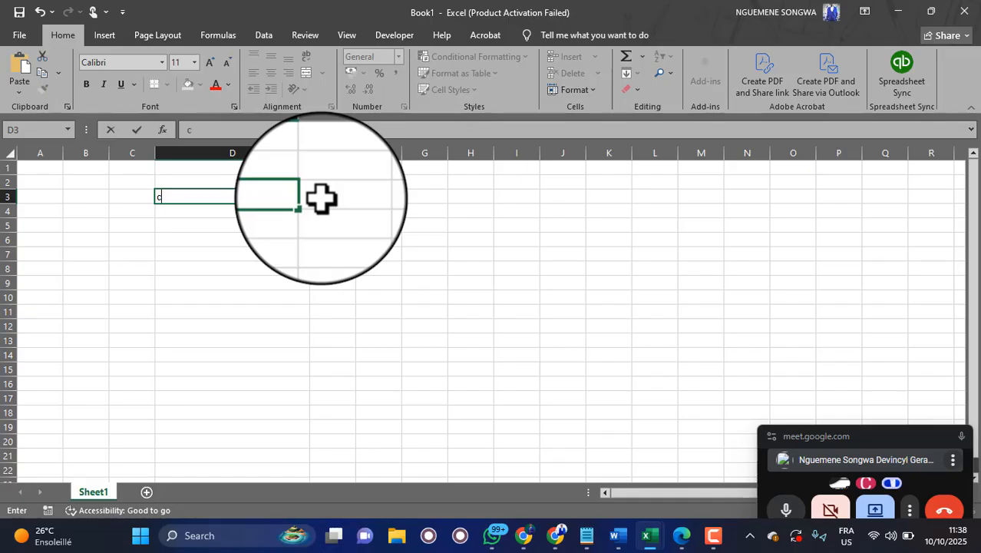
{"action": "key", "text": "BackSpace"}
{"action": "type", "text": "CDI"}
{"action": "left_click", "coordinate": [321, 198]}
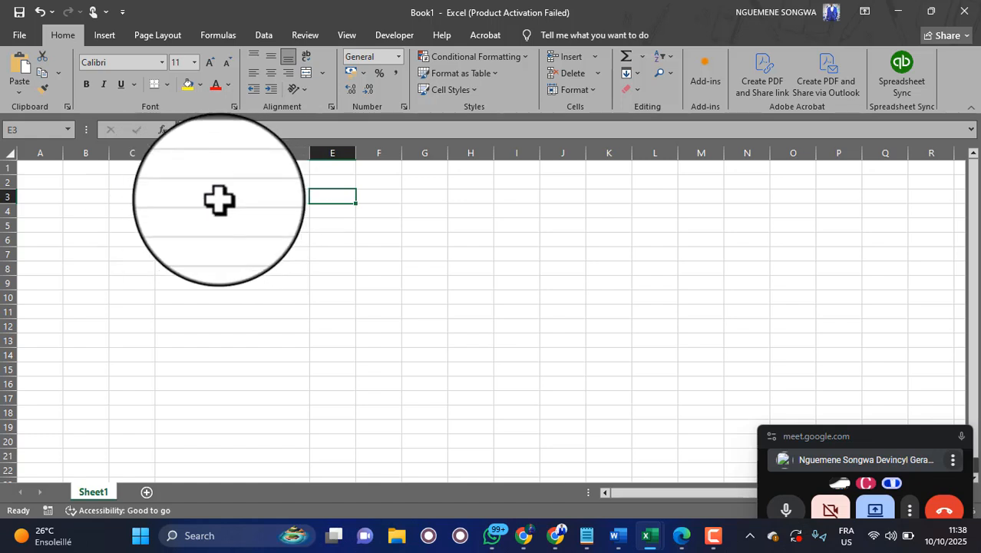
Make the CDI text in cell D3 bold and increase its font size to 18
{"action": "left_click", "coordinate": [238, 196]}
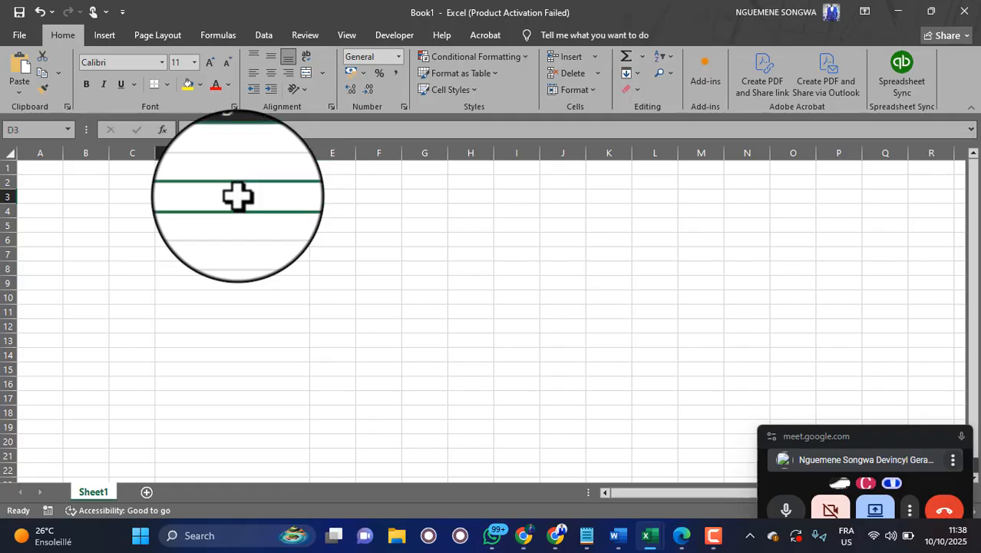
{"action": "left_click", "coordinate": [86, 80]}
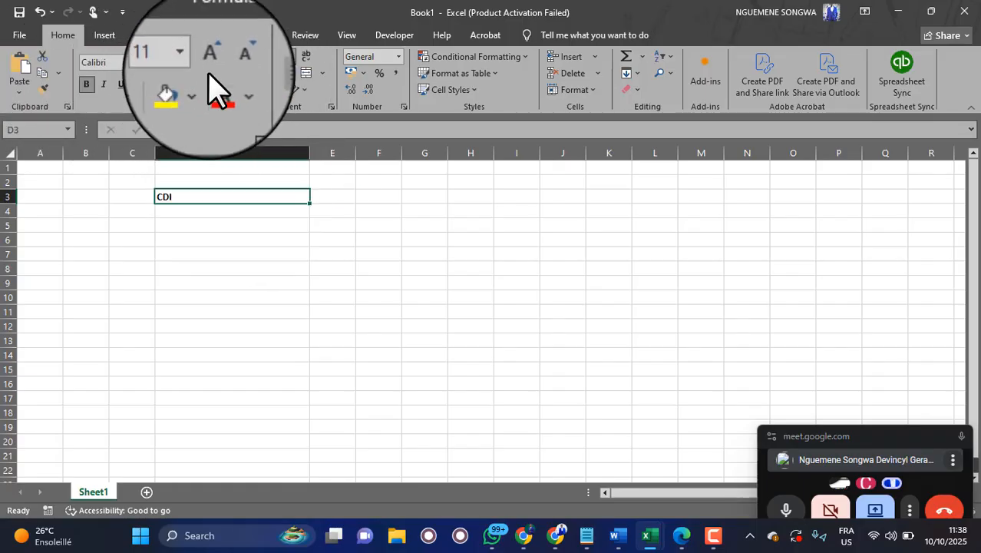
{"action": "left_click", "coordinate": [210, 62]}
{"action": "left_click", "coordinate": [210, 62]}
{"action": "left_click", "coordinate": [210, 63]}
{"action": "left_click", "coordinate": [210, 62]}
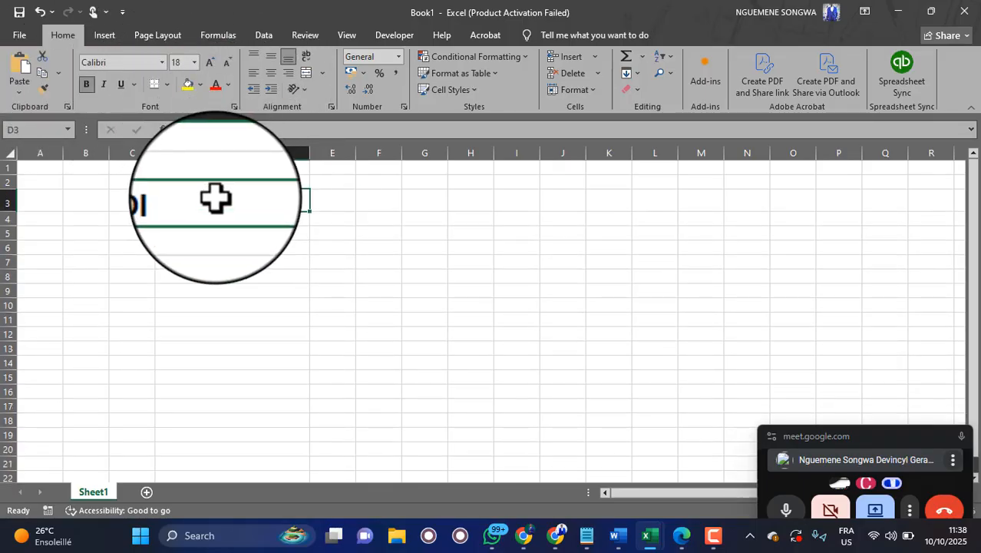
Increase the font size of cells D3:D13 to 22 and open cell D3 for editing
{"action": "left_click_drag", "start_coordinate": [213, 198], "coordinate": [222, 347]}
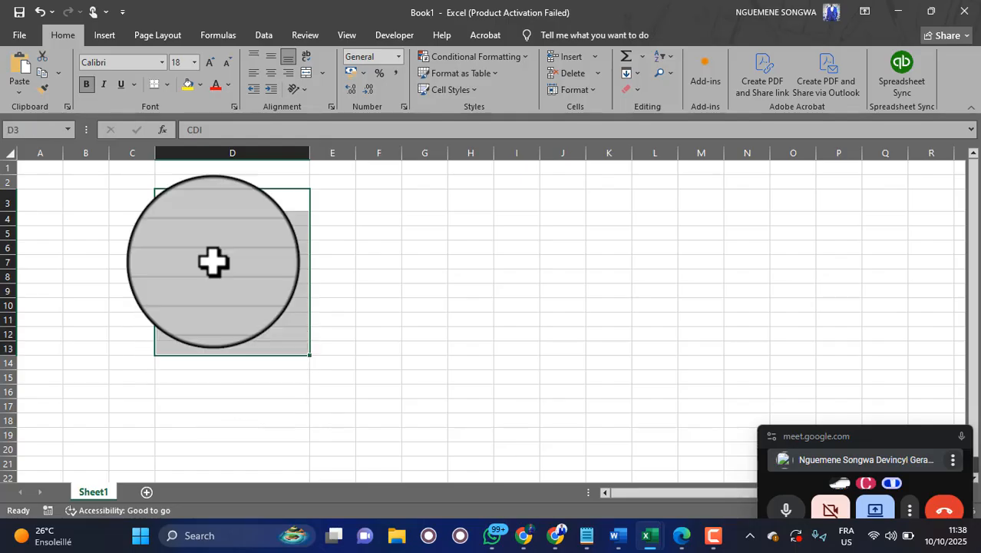
{"action": "left_click", "coordinate": [210, 62]}
{"action": "left_click", "coordinate": [210, 62]}
{"action": "left_click", "coordinate": [204, 232]}
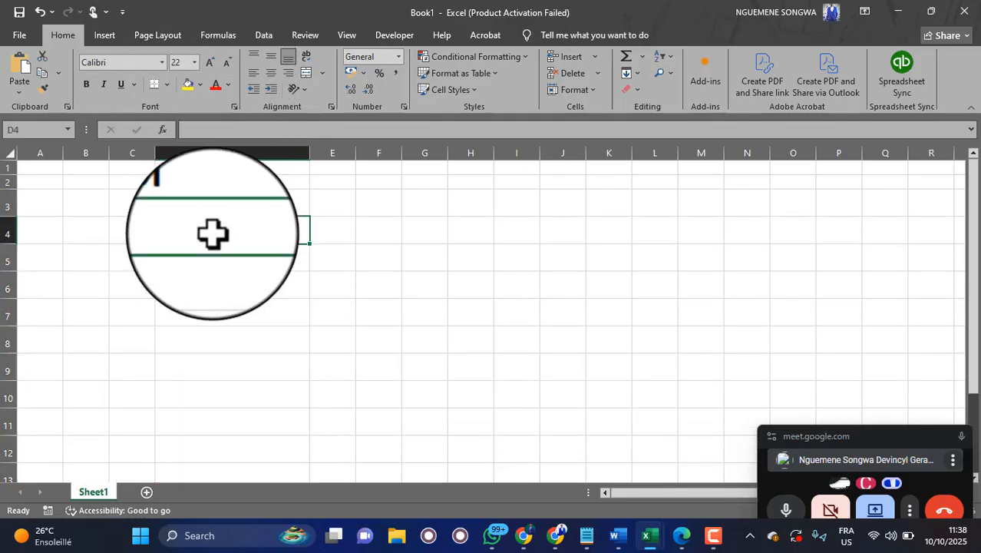
{"action": "left_click", "coordinate": [254, 201]}
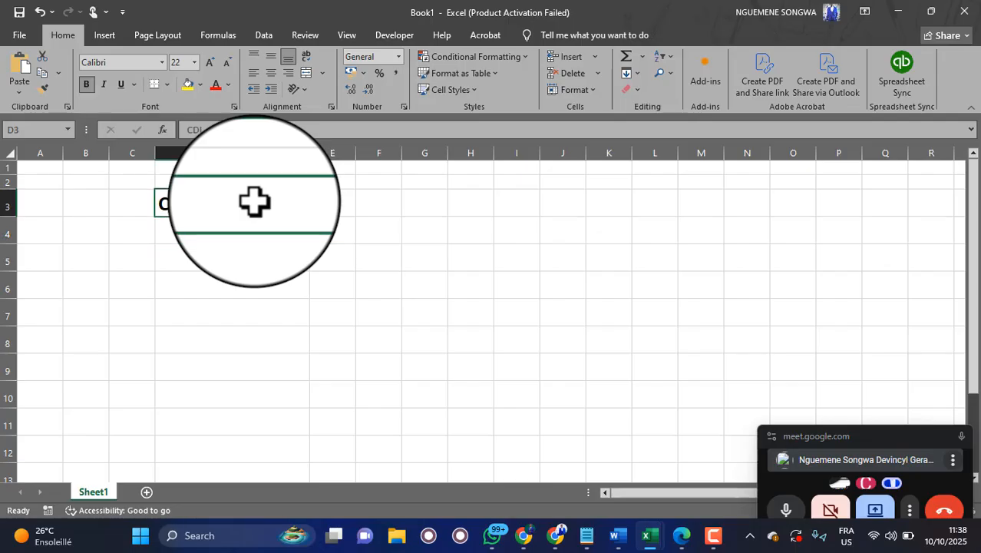
{"action": "double_click", "coordinate": [228, 206]}
{"action": "type", "text": "CDI"}
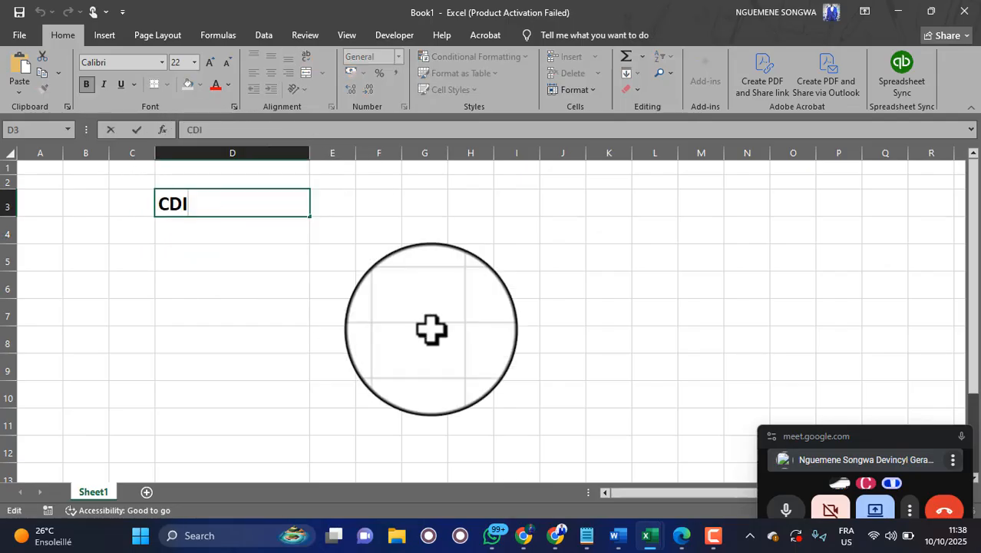
Switch back to Chrome and show the IGS Calculation Method slide of the Gamma presentation on Cameroon's 2025 taxation
{"action": "mouse_move", "coordinate": [645, 537]}
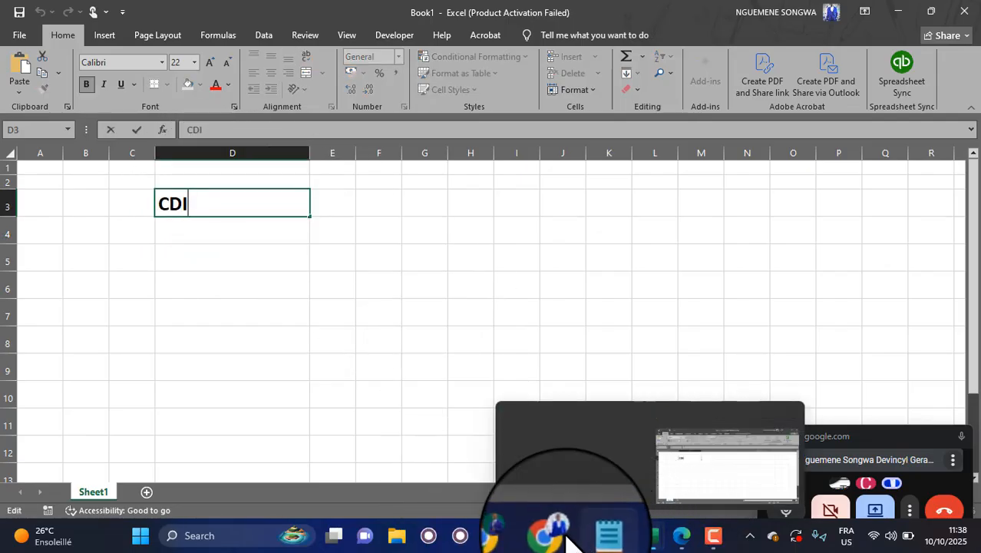
{"action": "mouse_move", "coordinate": [559, 529]}
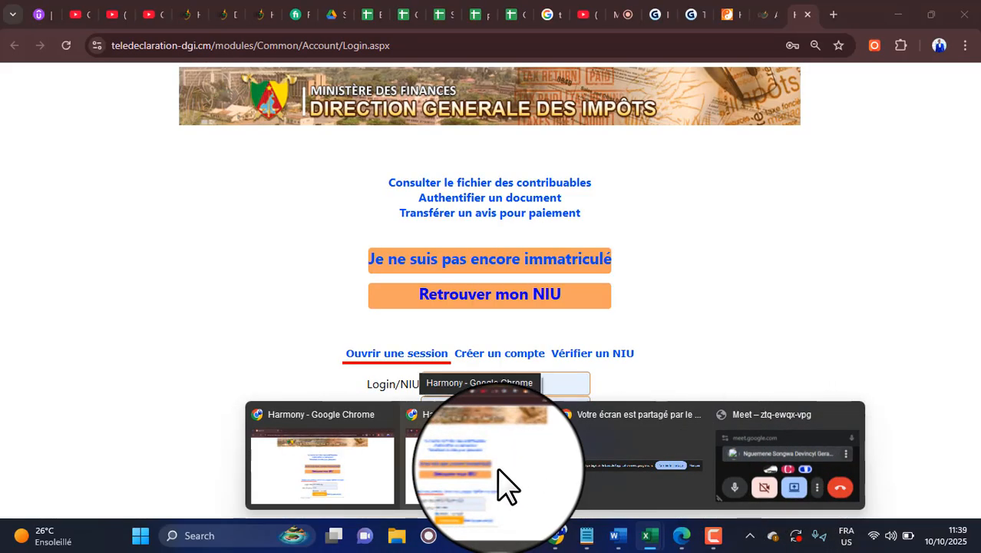
{"action": "left_click", "coordinate": [503, 484]}
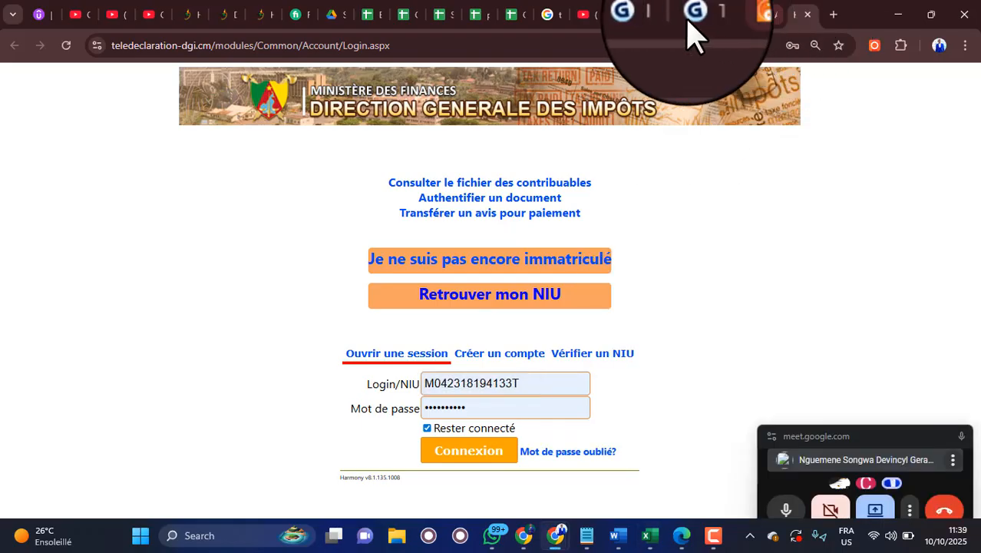
{"action": "left_click", "coordinate": [655, 27]}
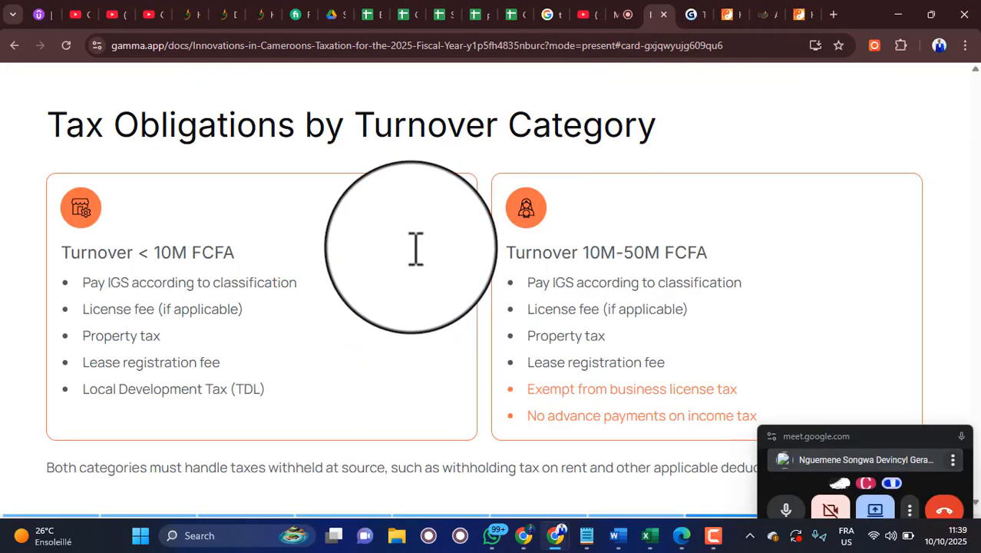
{"action": "key", "text": "Right"}
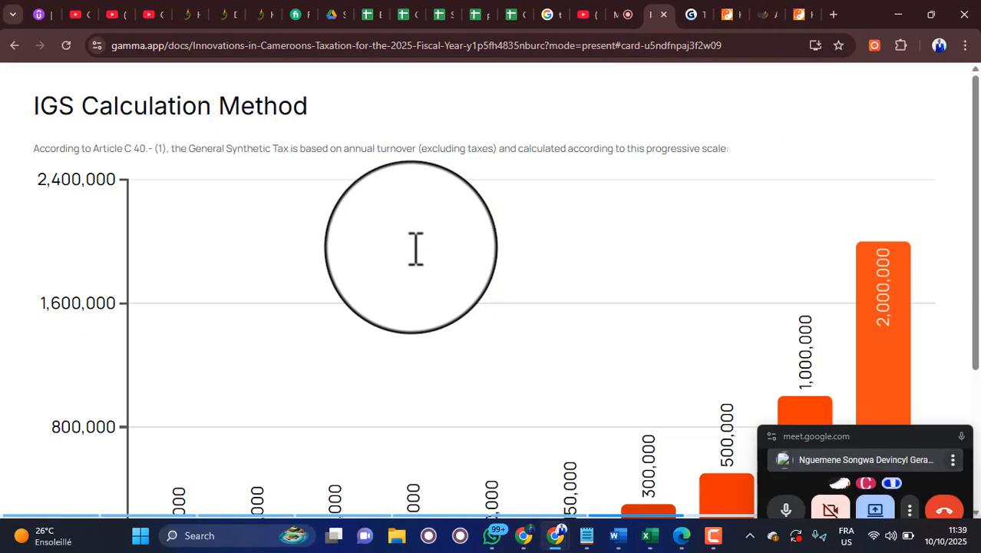
Show the IGS Payment and Collection slide and highlight the acronym CFLP in the Where to Pay list
{"action": "key", "text": "Right"}
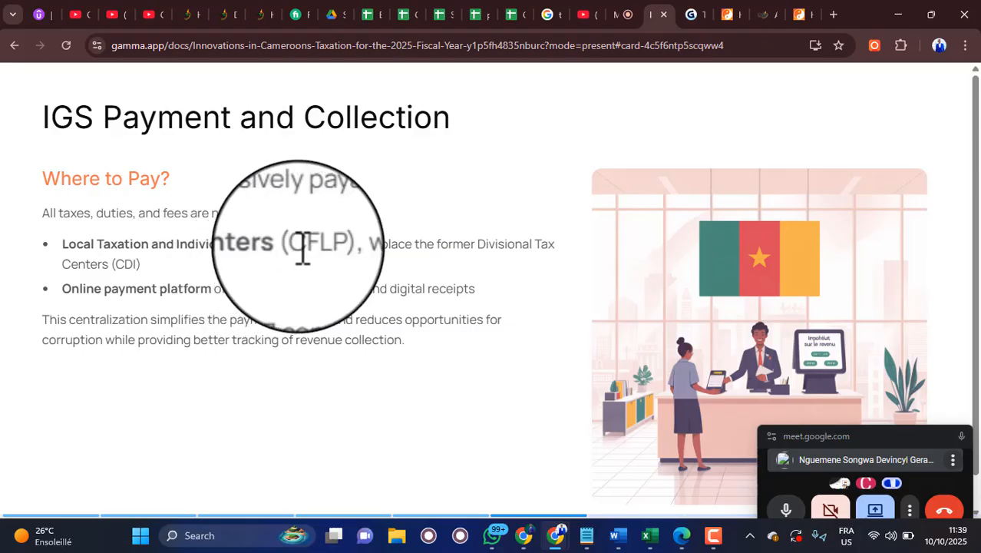
{"action": "left_click_drag", "start_coordinate": [328, 247], "coordinate": [295, 237]}
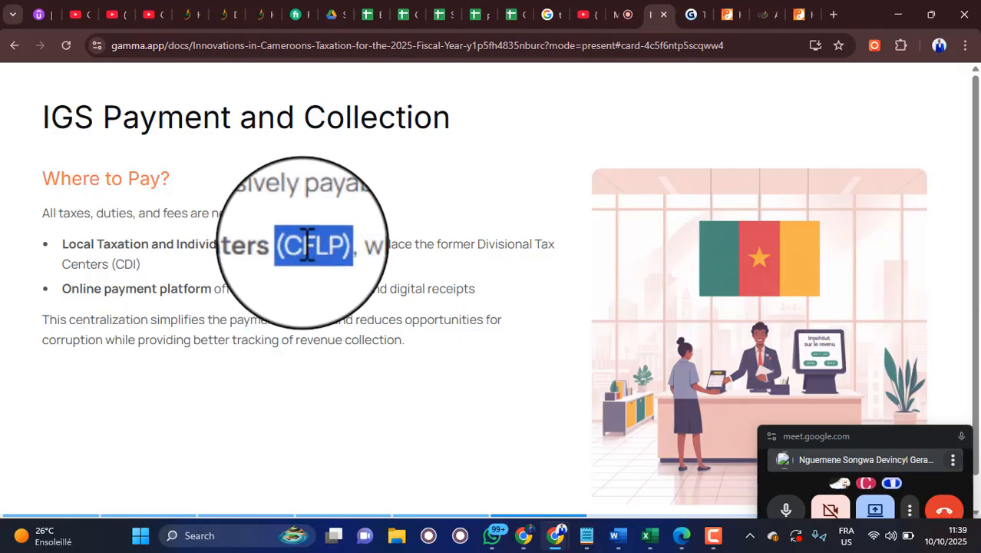
{"action": "left_click", "coordinate": [318, 246]}
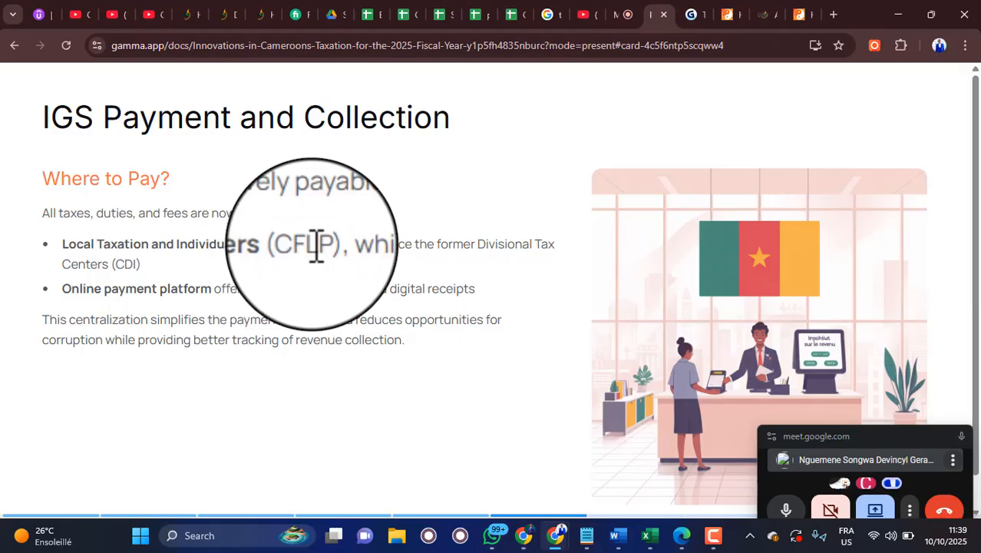
{"action": "left_click_drag", "start_coordinate": [327, 246], "coordinate": [298, 237]}
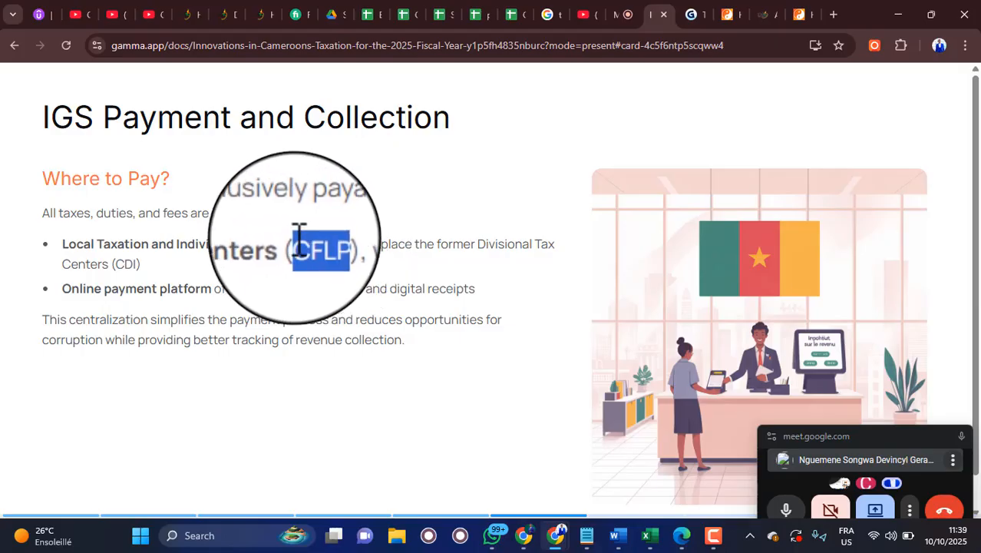
Switch back to Excel and extend the text in cell D3 to read CDI / CFLP
{"action": "left_click", "coordinate": [898, 14]}
{"action": "double_click", "coordinate": [218, 208]}
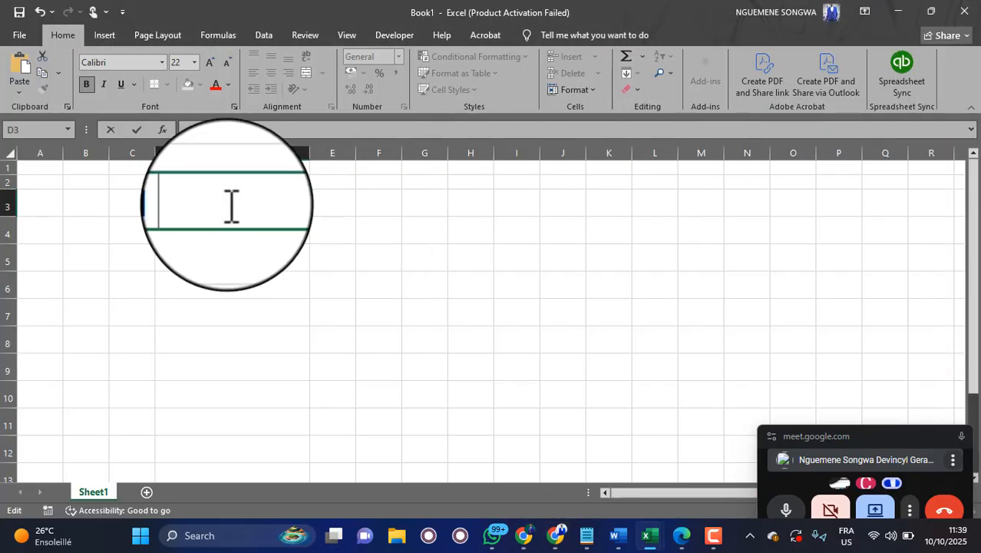
{"action": "type", "text": "/ CFLP"}
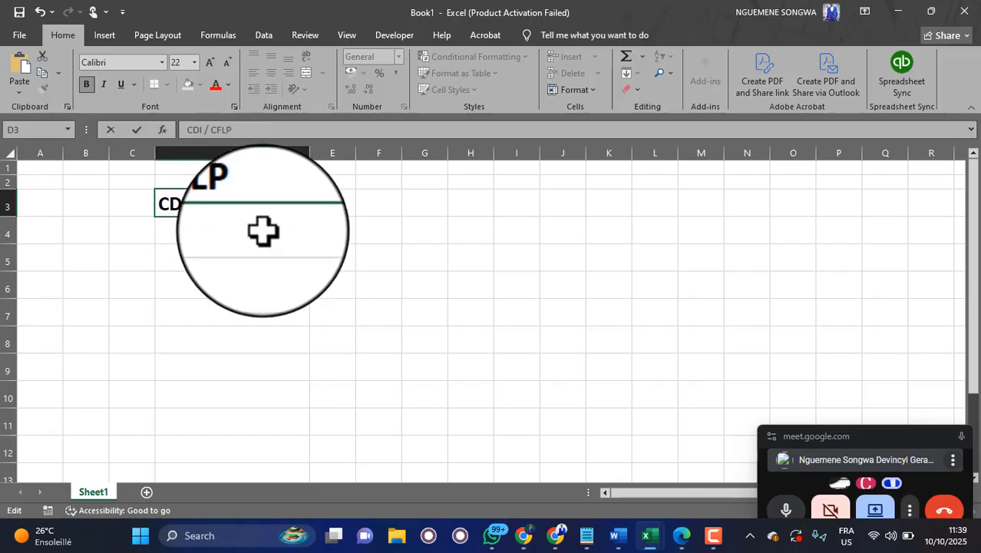
{"action": "key", "text": "Return"}
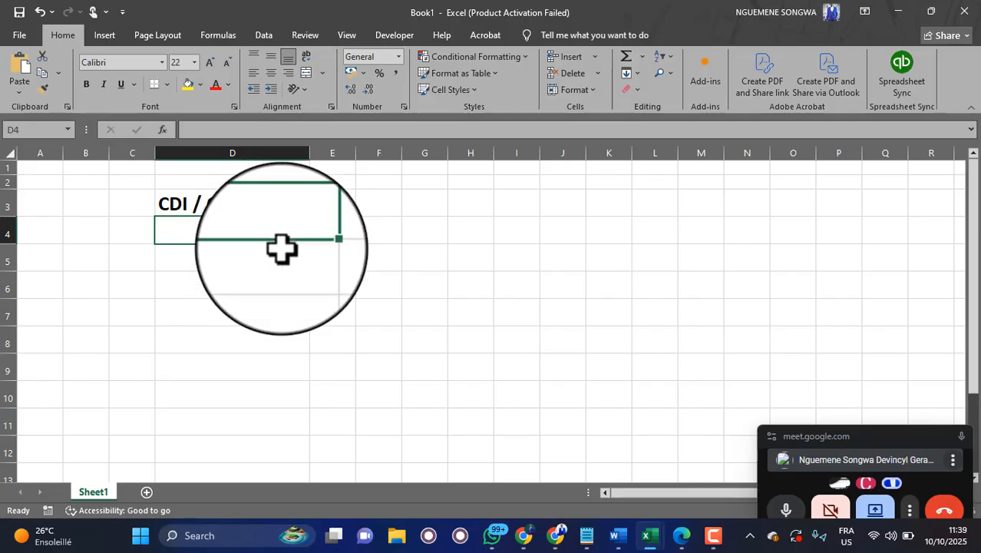
Enter CIME in cell D4 and CSPLI in cell D5
{"action": "type", "text": "Cl"}
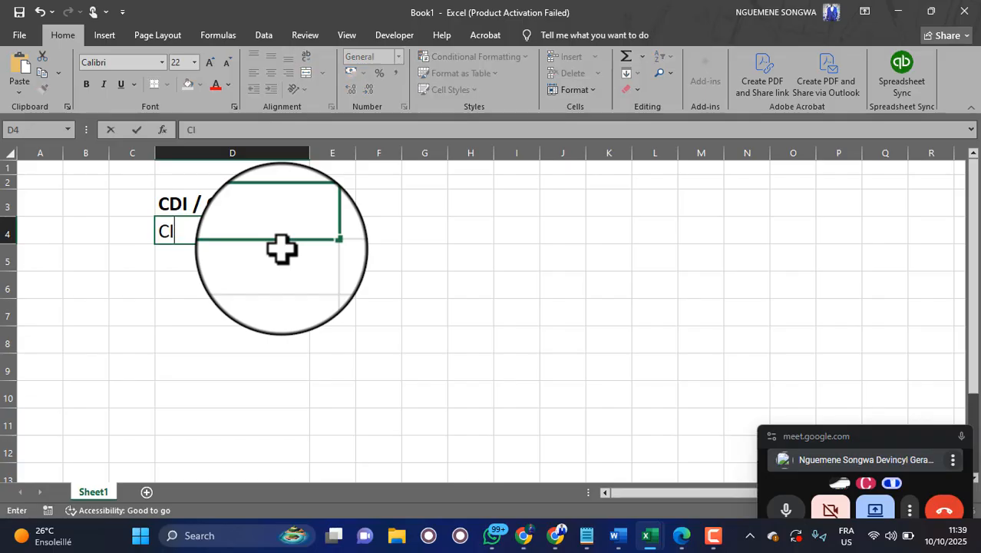
{"action": "type", "text": "ME"}
{"action": "key", "text": "Tab"}
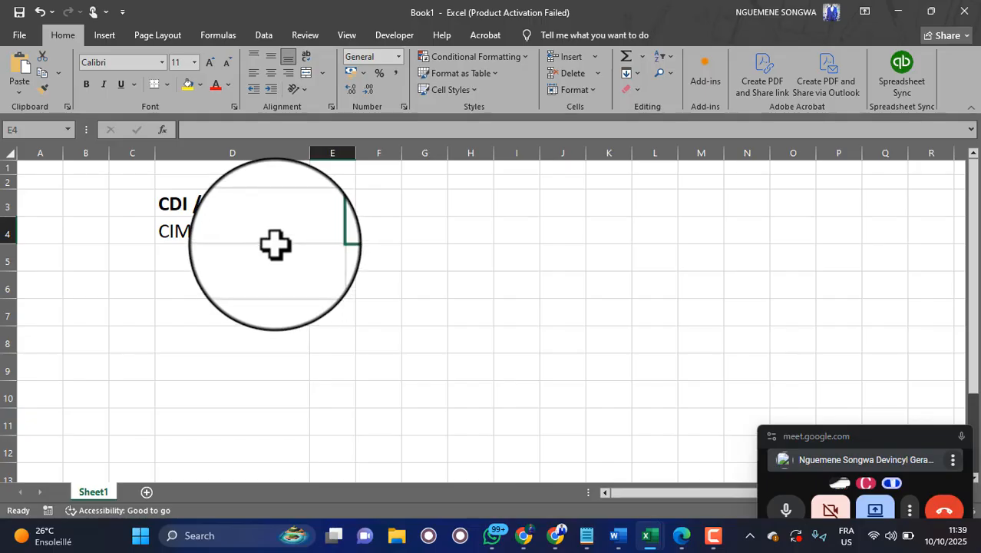
{"action": "left_click", "coordinate": [207, 229]}
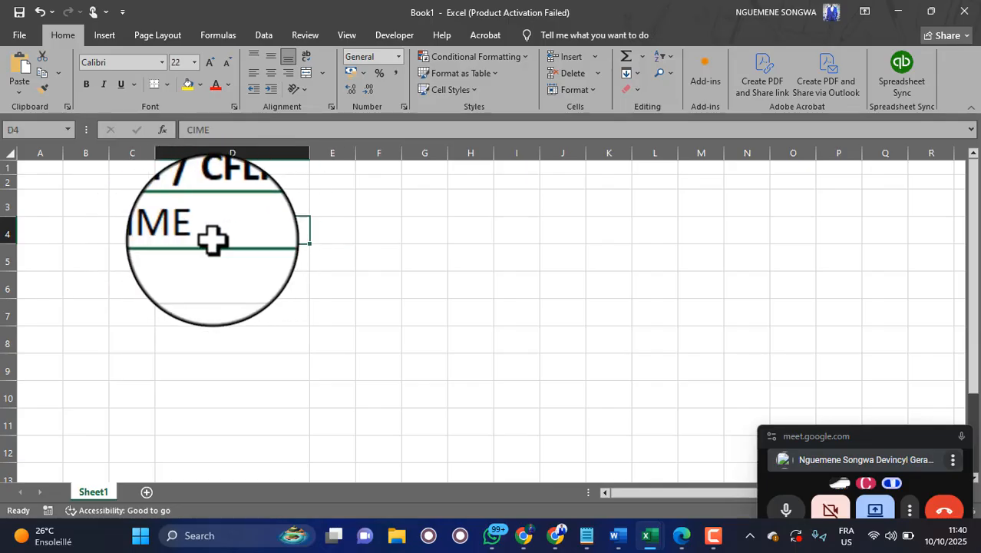
{"action": "left_click", "coordinate": [266, 254]}
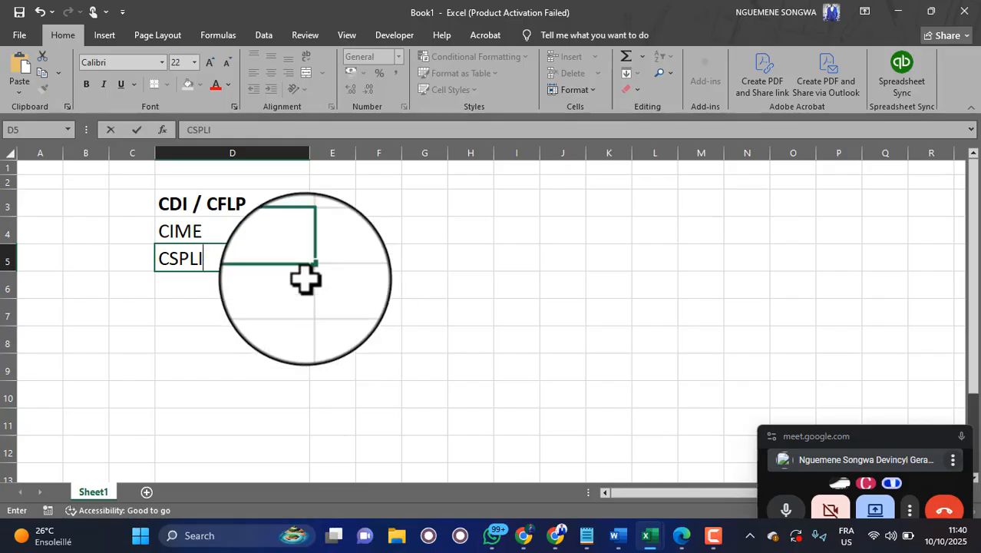
{"action": "key", "text": "Tab"}
{"action": "left_click", "coordinate": [218, 292]}
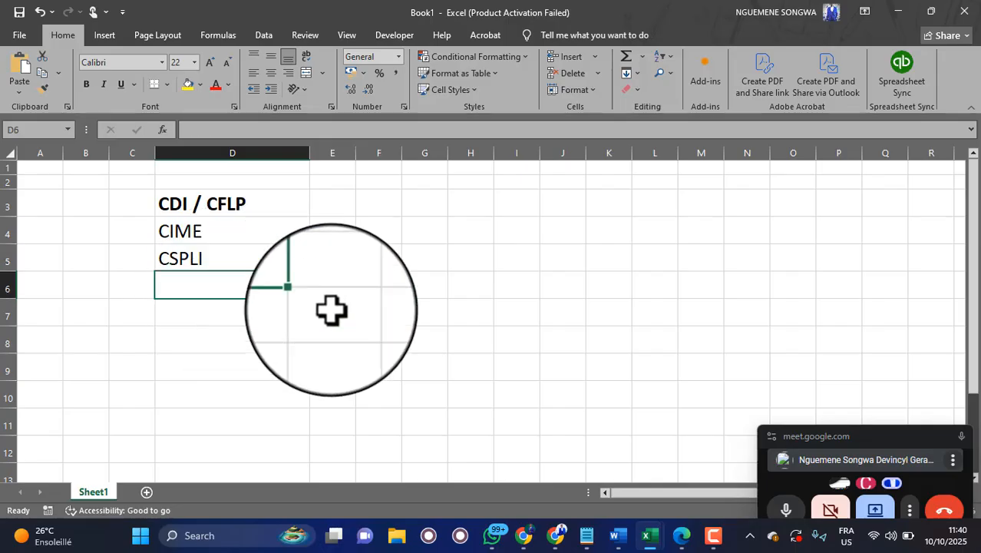
Switch to Chrome and search Google for "csipli yaoundé" in a new tab
{"action": "mouse_move", "coordinate": [559, 536]}
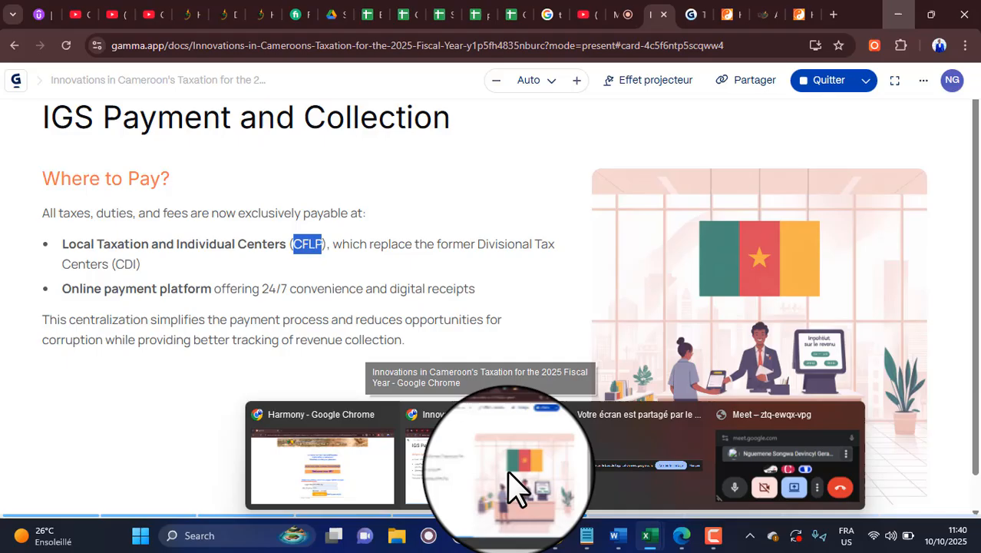
{"action": "left_click", "coordinate": [514, 484]}
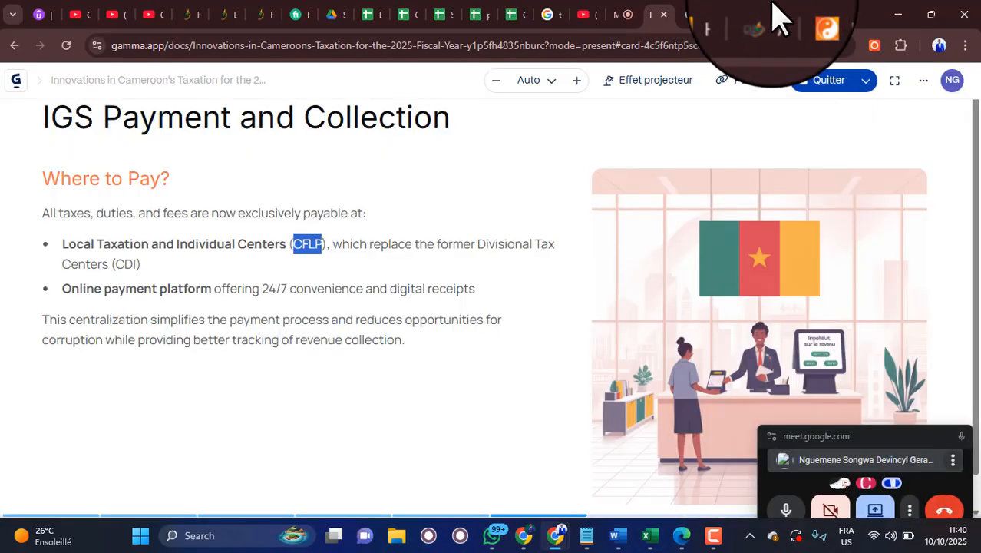
{"action": "left_click", "coordinate": [832, 15]}
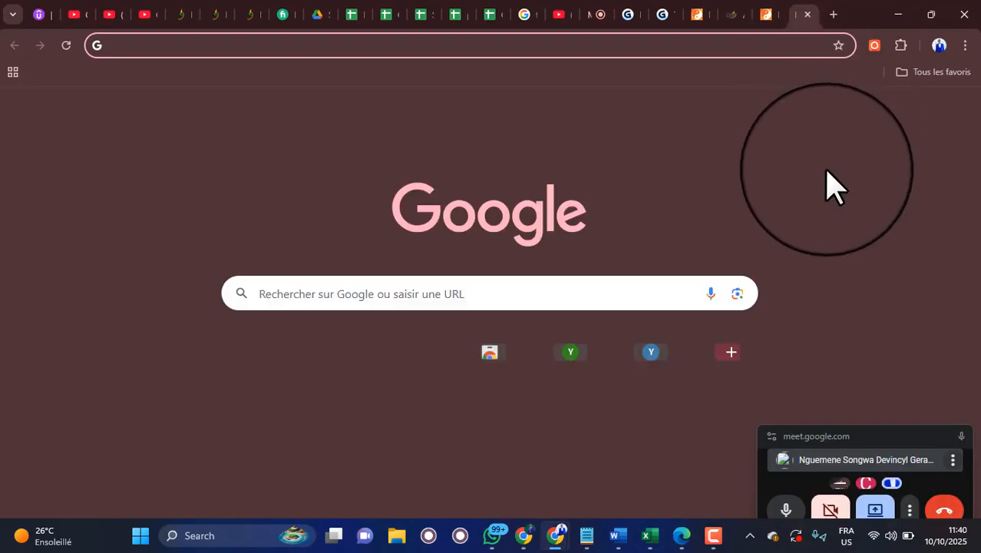
{"action": "type", "text": "CSPLI"}
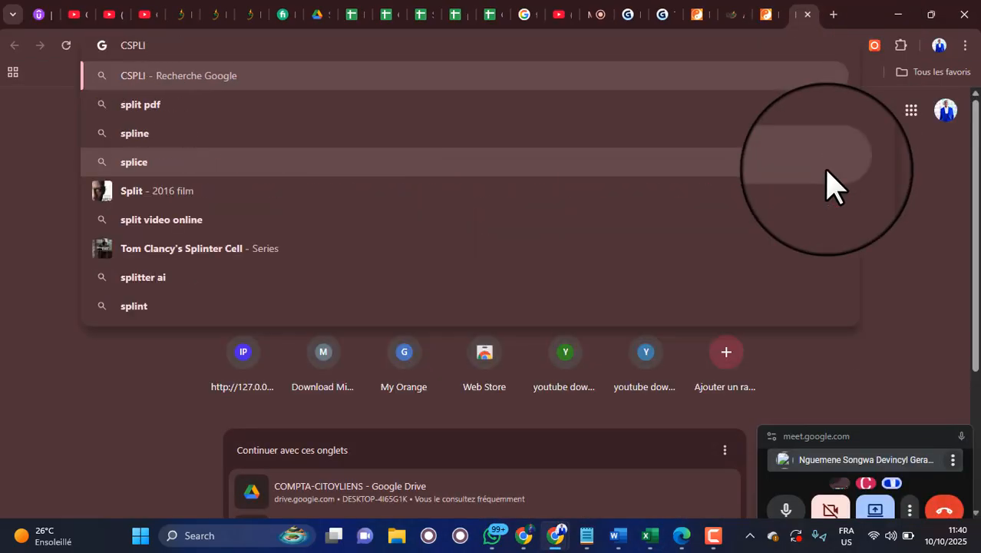
{"action": "key", "text": "BackSpace"}
{"action": "key", "text": "BackSpace"}
{"action": "key", "text": "BackSpace"}
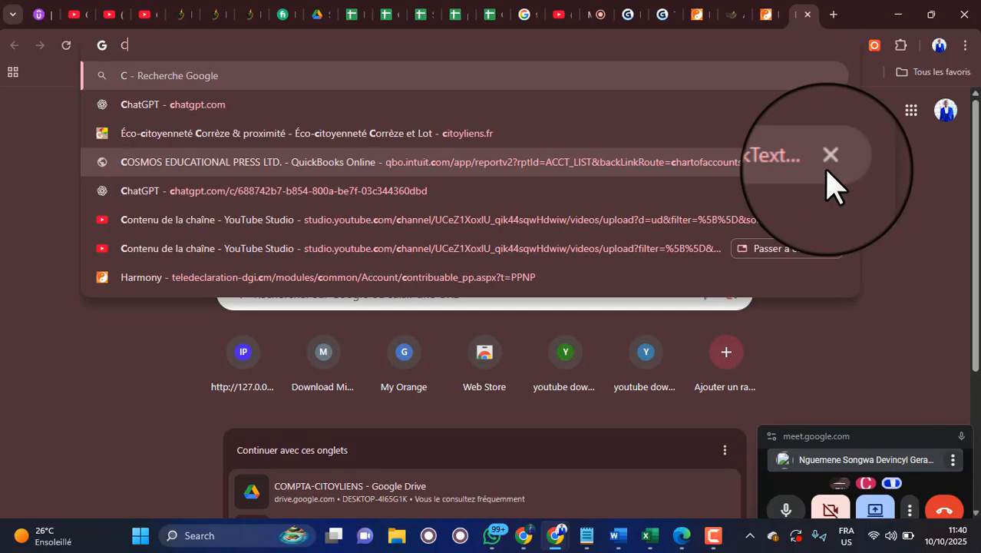
{"action": "type", "text": "SI"}
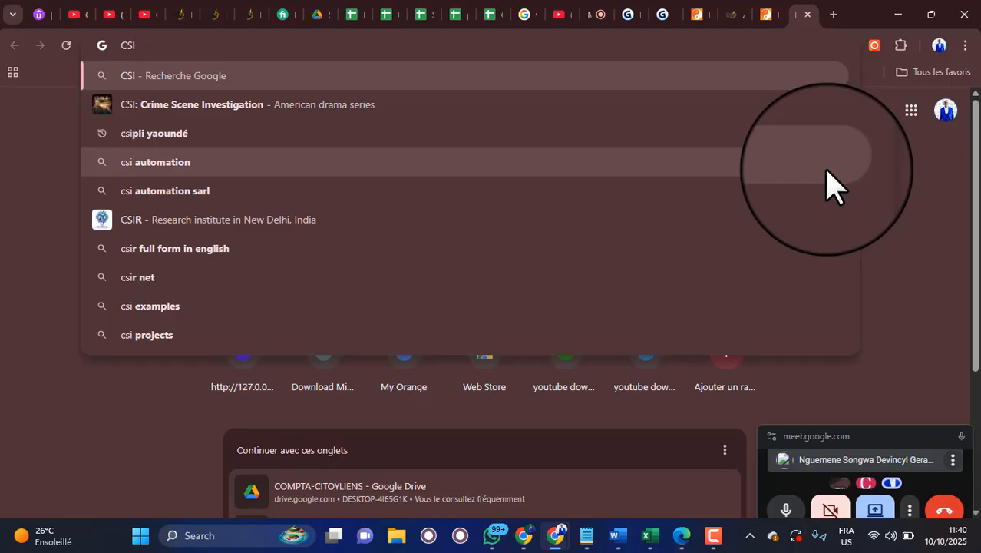
{"action": "left_click", "coordinate": [448, 134]}
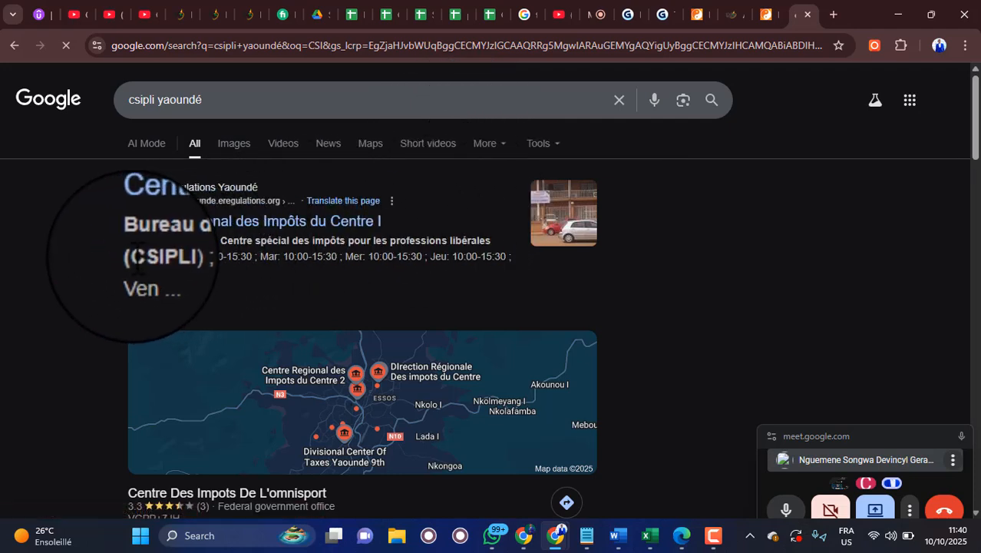
Highlight the acronym CSIPLI in the first search result and look over the results page
{"action": "left_click_drag", "start_coordinate": [131, 257], "coordinate": [163, 256]}
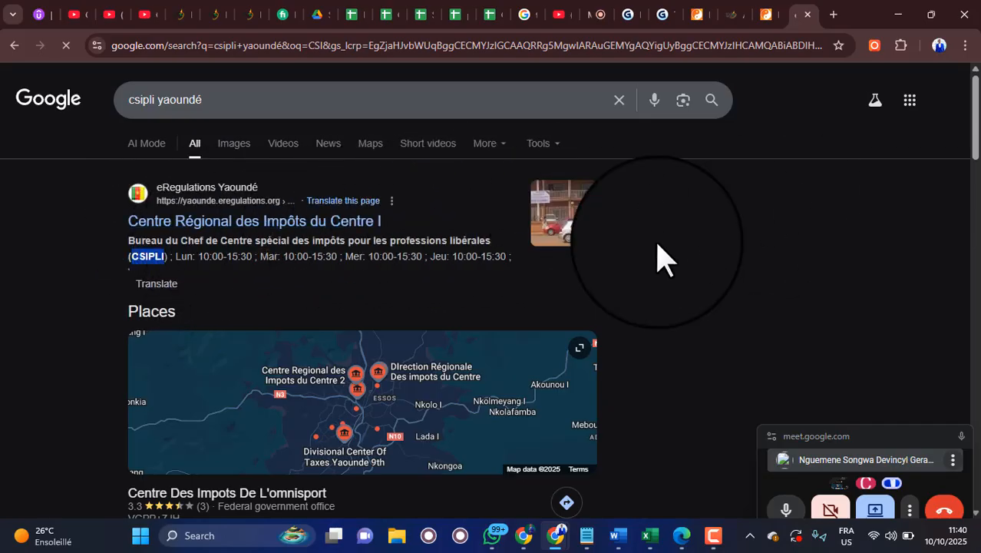
{"action": "scroll", "coordinate": [612, 259], "scroll_direction": "down", "scroll_amount": 7}
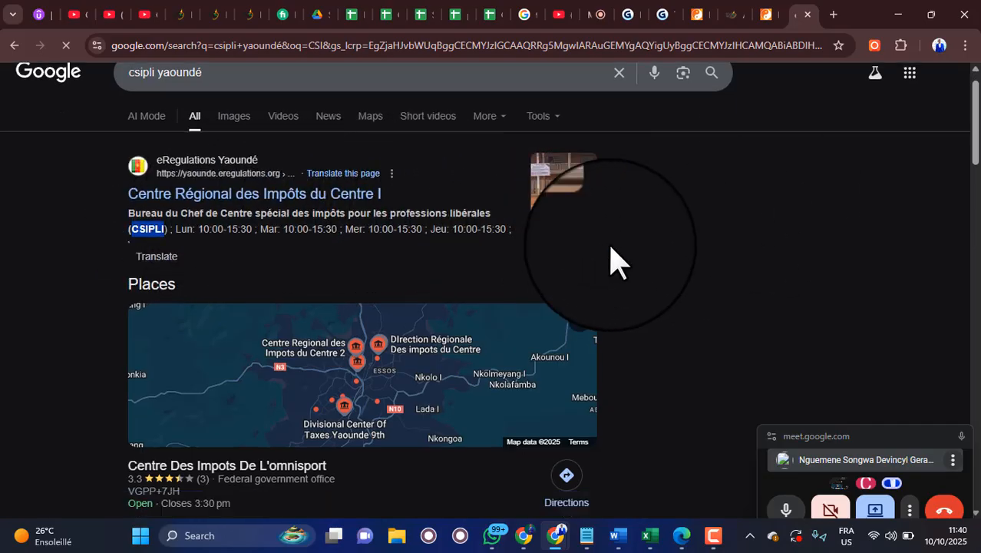
{"action": "scroll", "coordinate": [612, 258], "scroll_direction": "up", "scroll_amount": 6}
{"action": "scroll", "coordinate": [612, 259], "scroll_direction": "up", "scroll_amount": 2}
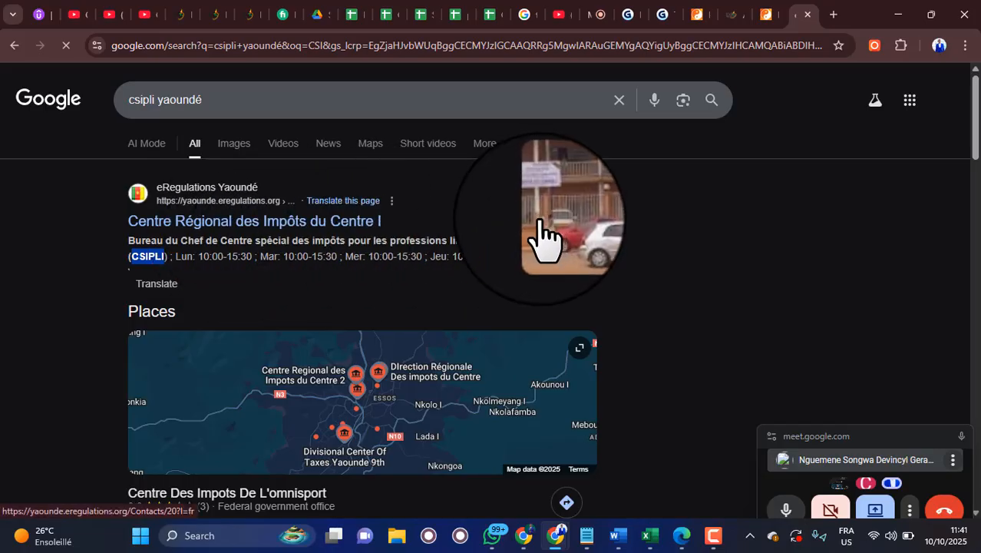
Return to Excel and correct the acronym in cell D5 to CSIPLI
{"action": "left_click", "coordinate": [902, 23]}
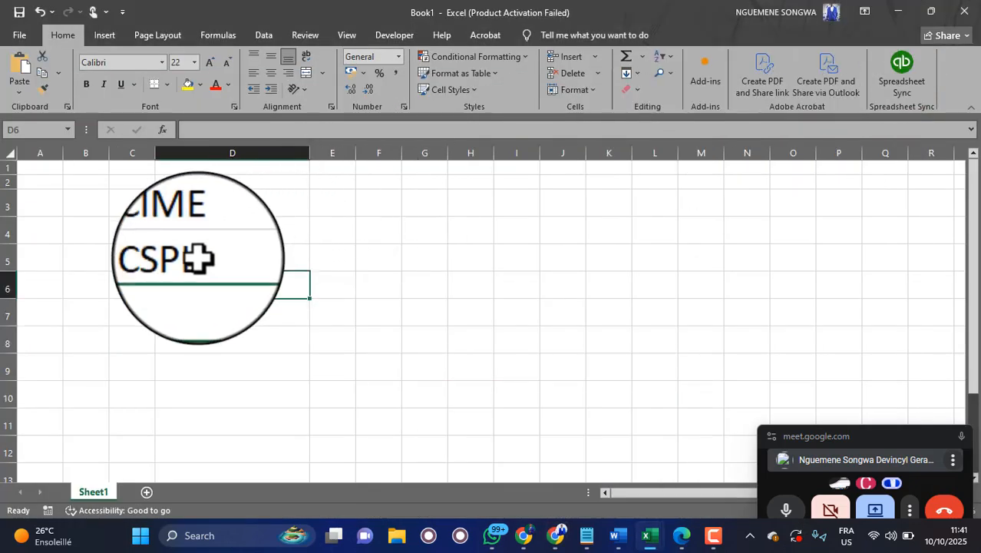
{"action": "left_click", "coordinate": [204, 261]}
{"action": "double_click", "coordinate": [203, 261]}
{"action": "double_click", "coordinate": [168, 265]}
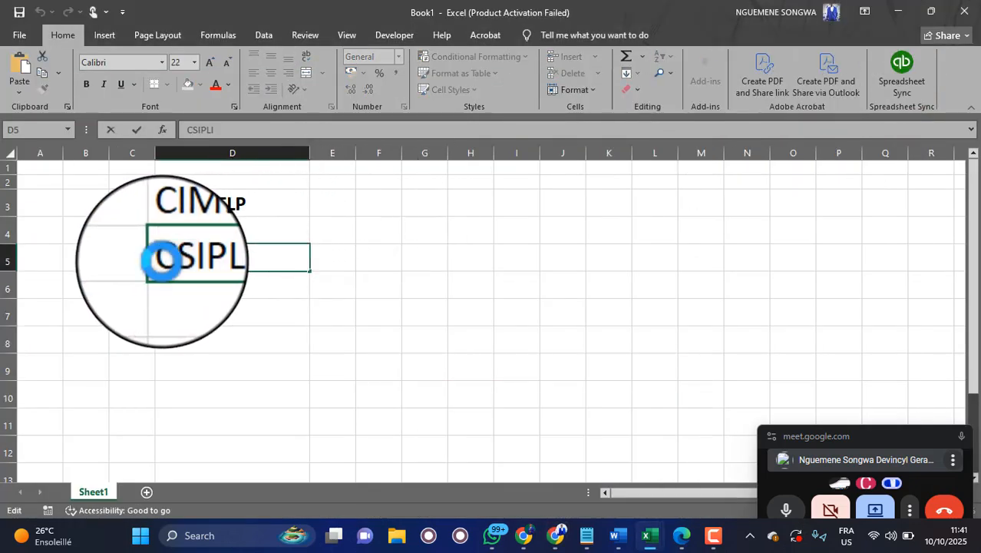
{"action": "left_click", "coordinate": [215, 287]}
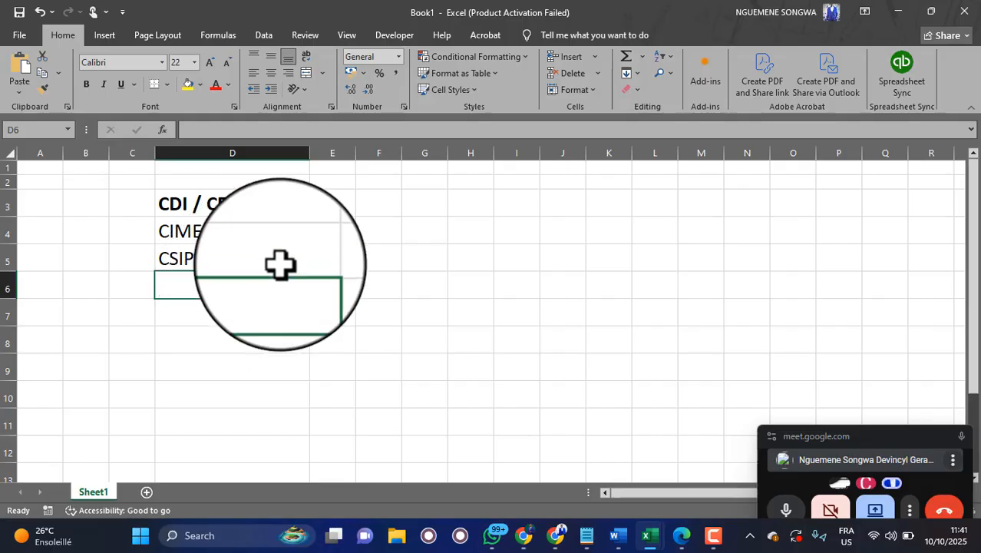
Widen column E to about three times its width
{"action": "left_click", "coordinate": [232, 258]}
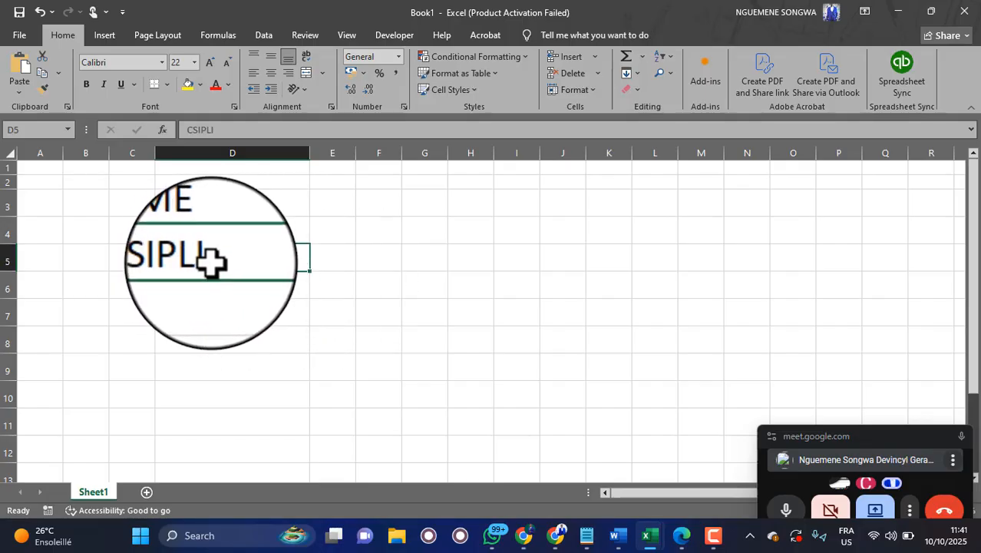
{"action": "left_click", "coordinate": [335, 259]}
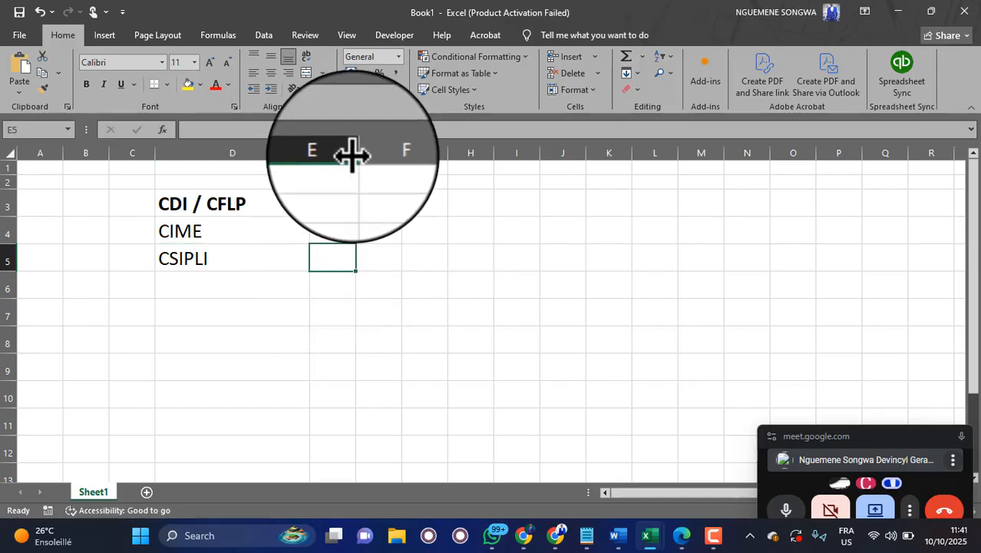
{"action": "left_click_drag", "start_coordinate": [356, 153], "coordinate": [459, 153]}
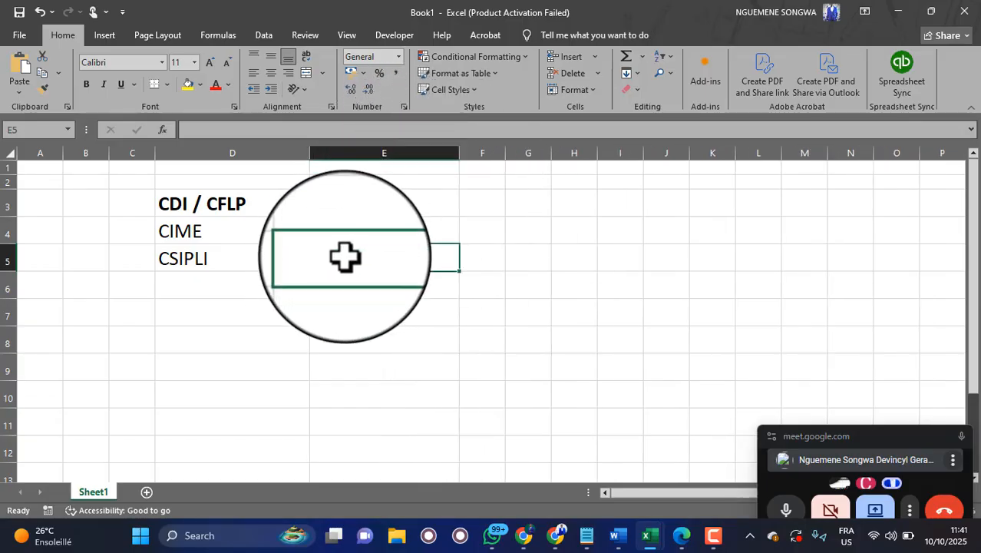
{"action": "left_click_drag", "start_coordinate": [185, 265], "coordinate": [221, 274]}
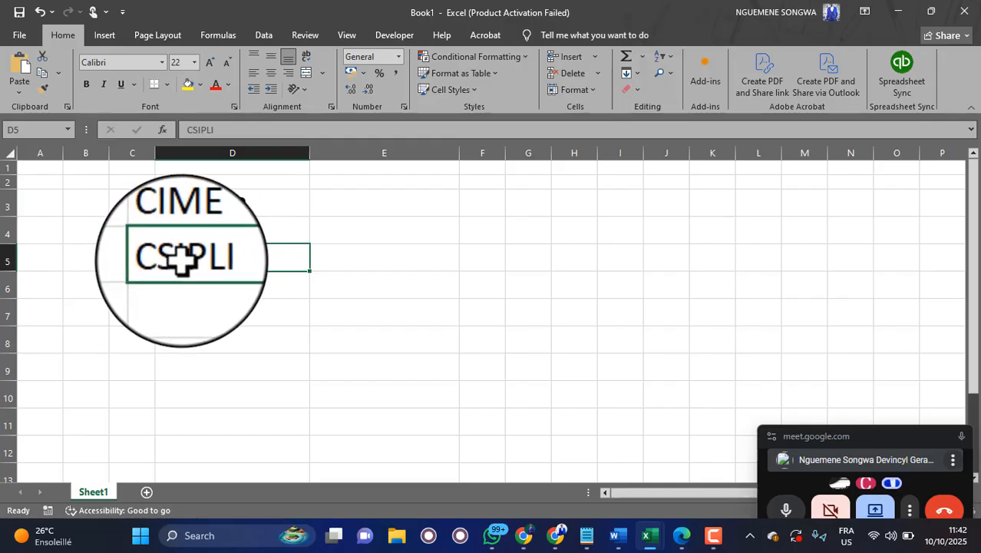
{"action": "left_click_drag", "start_coordinate": [188, 259], "coordinate": [338, 265]}
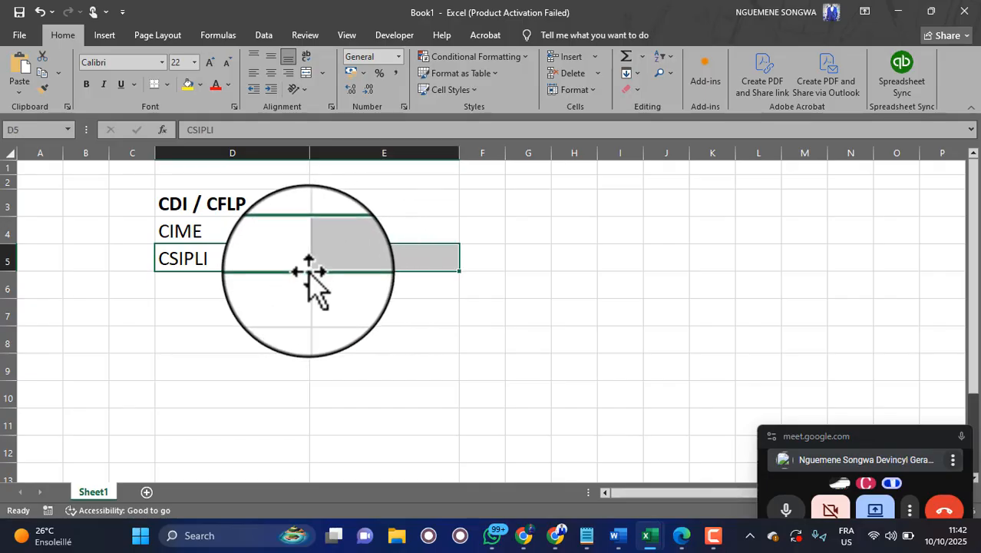
{"action": "left_click", "coordinate": [273, 261]}
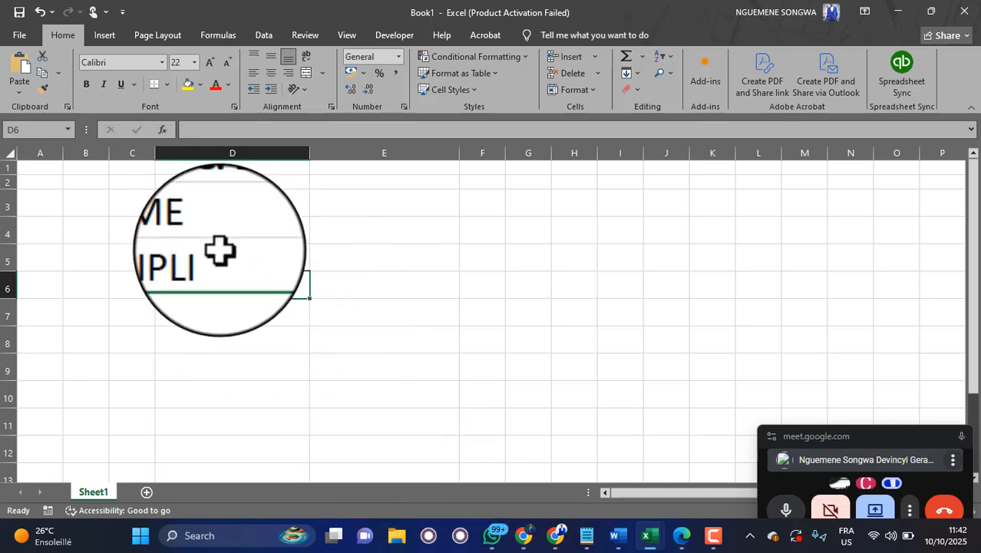
{"action": "left_click", "coordinate": [274, 206]}
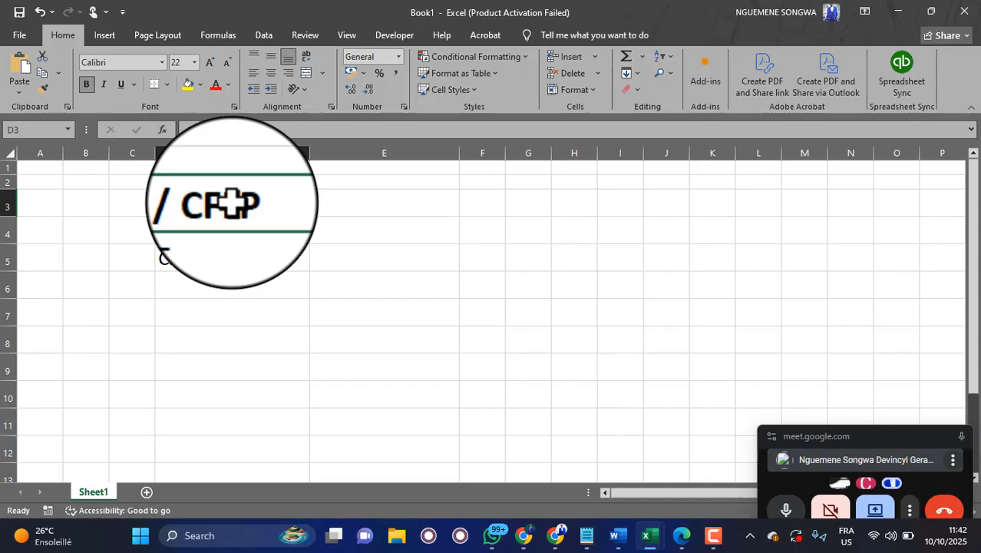
Add DGE in cell D6 below the other tax centres and select that cell
{"action": "left_click", "coordinate": [199, 285]}
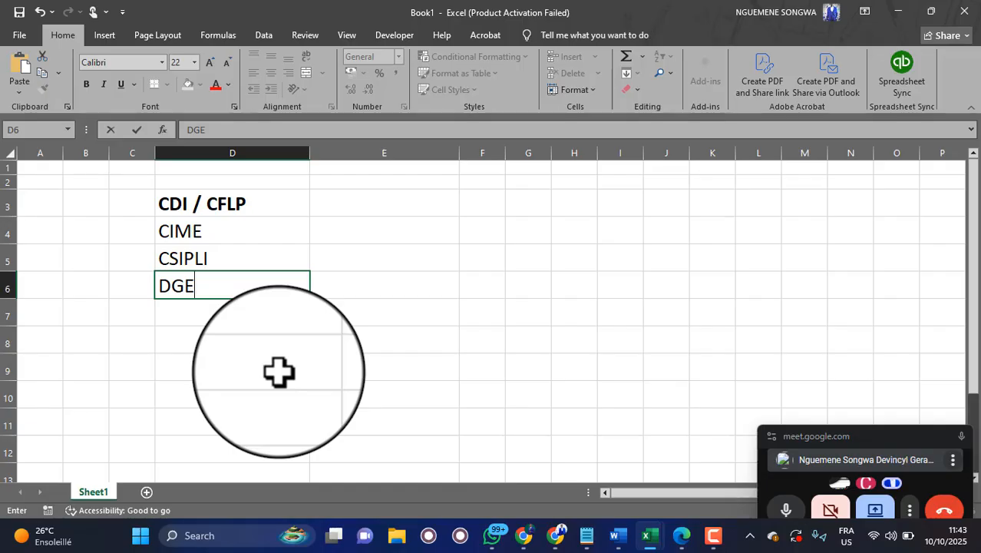
{"action": "key", "text": "Return"}
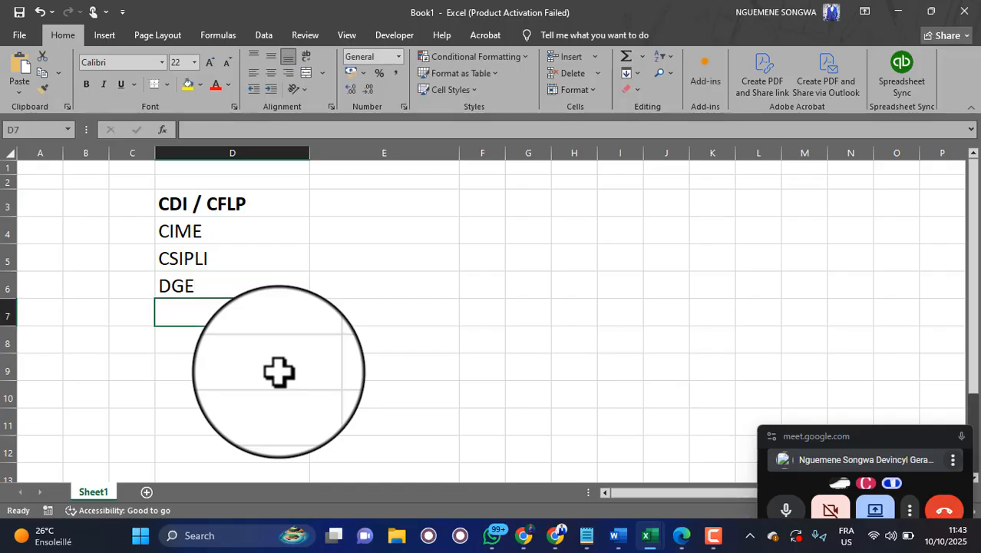
{"action": "left_click", "coordinate": [194, 288]}
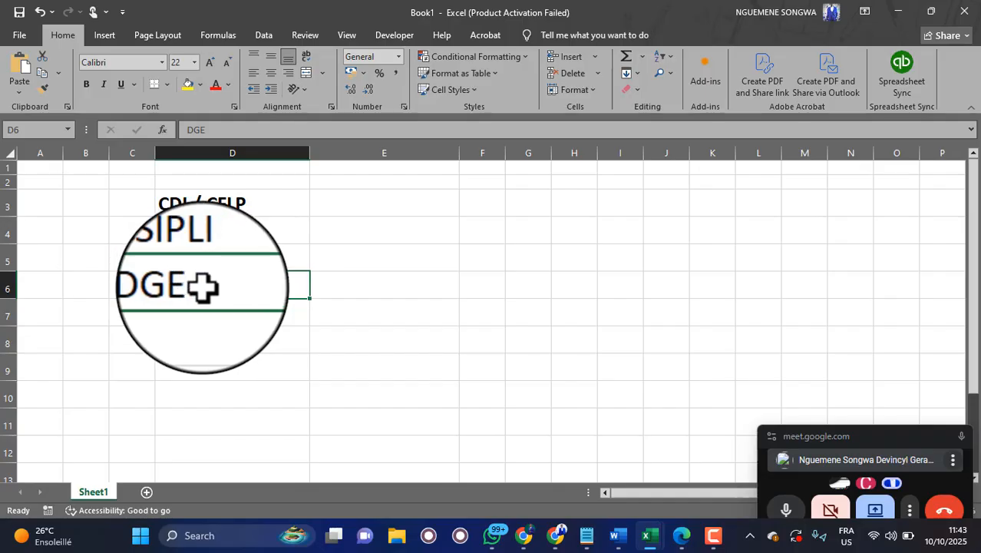
Extend the entry in cell D6 to DGE / LTC and enter CSI EPA in cell D7 below it
{"action": "double_click", "coordinate": [236, 280]}
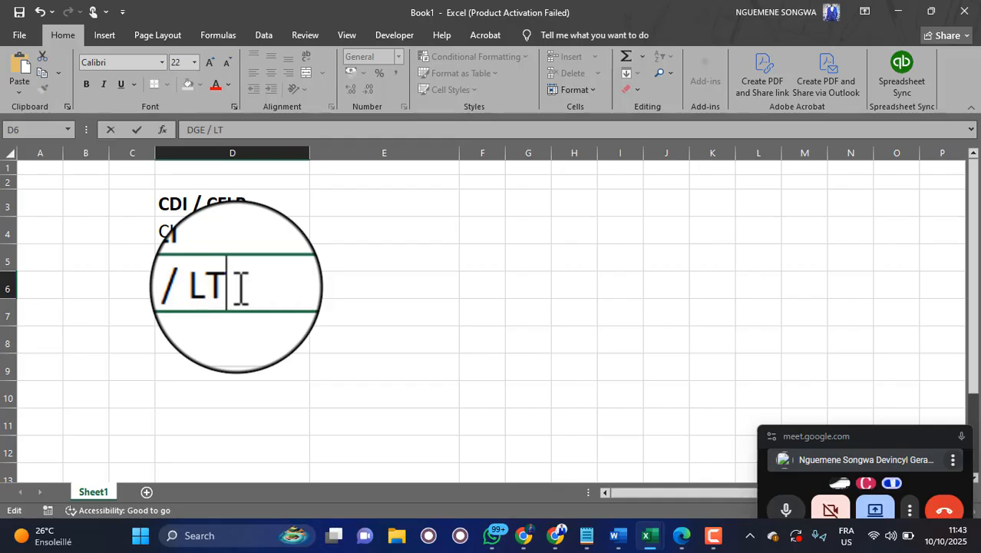
{"action": "left_click", "coordinate": [231, 317]}
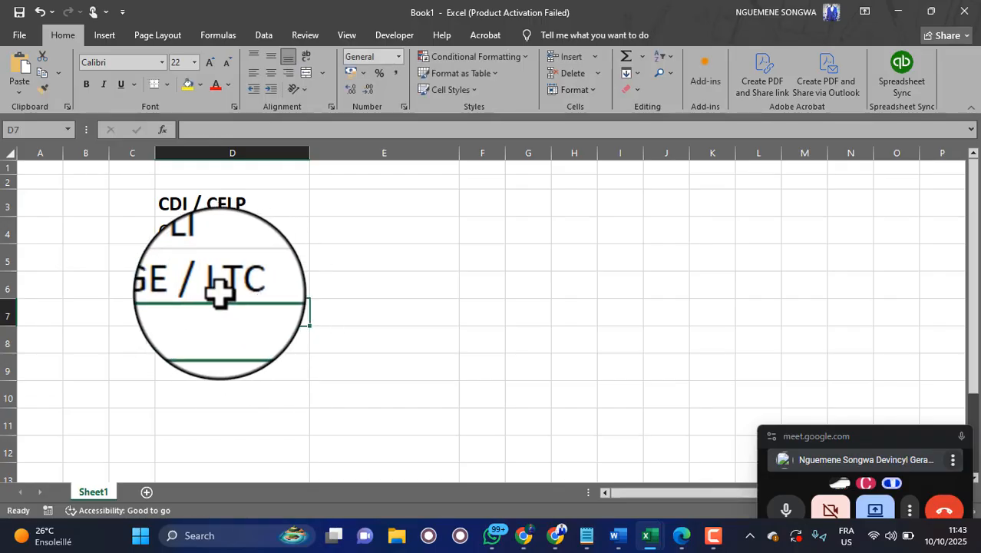
{"action": "left_click", "coordinate": [227, 286]}
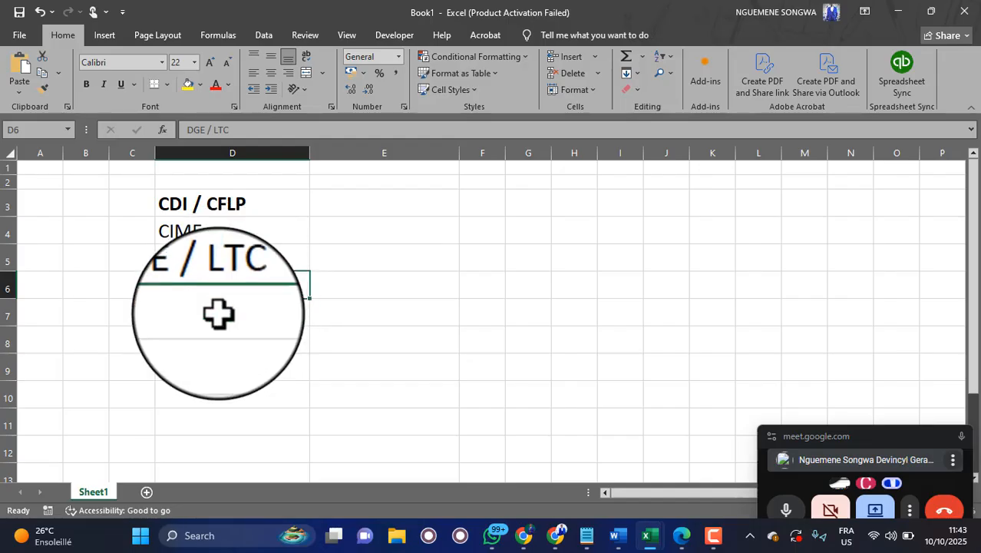
{"action": "left_click", "coordinate": [219, 313]}
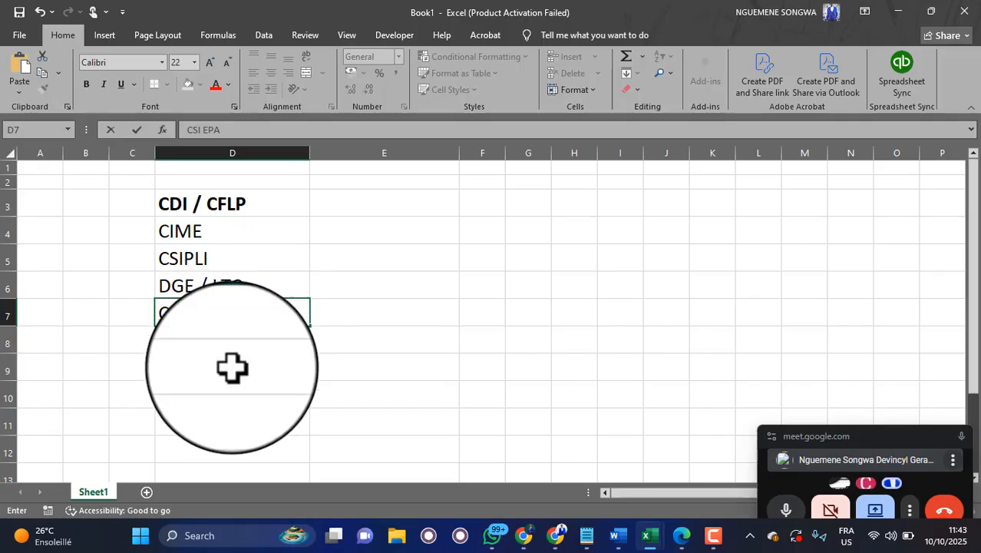
{"action": "key", "text": "ctrl+Return"}
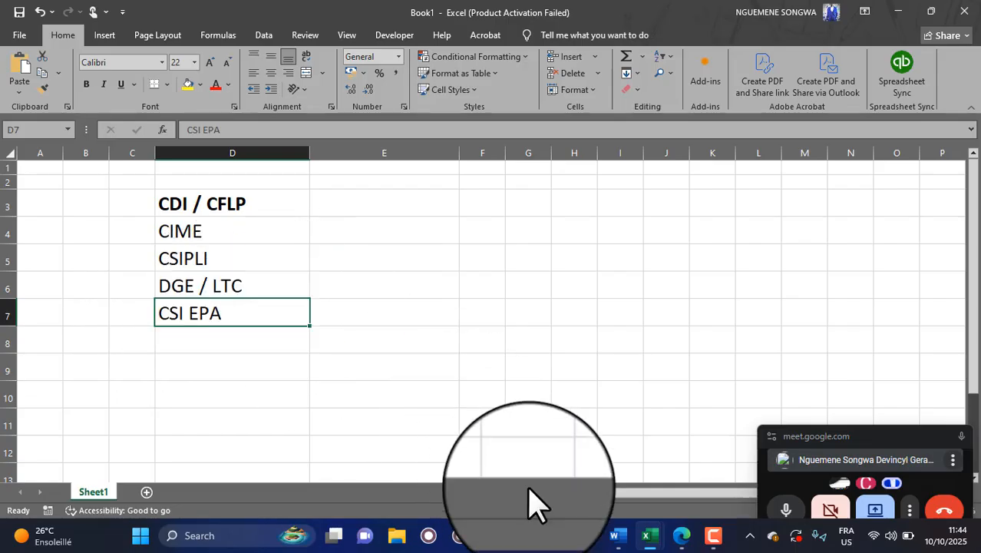
Switch to the Google results page in Chrome and search for CSI EPA
{"action": "mouse_move", "coordinate": [557, 537]}
{"action": "left_click", "coordinate": [482, 464]}
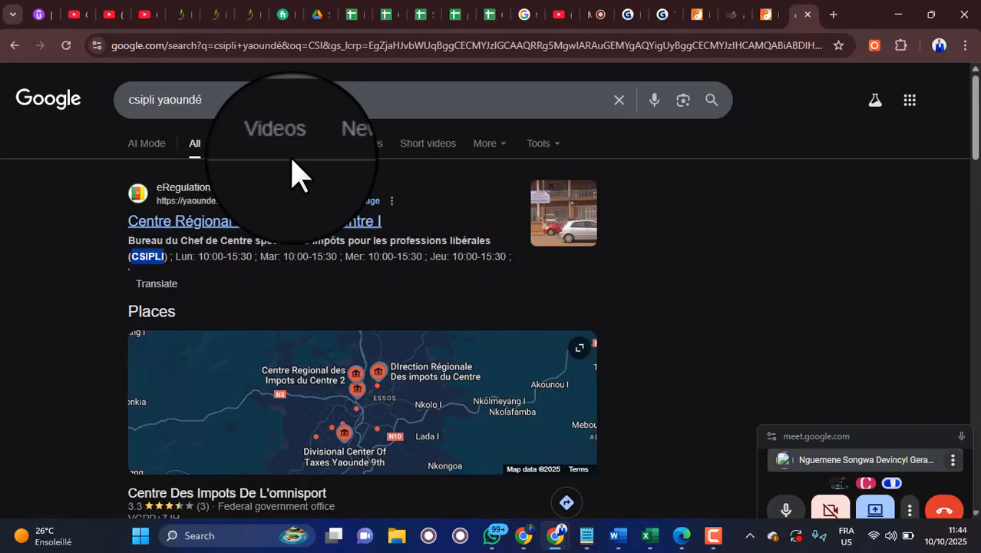
{"action": "triple_click", "coordinate": [206, 101]}
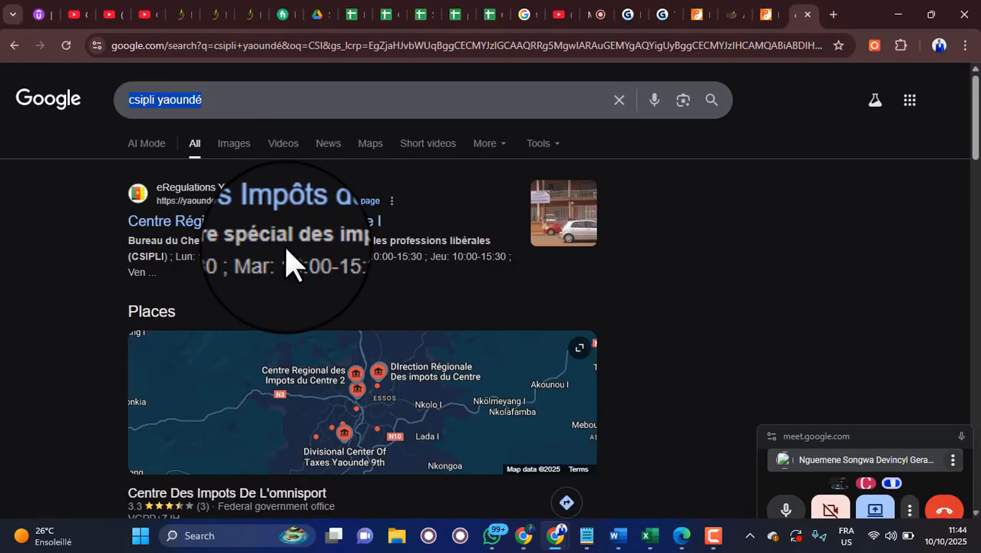
{"action": "type", "text": "E"}
{"action": "key", "text": "BackSpace"}
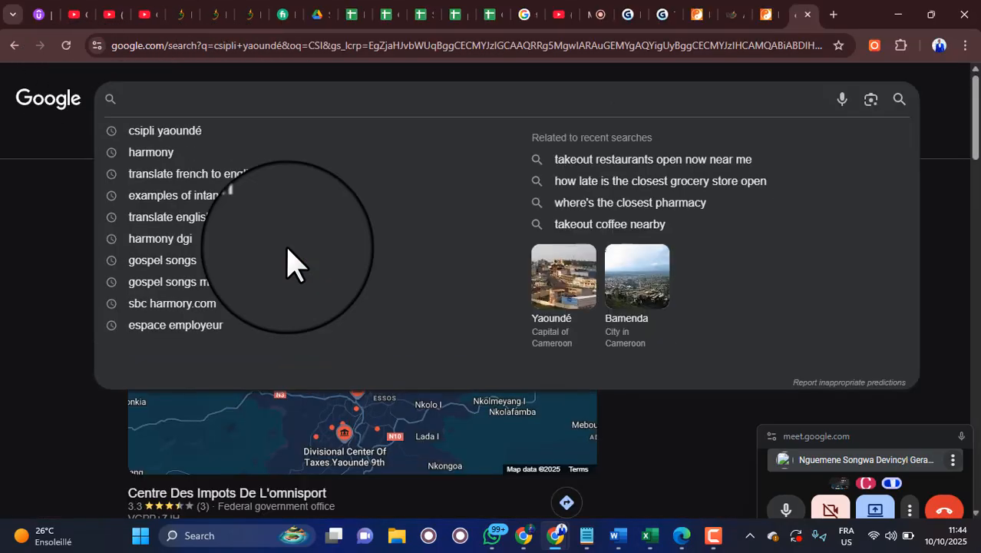
{"action": "key", "text": "BackSpace"}
{"action": "type", "text": "CSI"}
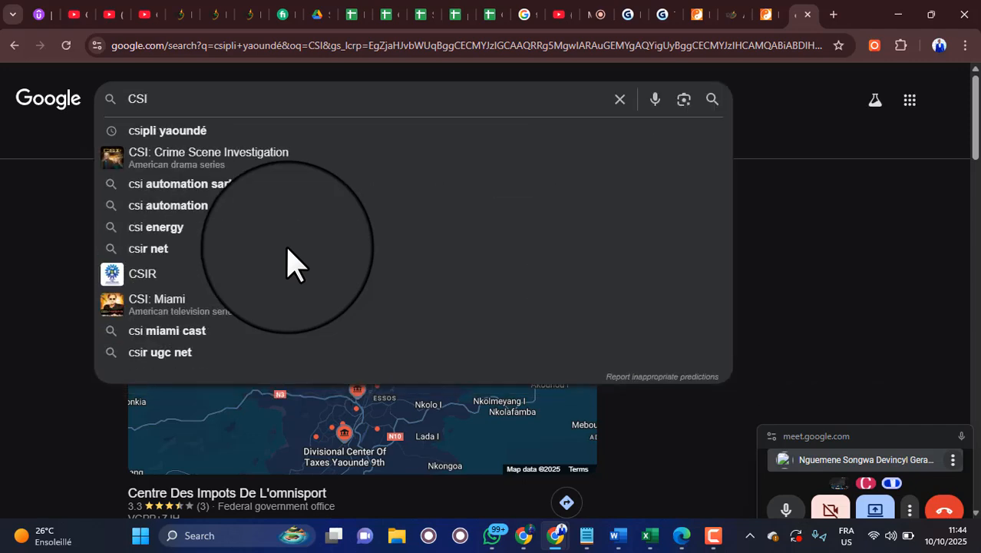
{"action": "type", "text": "EPA"}
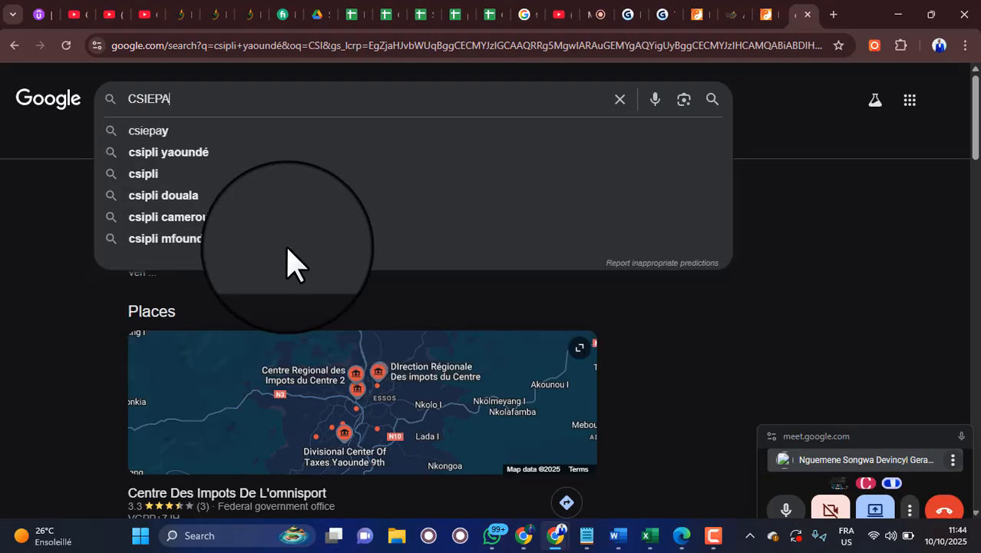
{"action": "key", "text": "BackSpace"}
{"action": "key", "text": "BackSpace"}
{"action": "key", "text": "BackSpace"}
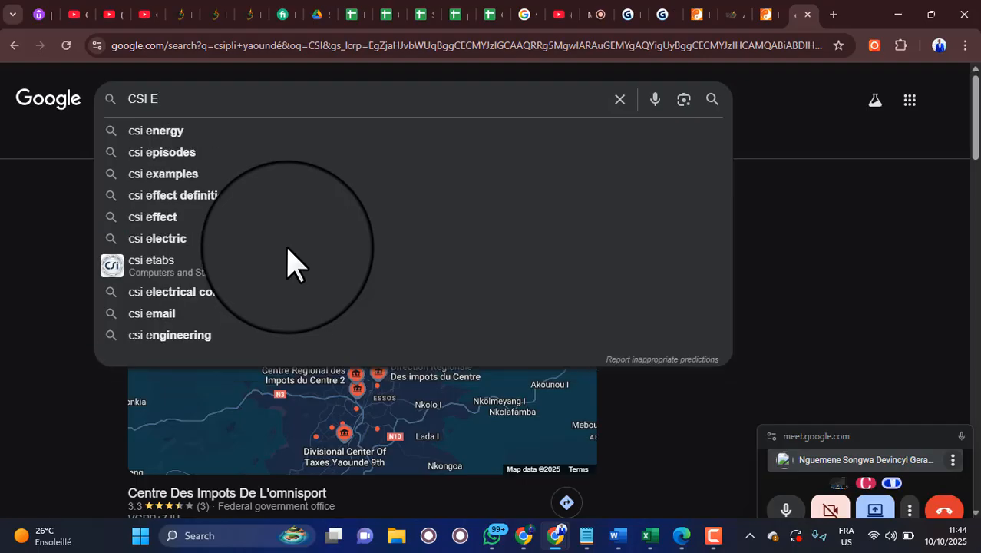
{"action": "type", "text": "A"}
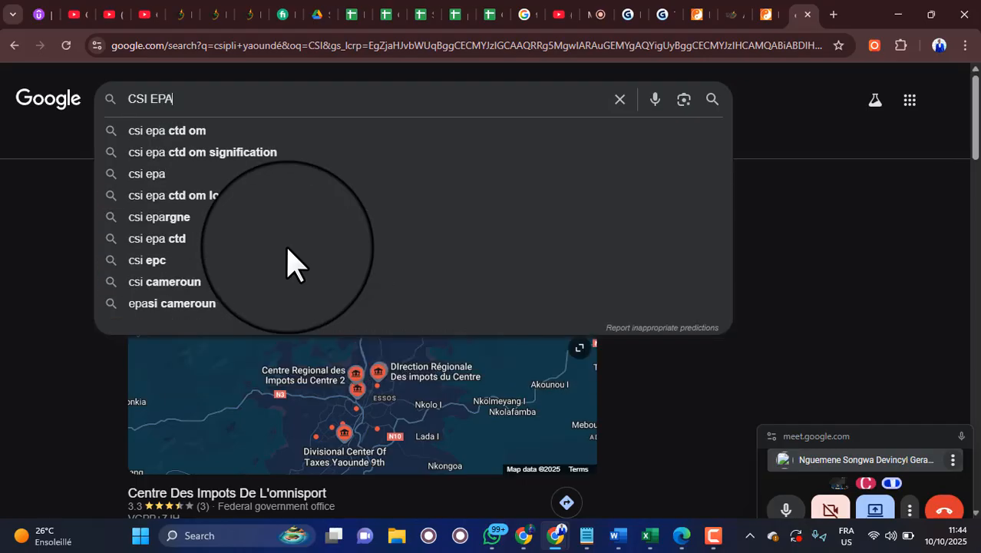
{"action": "key", "text": "Return"}
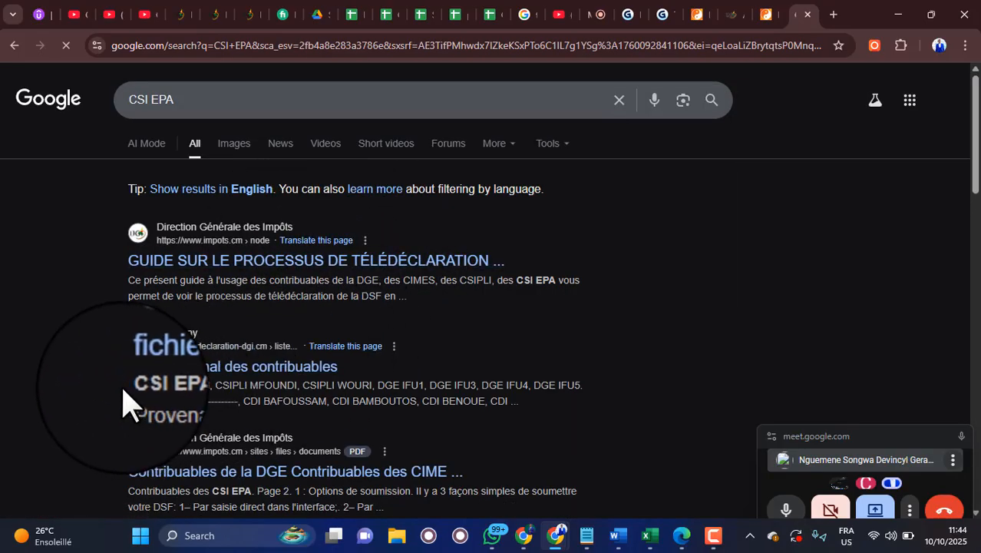
Highlight CSI EPA CTD OM in the second search result and look through the results below it
{"action": "left_click_drag", "start_coordinate": [129, 388], "coordinate": [205, 395]}
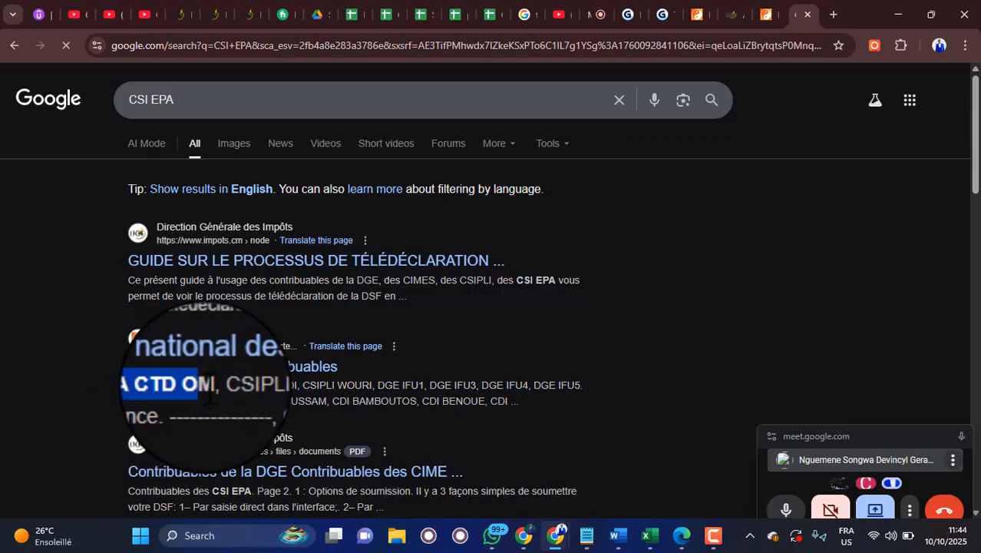
{"action": "left_click_drag", "start_coordinate": [210, 390], "coordinate": [214, 177]}
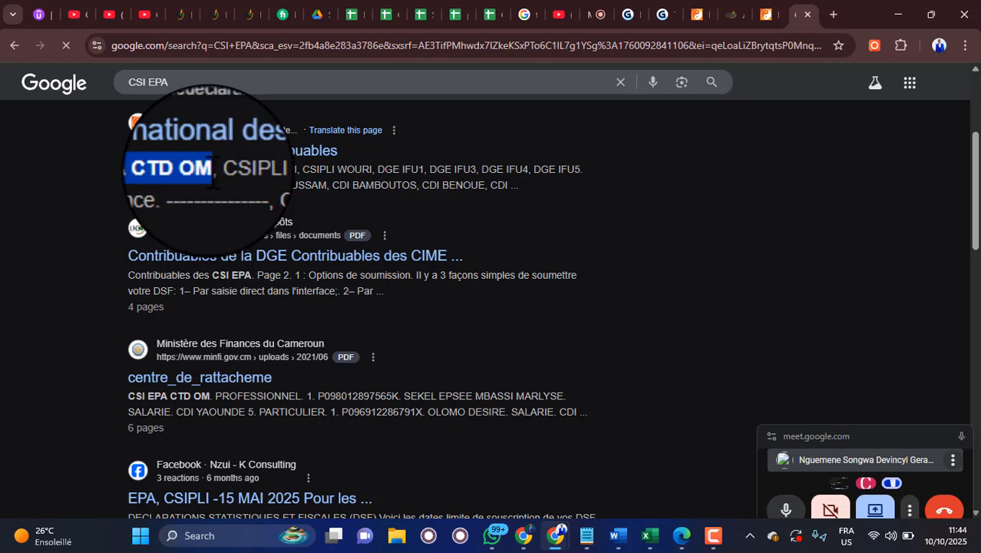
{"action": "mouse_move", "coordinate": [214, 176]}
{"action": "left_mouse_down"}
{"action": "mouse_move", "coordinate": [186, 178]}
{"action": "mouse_move", "coordinate": [197, 175]}
{"action": "left_mouse_up"}
{"action": "scroll", "coordinate": [526, 438], "scroll_direction": "down", "scroll_amount": 3}
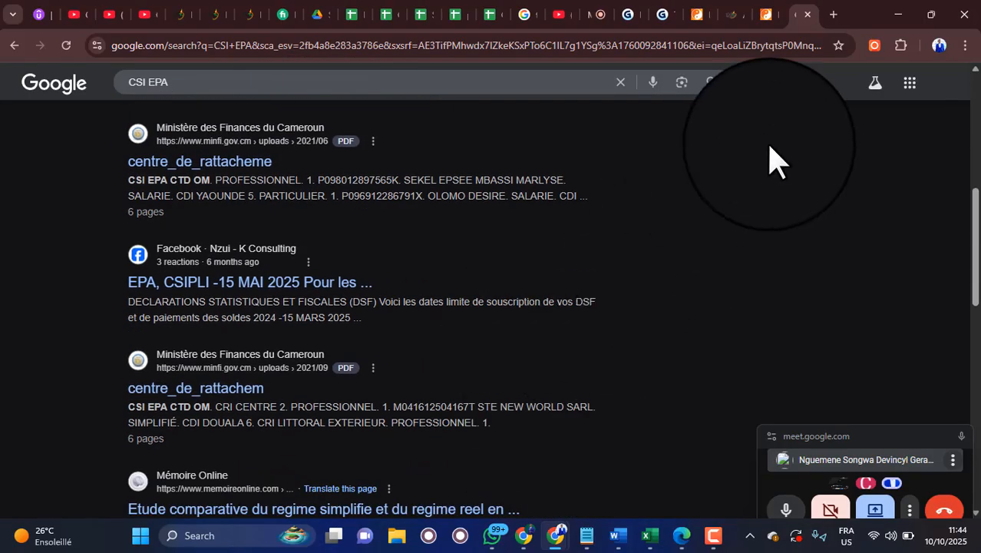
Open the second centre_de_rattachem PDF from the Ministère des Finances and examine the tax centres listed for taxpayers across its pages
{"action": "left_click", "coordinate": [231, 391]}
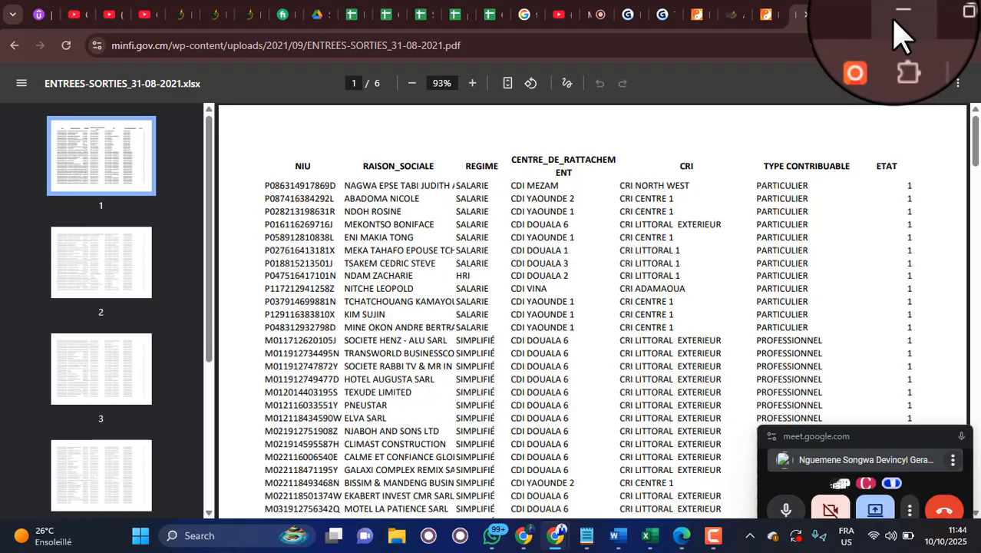
{"action": "scroll", "coordinate": [833, 269], "scroll_direction": "down", "scroll_amount": 20}
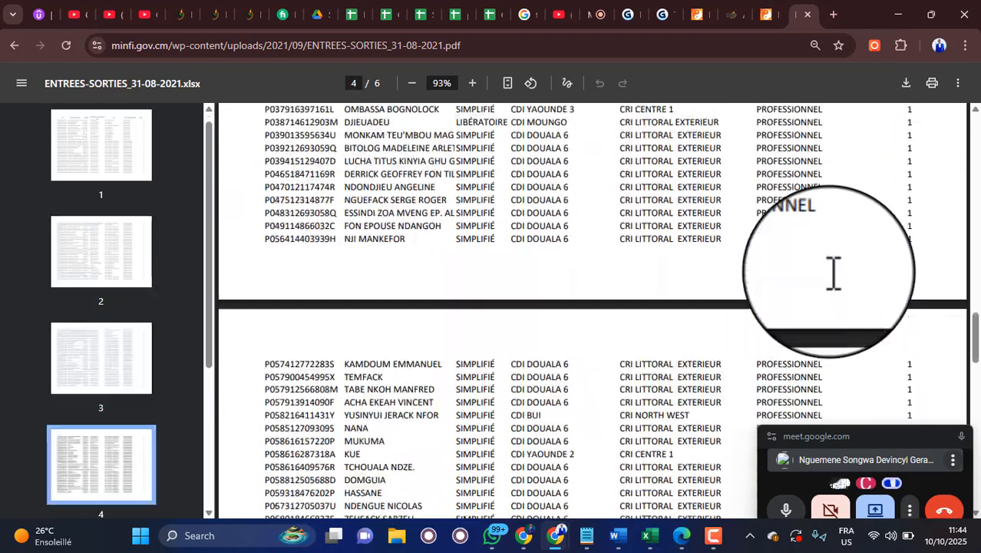
{"action": "scroll", "coordinate": [833, 269], "scroll_direction": "up", "scroll_amount": 7}
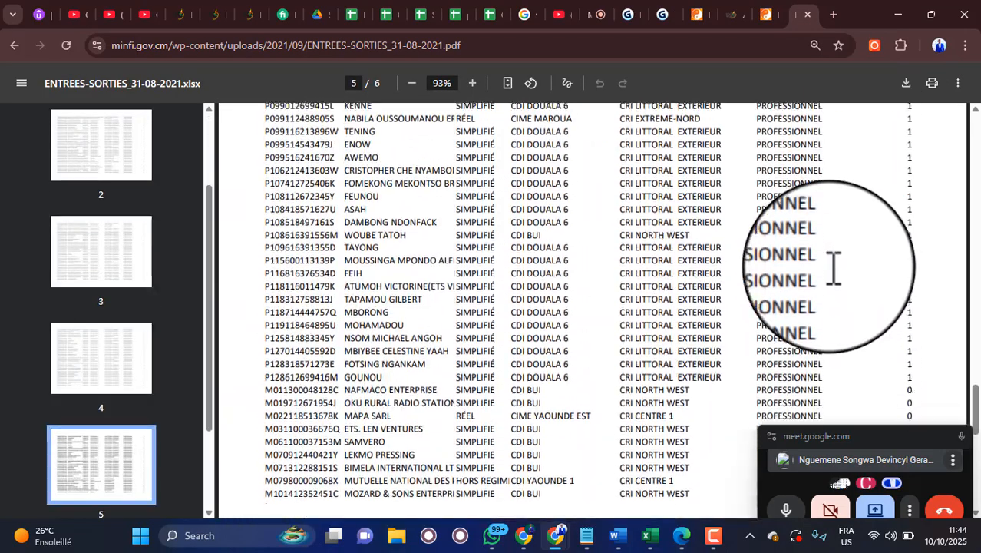
{"action": "scroll", "coordinate": [833, 268], "scroll_direction": "up", "scroll_amount": 1}
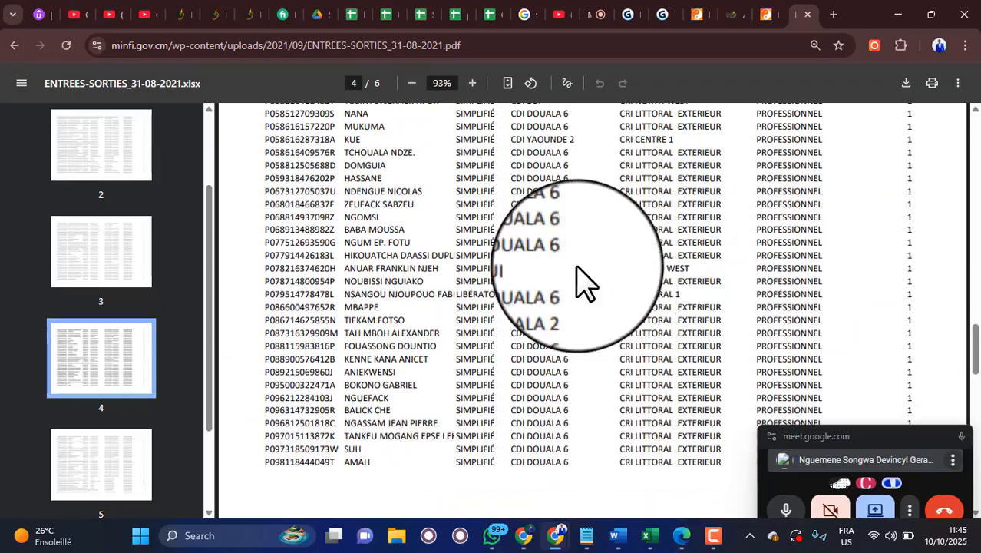
{"action": "left_click_drag", "start_coordinate": [514, 307], "coordinate": [593, 307]}
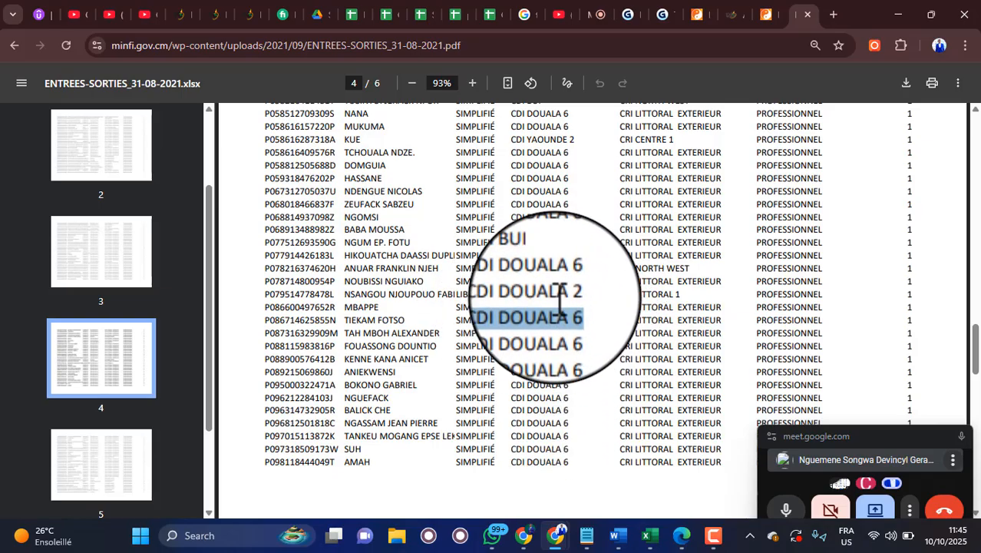
{"action": "scroll", "coordinate": [572, 388], "scroll_direction": "down", "scroll_amount": 10}
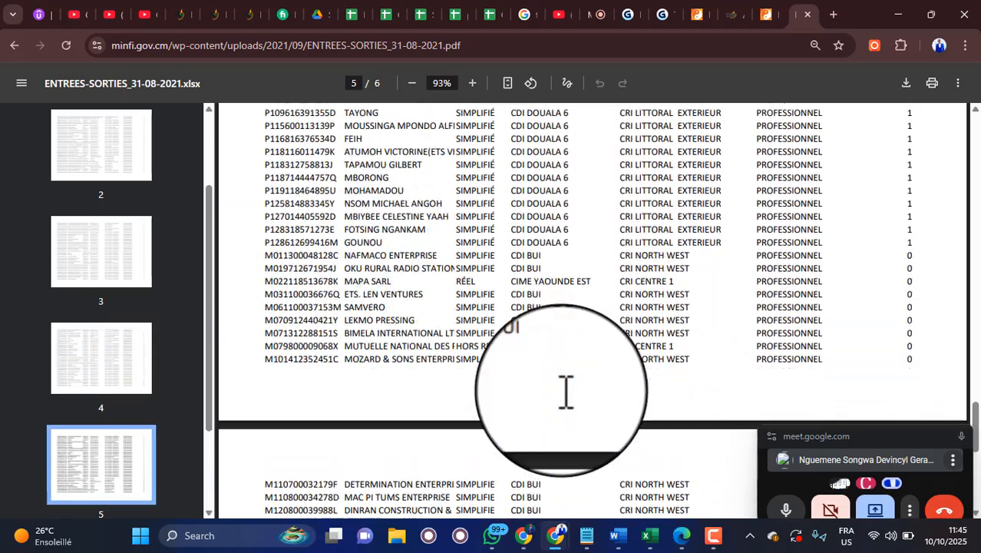
{"action": "scroll", "coordinate": [570, 407], "scroll_direction": "down", "scroll_amount": 3}
{"action": "scroll", "coordinate": [566, 401], "scroll_direction": "up", "scroll_amount": 10}
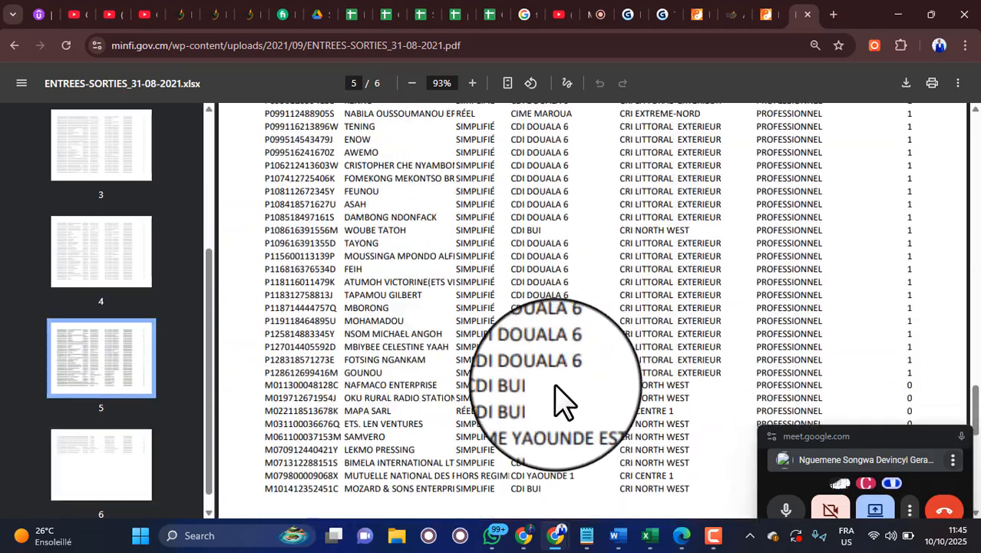
{"action": "scroll", "coordinate": [577, 361], "scroll_direction": "up", "scroll_amount": 5}
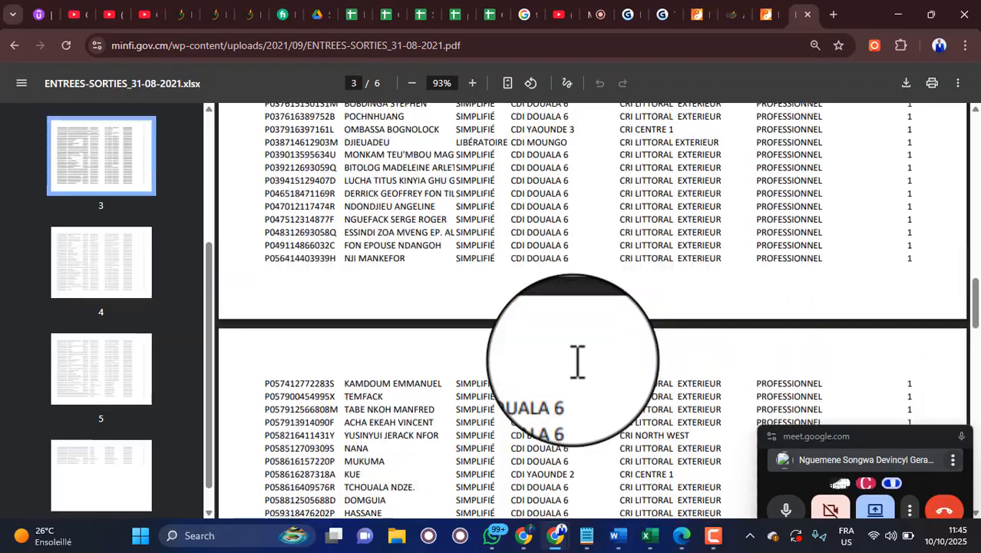
{"action": "scroll", "coordinate": [578, 361], "scroll_direction": "up", "scroll_amount": 3}
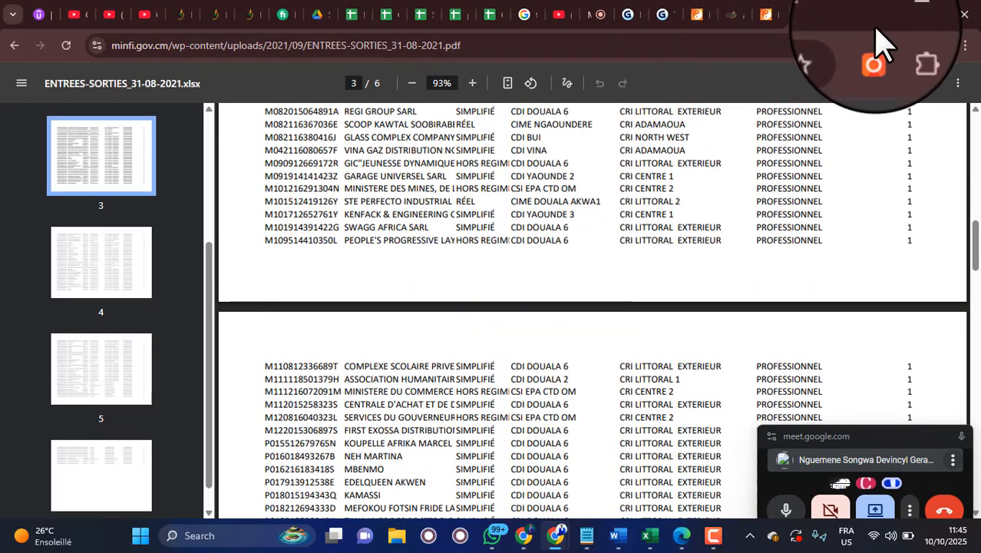
Return to Excel, extend the entry in cell D7 to CSI EPA CTD, and select the tax centre list D3:D7
{"action": "left_click", "coordinate": [898, 14]}
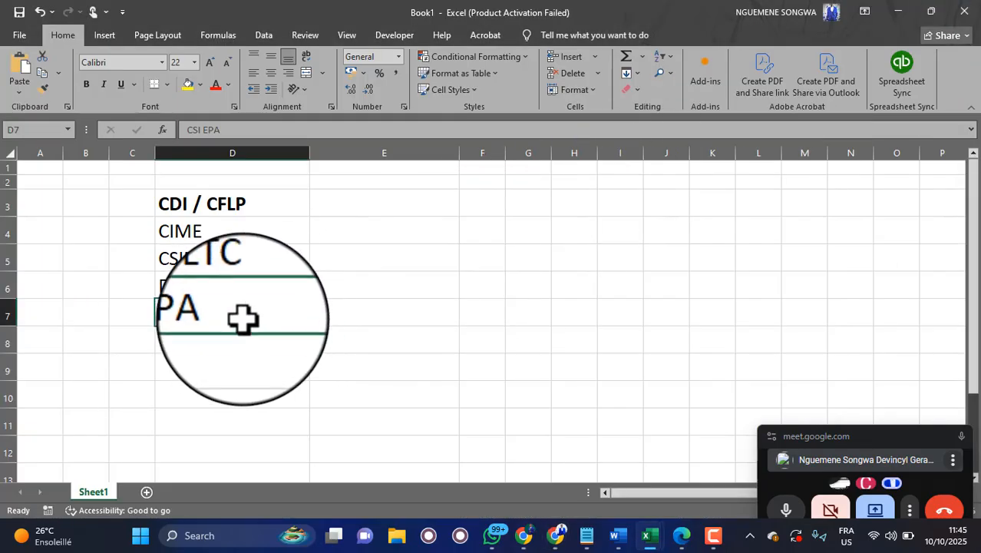
{"action": "double_click", "coordinate": [258, 310]}
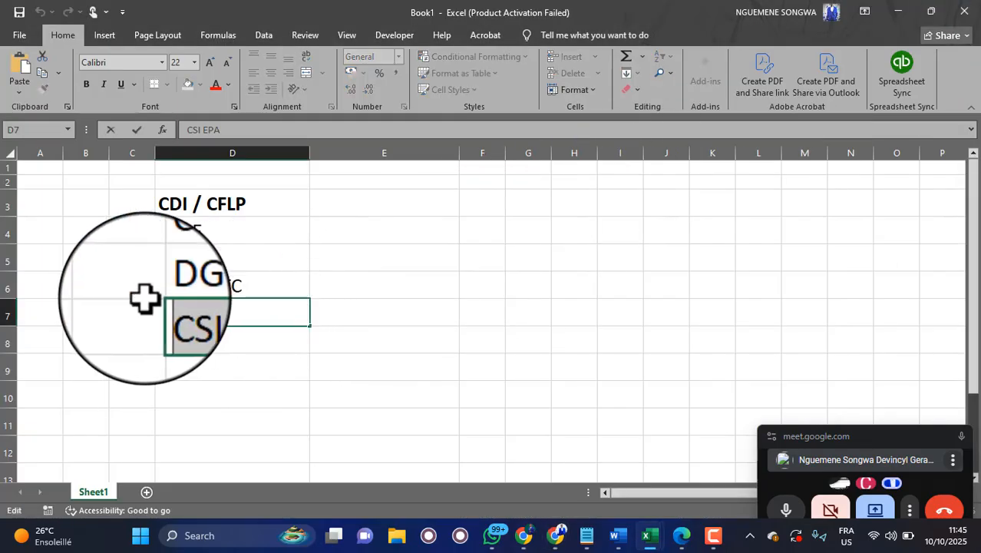
{"action": "type", "text": "CTD"}
{"action": "left_click", "coordinate": [245, 364]}
{"action": "left_click_drag", "start_coordinate": [235, 202], "coordinate": [246, 314]}
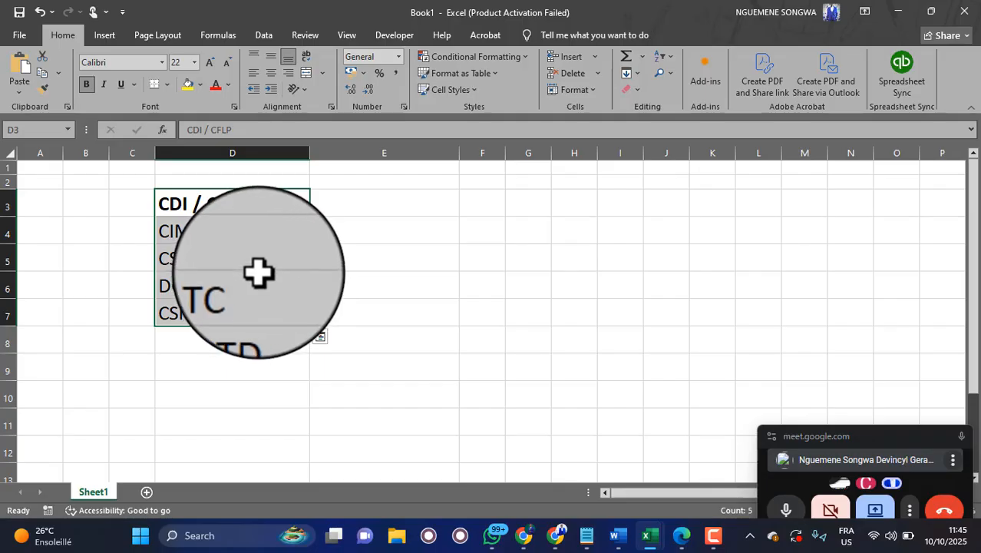
Switch to Chrome and show the Harmony login page and the Services section of the impots.cm home page
{"action": "left_click", "coordinate": [525, 535]}
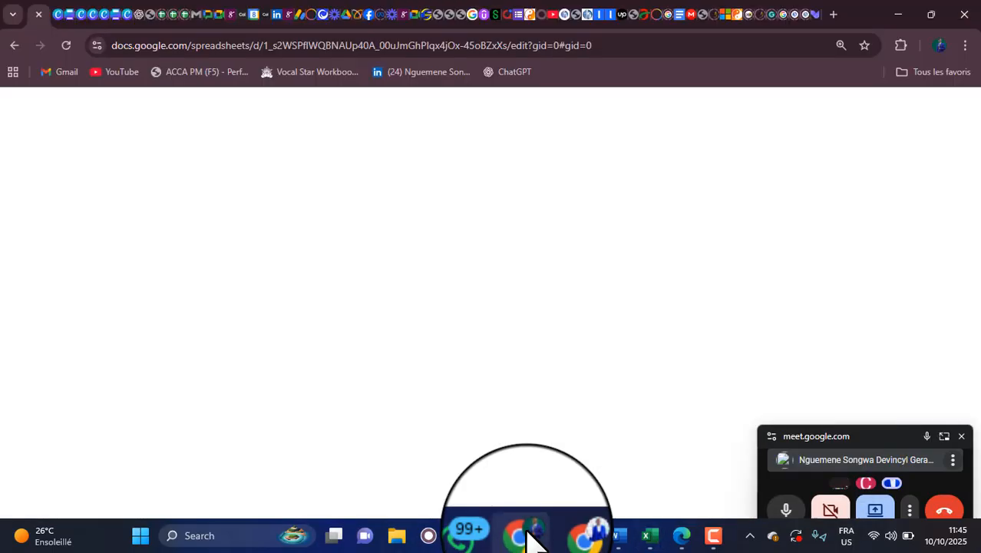
{"action": "left_click", "coordinate": [530, 536]}
{"action": "mouse_move", "coordinate": [561, 536]}
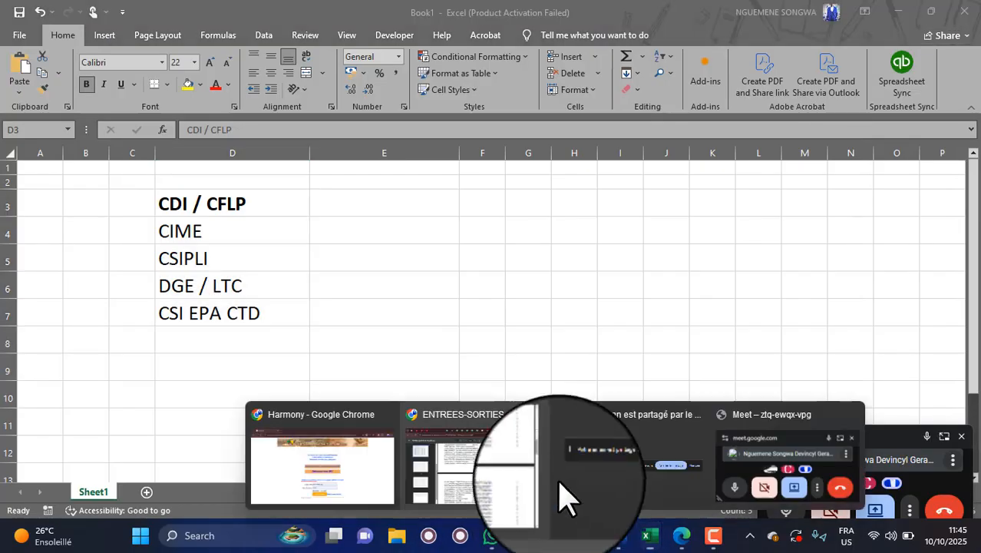
{"action": "left_click", "coordinate": [461, 465]}
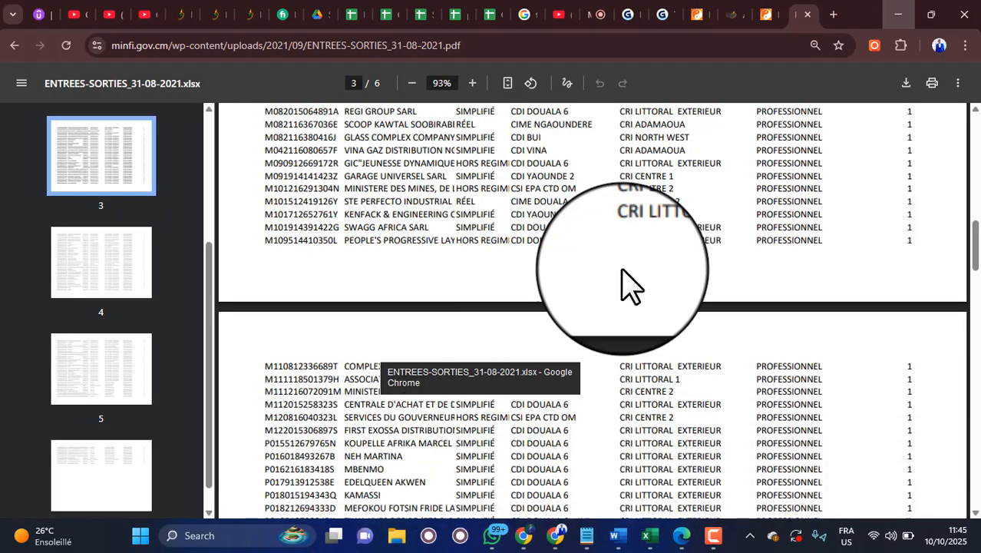
{"action": "left_click", "coordinate": [766, 14]}
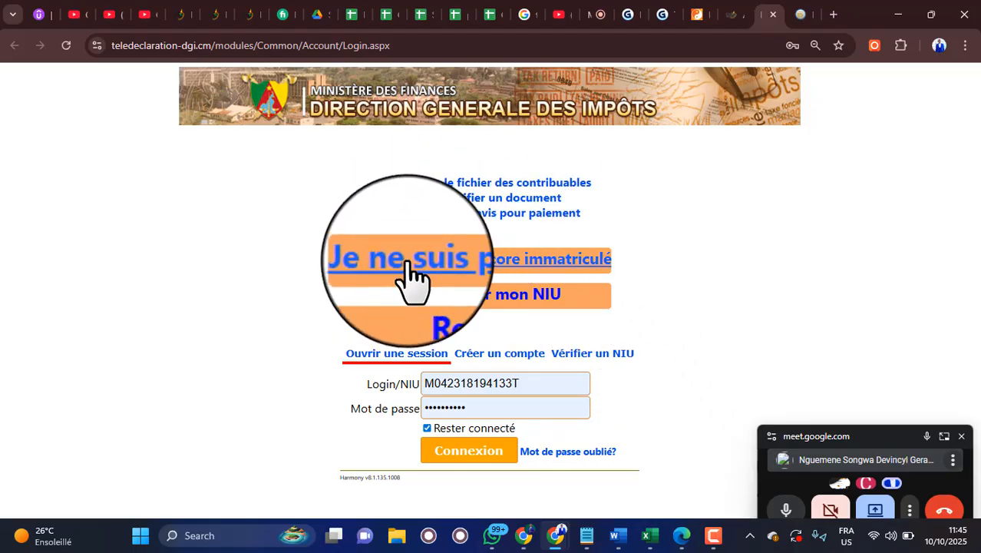
{"action": "left_click", "coordinate": [734, 16]}
{"action": "scroll", "coordinate": [778, 209], "scroll_direction": "down", "scroll_amount": 2}
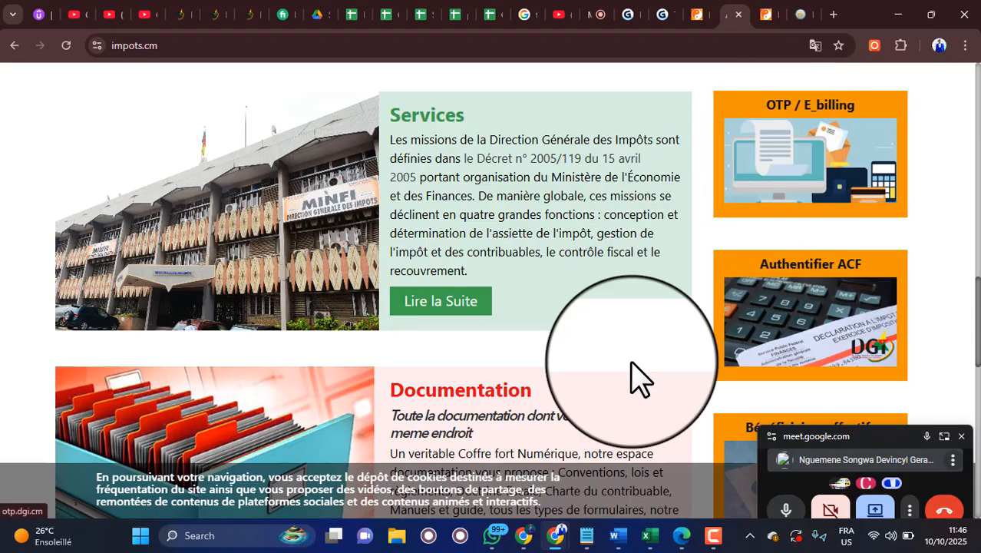
Switch to Excel and highlight the tax centres from CIME to CSI EPA CTD (D4:D7), apart from CDI / CFLP in D3
{"action": "mouse_move", "coordinate": [610, 542]}
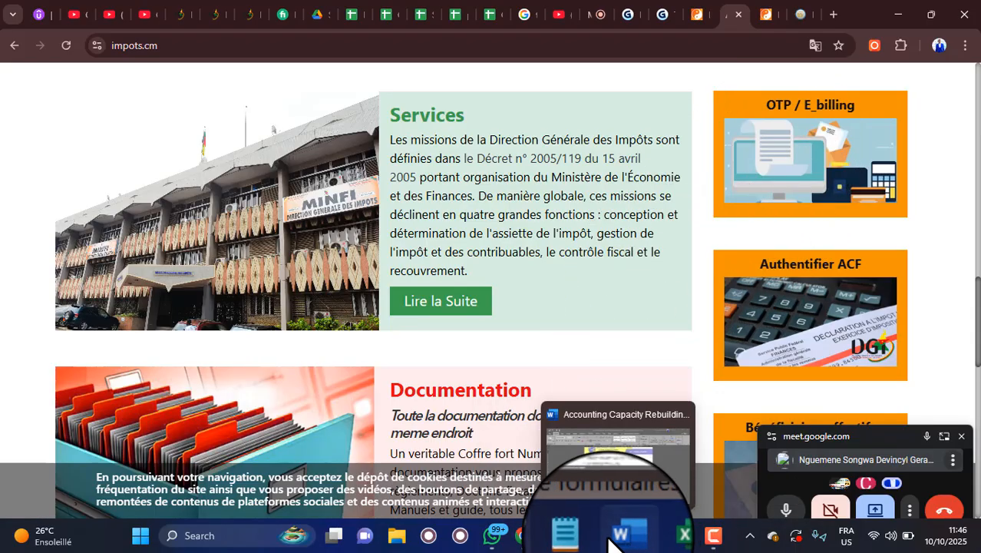
{"action": "mouse_move", "coordinate": [658, 538]}
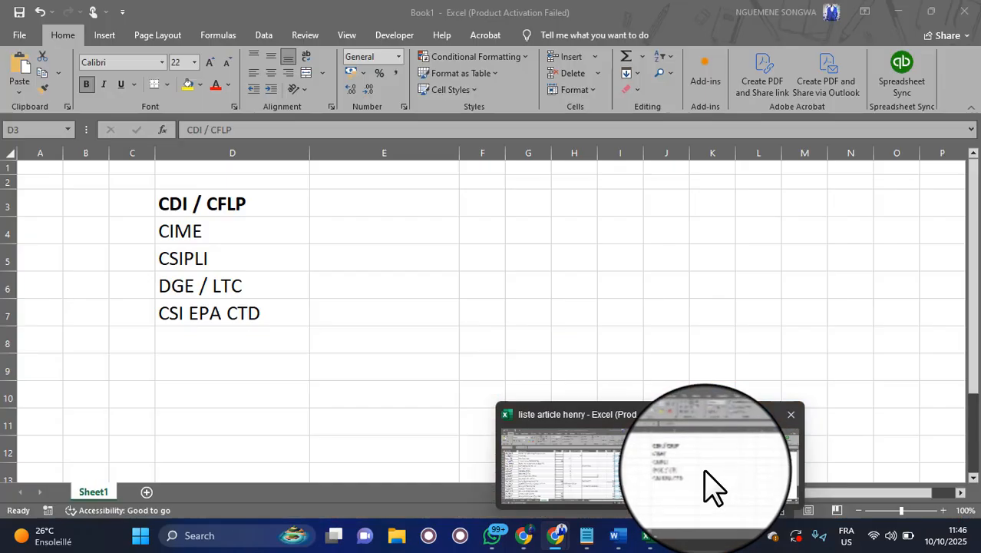
{"action": "left_click", "coordinate": [712, 483]}
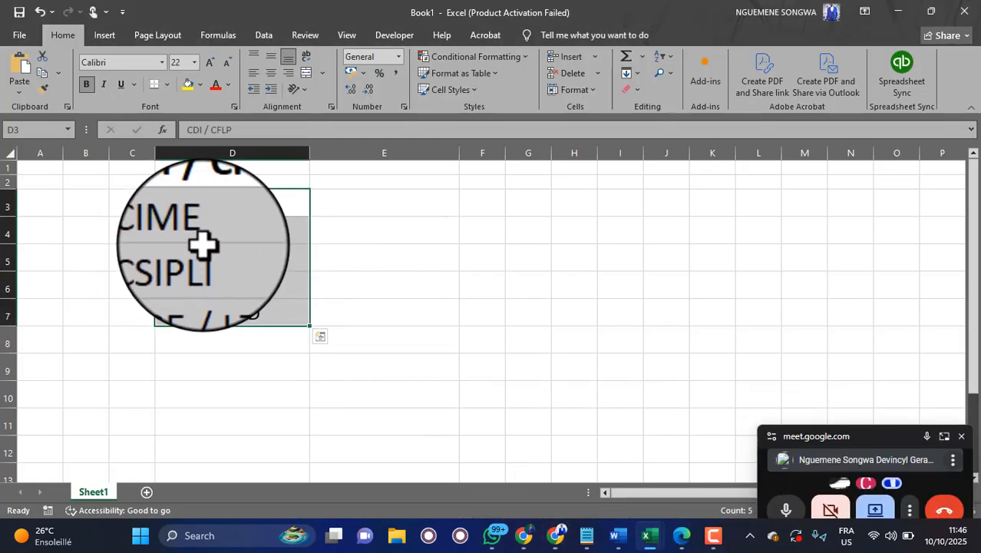
{"action": "left_click_drag", "start_coordinate": [207, 257], "coordinate": [207, 322]}
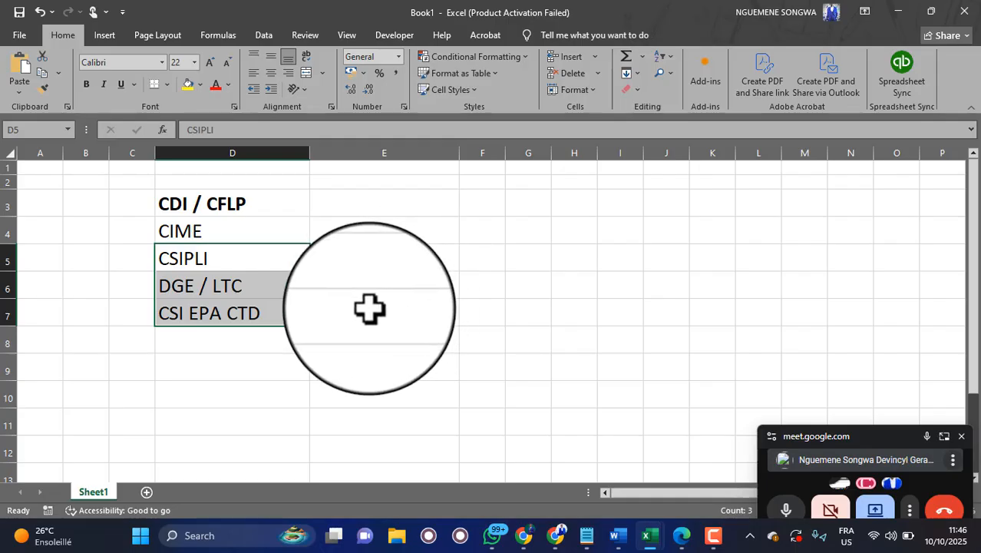
{"action": "left_click", "coordinate": [225, 230]}
{"action": "left_click_drag", "start_coordinate": [222, 234], "coordinate": [226, 307]}
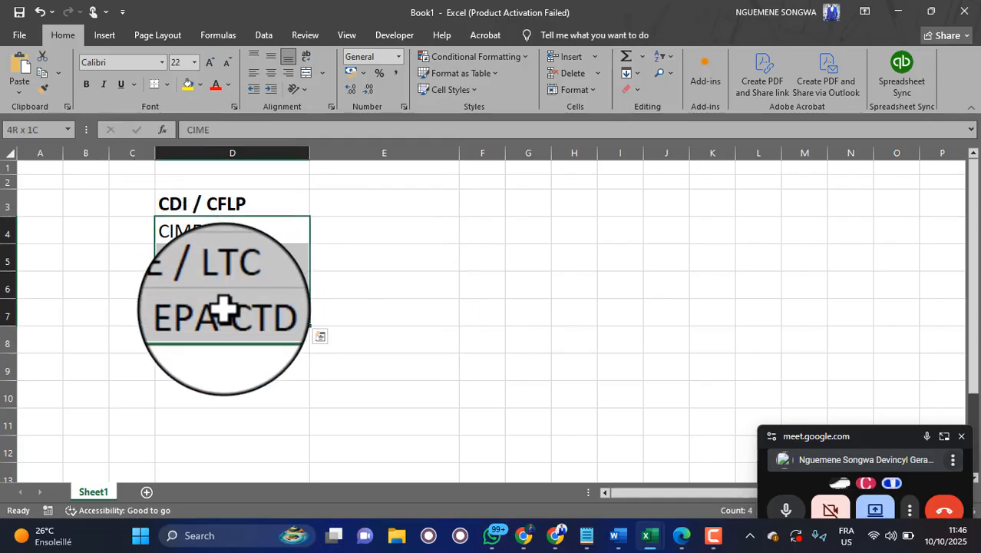
{"action": "left_click", "coordinate": [206, 201]}
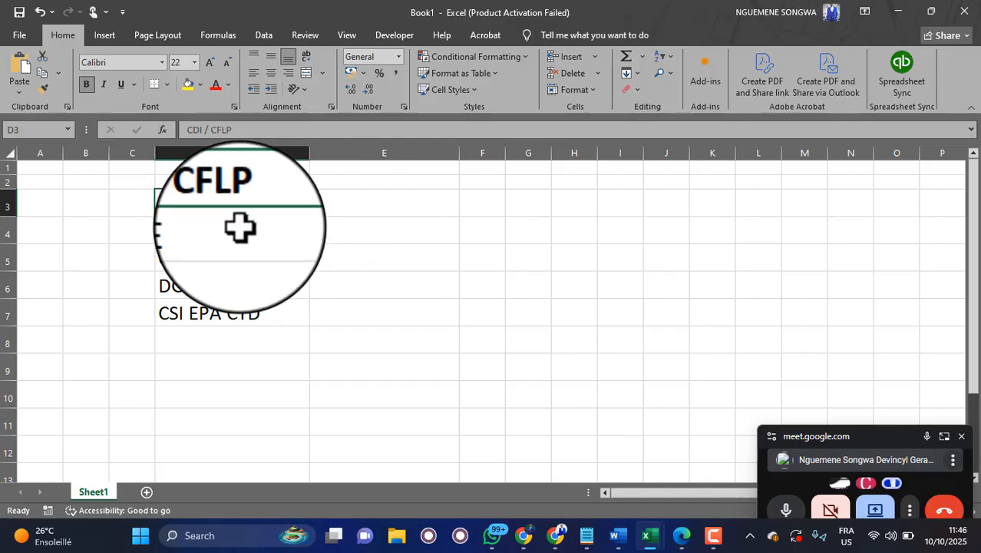
{"action": "left_click_drag", "start_coordinate": [238, 226], "coordinate": [250, 313]}
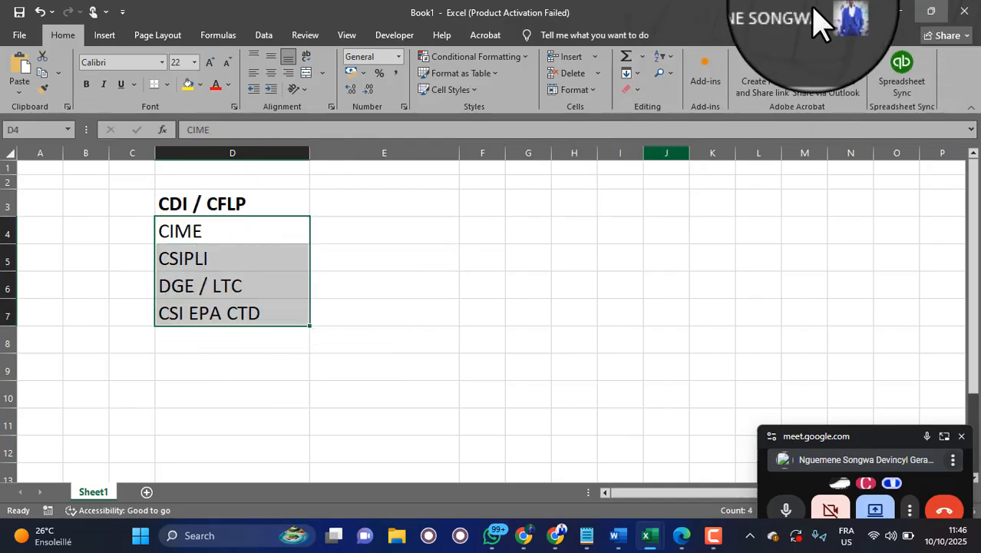
Return to impots.cm in Chrome, show the Harmony login page and open "Je ne suis pas encore immatriculé" in a new tab
{"action": "left_click", "coordinate": [900, 11]}
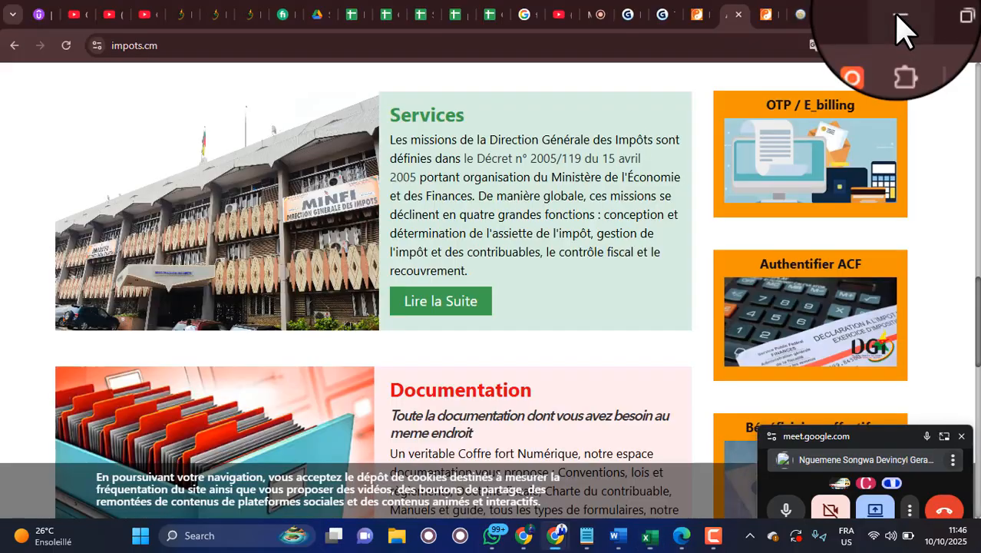
{"action": "scroll", "coordinate": [959, 253], "scroll_direction": "up", "scroll_amount": 3}
{"action": "scroll", "coordinate": [960, 253], "scroll_direction": "up", "scroll_amount": 6}
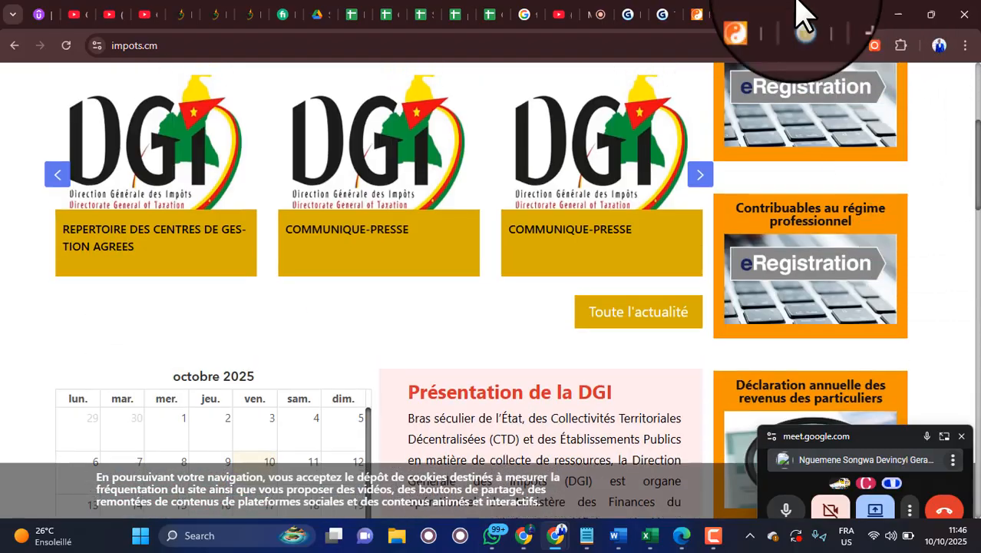
{"action": "left_click", "coordinate": [767, 18]}
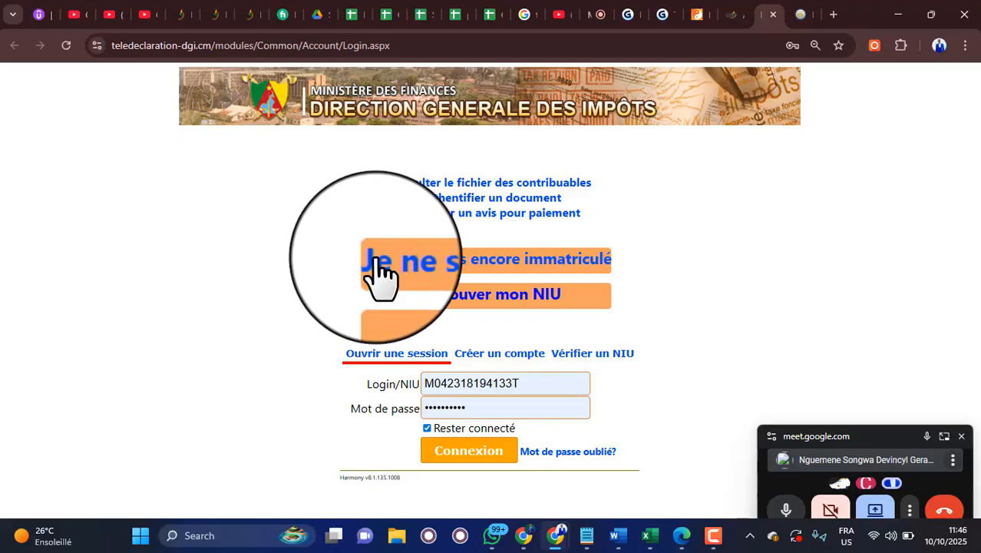
{"action": "right_click", "coordinate": [577, 261]}
{"action": "left_click", "coordinate": [614, 283]}
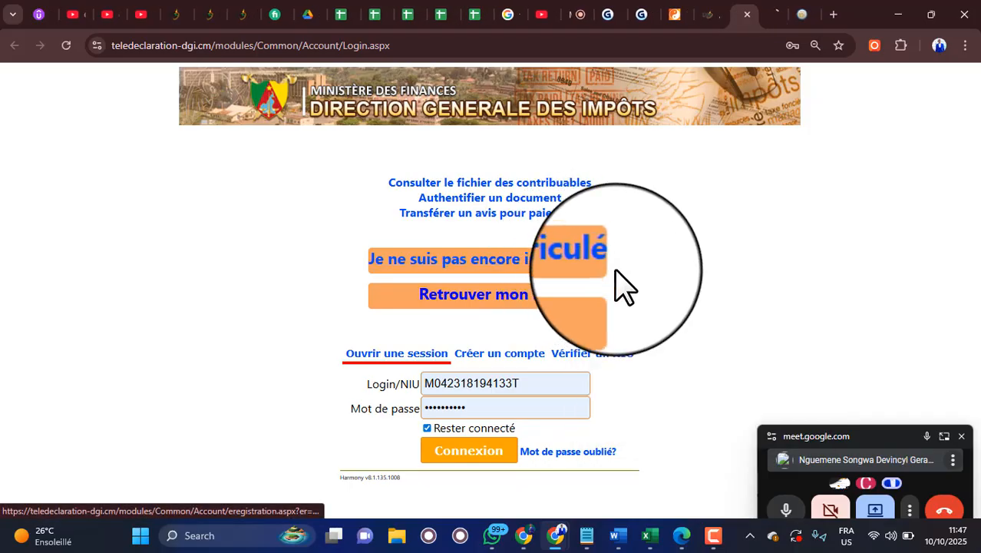
Open the tax identifier registration form for a personne morale (Société, Organisme...)
{"action": "left_click", "coordinate": [768, 19]}
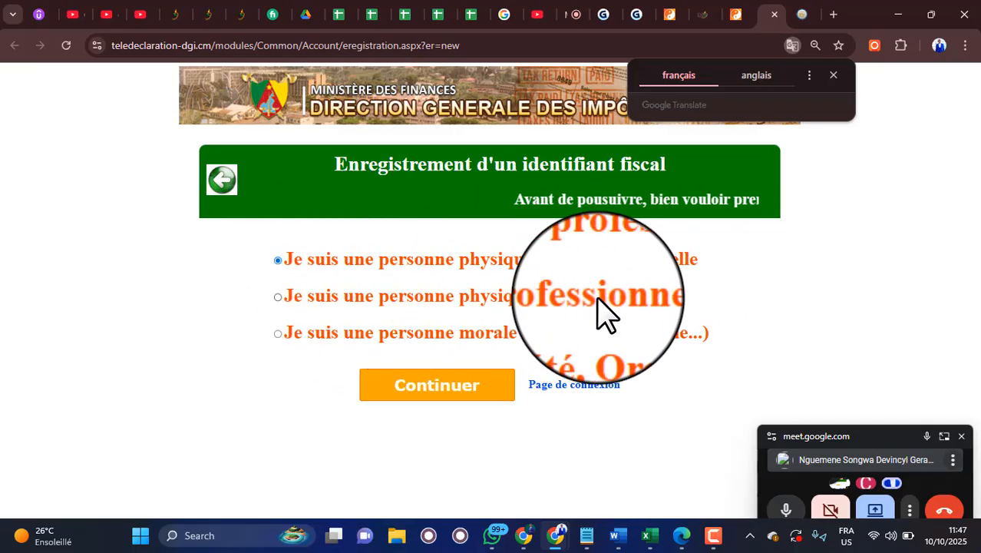
{"action": "left_click", "coordinate": [358, 331]}
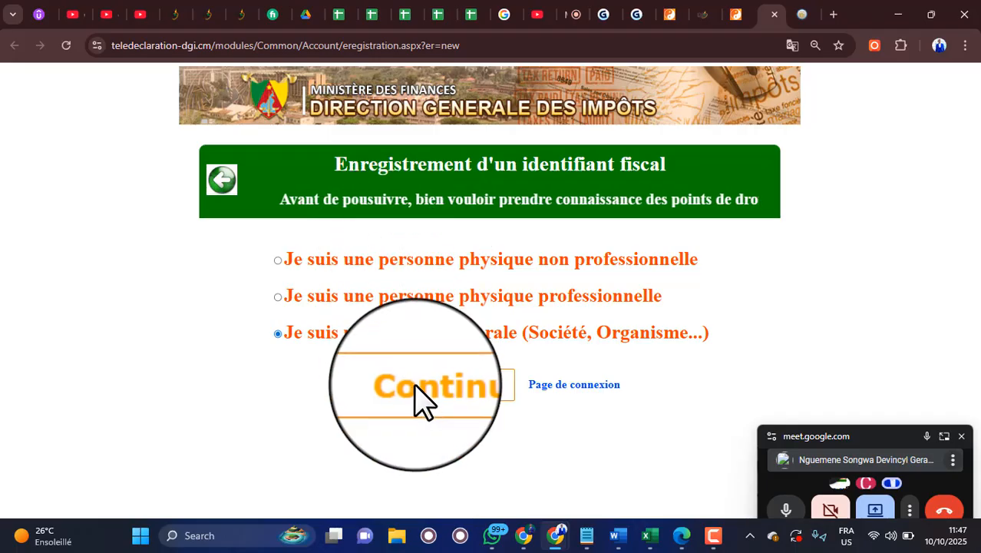
{"action": "left_click", "coordinate": [444, 398]}
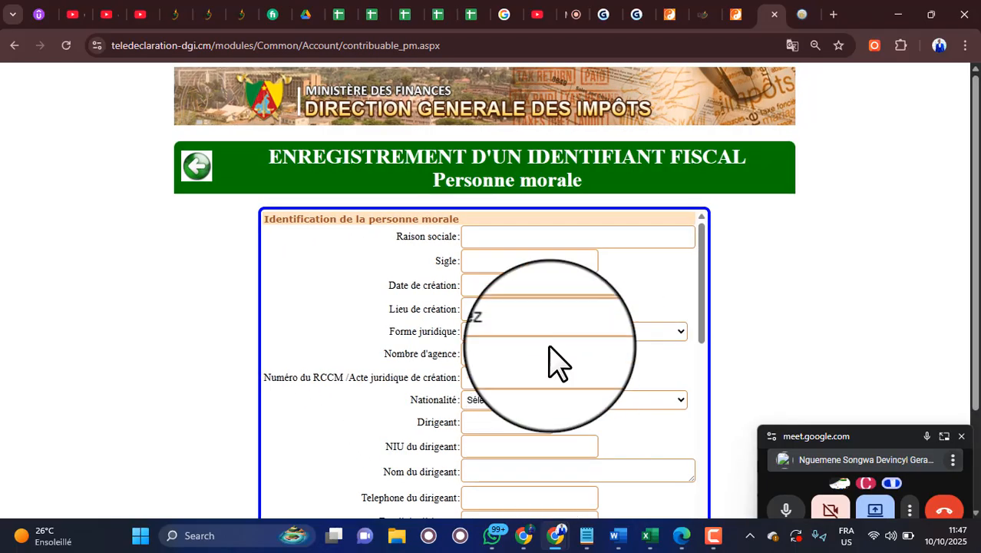
Examine the personne morale registration form from identification to Centre de rattachement et régime, and close its tab
{"action": "scroll", "coordinate": [478, 255], "scroll_direction": "down", "scroll_amount": 6}
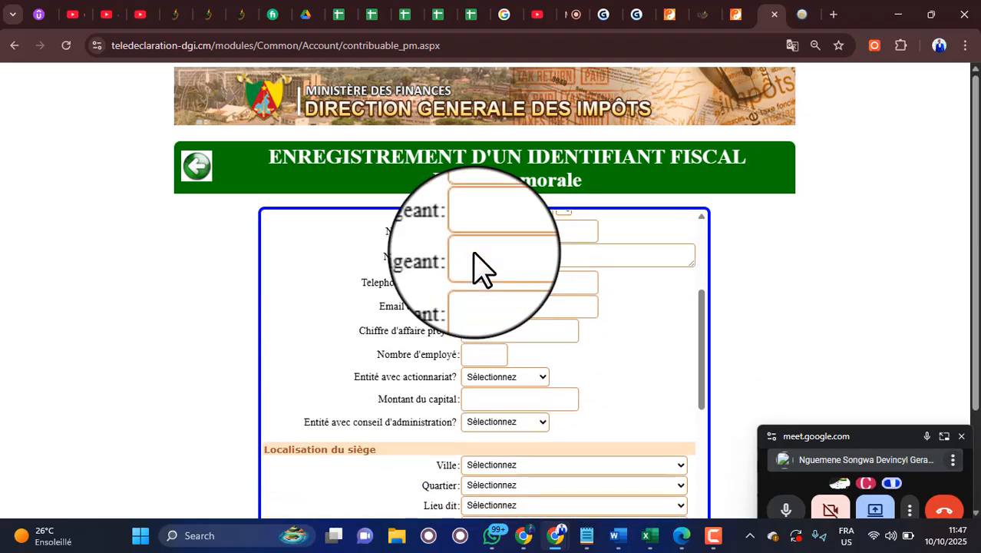
{"action": "scroll", "coordinate": [476, 258], "scroll_direction": "down", "scroll_amount": 9}
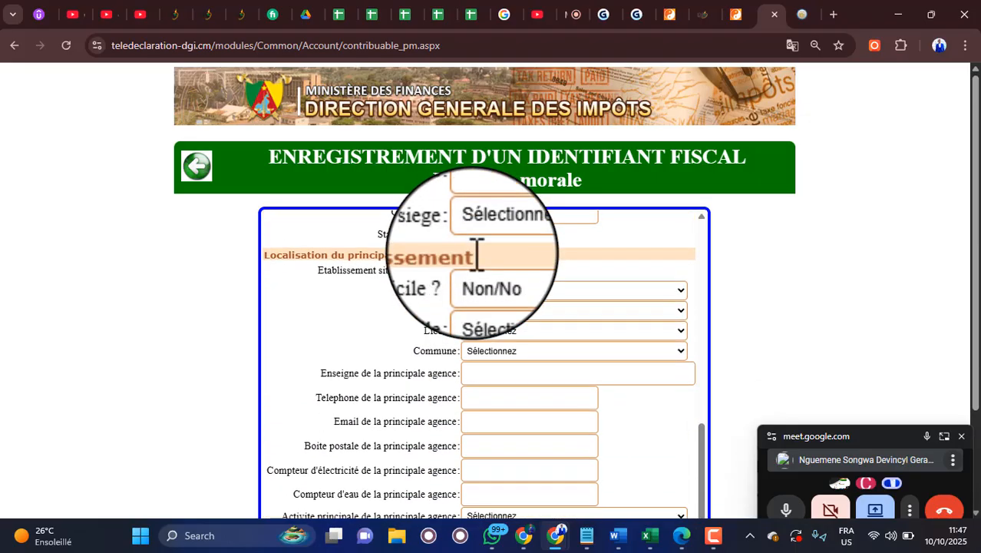
{"action": "scroll", "coordinate": [470, 407], "scroll_direction": "down", "scroll_amount": 2}
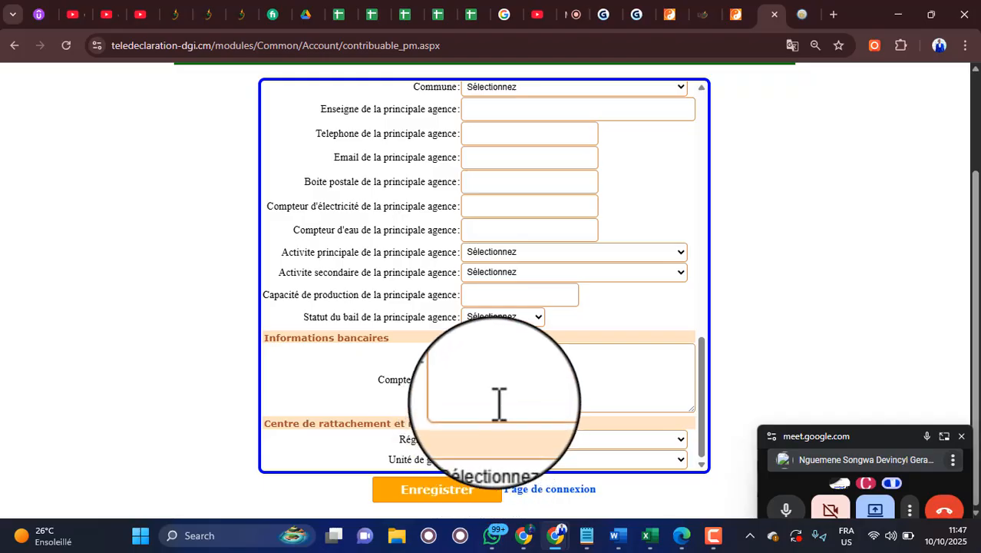
{"action": "scroll", "coordinate": [584, 254], "scroll_direction": "up", "scroll_amount": 3}
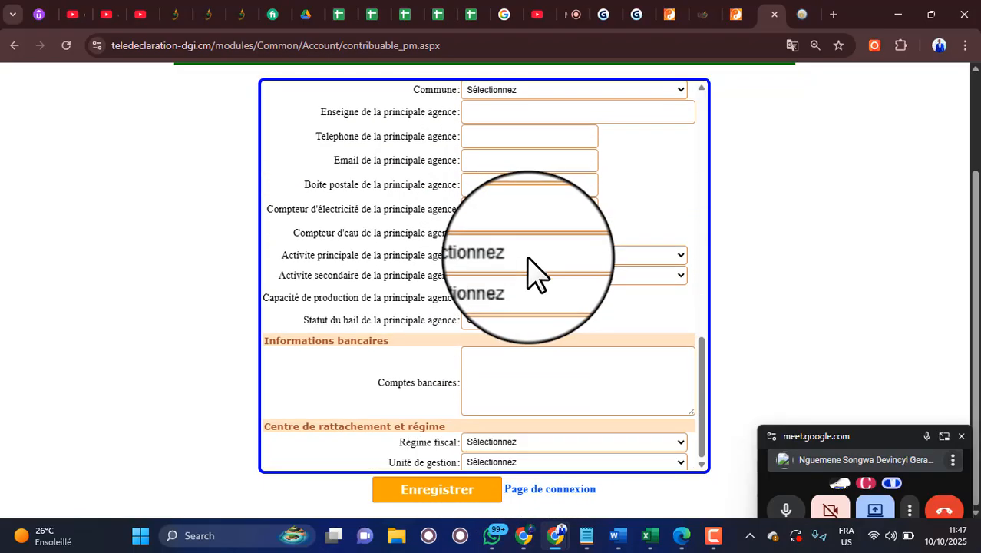
{"action": "scroll", "coordinate": [621, 246], "scroll_direction": "up", "scroll_amount": 10}
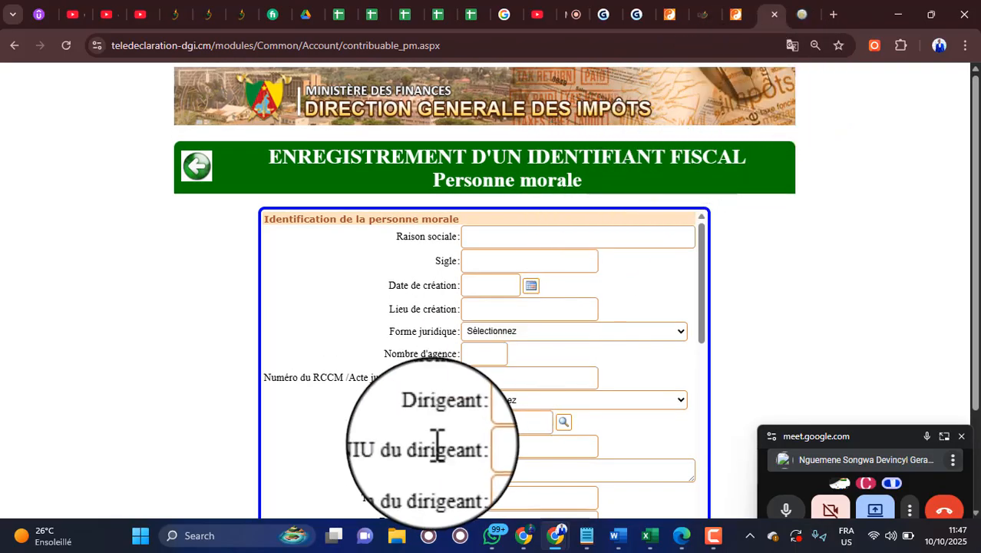
{"action": "scroll", "coordinate": [415, 373], "scroll_direction": "down", "scroll_amount": 1}
{"action": "scroll", "coordinate": [422, 383], "scroll_direction": "up", "scroll_amount": 1}
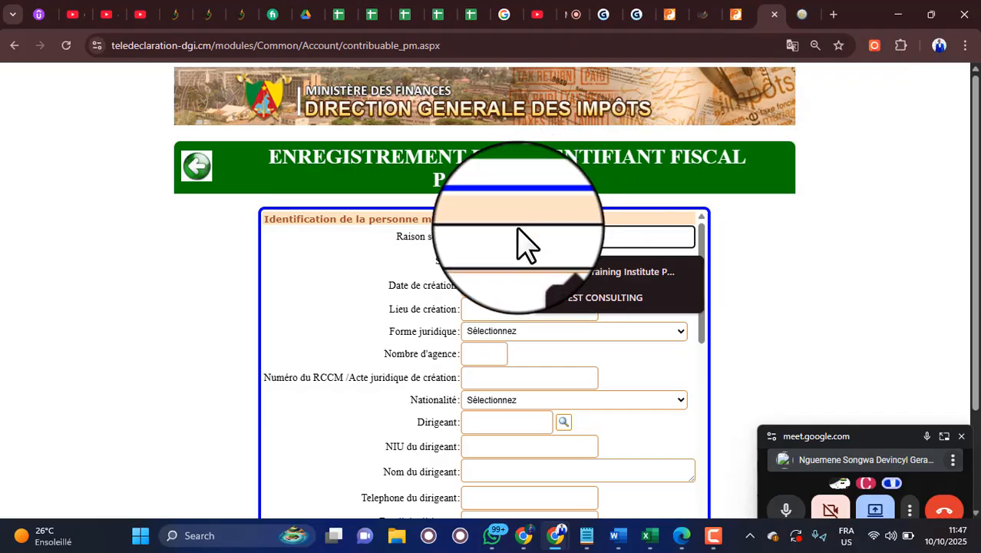
{"action": "scroll", "coordinate": [517, 242], "scroll_direction": "down", "scroll_amount": 5}
{"action": "scroll", "coordinate": [509, 357], "scroll_direction": "up", "scroll_amount": 4}
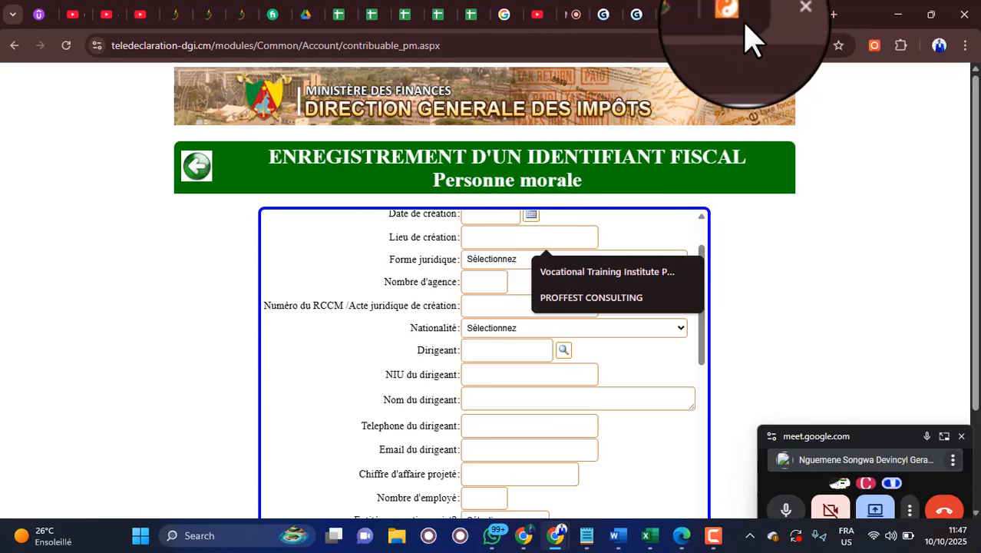
{"action": "left_click", "coordinate": [741, 22]}
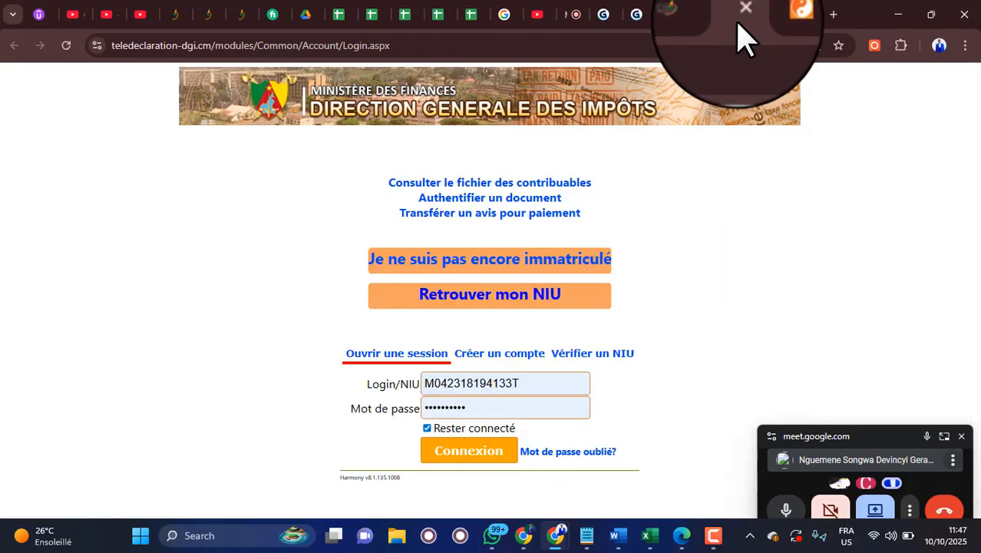
{"action": "left_click", "coordinate": [773, 21]}
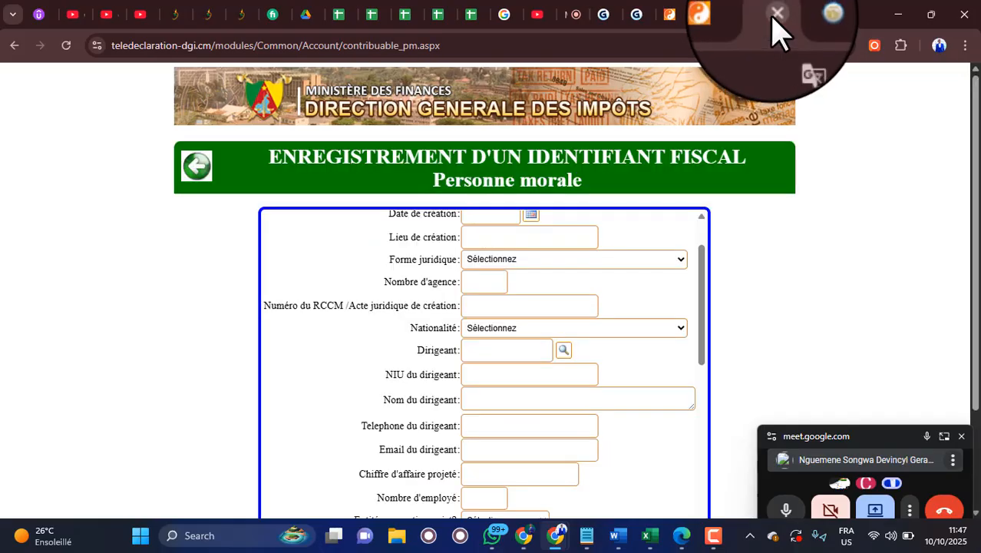
{"action": "left_click", "coordinate": [774, 16]}
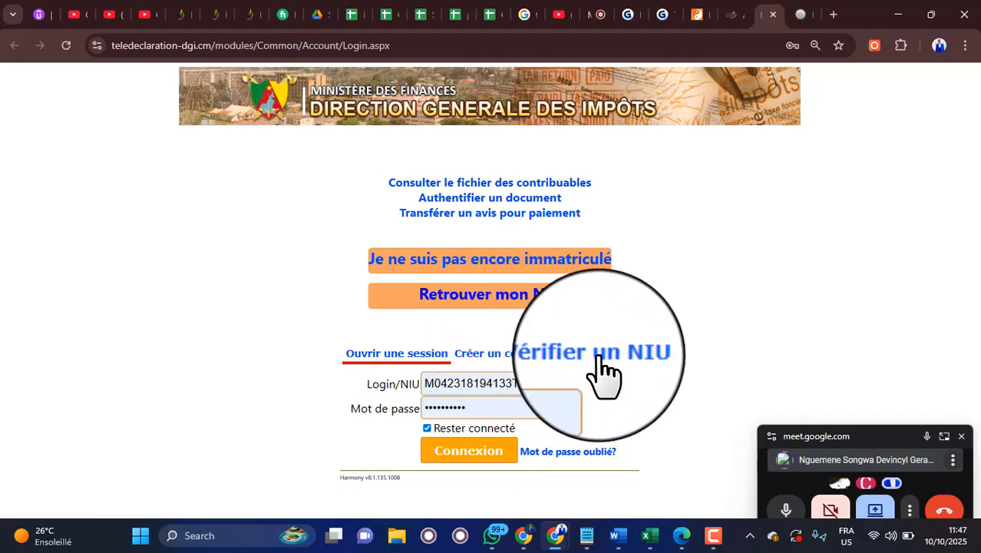
Look up the login form's saved taxpayer number with Vérifier un NIU and highlight the Centre des impôts in the result
{"action": "left_click", "coordinate": [606, 357]}
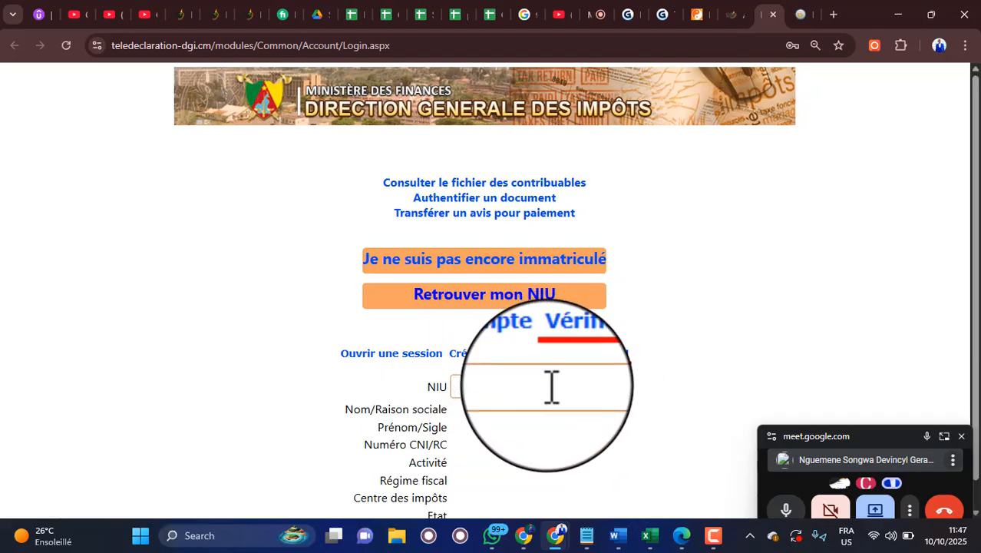
{"action": "left_click", "coordinate": [390, 354]}
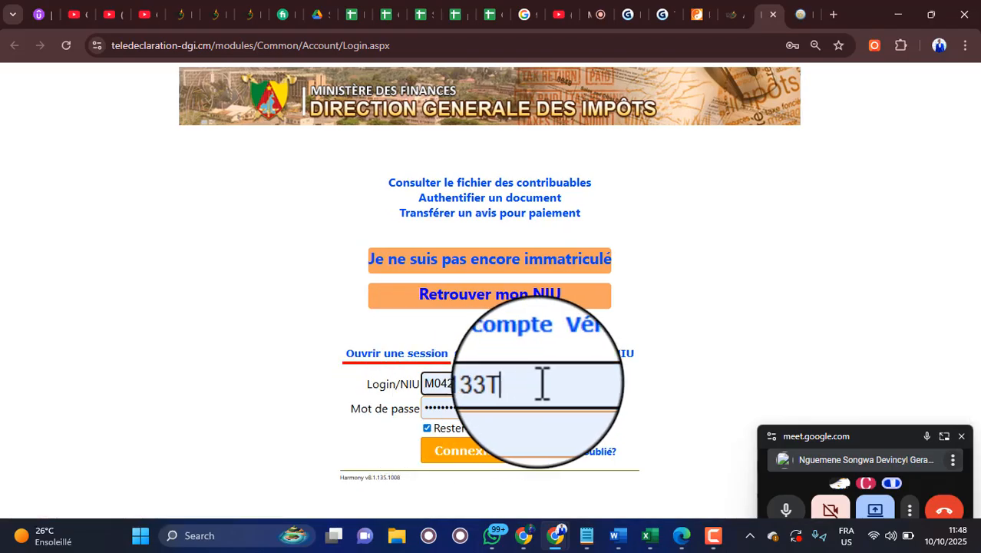
{"action": "left_click_drag", "start_coordinate": [542, 384], "coordinate": [390, 383]}
{"action": "key", "text": "ctrl+c"}
{"action": "left_click", "coordinate": [606, 357]}
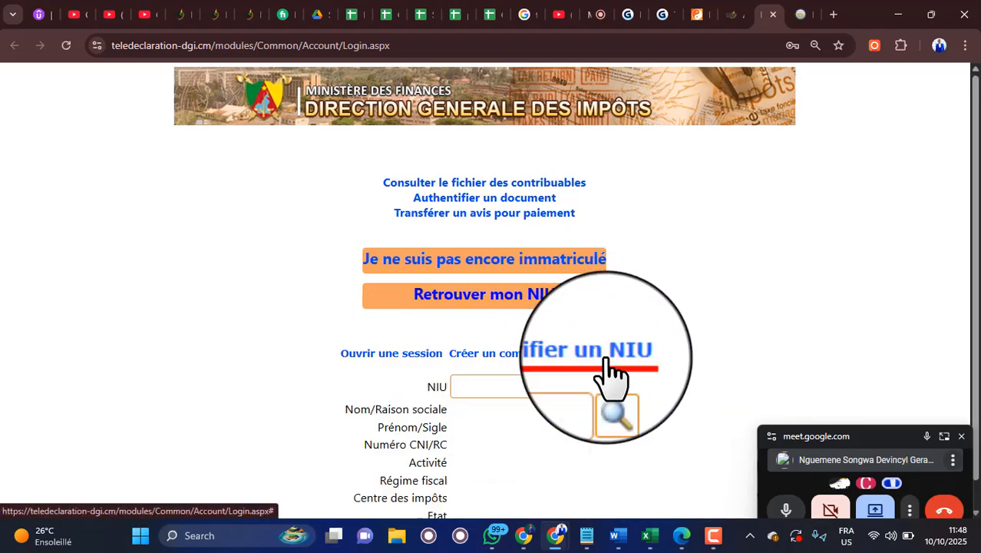
{"action": "left_click", "coordinate": [531, 393]}
{"action": "key", "text": "ctrl+v"}
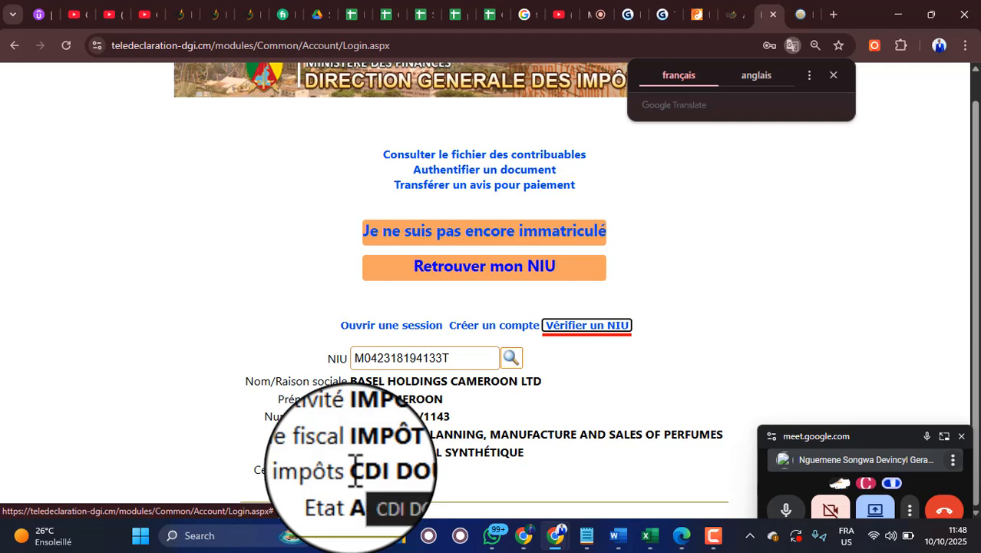
{"action": "left_click_drag", "start_coordinate": [352, 470], "coordinate": [433, 476]}
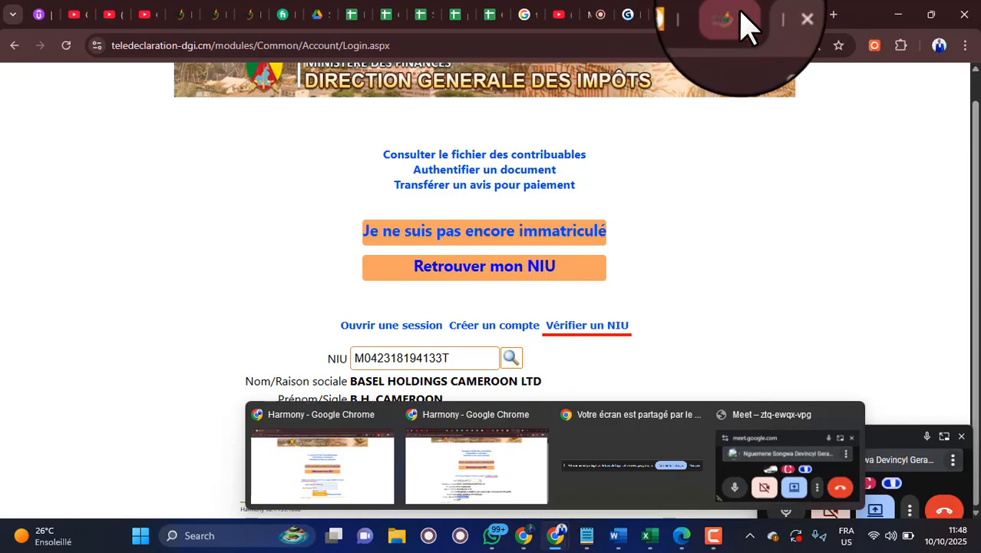
Return to Ouvrir une session on the Harmony page and log in with the saved credentials
{"action": "left_click", "coordinate": [734, 33]}
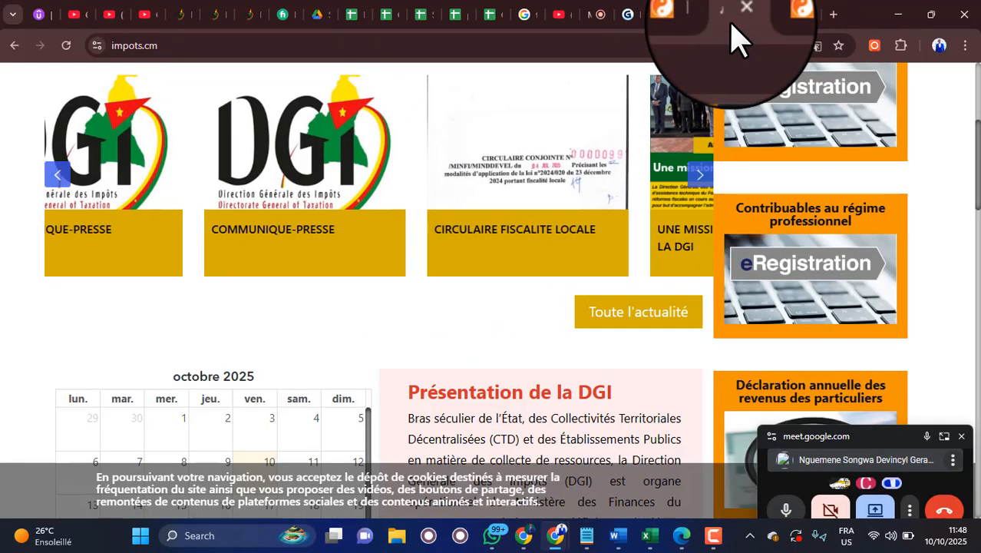
{"action": "left_click", "coordinate": [765, 17]}
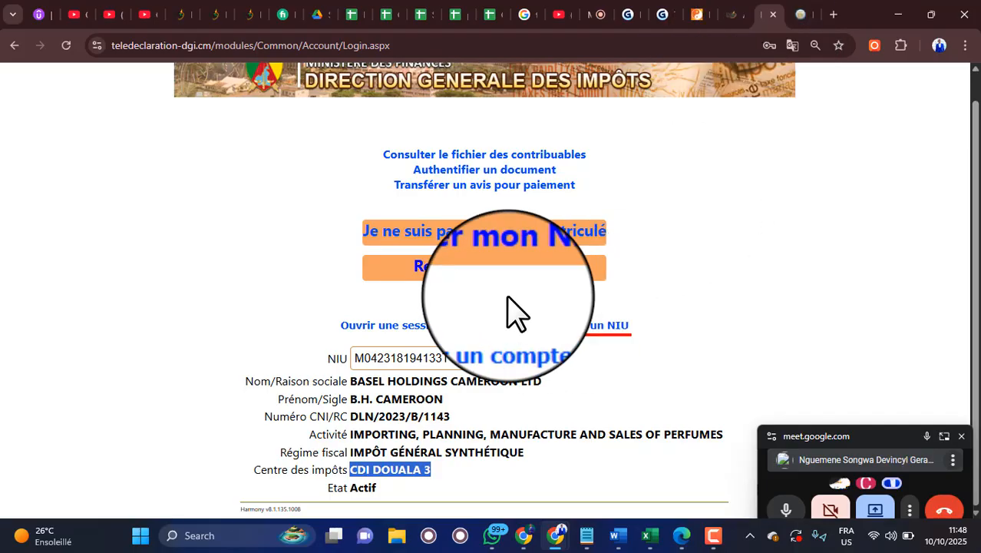
{"action": "left_click", "coordinate": [357, 330]}
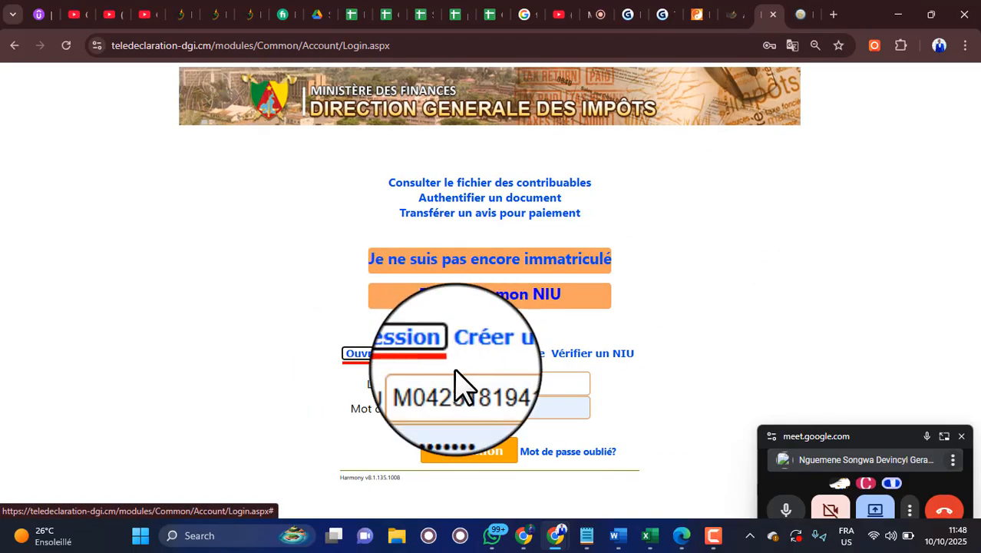
{"action": "left_click", "coordinate": [456, 451]}
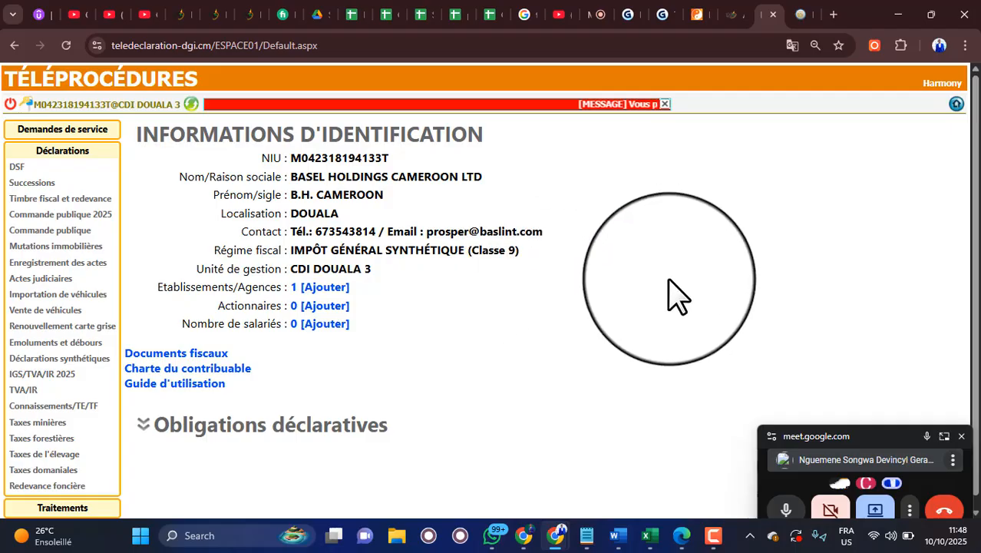
Show the Tax Obligations by Turnover Category slide in the presentation on innovations in Cameroon's taxation for 2025
{"action": "left_click", "coordinate": [626, 21]}
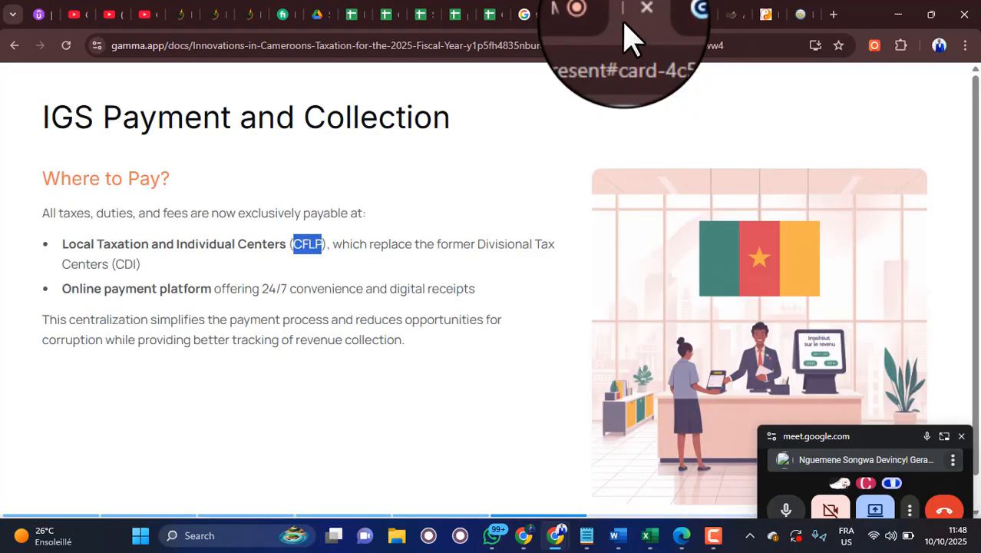
{"action": "left_click", "coordinate": [659, 23]}
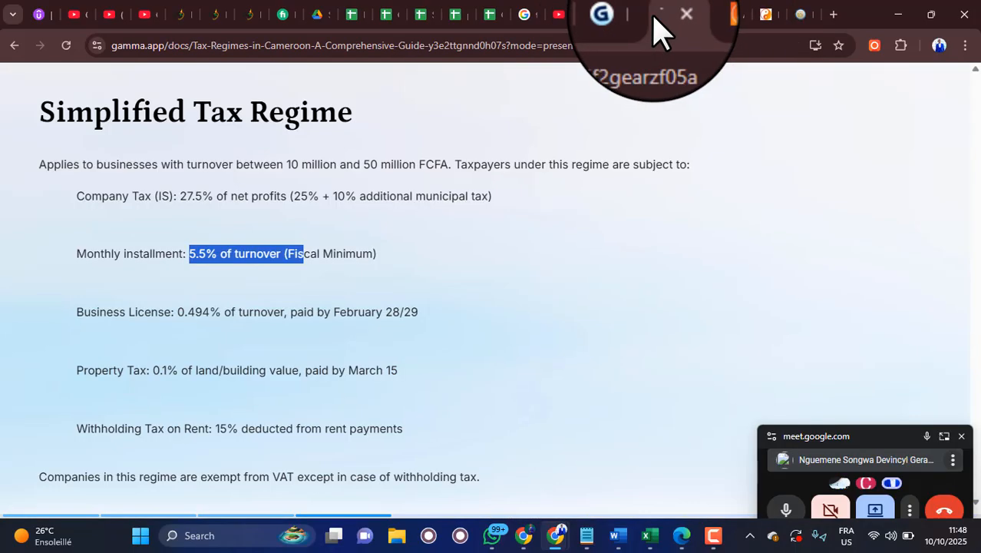
{"action": "left_click", "coordinate": [626, 22]}
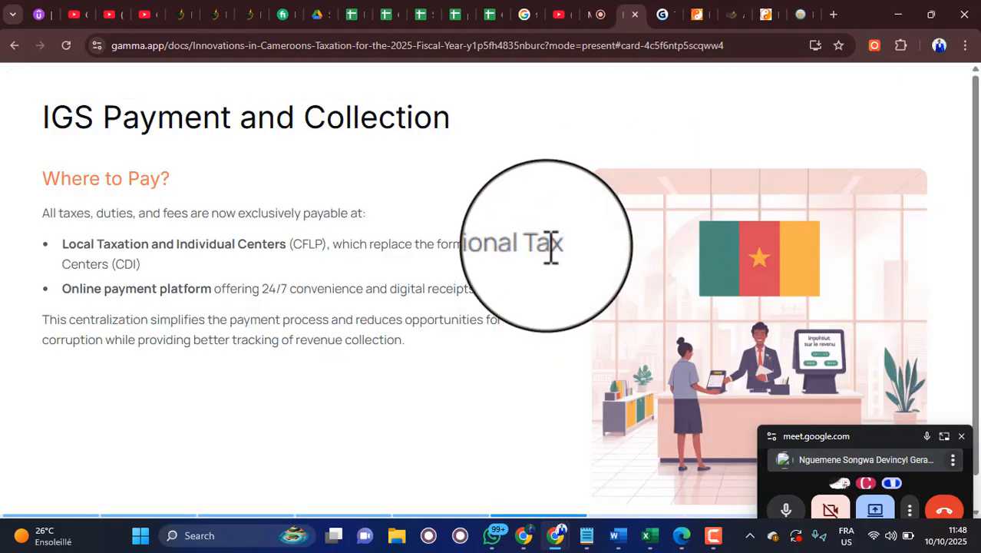
{"action": "scroll", "coordinate": [550, 246], "scroll_direction": "down", "scroll_amount": 5}
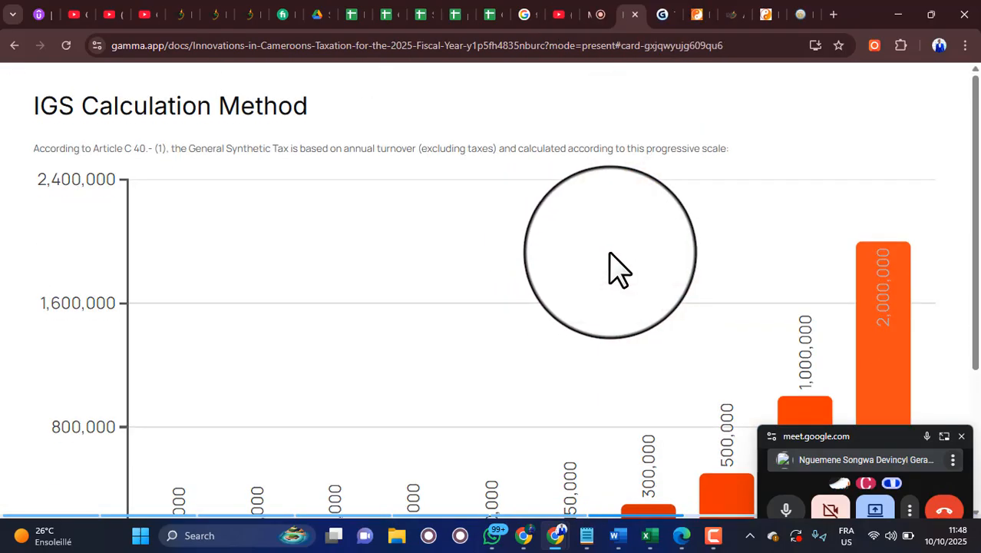
{"action": "scroll", "coordinate": [611, 256], "scroll_direction": "down", "scroll_amount": 5}
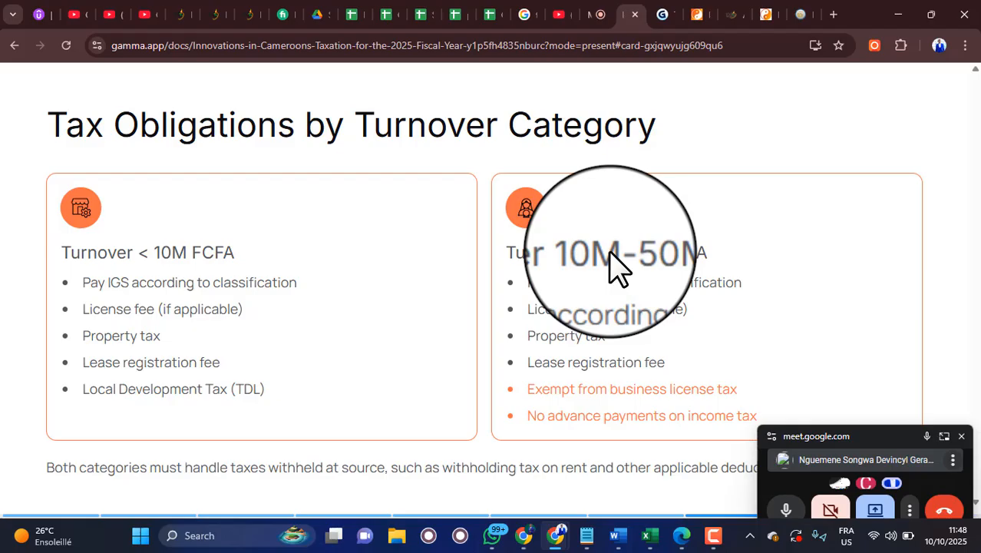
{"action": "mouse_move", "coordinate": [721, 87]}
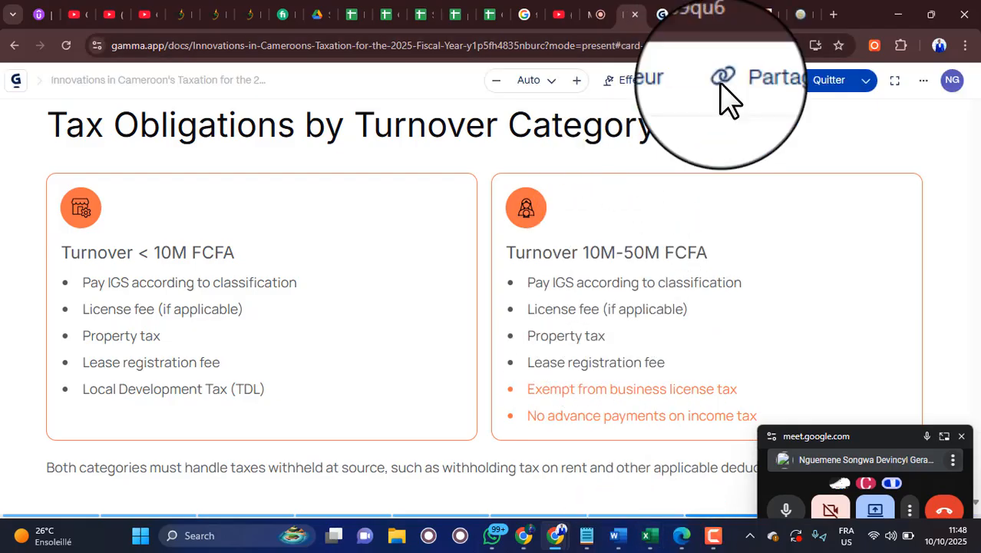
Return to the Harmony taxpayer account and review the Demandes de service, Déclarations and Traitements sections
{"action": "left_click", "coordinate": [760, 15]}
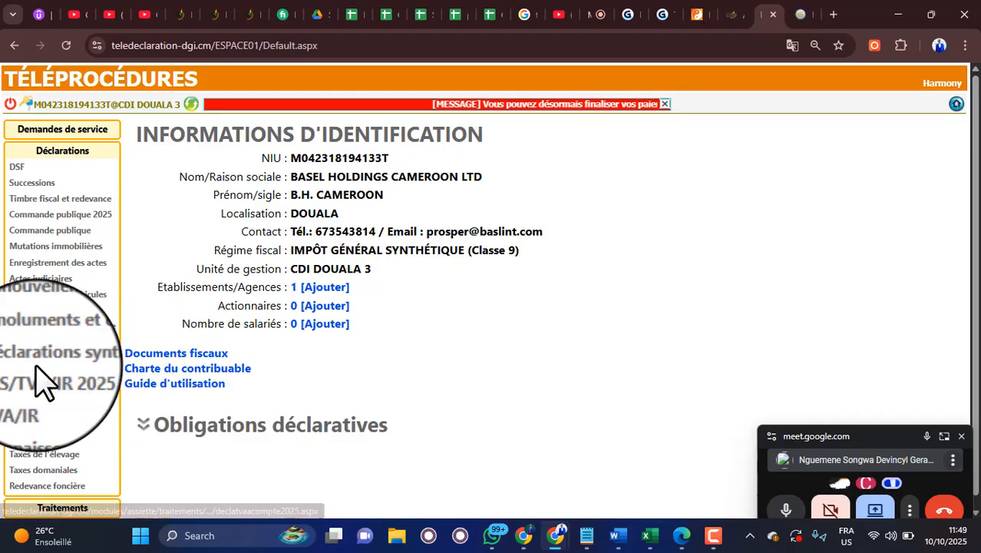
{"action": "left_click", "coordinate": [77, 150]}
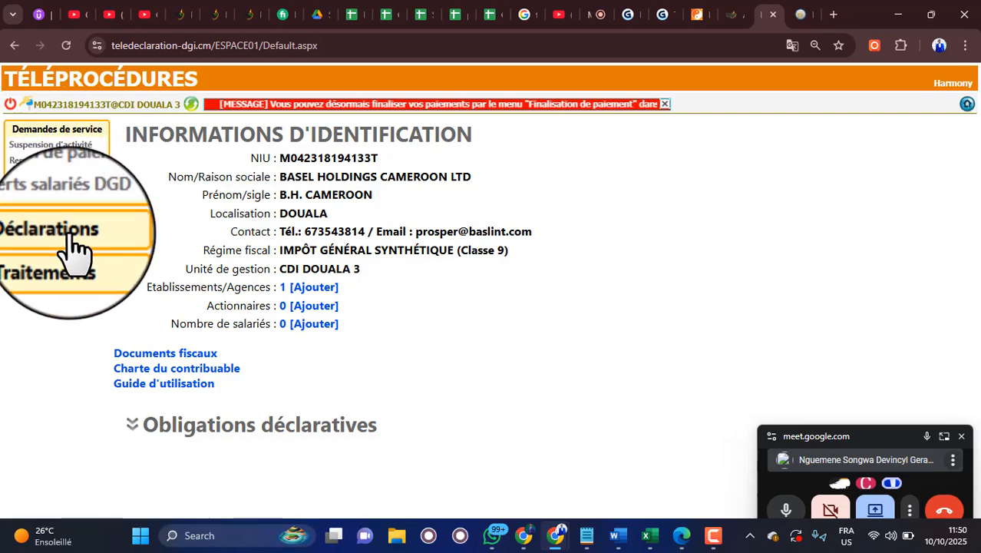
{"action": "left_click", "coordinate": [74, 246]}
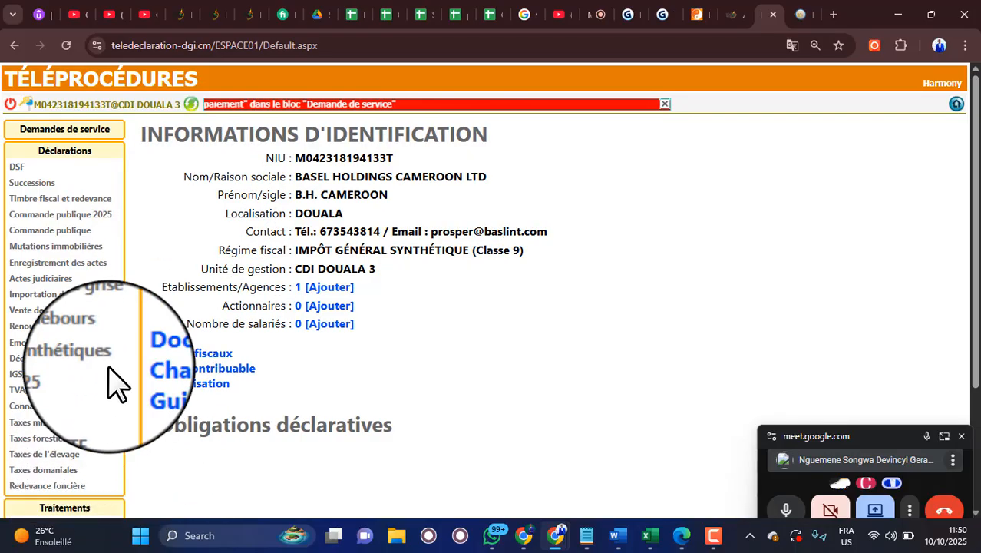
{"action": "scroll", "coordinate": [110, 361], "scroll_direction": "down", "scroll_amount": 3}
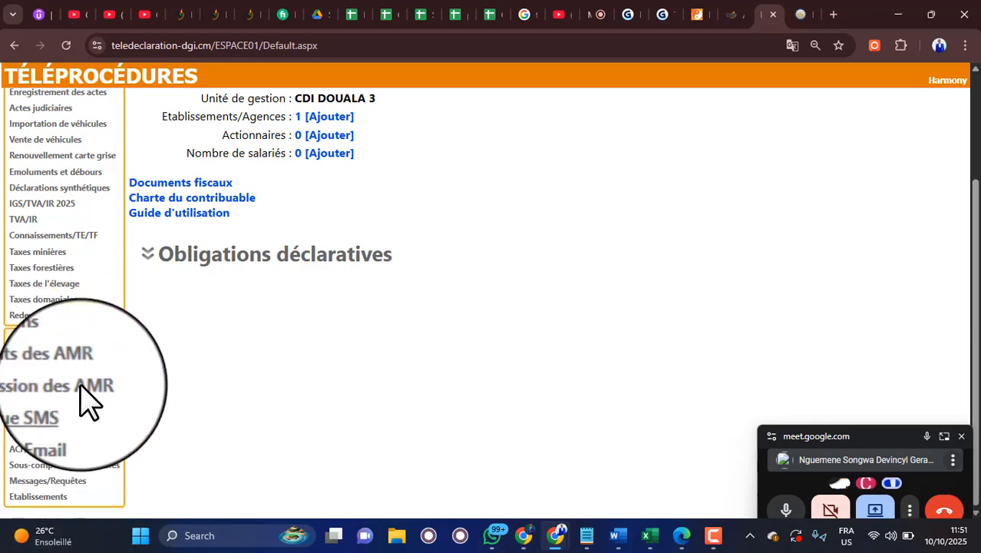
Look through the online service links on the impots.cm home page and return to the Harmony account
{"action": "left_click", "coordinate": [733, 14]}
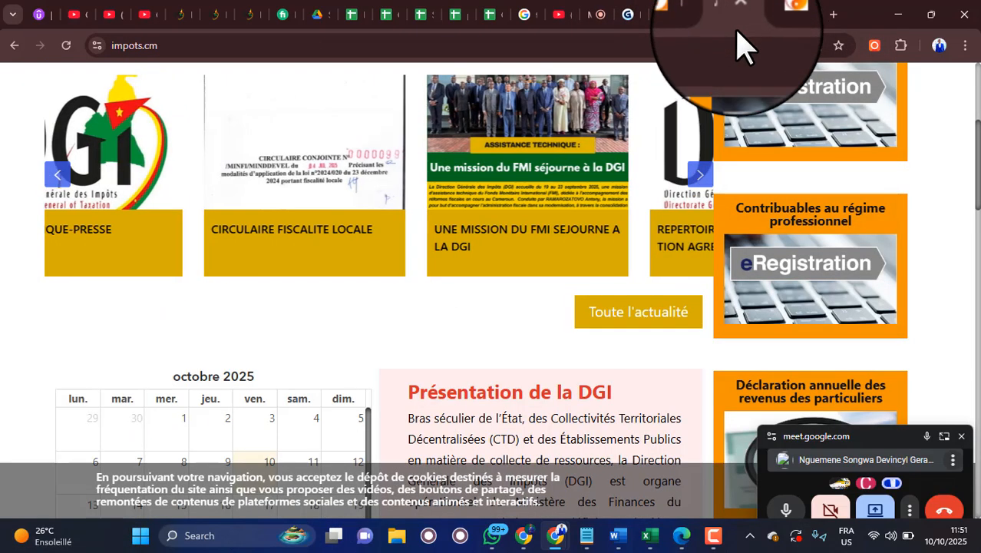
{"action": "scroll", "coordinate": [784, 261], "scroll_direction": "down", "scroll_amount": 15}
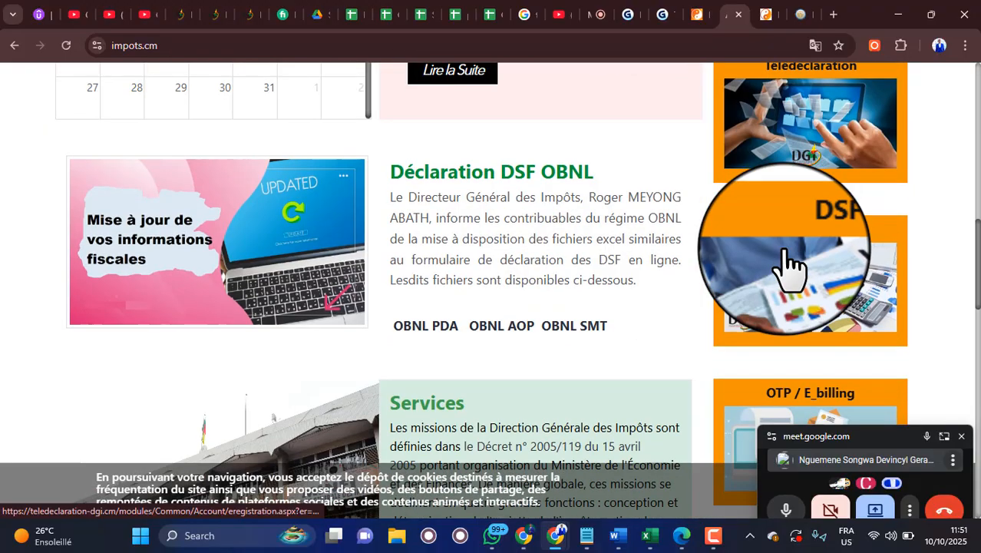
{"action": "scroll", "coordinate": [784, 261], "scroll_direction": "up", "scroll_amount": 2}
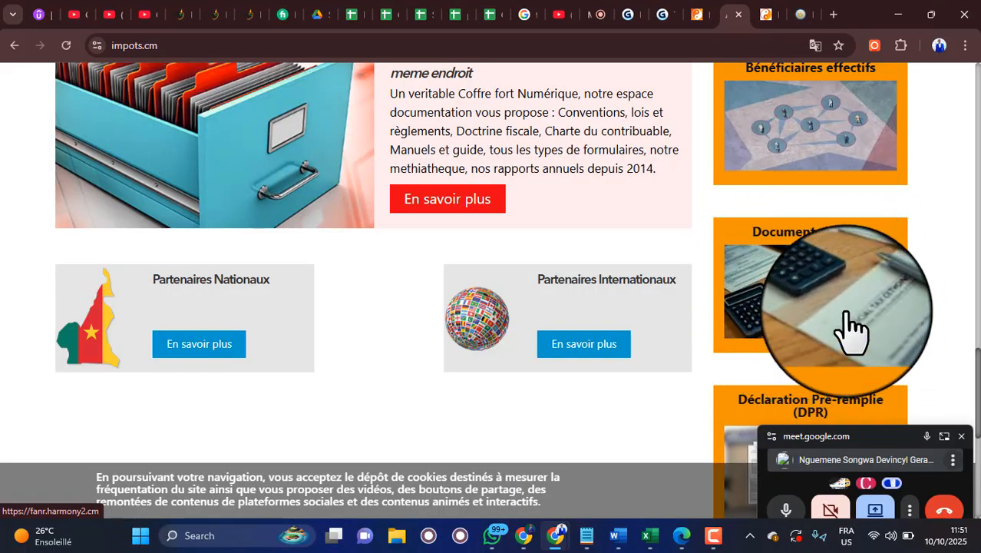
{"action": "left_click", "coordinate": [768, 15]}
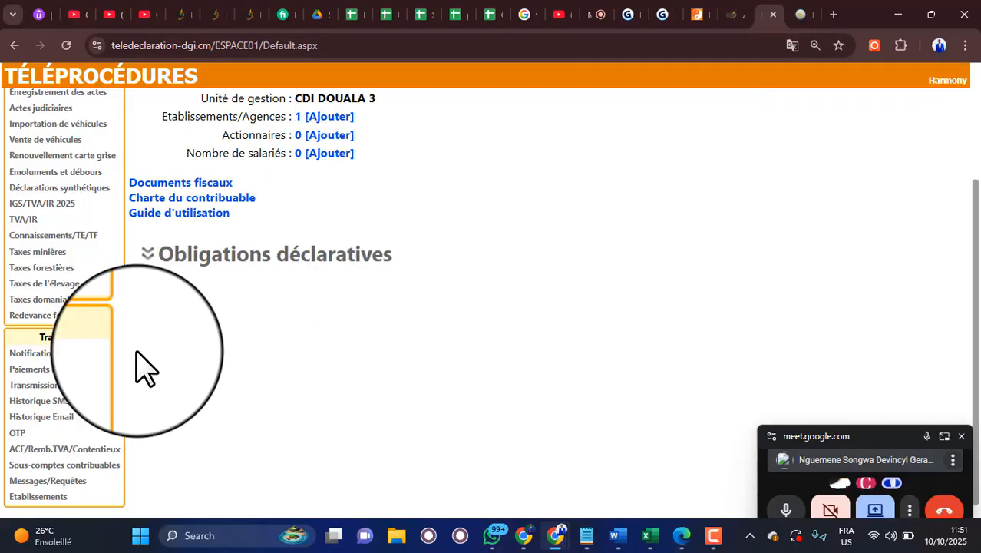
Highlight the Unité de gestion value in the taxpayer's identification information, then clear the highlight
{"action": "scroll", "coordinate": [219, 443], "scroll_direction": "up", "scroll_amount": 3}
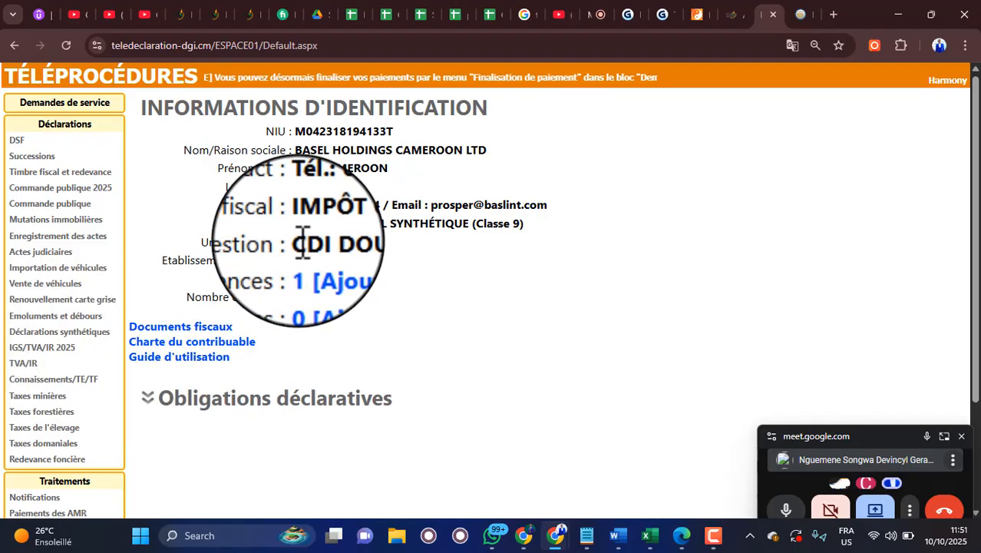
{"action": "left_click_drag", "start_coordinate": [296, 243], "coordinate": [407, 258]}
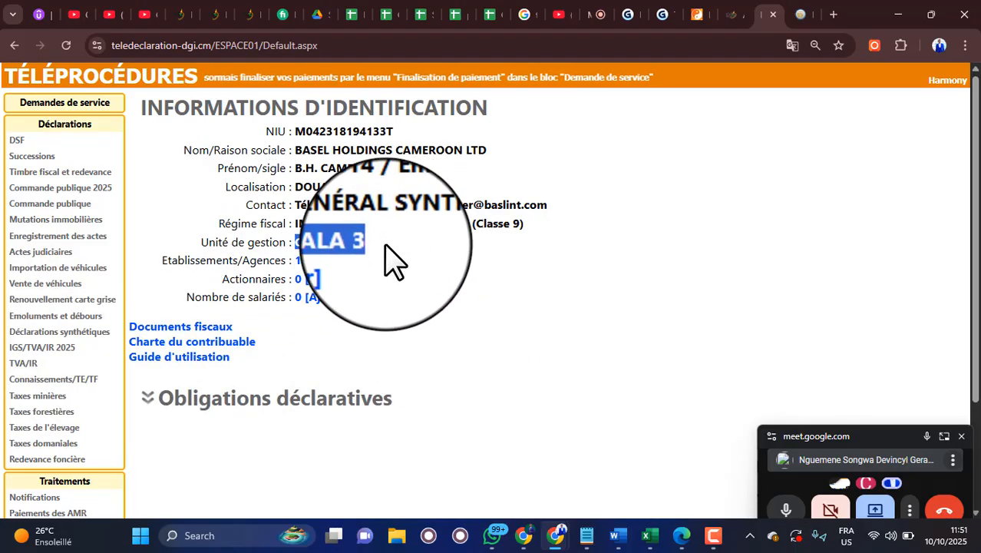
{"action": "left_click", "coordinate": [386, 246]}
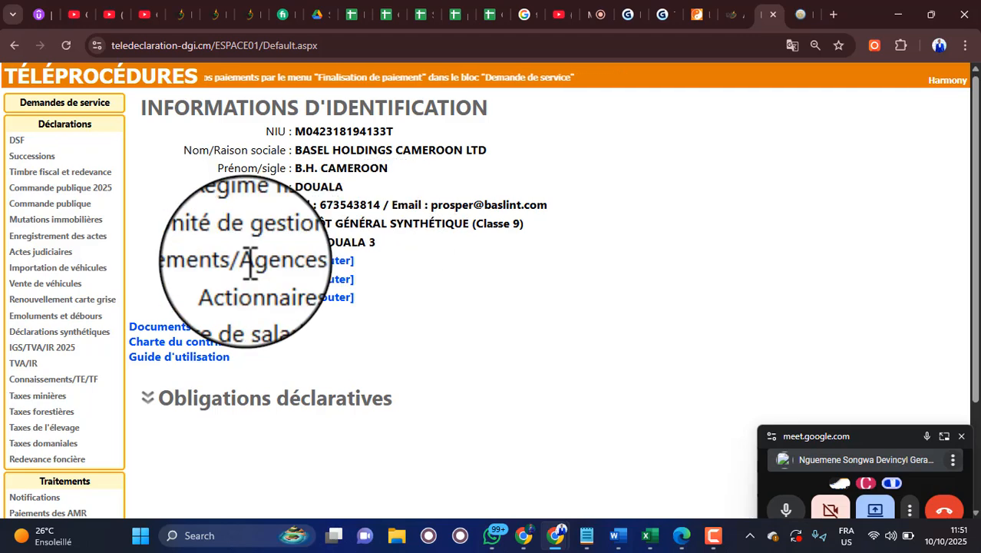
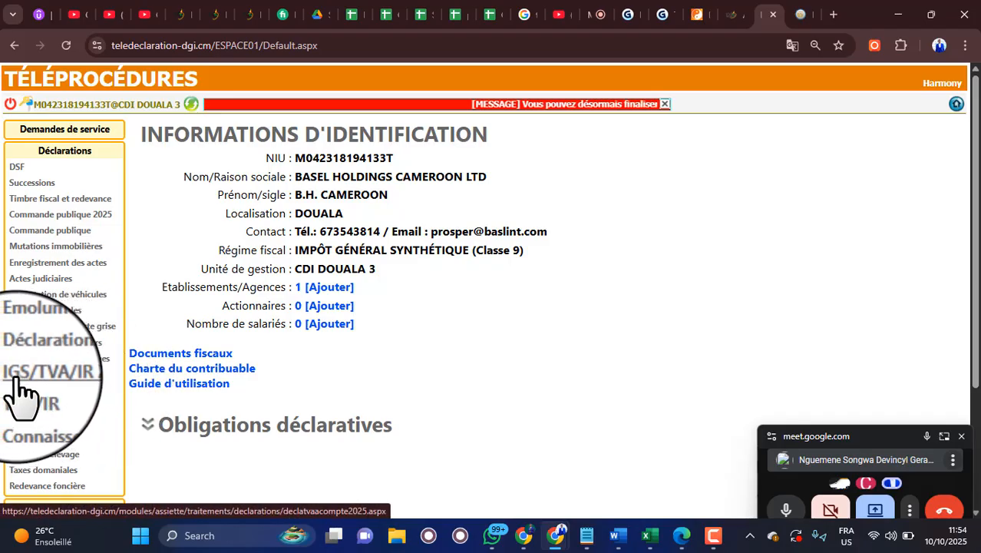
Open the IGS/TVA/IR 2025 declarations and display the list for the period from 01/01/2025 to 10/10/2025
{"action": "left_click", "coordinate": [42, 376]}
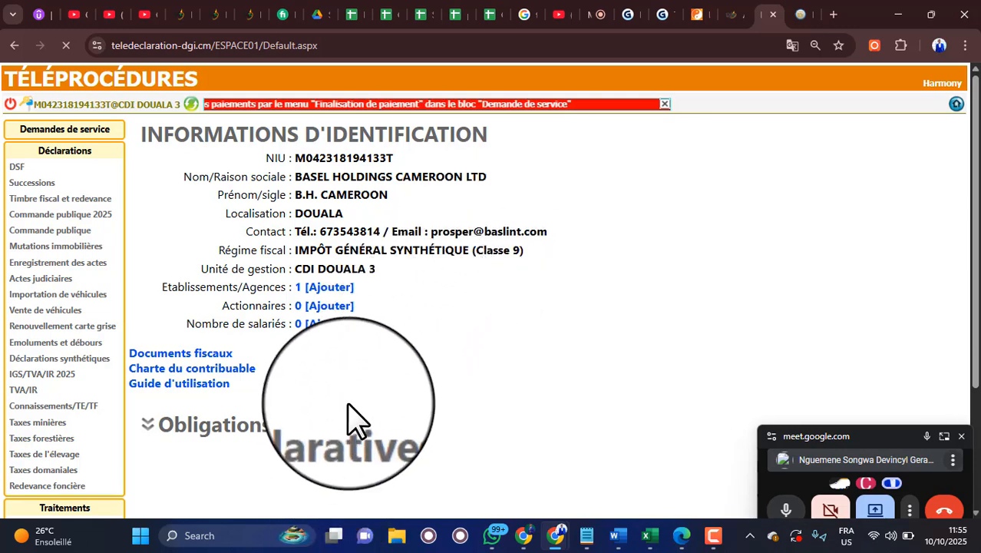
{"action": "scroll", "coordinate": [350, 417], "scroll_direction": "down", "scroll_amount": 2}
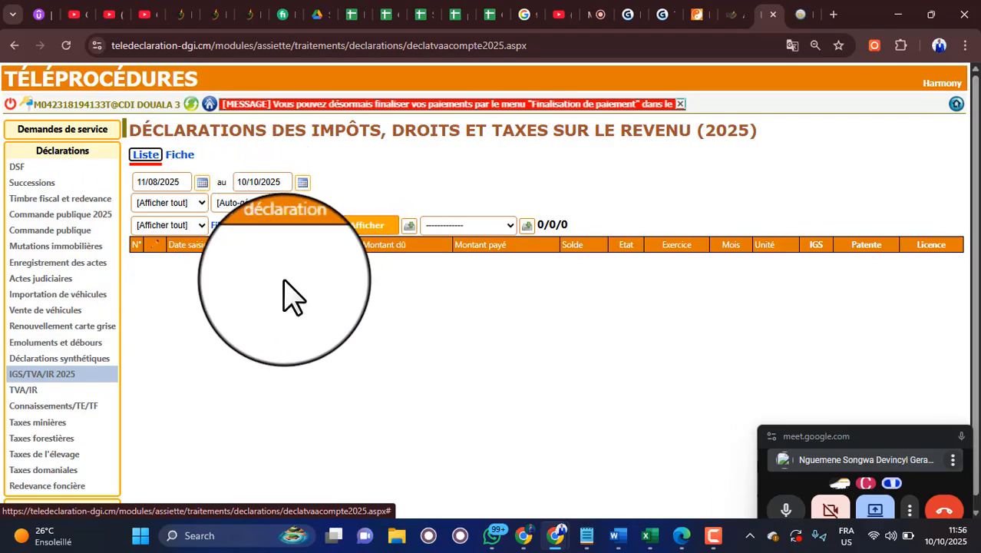
{"action": "left_click", "coordinate": [204, 185]}
{"action": "left_click", "coordinate": [172, 203]}
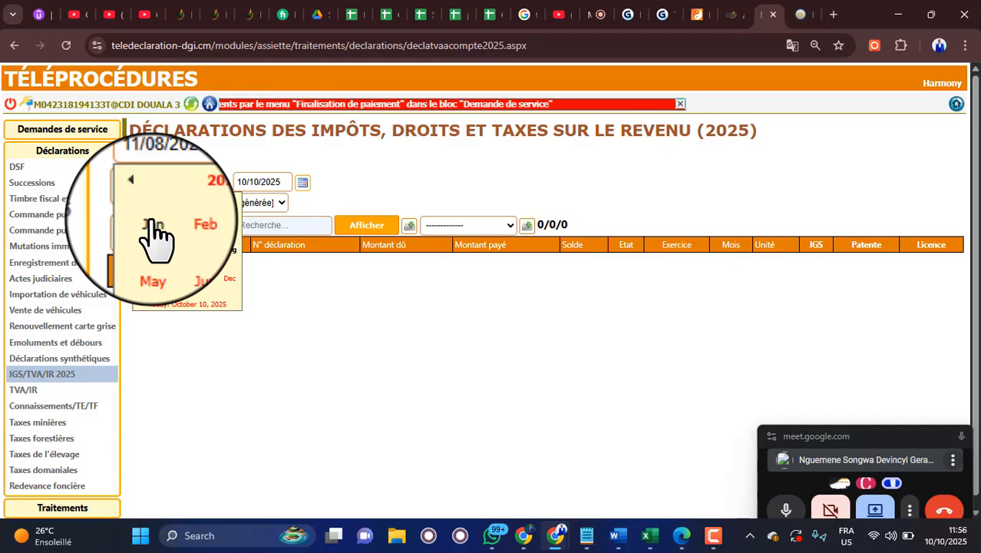
{"action": "left_click", "coordinate": [194, 224]}
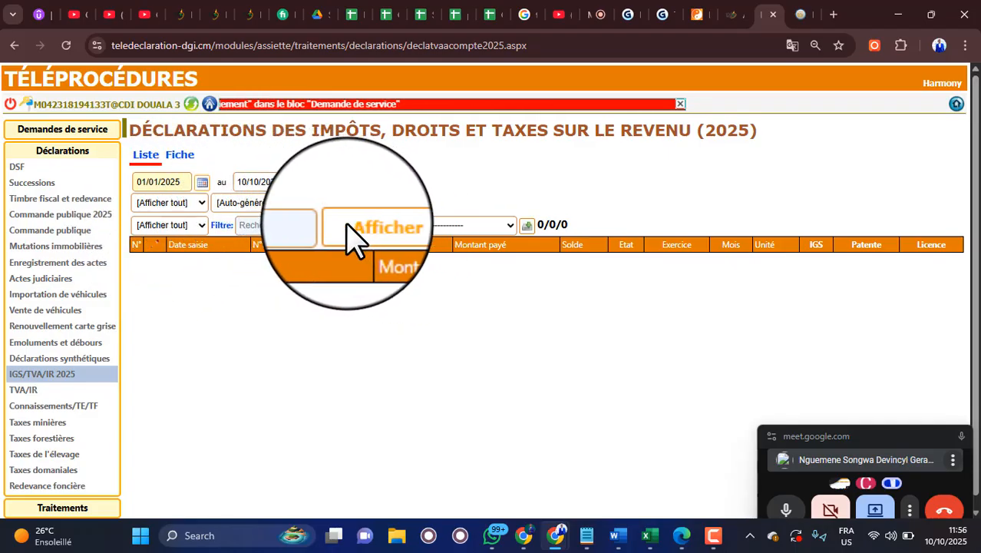
{"action": "left_click", "coordinate": [367, 240]}
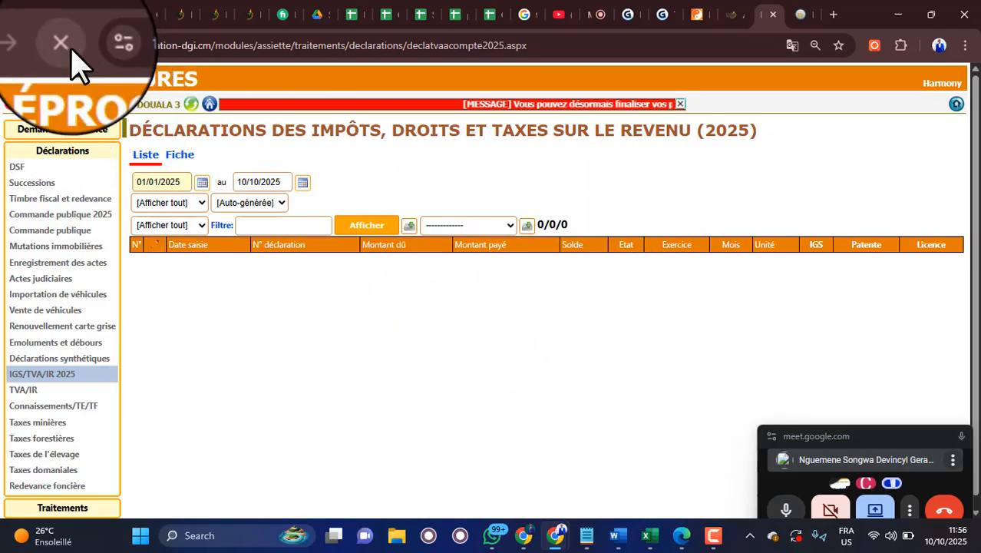
Examine the declaration list's filter options for tax type, auto-generated declarations and status, leaving each filter unset
{"action": "left_click", "coordinate": [203, 203]}
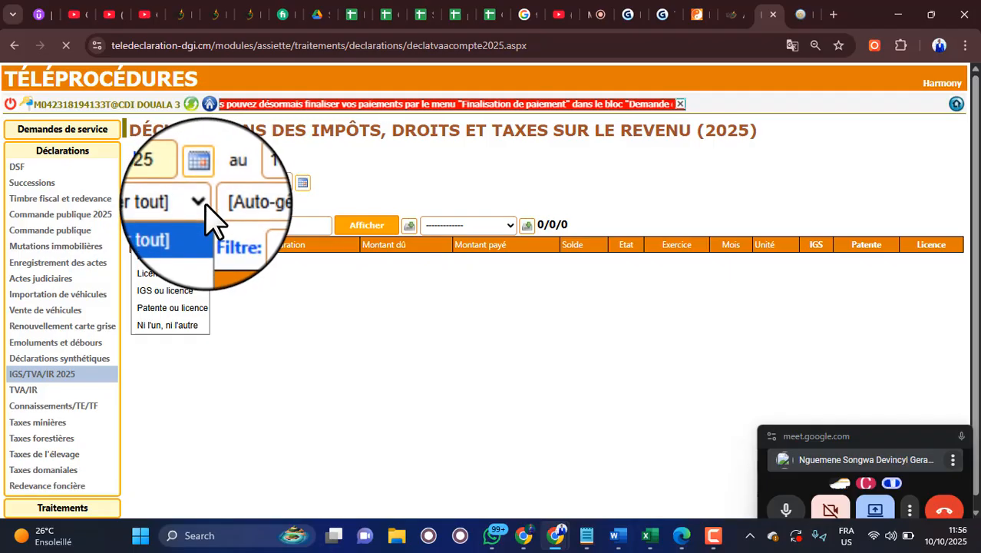
{"action": "left_click", "coordinate": [415, 353]}
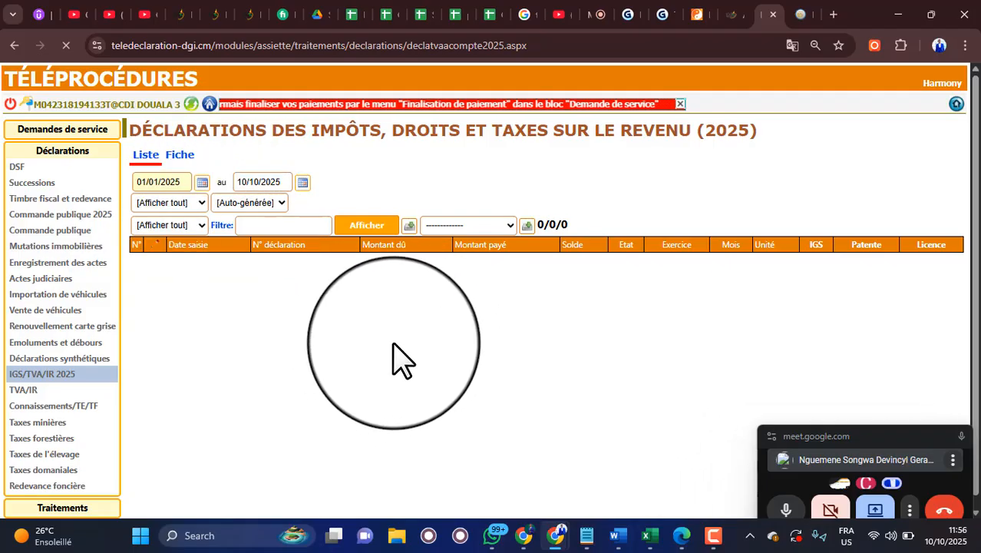
{"action": "left_click", "coordinate": [201, 204]}
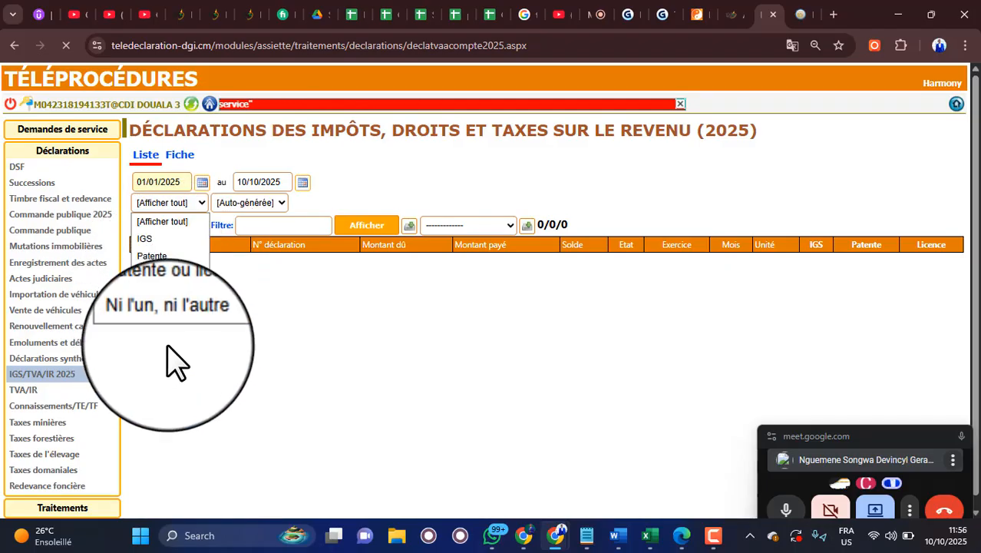
{"action": "left_click", "coordinate": [346, 371]}
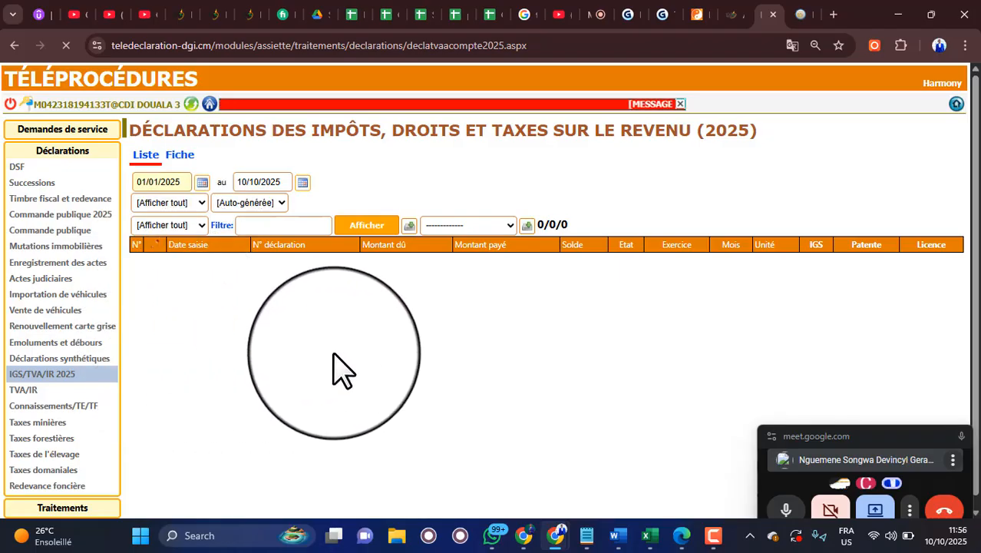
{"action": "left_click", "coordinate": [332, 217]}
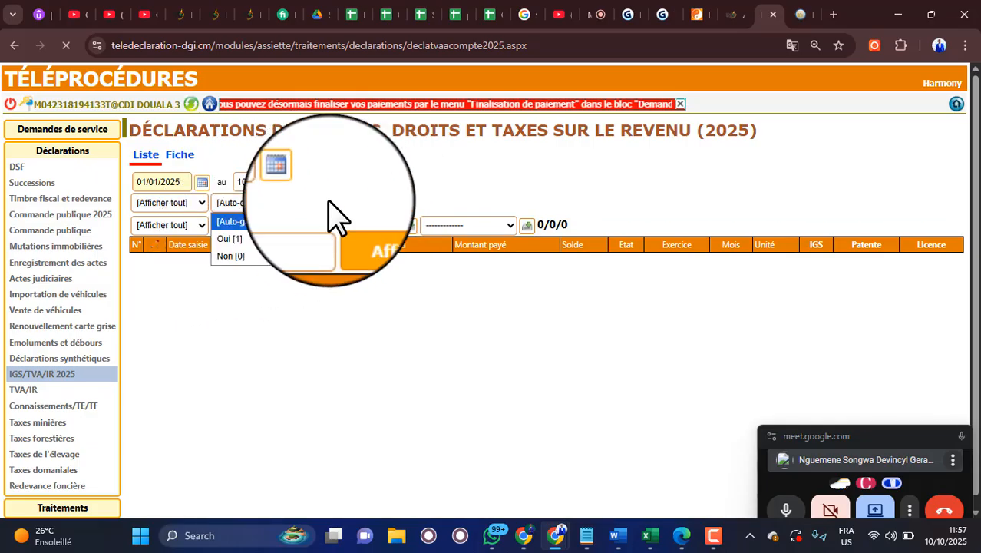
{"action": "left_click", "coordinate": [201, 228]}
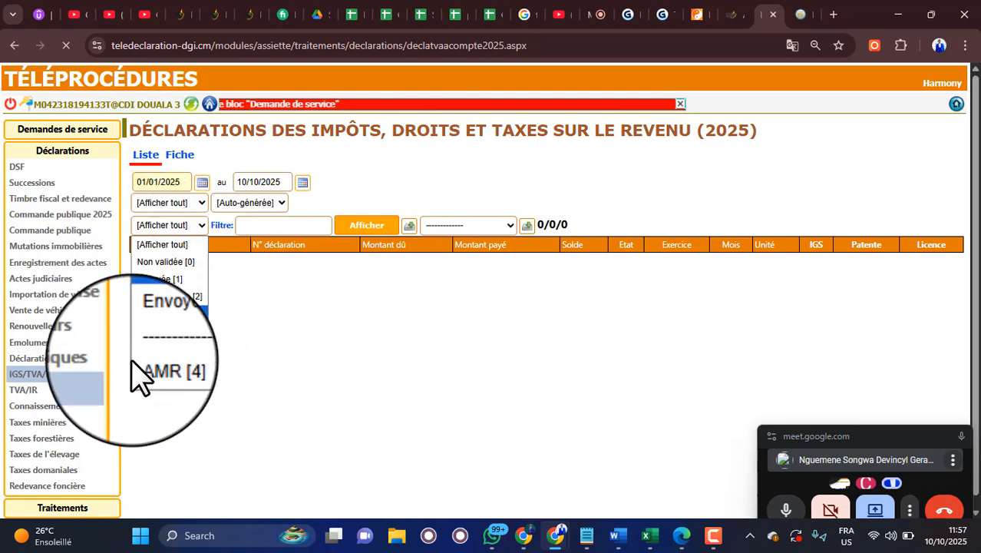
{"action": "left_click", "coordinate": [434, 315]}
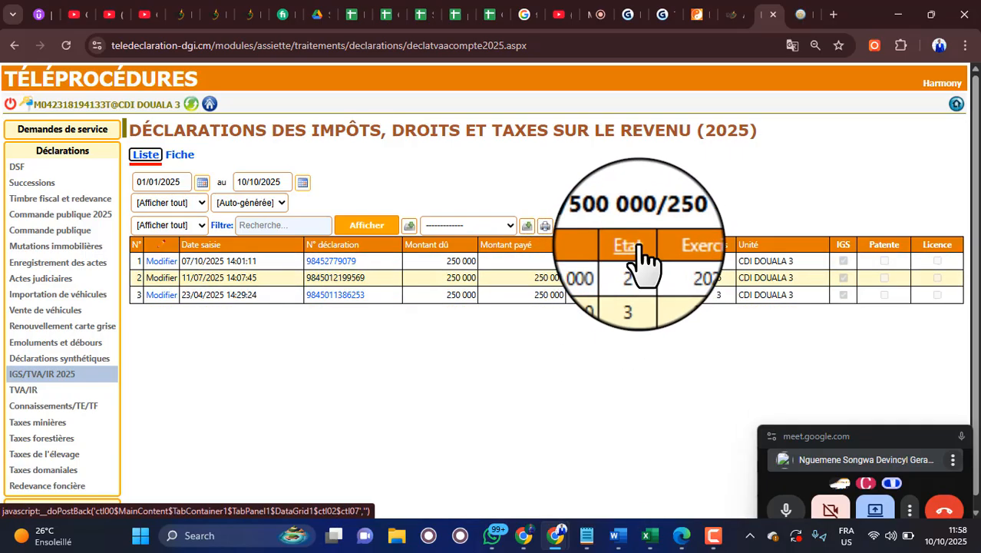
Compare the Etat codes of the listed declarations with the status filter options, including Payée [3] and AMR [4]
{"action": "left_click", "coordinate": [205, 222]}
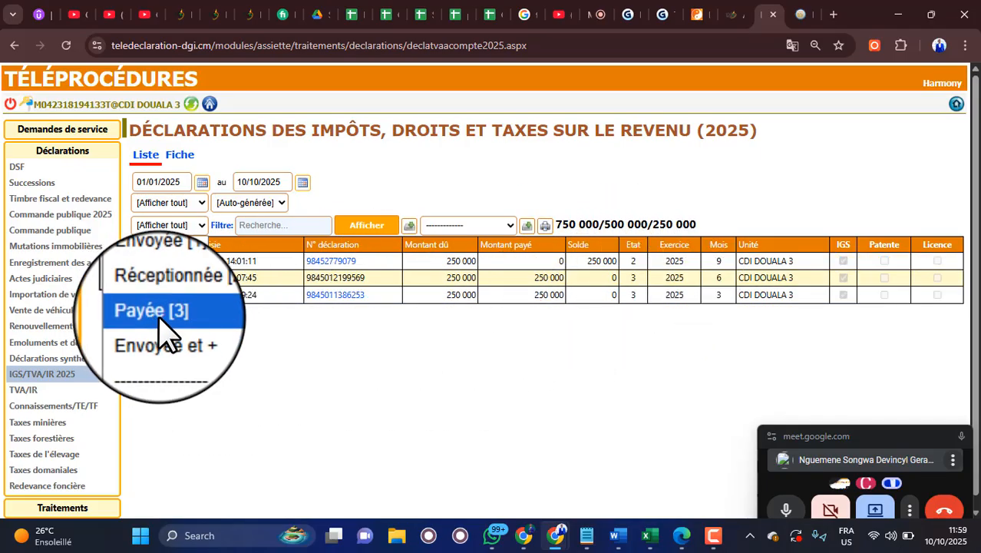
{"action": "left_click", "coordinate": [417, 347]}
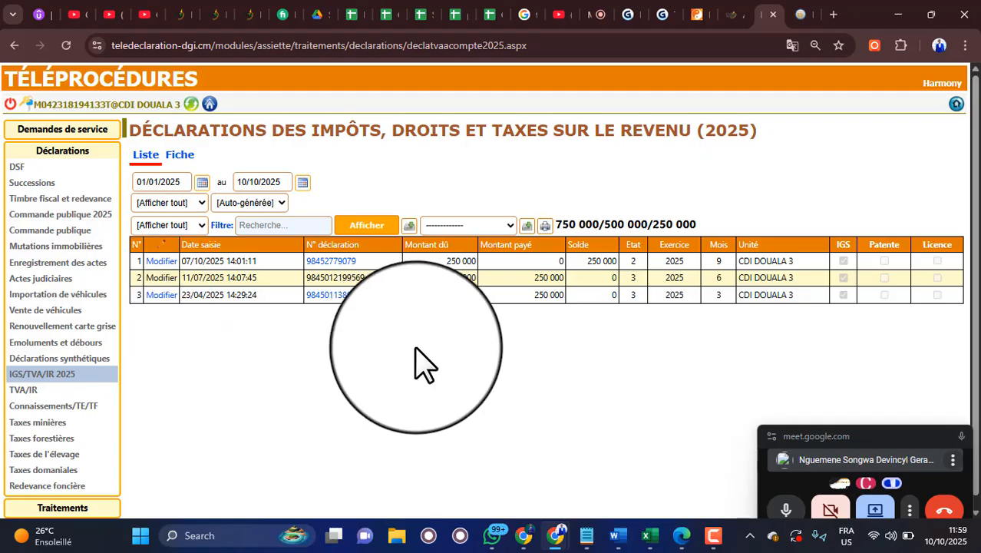
{"action": "left_click", "coordinate": [198, 225]}
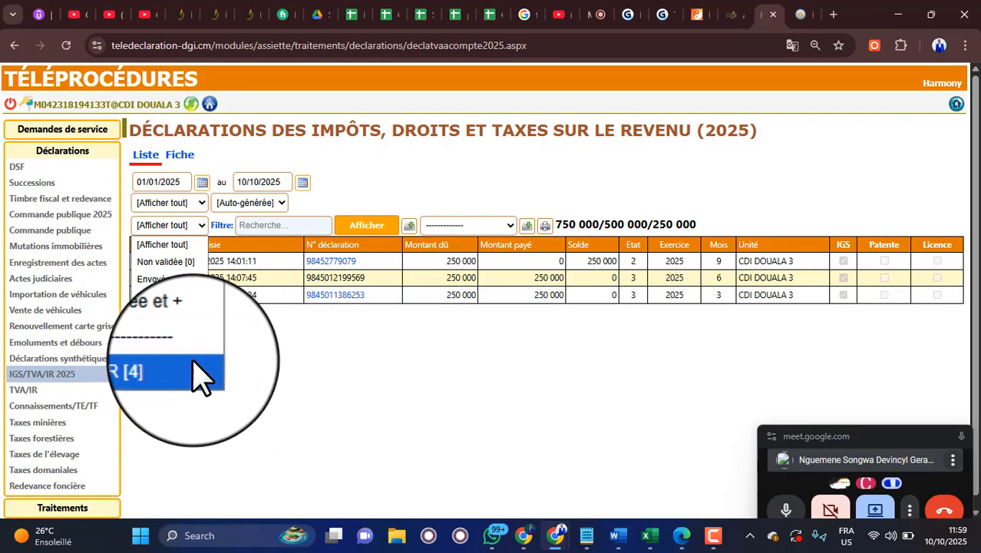
{"action": "left_click", "coordinate": [506, 375]}
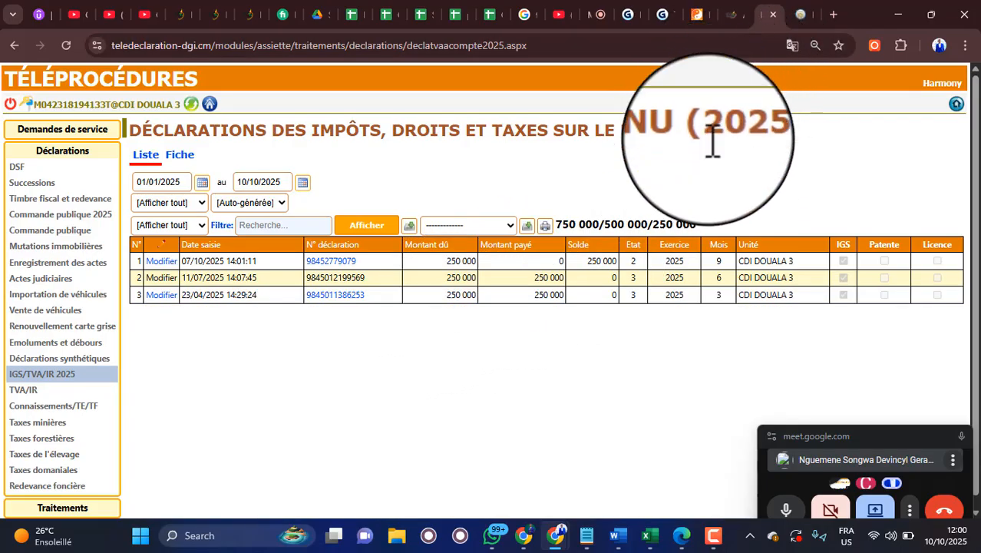
Return to the Gamma presentation and examine the IGS Calculation Method chart, focusing on Class 9 (20M-30M)
{"action": "left_click", "coordinate": [626, 15]}
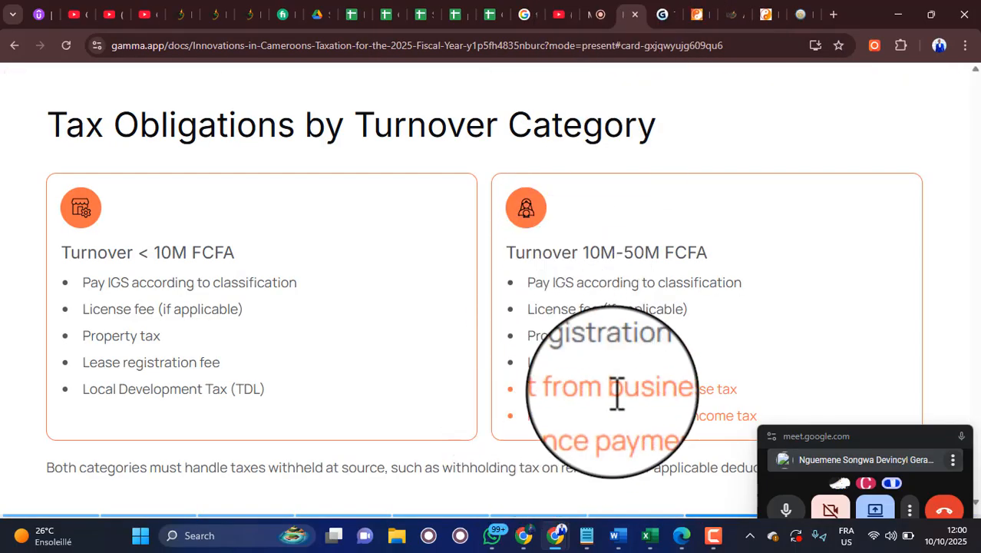
{"action": "scroll", "coordinate": [614, 390], "scroll_direction": "down", "scroll_amount": 2}
{"action": "scroll", "coordinate": [637, 399], "scroll_direction": "down", "scroll_amount": 3}
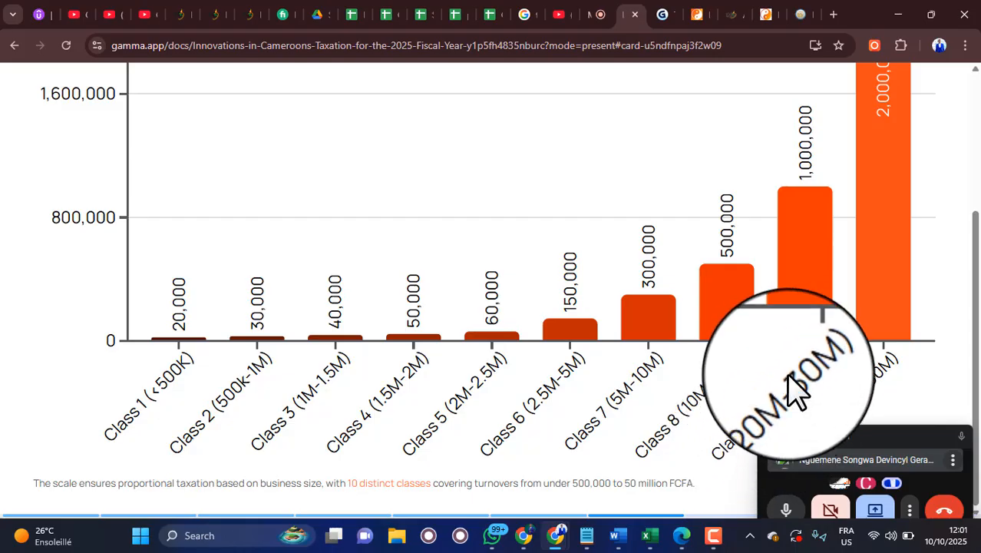
{"action": "scroll", "coordinate": [810, 230], "scroll_direction": "up", "scroll_amount": 1}
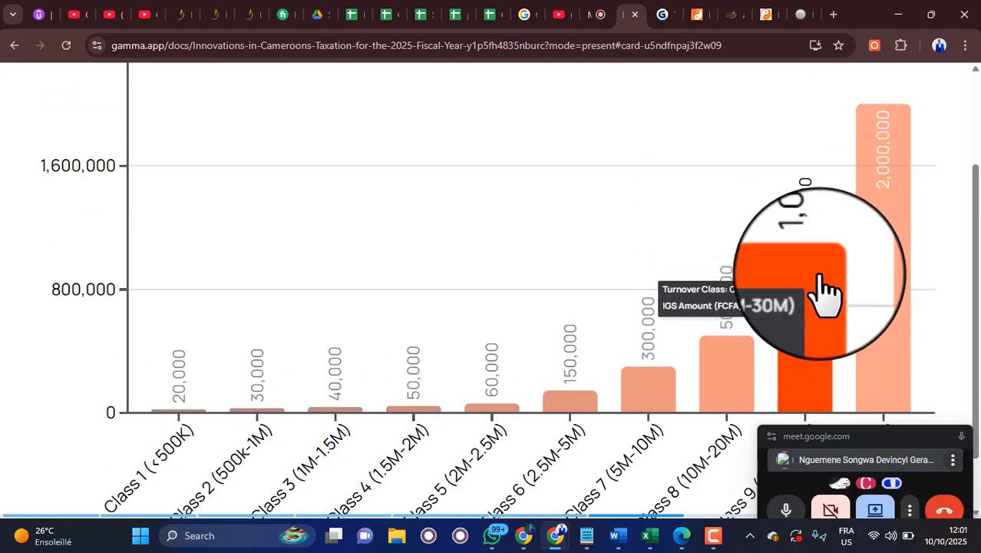
{"action": "scroll", "coordinate": [805, 284], "scroll_direction": "down", "scroll_amount": 1}
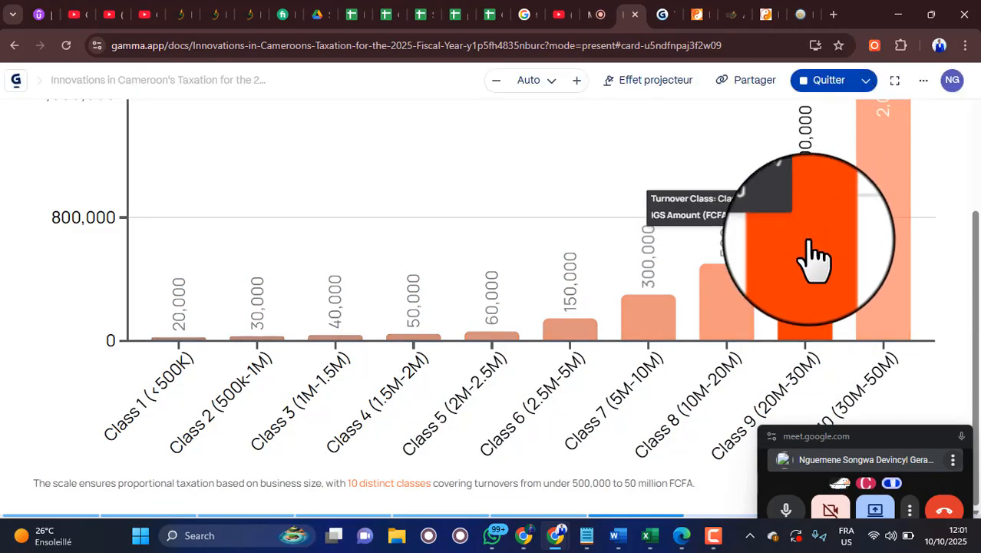
{"action": "scroll", "coordinate": [815, 256], "scroll_direction": "up", "scroll_amount": 3}
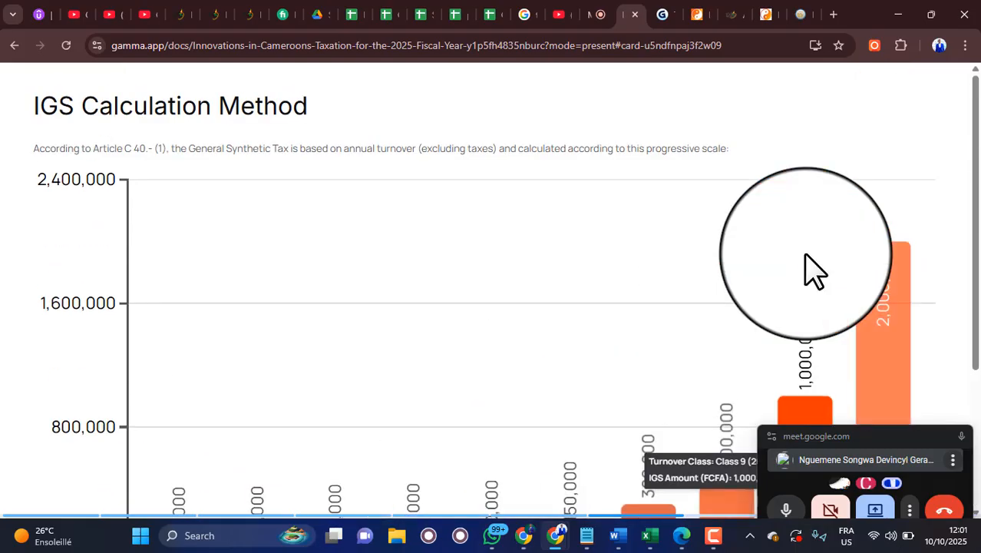
{"action": "scroll", "coordinate": [812, 268], "scroll_direction": "down", "scroll_amount": 3}
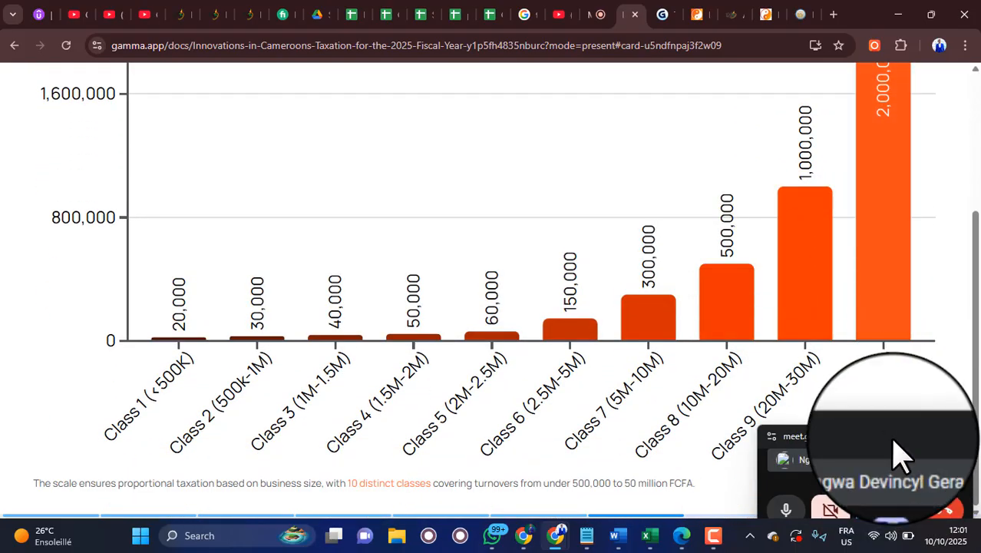
Move the floating meeting window off the chart's Class 10 label and review the upper IGS turnover classes
{"action": "left_click_drag", "start_coordinate": [889, 430], "coordinate": [895, 510]}
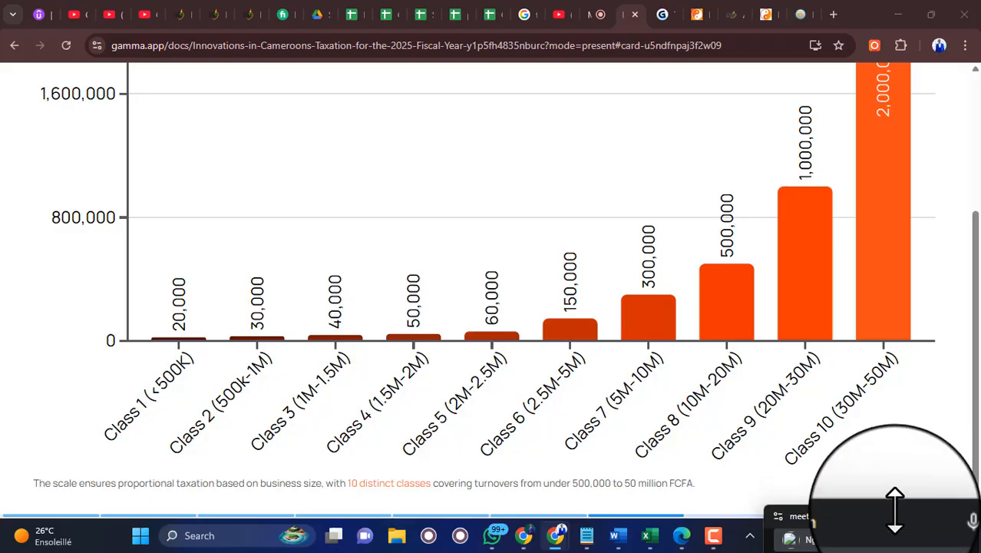
{"action": "scroll", "coordinate": [591, 276], "scroll_direction": "up", "scroll_amount": 1}
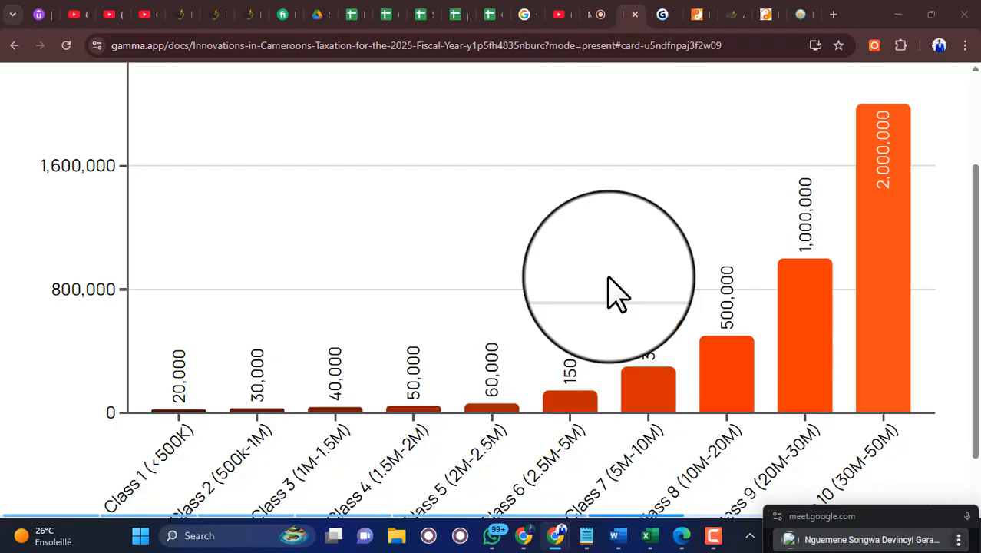
{"action": "mouse_move", "coordinate": [734, 355]}
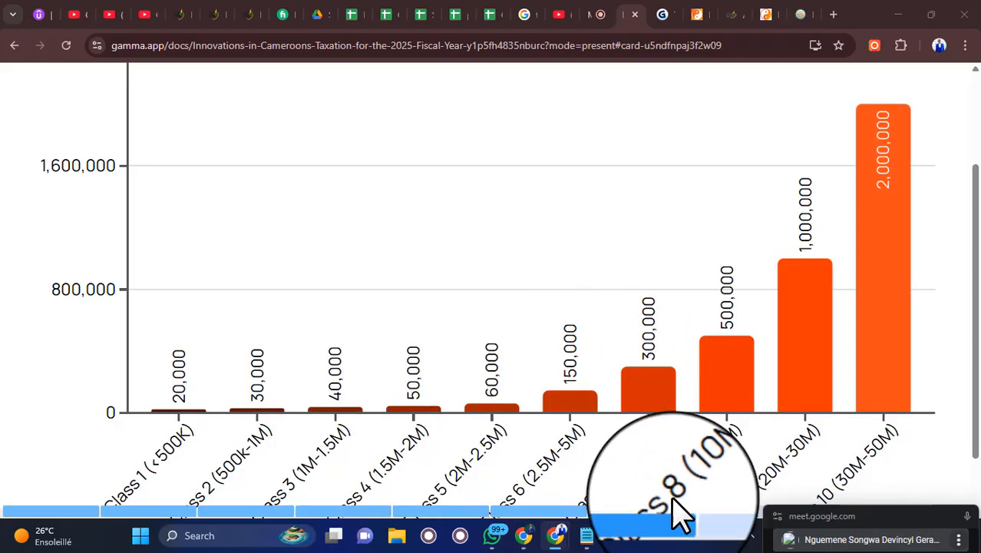
{"action": "scroll", "coordinate": [695, 395], "scroll_direction": "down", "scroll_amount": 1}
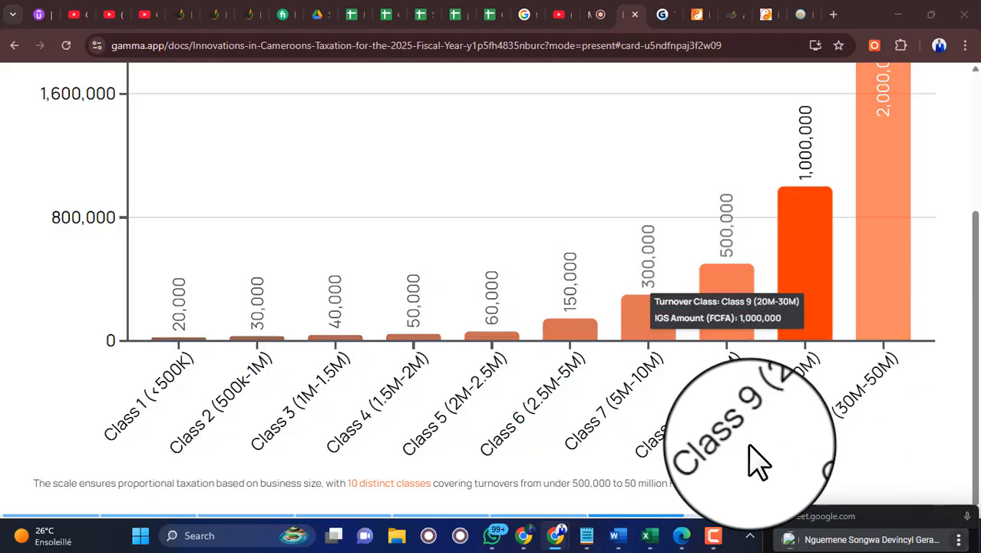
Switch to the Book1 workbook in Excel and enter CGA in cell D9 below the tax centre list
{"action": "mouse_move", "coordinate": [658, 533]}
{"action": "left_click", "coordinate": [722, 436]}
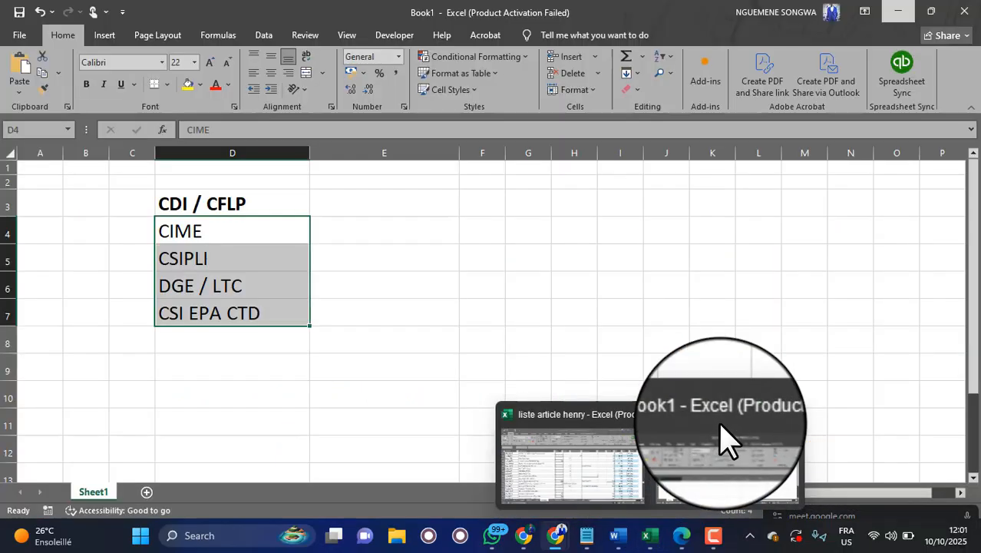
{"action": "left_click", "coordinate": [248, 366]}
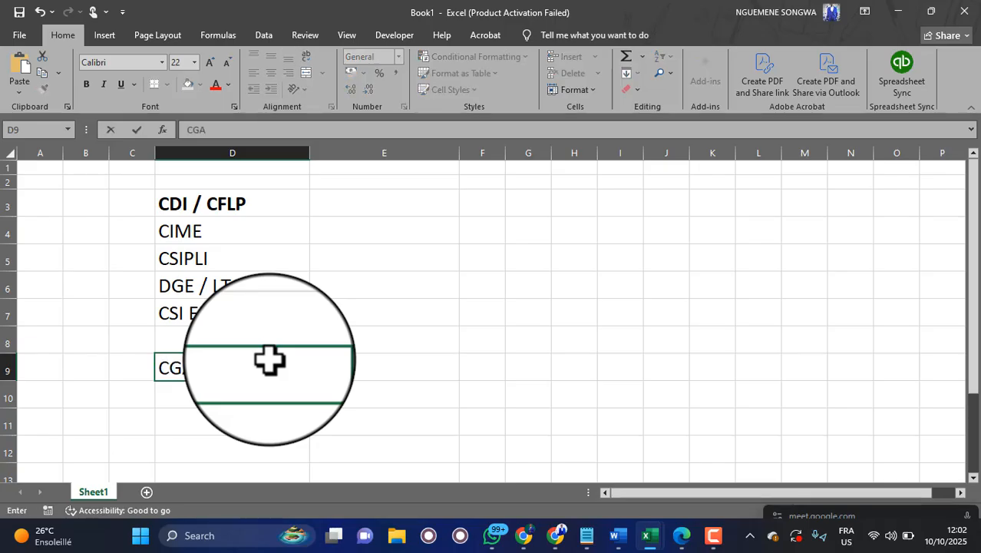
{"action": "key", "text": "Tab"}
{"action": "left_click", "coordinate": [269, 361]}
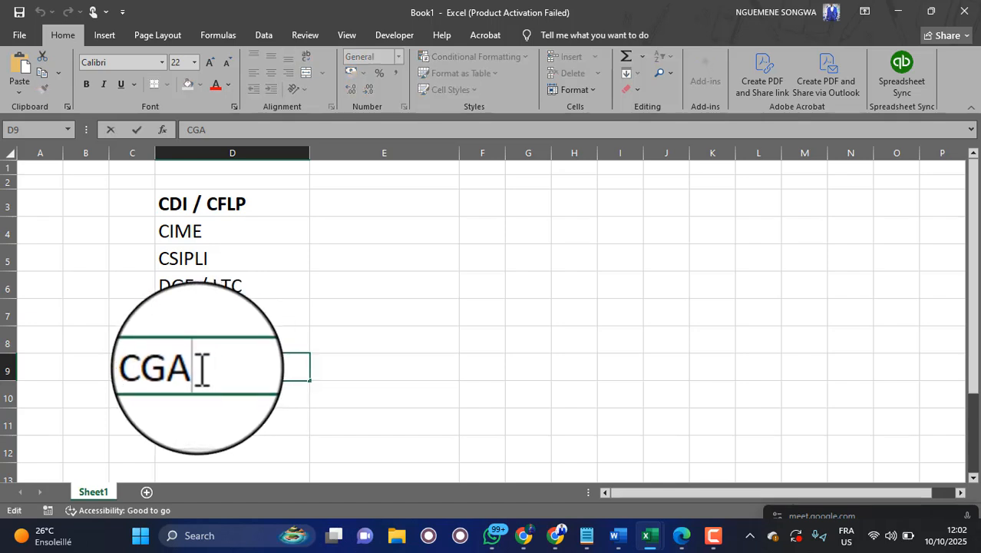
{"action": "key", "text": "Return"}
{"action": "left_click", "coordinate": [200, 368]}
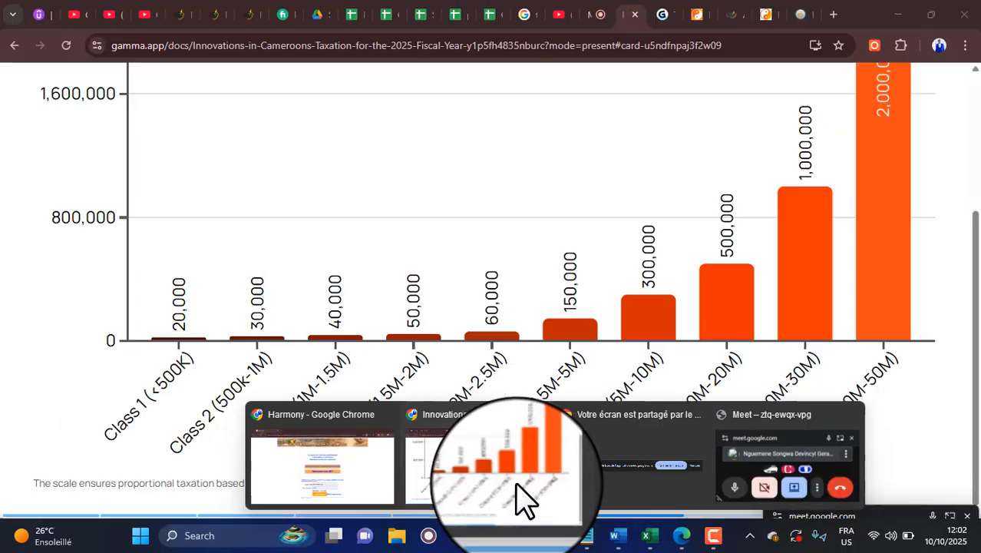
Switch back to the presentation in Chrome and review the progressive IGS scale across its turnover classes
{"action": "left_click", "coordinate": [521, 495]}
{"action": "scroll", "coordinate": [598, 461], "scroll_direction": "up", "scroll_amount": 3}
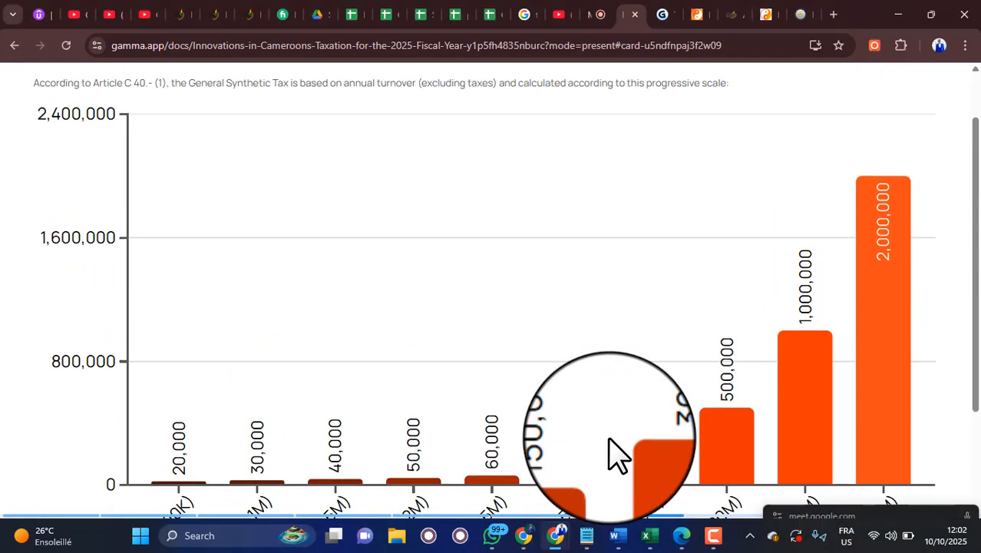
{"action": "scroll", "coordinate": [612, 449], "scroll_direction": "down", "scroll_amount": 3}
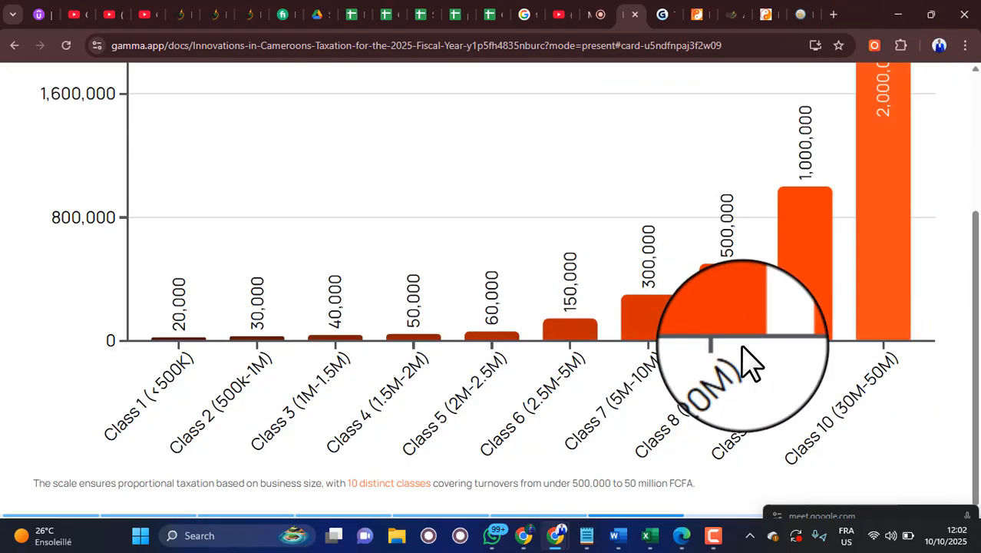
{"action": "scroll", "coordinate": [782, 329], "scroll_direction": "up", "scroll_amount": 1}
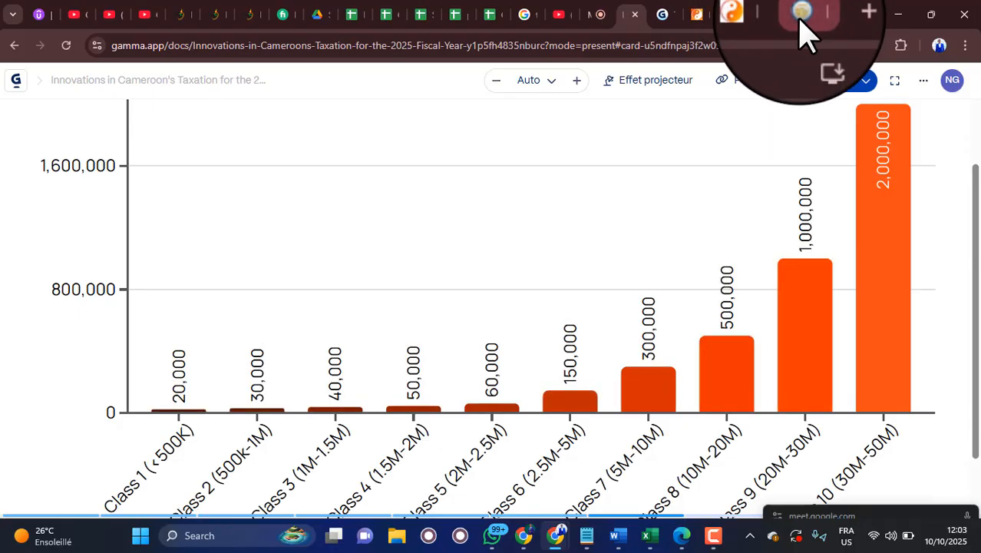
Try to open the Harmony home page in a separate tab from the IGS/TVA/IR 2025 declaration list
{"action": "left_click", "coordinate": [771, 24]}
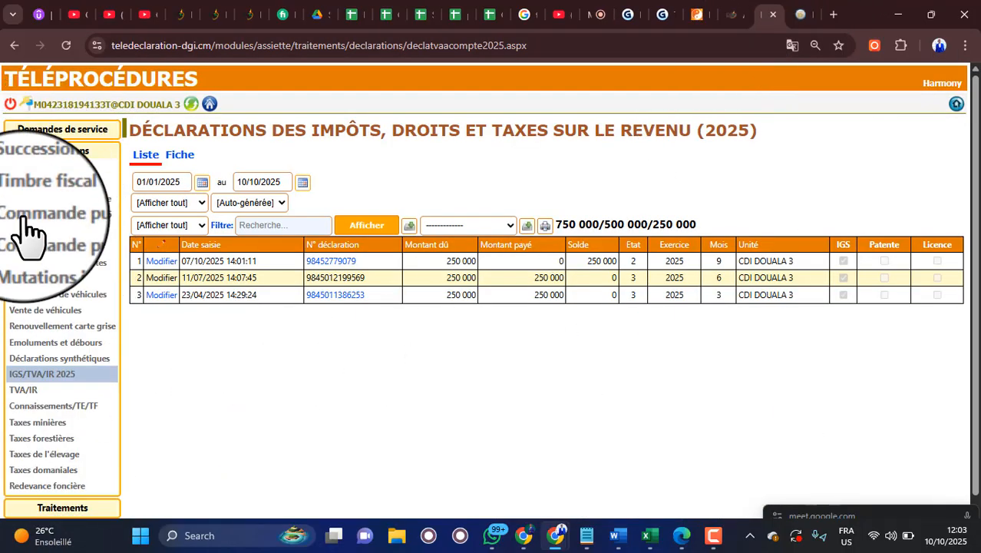
{"action": "right_click", "coordinate": [208, 106]}
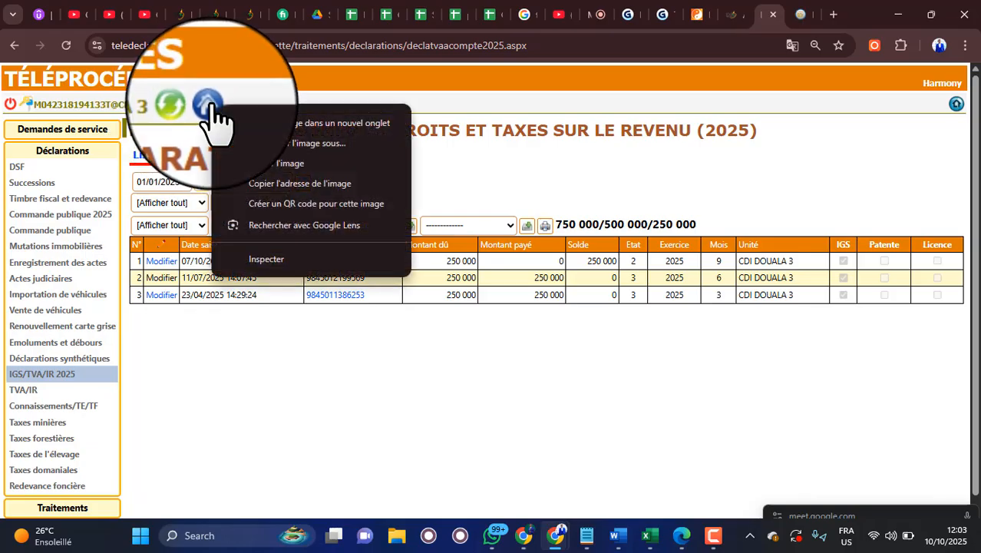
{"action": "left_click", "coordinate": [272, 123]}
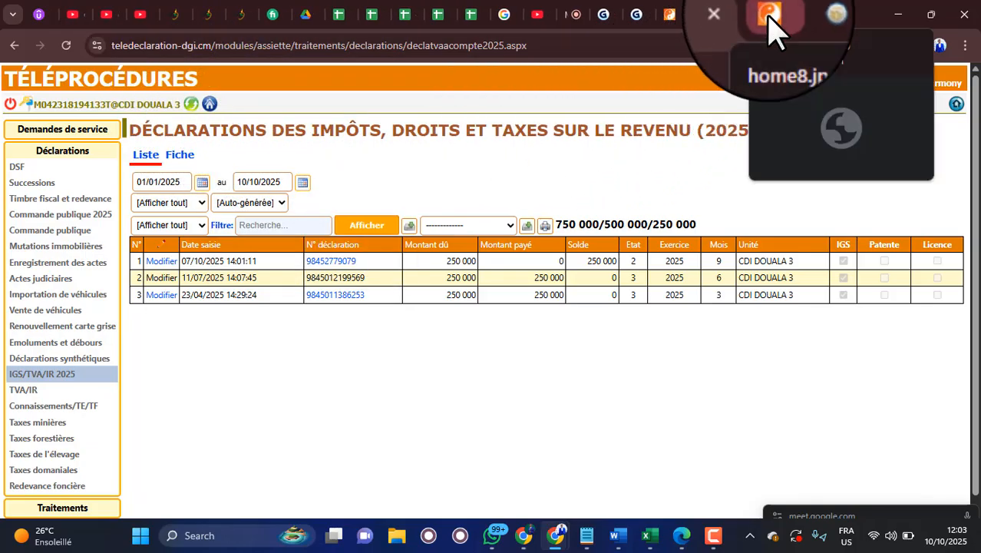
{"action": "left_click", "coordinate": [769, 23]}
{"action": "left_click", "coordinate": [737, 23]}
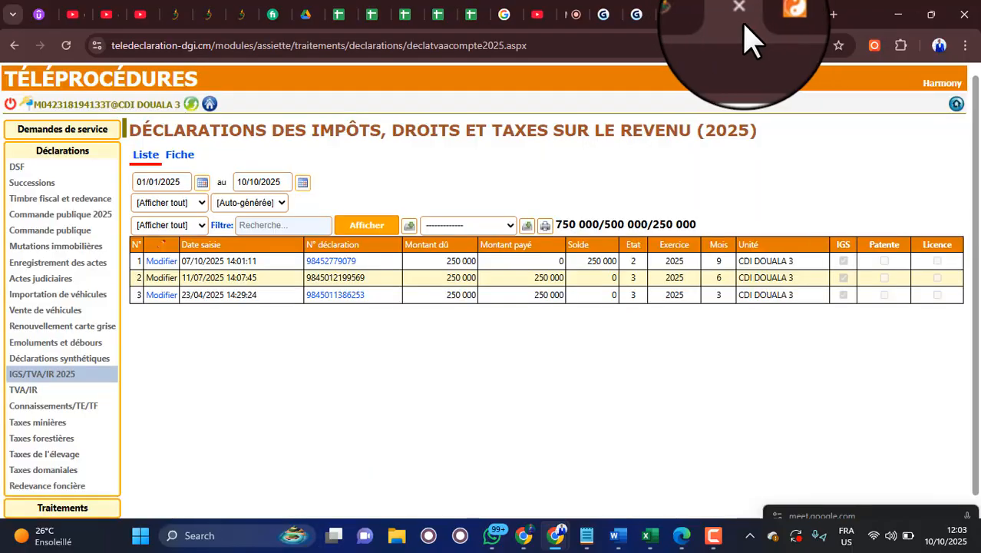
{"action": "left_click", "coordinate": [772, 25]}
{"action": "left_click", "coordinate": [776, 15]}
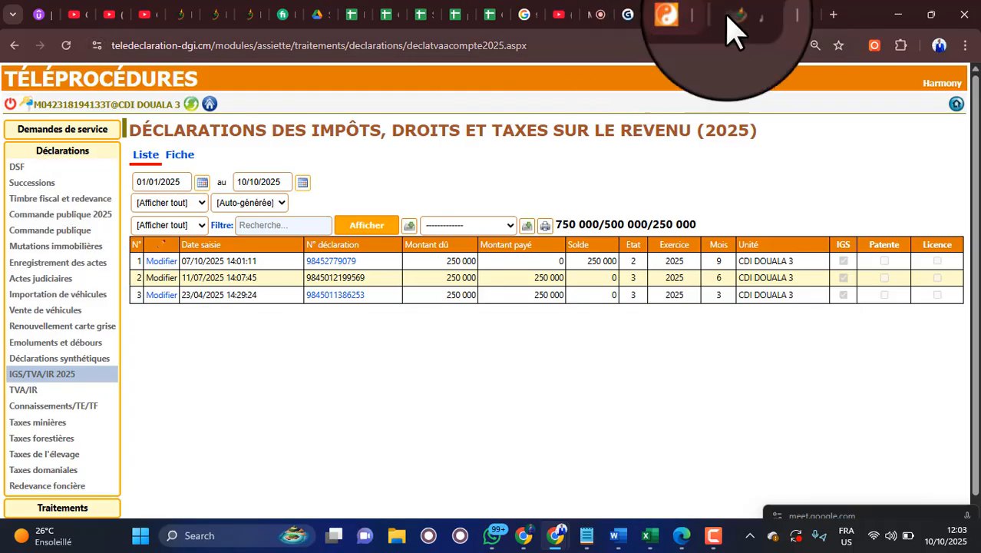
Display the taxpayer's identification information and highlight the Etablissements/Agences label and value, then clear the highlight
{"action": "left_click", "coordinate": [697, 14]}
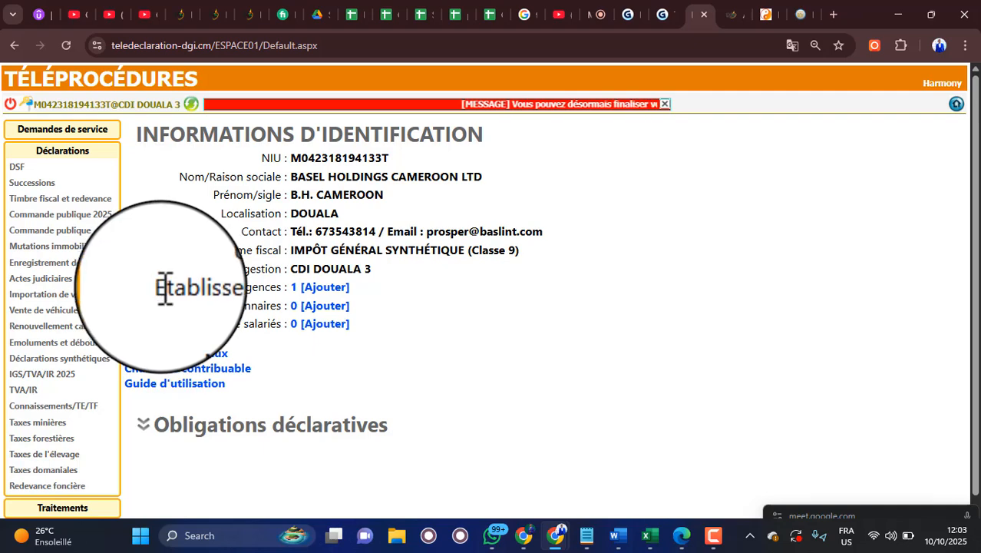
{"action": "left_click_drag", "start_coordinate": [159, 288], "coordinate": [288, 291]}
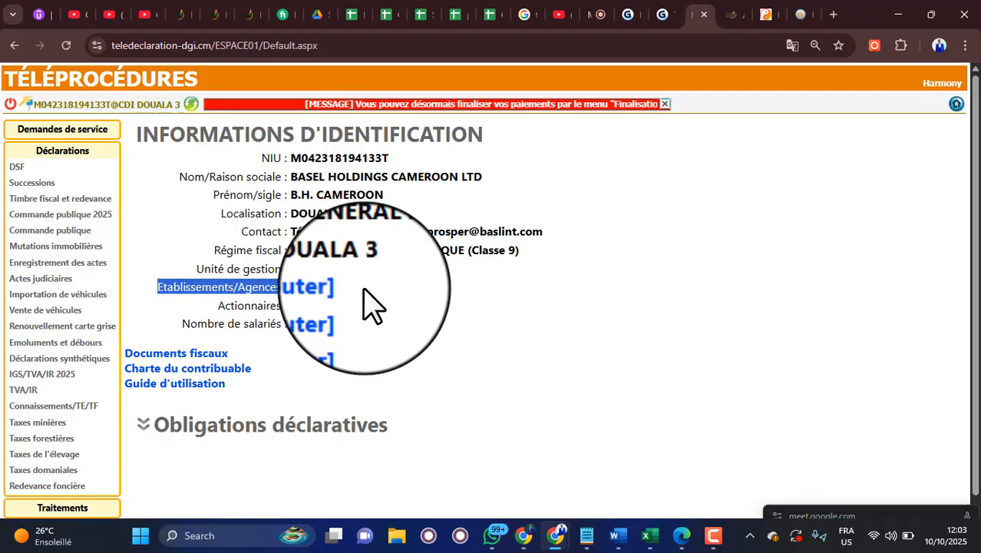
{"action": "left_click_drag", "start_coordinate": [358, 286], "coordinate": [293, 288]}
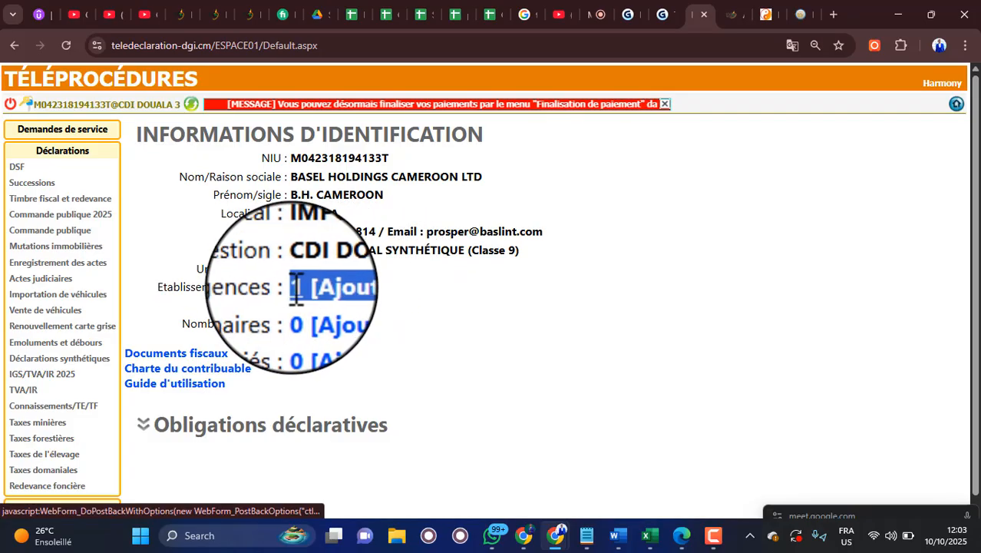
{"action": "left_click", "coordinate": [383, 290]}
{"action": "left_click_drag", "start_coordinate": [361, 288], "coordinate": [296, 289]}
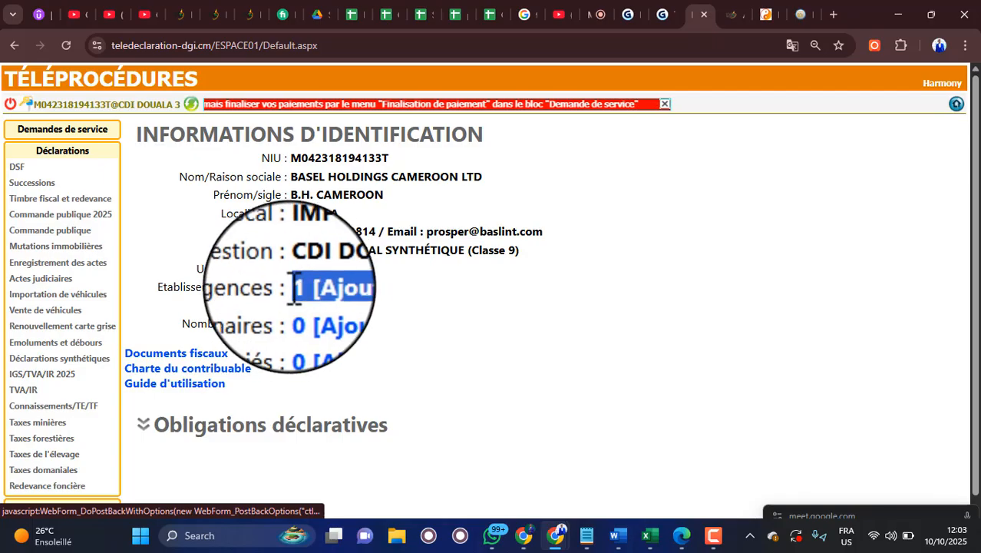
{"action": "left_click", "coordinate": [372, 292]}
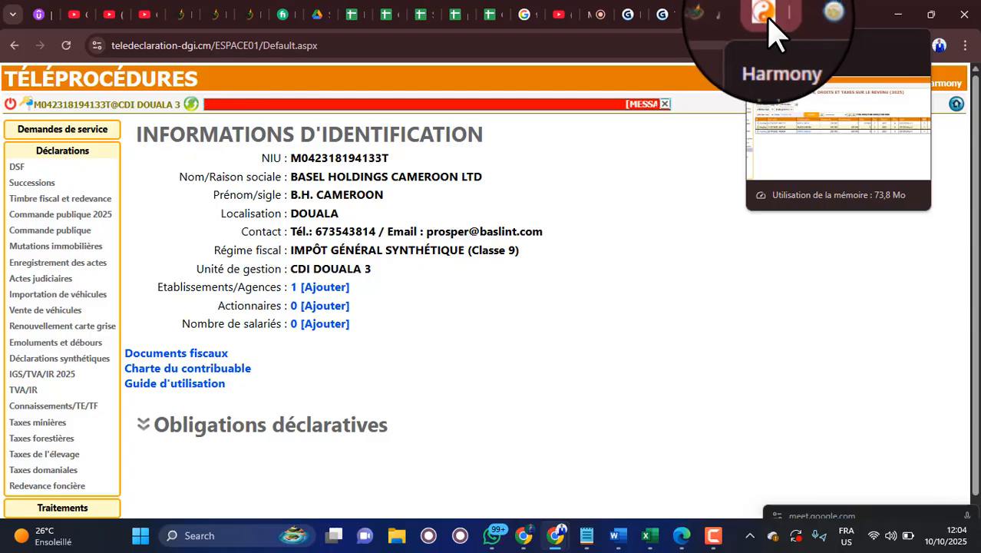
Show the tax centre list in Excel, then return to Chrome and display the IGS/TVA/IR 2025 declaration list
{"action": "left_click", "coordinate": [903, 17]}
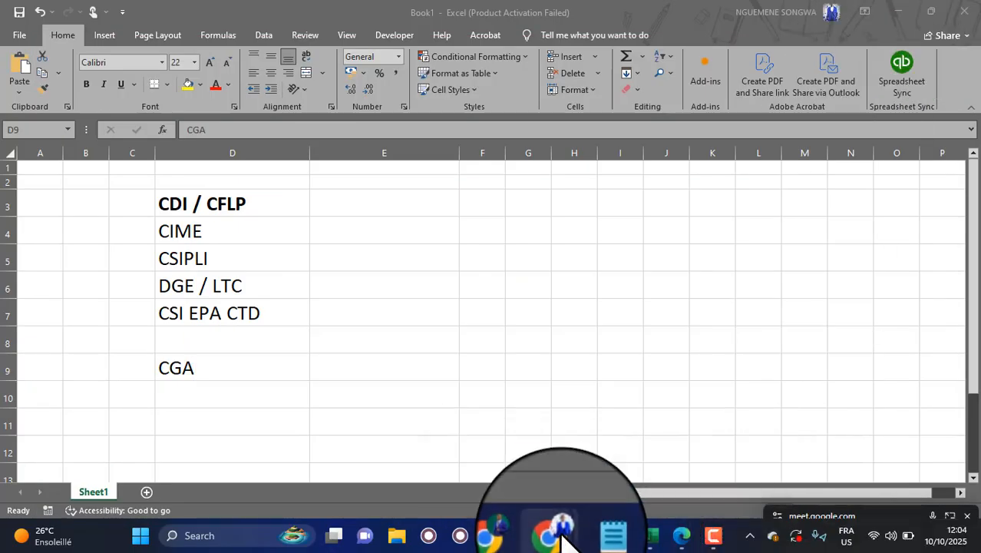
{"action": "mouse_move", "coordinate": [557, 537]}
{"action": "left_click", "coordinate": [467, 476]}
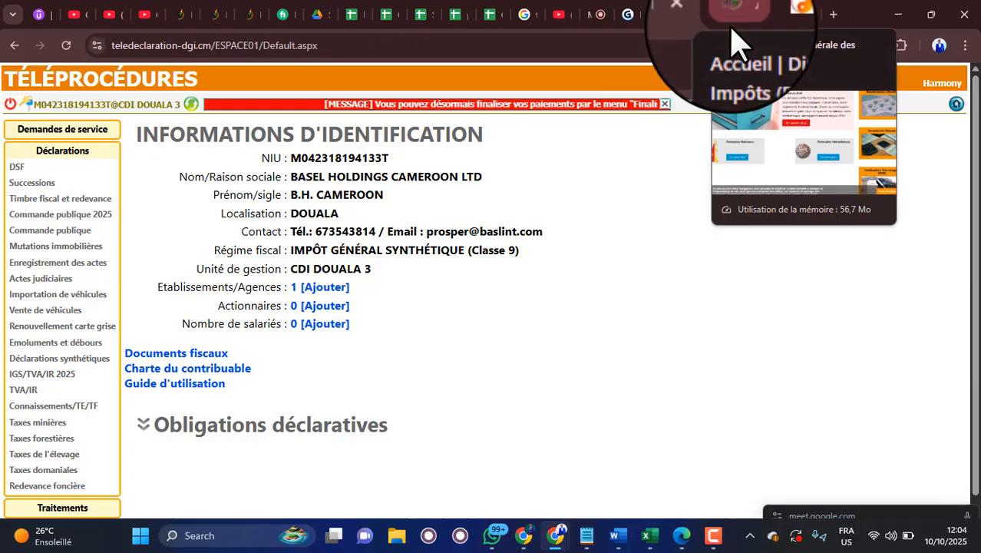
{"action": "left_click", "coordinate": [733, 10]}
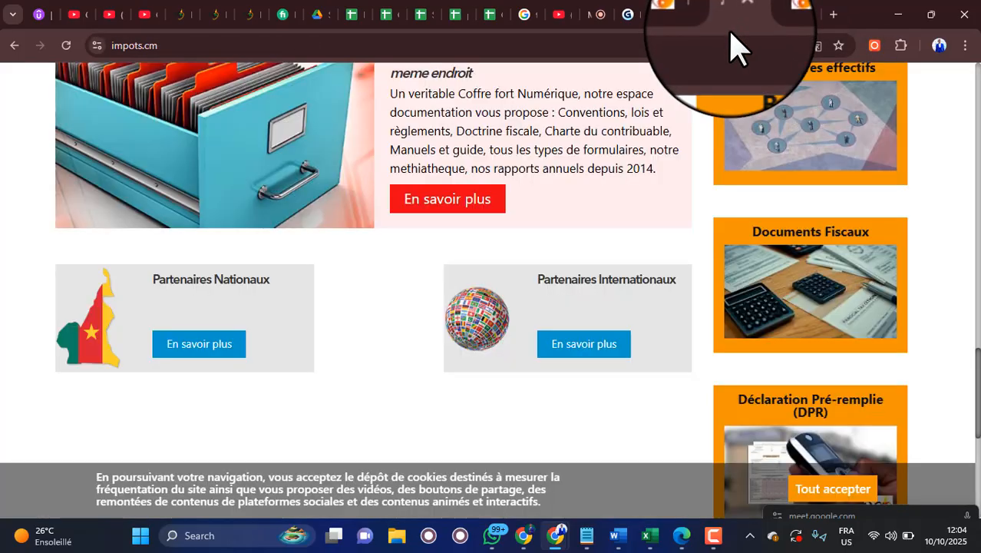
{"action": "left_click", "coordinate": [764, 13]}
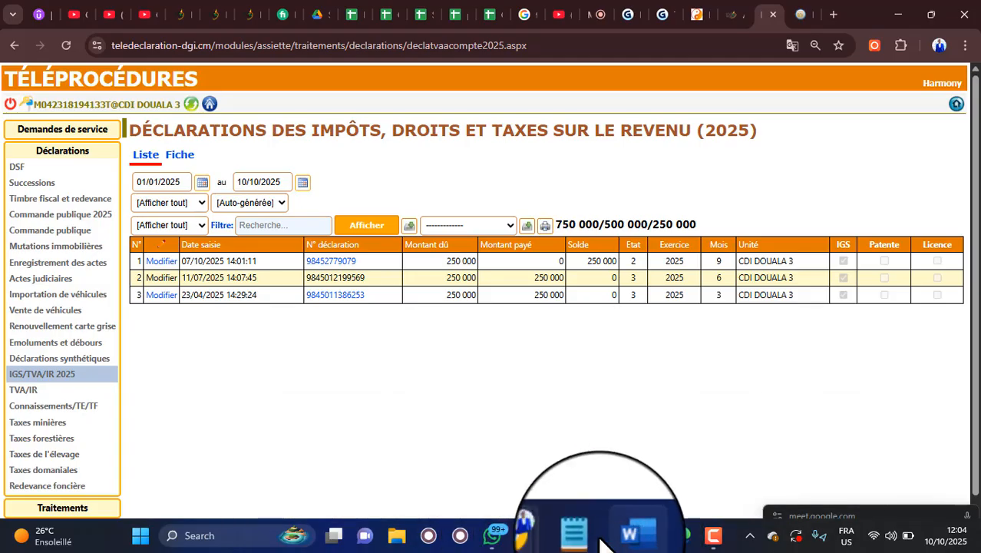
Compare the Class 9 and Class 10 amounts on the IGS chart with the taxpayer's 2025 declaration list
{"action": "left_click", "coordinate": [625, 14]}
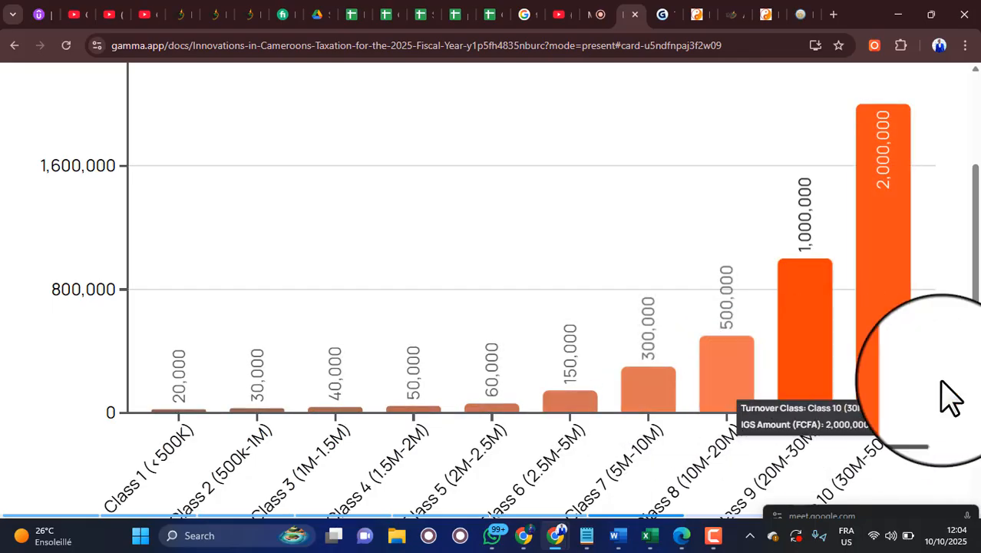
{"action": "scroll", "coordinate": [777, 411], "scroll_direction": "down", "scroll_amount": 1}
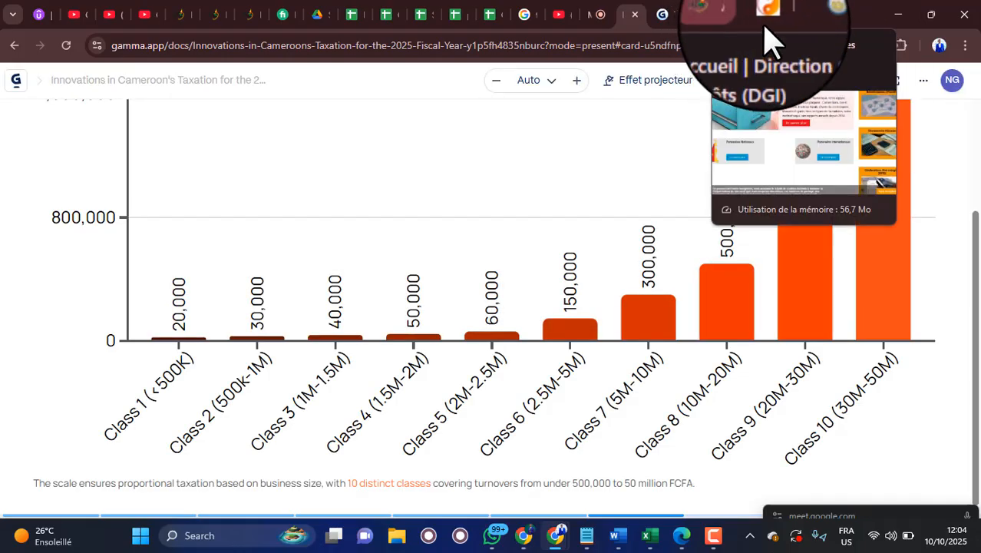
{"action": "left_click", "coordinate": [768, 12]}
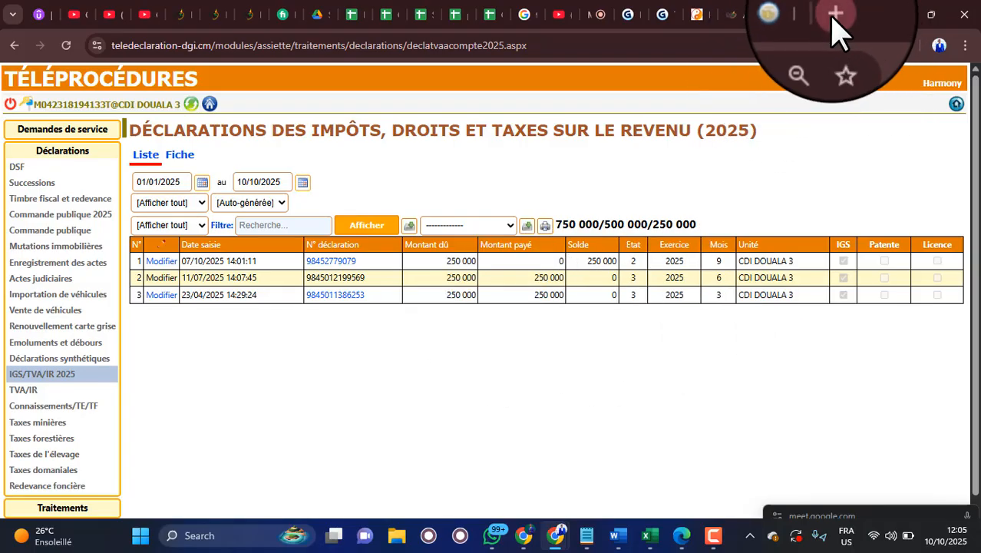
Search Google for CGA
{"action": "left_click", "coordinate": [808, 16]}
{"action": "left_click", "coordinate": [739, 42]}
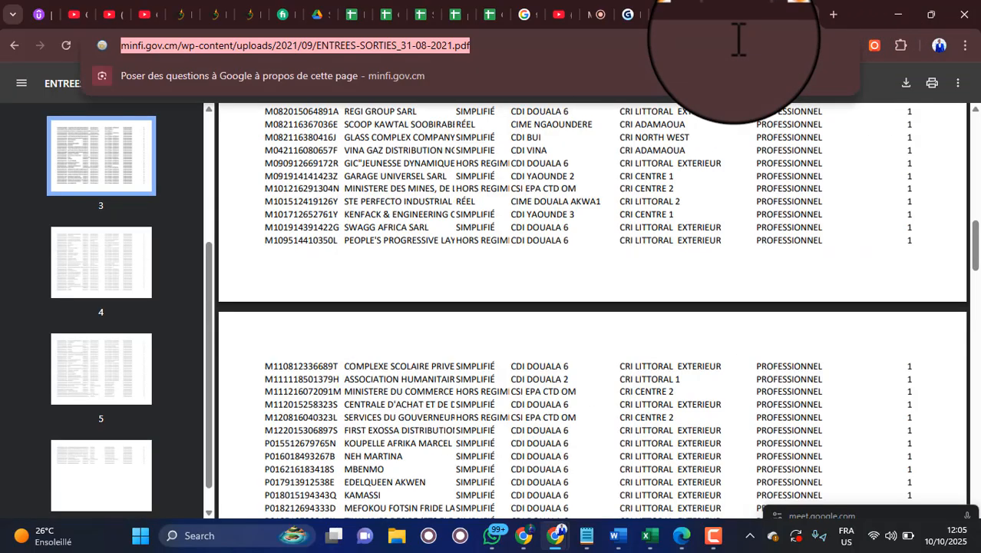
{"action": "type", "text": "CGA"}
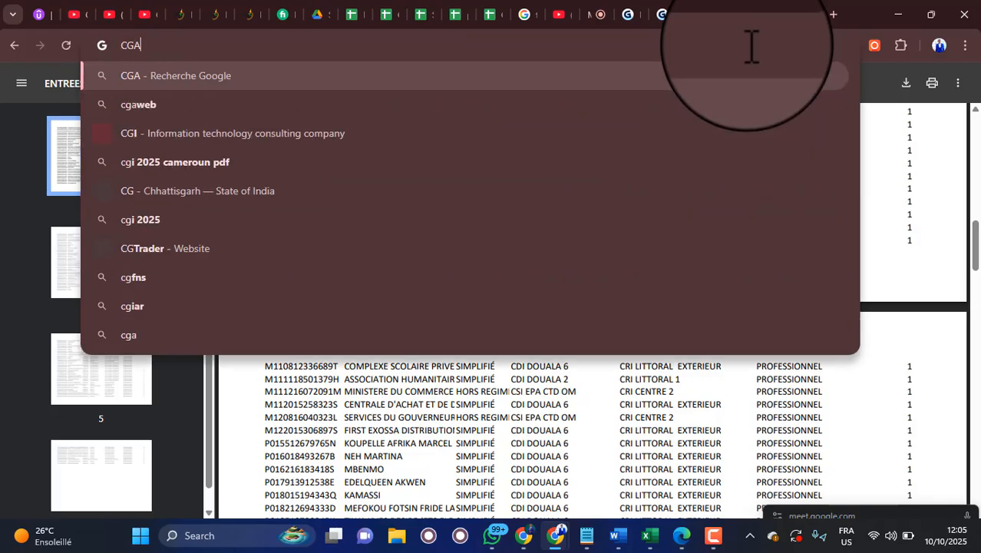
{"action": "key", "text": "Return"}
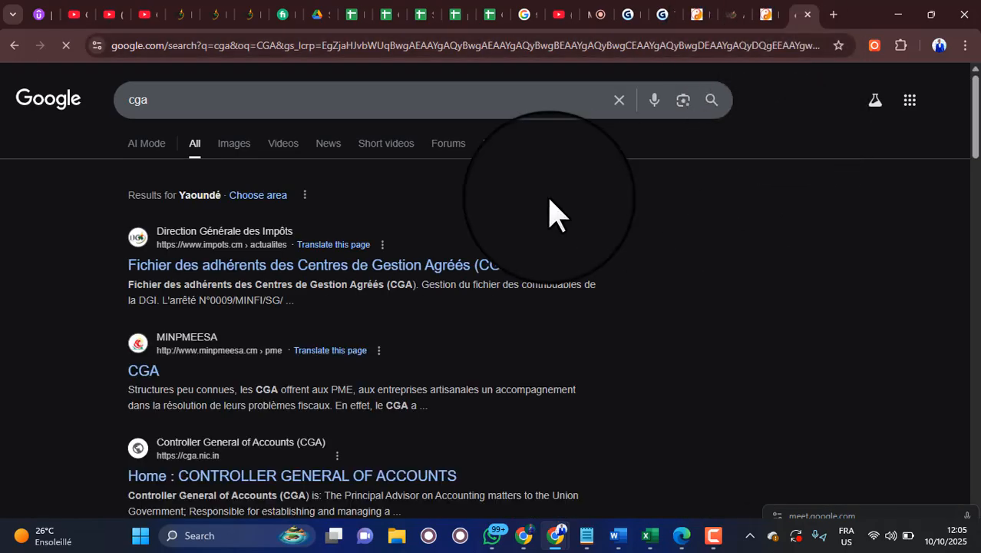
Examine the CGA search results, including the Cameroonian centre listings, related questions and related searches
{"action": "scroll", "coordinate": [347, 361], "scroll_direction": "down", "scroll_amount": 5}
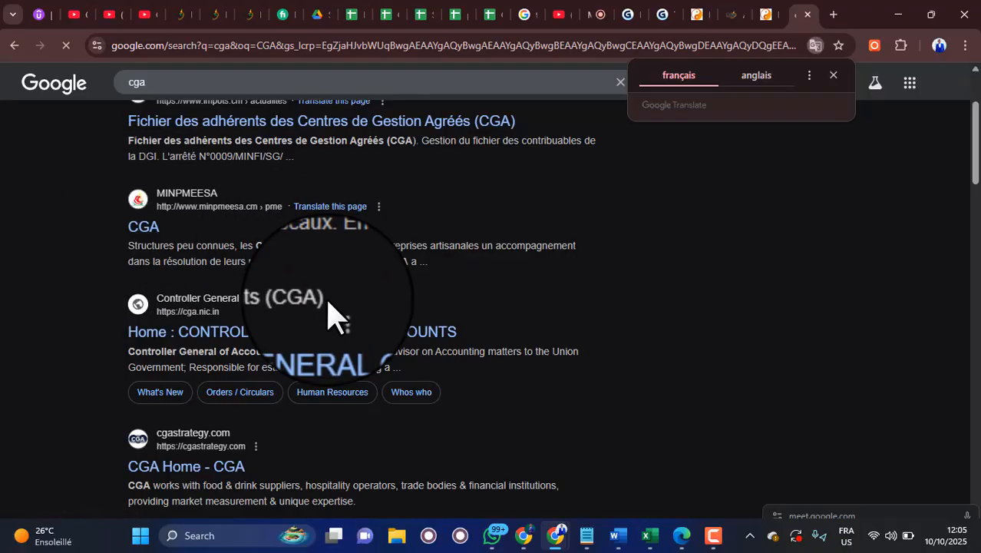
{"action": "scroll", "coordinate": [329, 326], "scroll_direction": "down", "scroll_amount": 3}
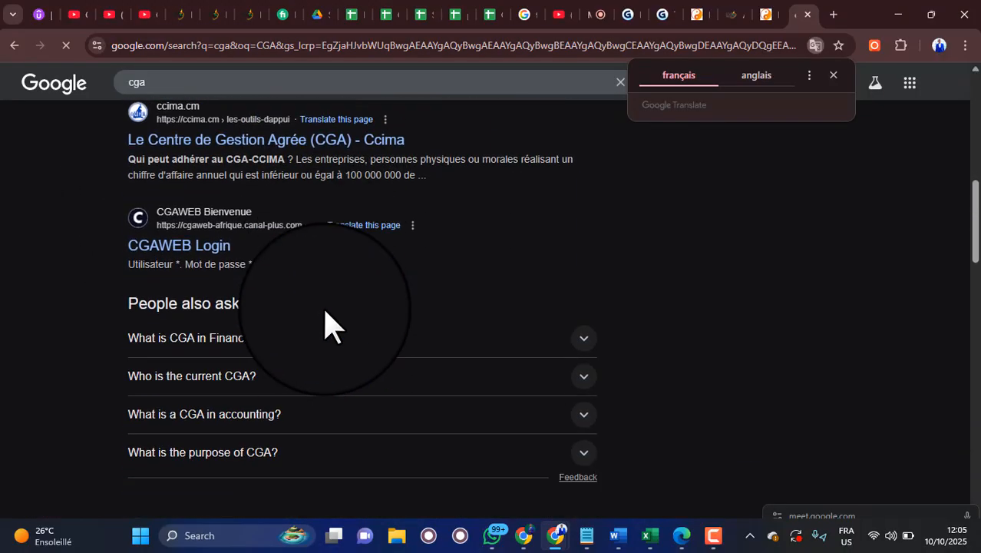
{"action": "scroll", "coordinate": [323, 322], "scroll_direction": "up", "scroll_amount": 2}
{"action": "scroll", "coordinate": [309, 318], "scroll_direction": "up", "scroll_amount": 1}
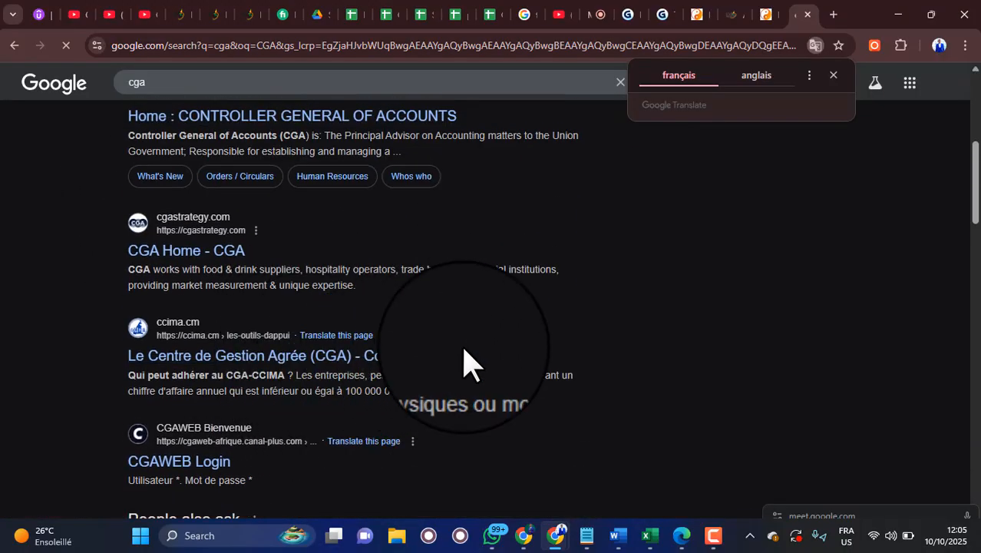
{"action": "scroll", "coordinate": [469, 364], "scroll_direction": "up", "scroll_amount": 4}
{"action": "scroll", "coordinate": [463, 361], "scroll_direction": "down", "scroll_amount": 4}
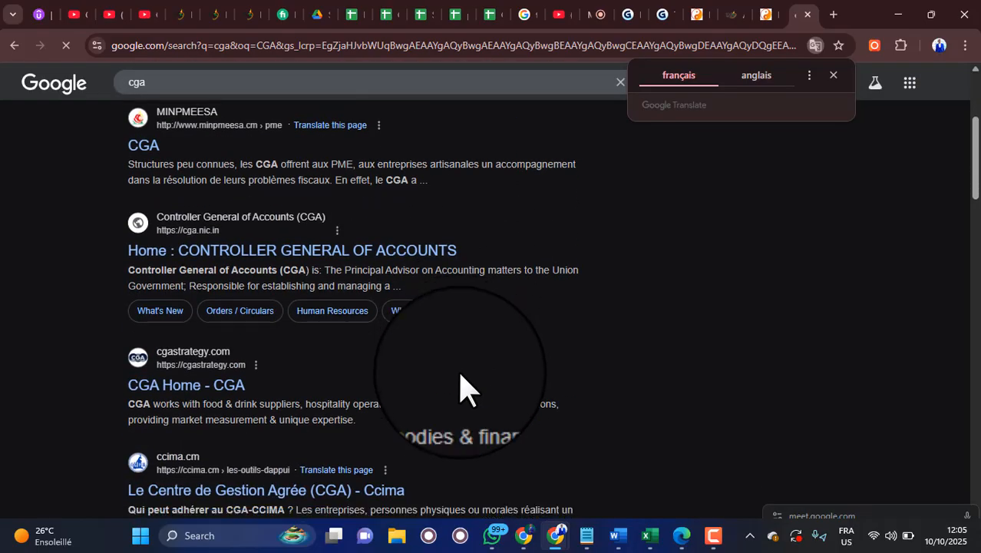
{"action": "scroll", "coordinate": [473, 380], "scroll_direction": "down", "scroll_amount": 3}
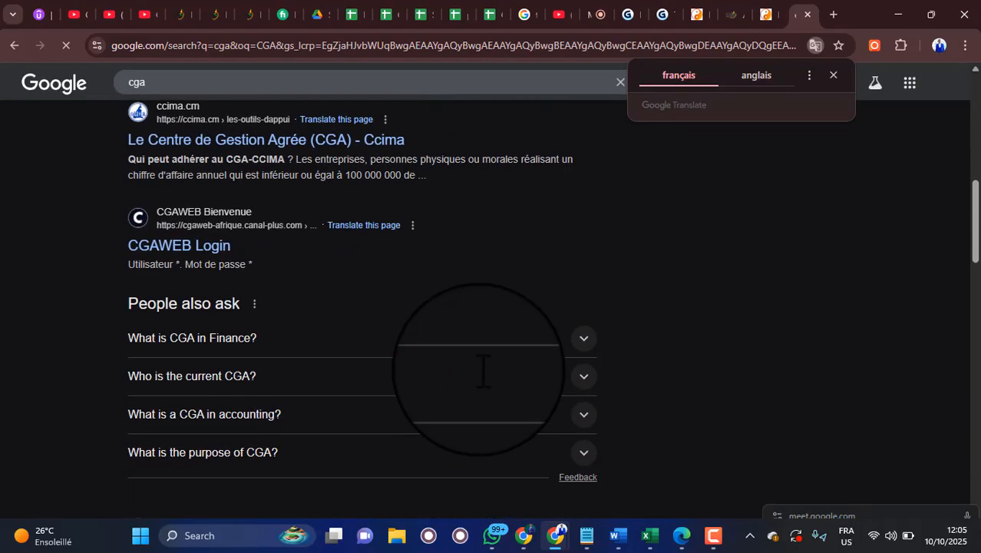
{"action": "scroll", "coordinate": [481, 388], "scroll_direction": "down", "scroll_amount": 10}
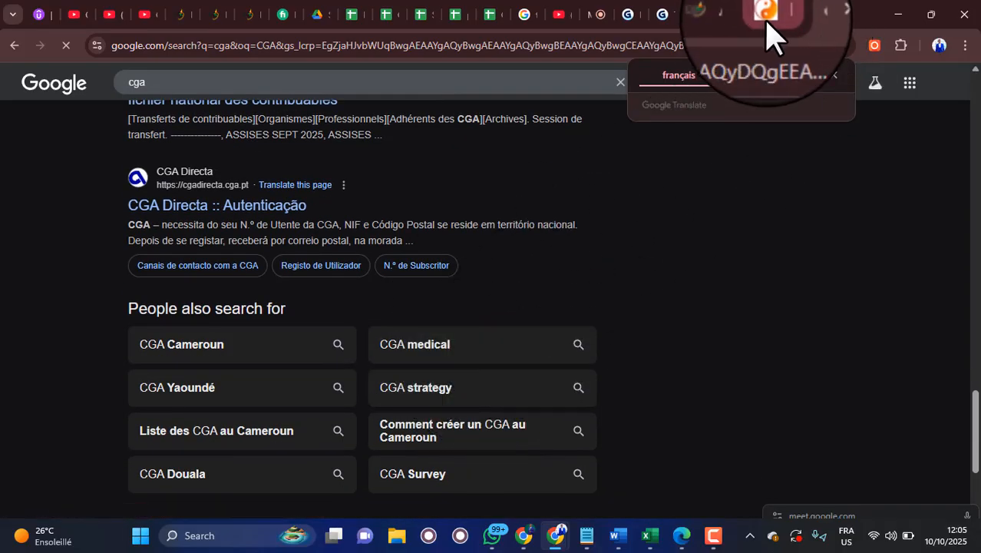
{"action": "scroll", "coordinate": [533, 235], "scroll_direction": "up", "scroll_amount": 10}
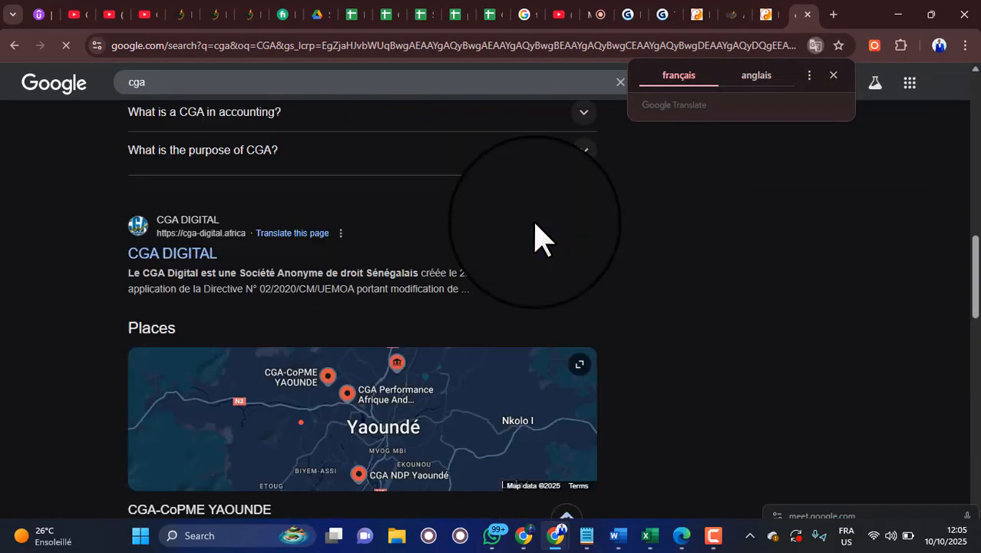
{"action": "scroll", "coordinate": [535, 231], "scroll_direction": "down", "scroll_amount": 5}
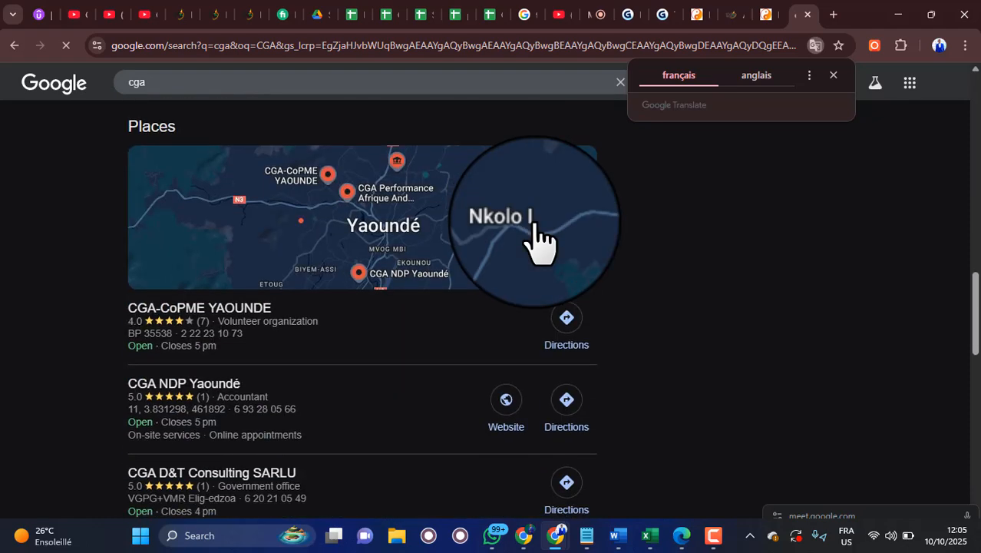
Expand the Yaoundé places map in the results and review the CGA offices listed beneath it
{"action": "left_click", "coordinate": [535, 230]}
{"action": "scroll", "coordinate": [535, 234], "scroll_direction": "down", "scroll_amount": 4}
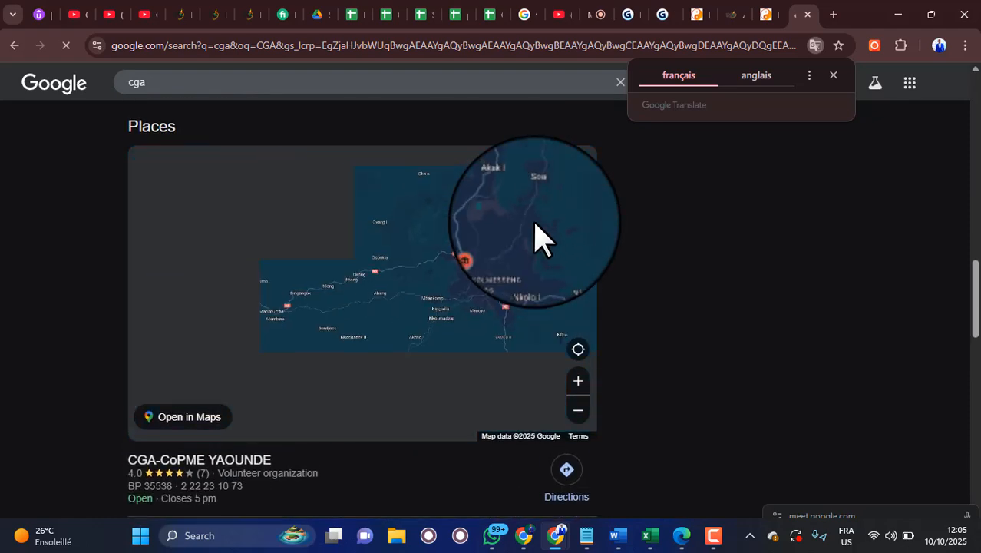
{"action": "scroll", "coordinate": [669, 384], "scroll_direction": "down", "scroll_amount": 3}
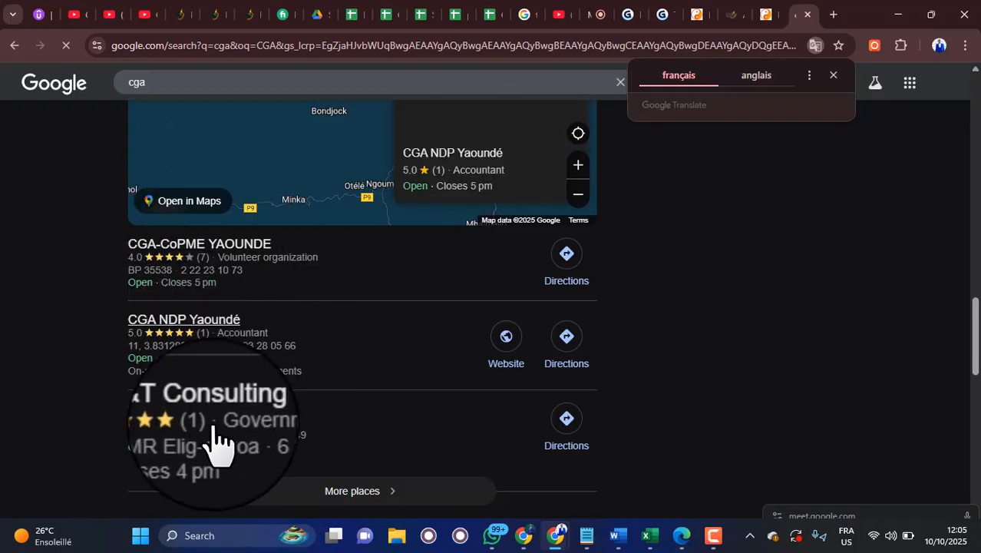
{"action": "scroll", "coordinate": [310, 437], "scroll_direction": "down", "scroll_amount": 1}
{"action": "scroll", "coordinate": [323, 430], "scroll_direction": "up", "scroll_amount": 3}
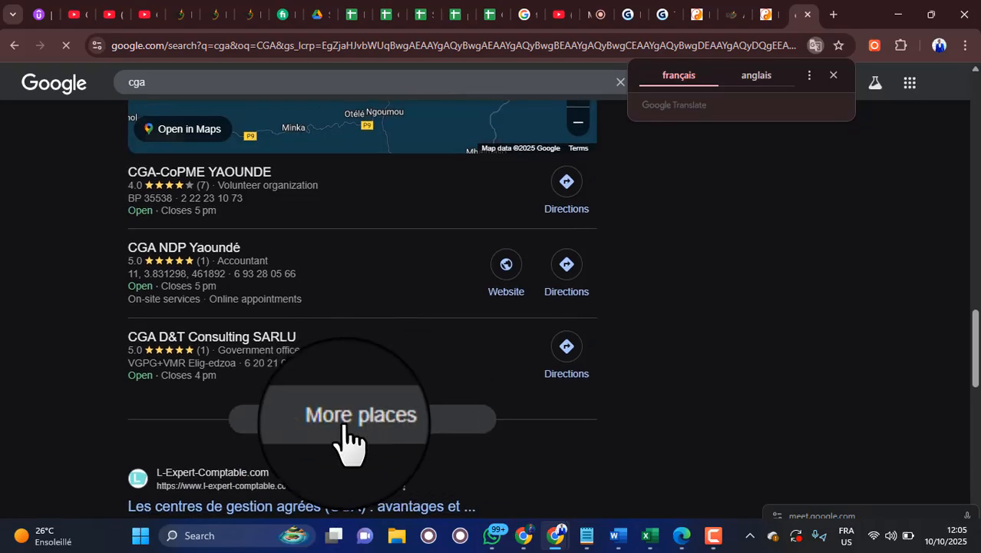
{"action": "scroll", "coordinate": [328, 290], "scroll_direction": "up", "scroll_amount": 3}
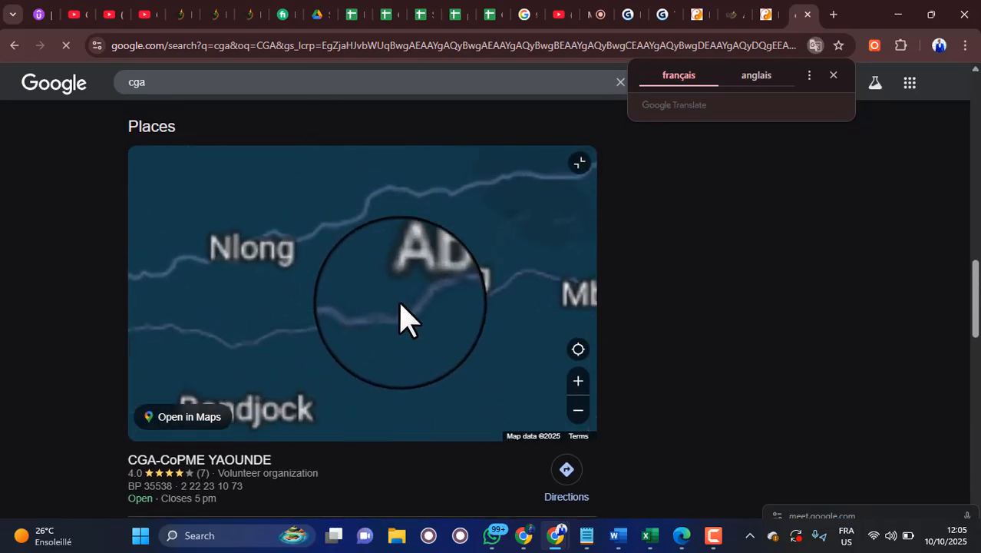
{"action": "scroll", "coordinate": [675, 292], "scroll_direction": "up", "scroll_amount": 5}
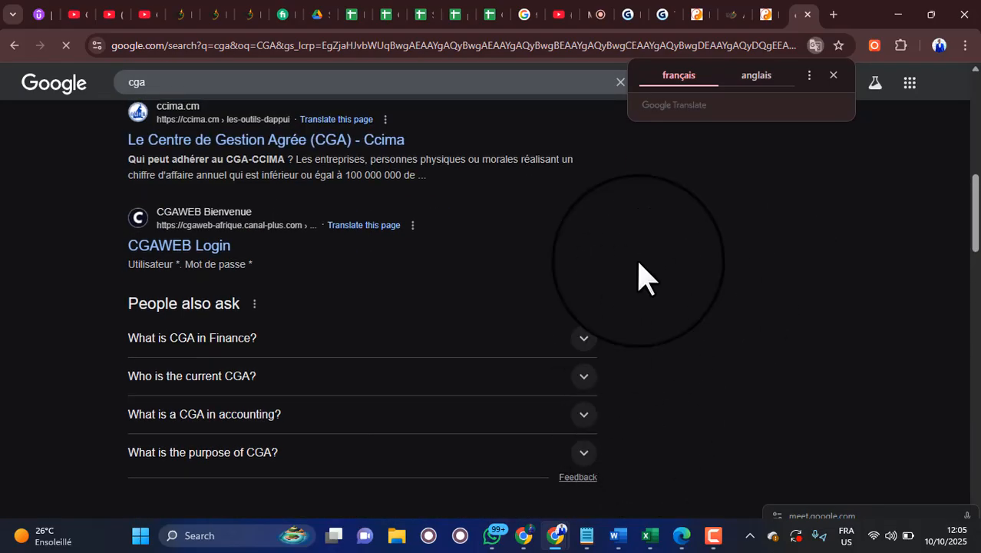
Return to the IGS/TVA/IR 2025 declaration list and highlight the Etat value of the September declaration
{"action": "left_click", "coordinate": [766, 19]}
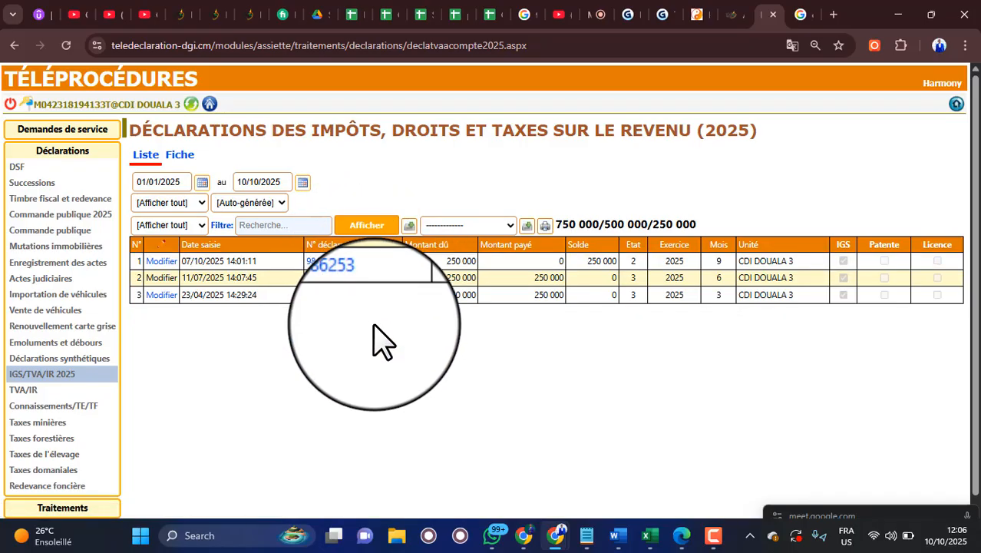
{"action": "double_click", "coordinate": [636, 261]}
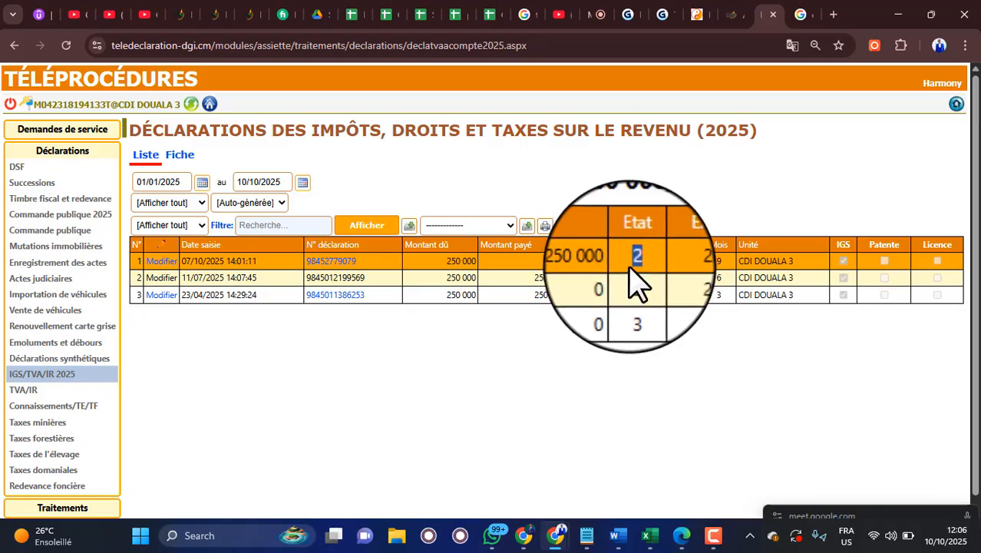
{"action": "left_click", "coordinate": [626, 294]}
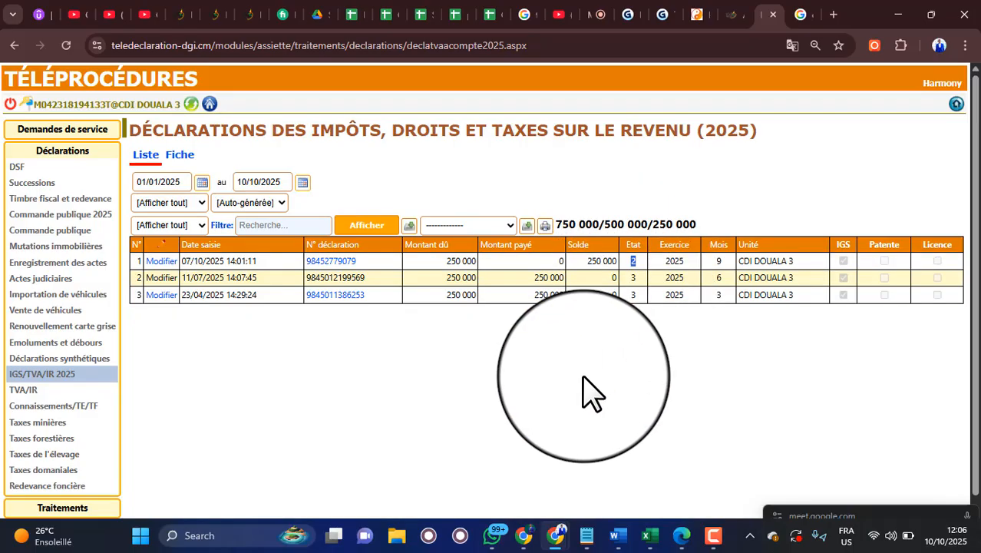
Expand the Demandes de service options beside the declaration list and enlarge the floating Google Meet window
{"action": "left_click", "coordinate": [87, 143]}
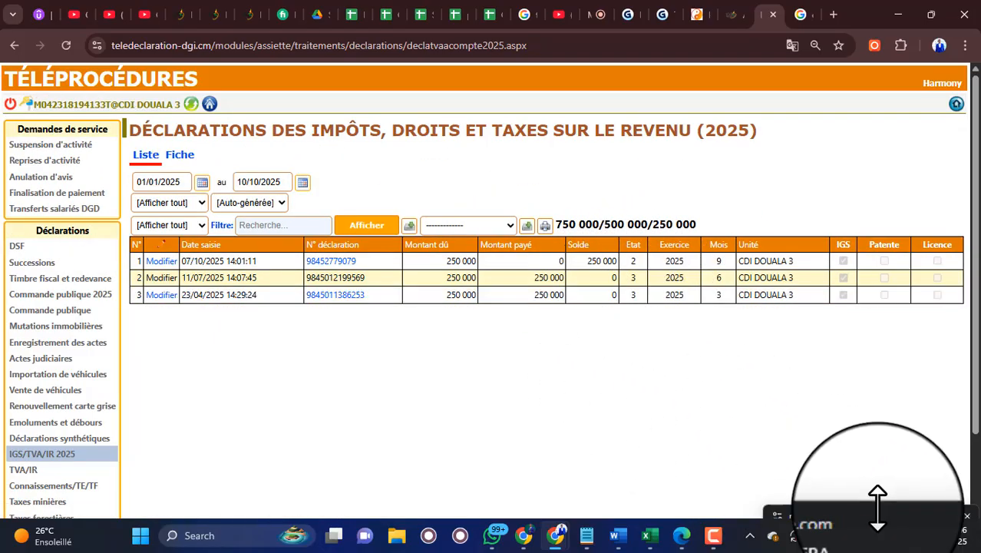
{"action": "left_click_drag", "start_coordinate": [887, 512], "coordinate": [889, 448]}
{"action": "left_click", "coordinate": [512, 343]}
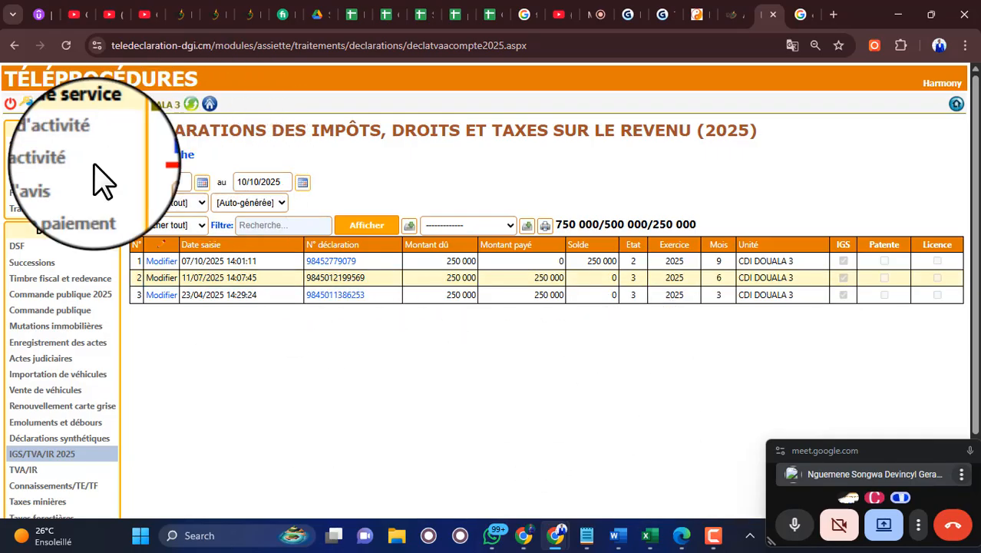
Display the blank declaration creation form (Fiche) for IGS/TVA/IR 2025
{"action": "left_click", "coordinate": [180, 158]}
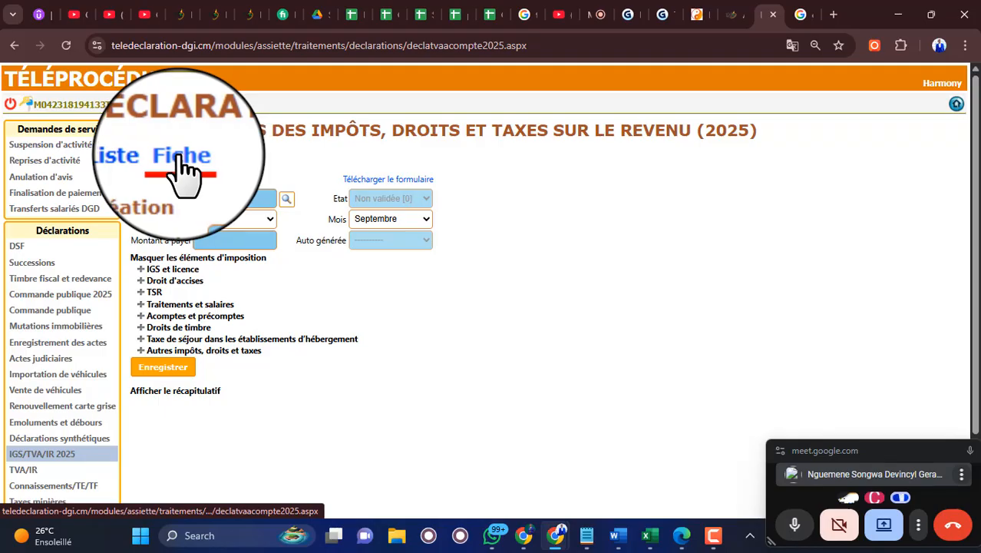
{"action": "scroll", "coordinate": [448, 261], "scroll_direction": "down", "scroll_amount": 1}
{"action": "scroll", "coordinate": [453, 278], "scroll_direction": "up", "scroll_amount": 1}
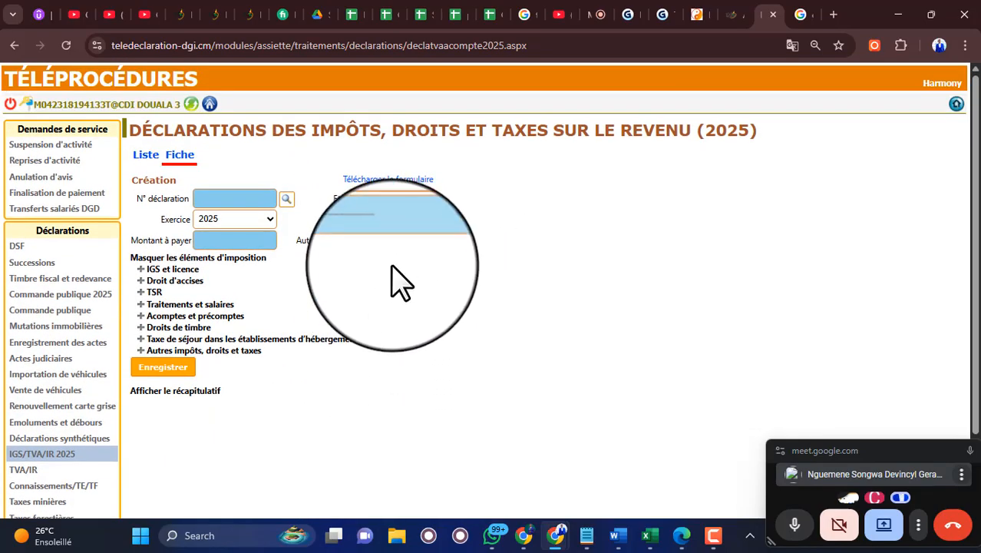
Open the September 2025 declaration from the list, expand its IGS et licence section for review and collapse it again
{"action": "left_click", "coordinate": [146, 155]}
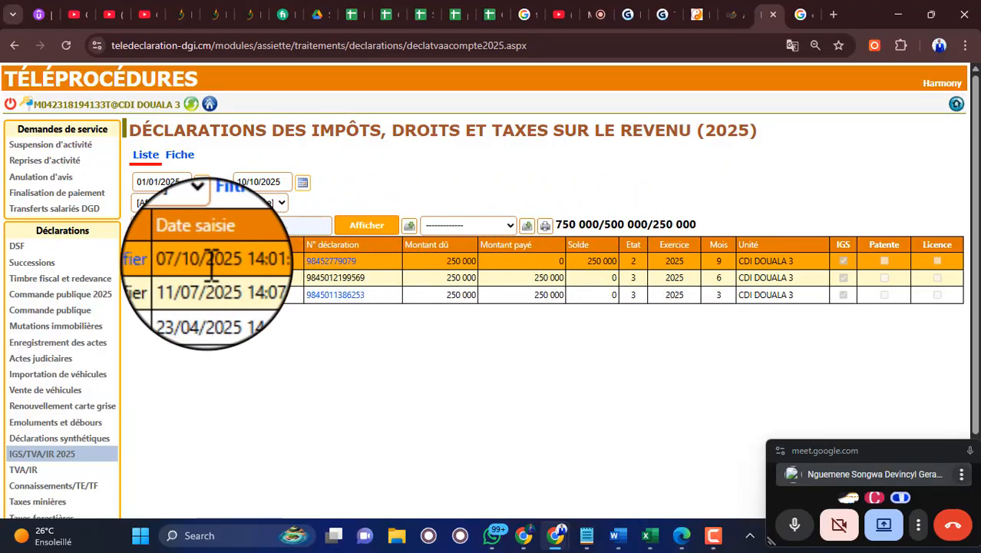
{"action": "left_click", "coordinate": [164, 261]}
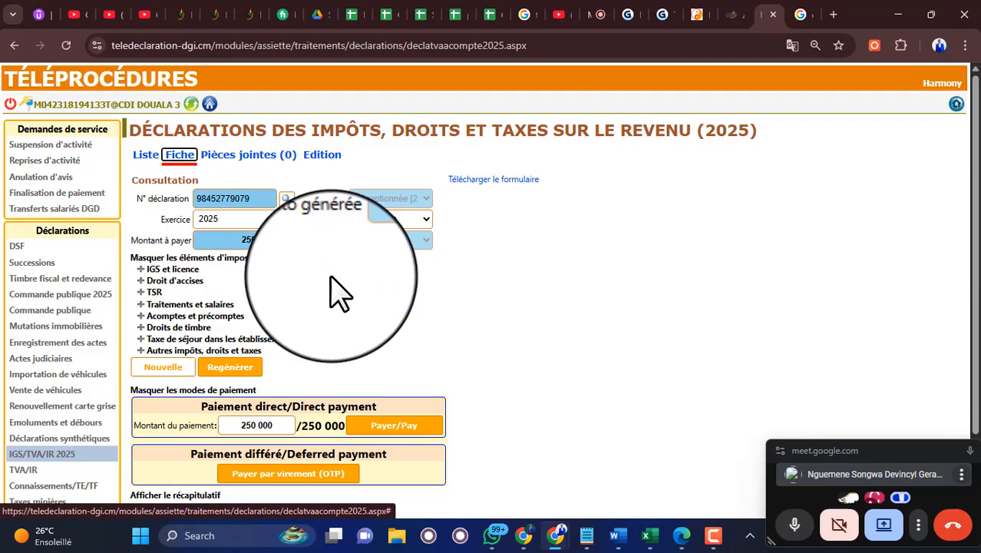
{"action": "scroll", "coordinate": [624, 309], "scroll_direction": "down", "scroll_amount": 2}
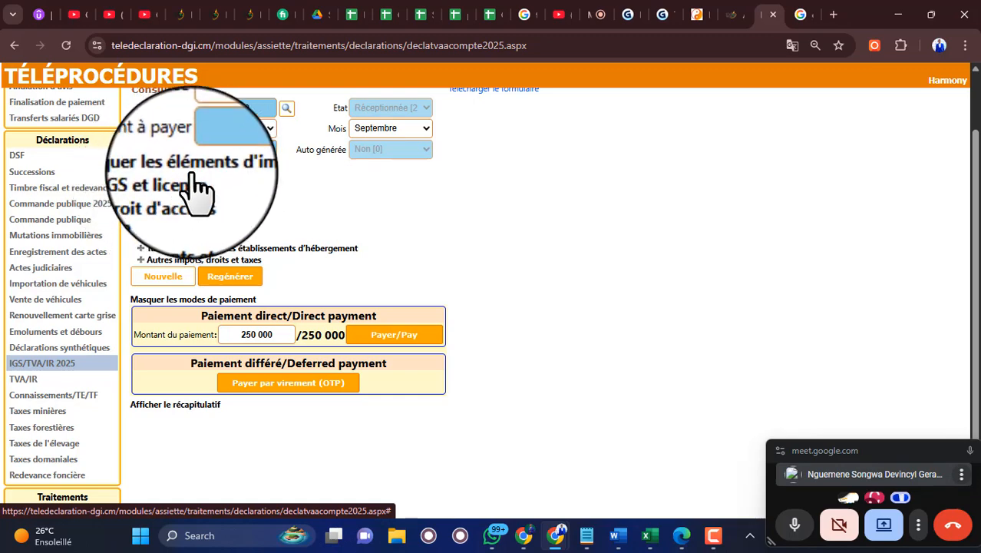
{"action": "left_click", "coordinate": [140, 182]}
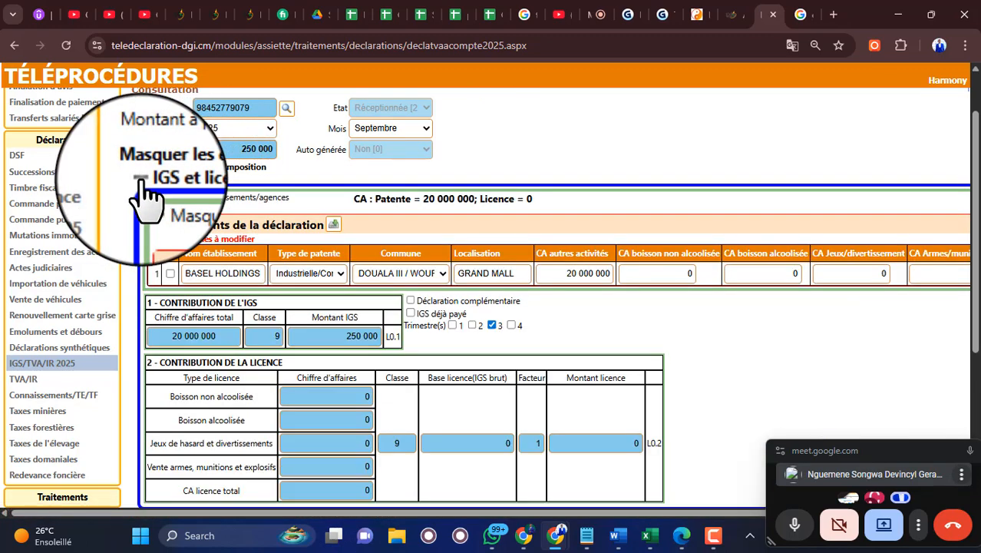
{"action": "scroll", "coordinate": [467, 361], "scroll_direction": "down", "scroll_amount": 4}
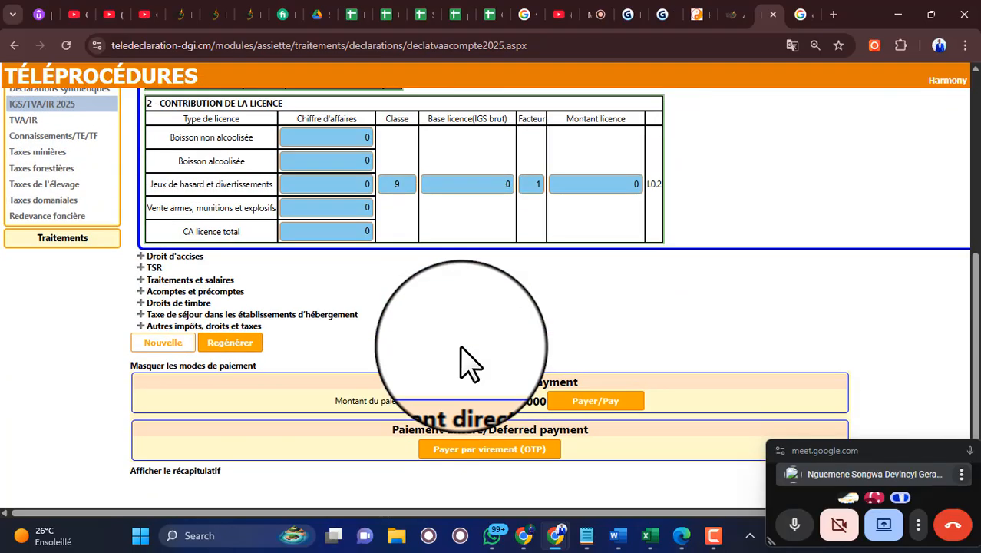
{"action": "scroll", "coordinate": [467, 362], "scroll_direction": "up", "scroll_amount": 4}
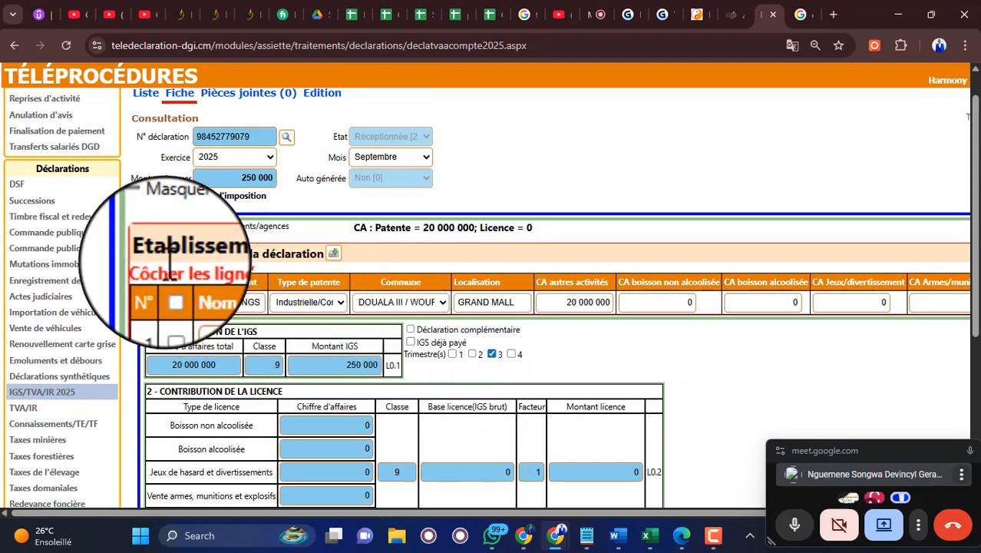
{"action": "left_click", "coordinate": [140, 208]}
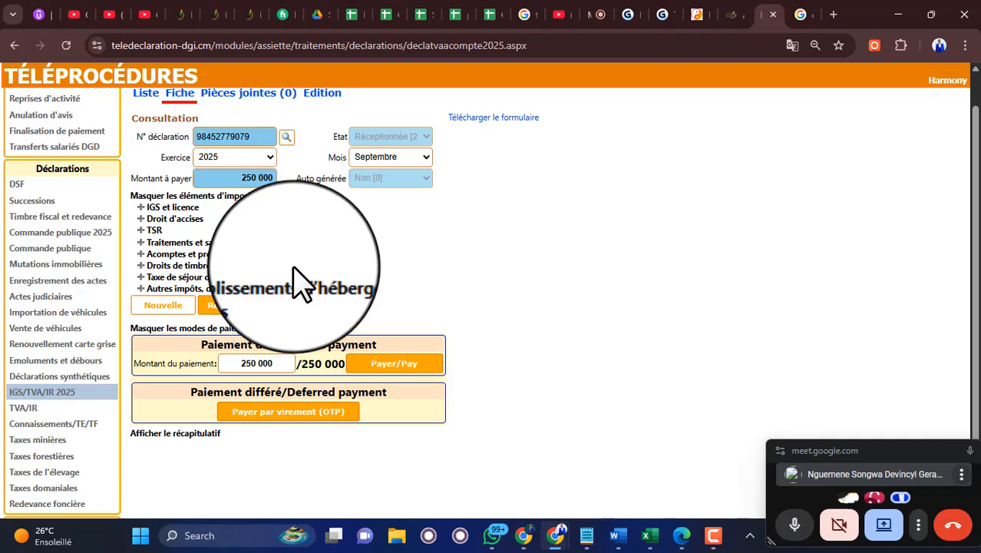
Show the September 2025 declaration's récapitulatif and review its tax lines, from IGS and Patente down to the stamp duties
{"action": "scroll", "coordinate": [288, 299], "scroll_direction": "down", "scroll_amount": 1}
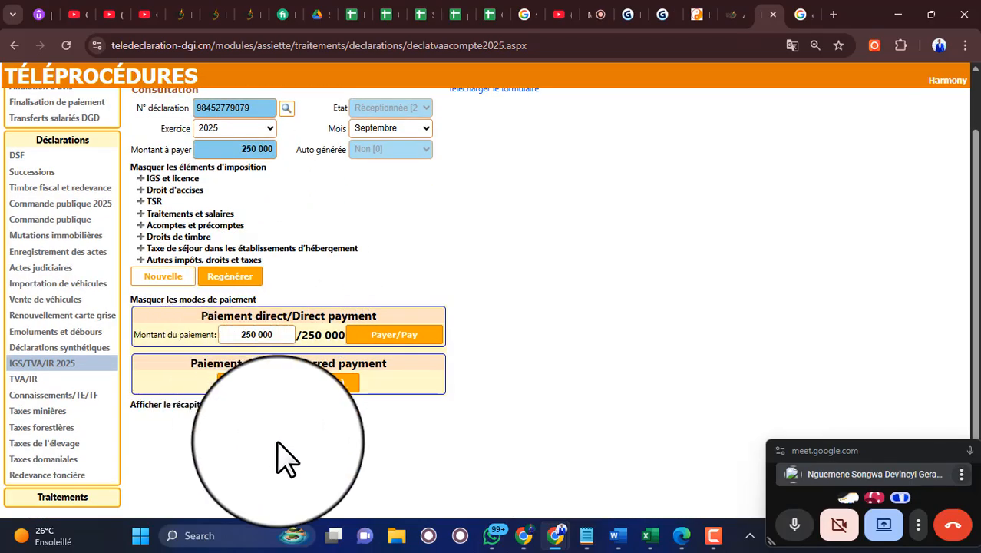
{"action": "left_click", "coordinate": [185, 405]}
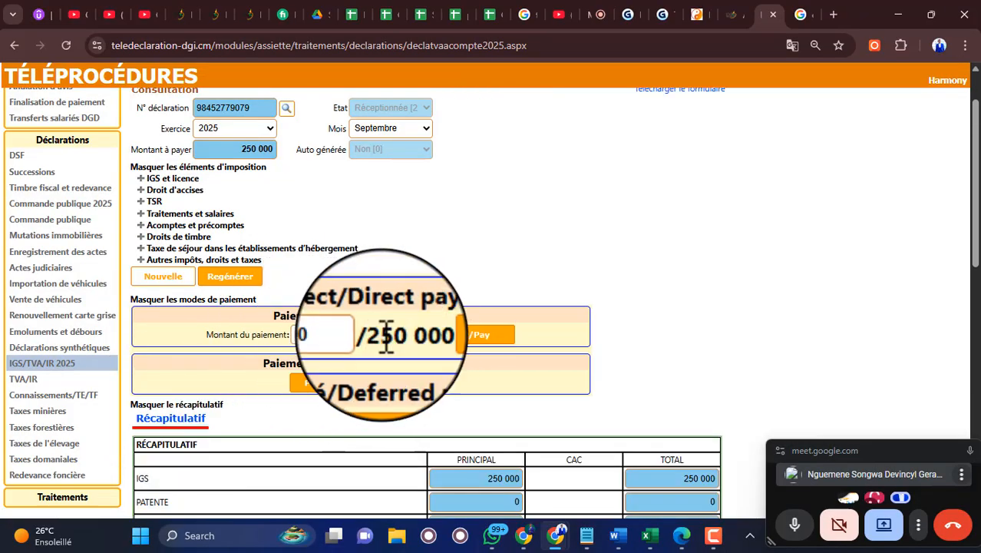
{"action": "scroll", "coordinate": [553, 323], "scroll_direction": "down", "scroll_amount": 6}
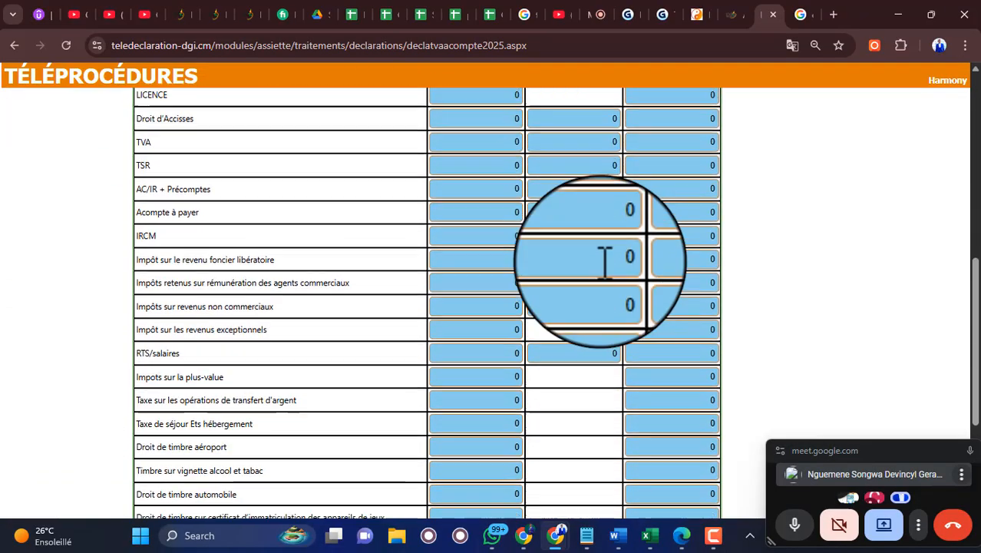
{"action": "scroll", "coordinate": [607, 269], "scroll_direction": "down", "scroll_amount": 3}
{"action": "scroll", "coordinate": [607, 272], "scroll_direction": "up", "scroll_amount": 4}
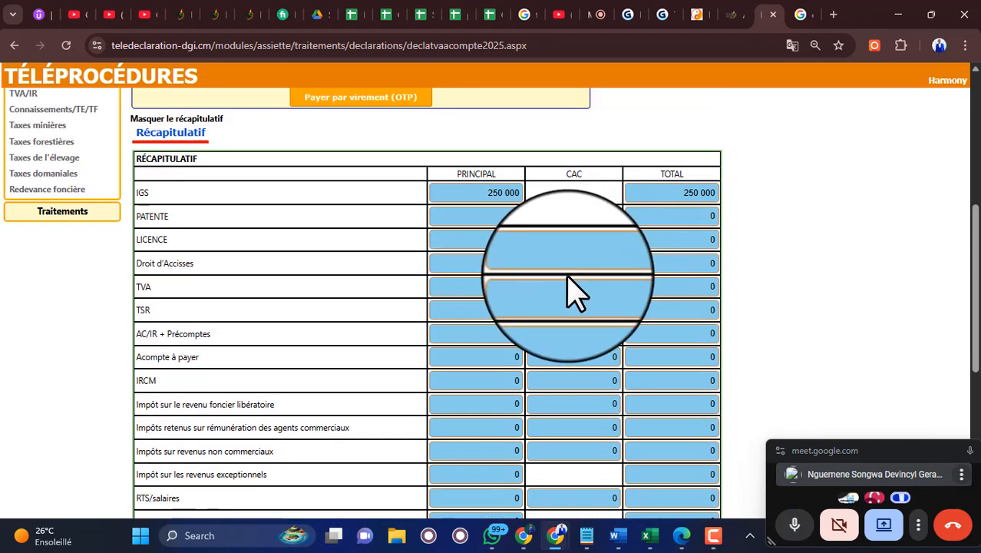
{"action": "scroll", "coordinate": [574, 292], "scroll_direction": "down", "scroll_amount": 1}
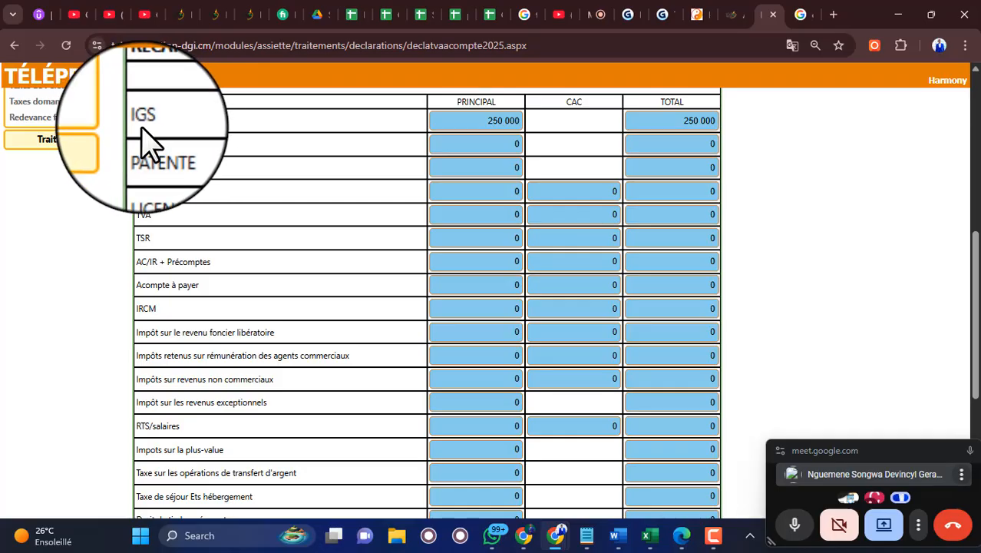
Review the rest of the récapitulatif down to the penalty and total payable lines, and return to the declaration header and payment modes
{"action": "scroll", "coordinate": [353, 342], "scroll_direction": "down", "scroll_amount": 4}
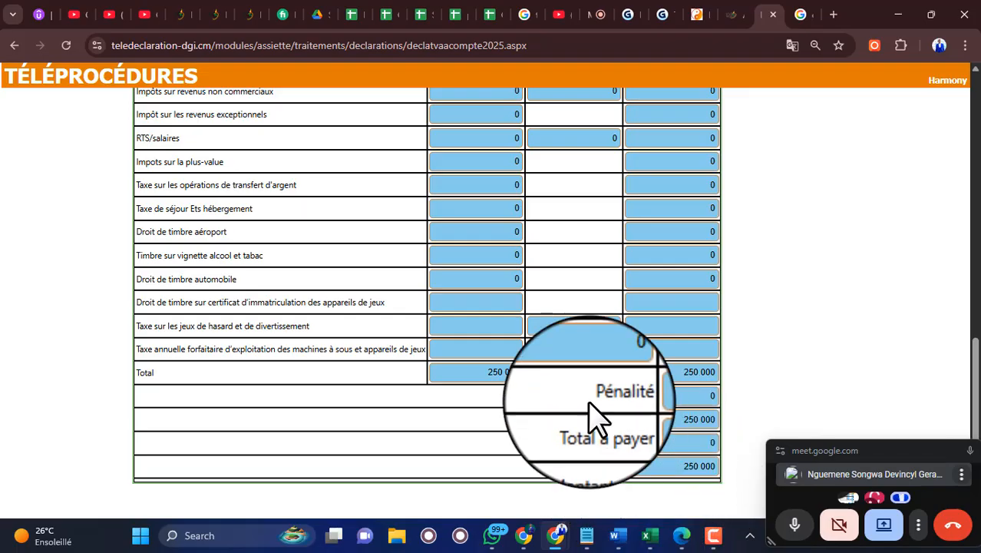
{"action": "scroll", "coordinate": [589, 413], "scroll_direction": "up", "scroll_amount": 10}
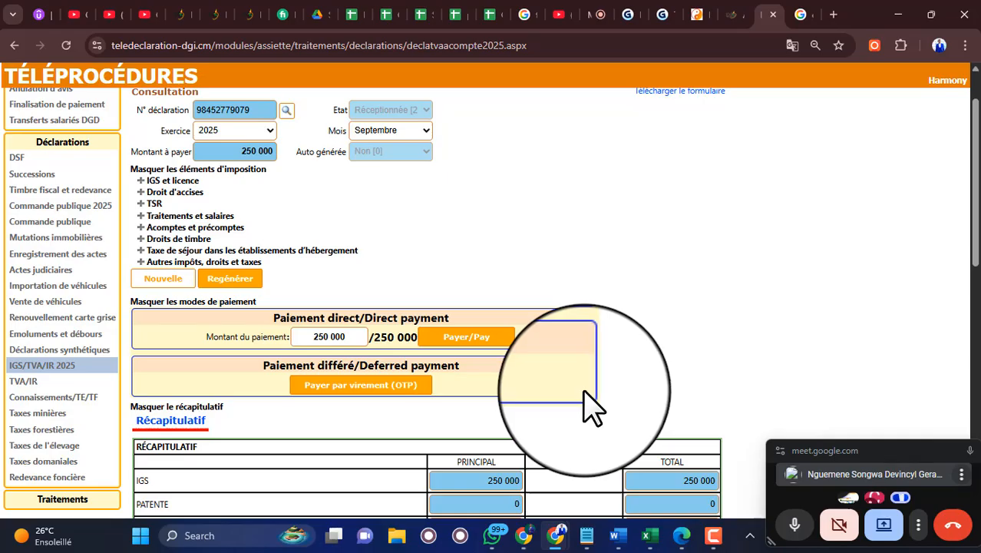
{"action": "scroll", "coordinate": [583, 391], "scroll_direction": "up", "scroll_amount": 2}
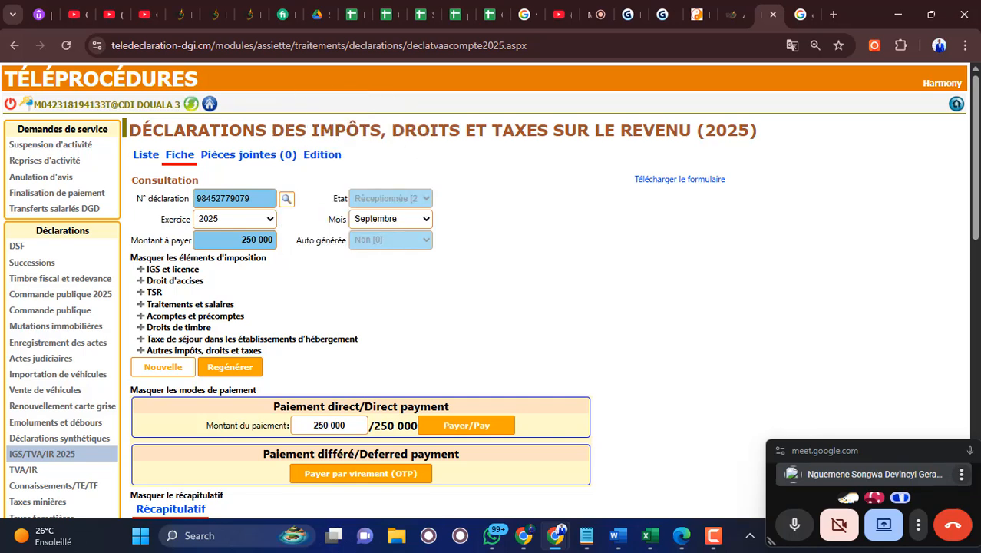
Open the September 2025 declaration's Edition page to show its options for displaying the declaration and the avis d'imposition
{"action": "left_click", "coordinate": [321, 161]}
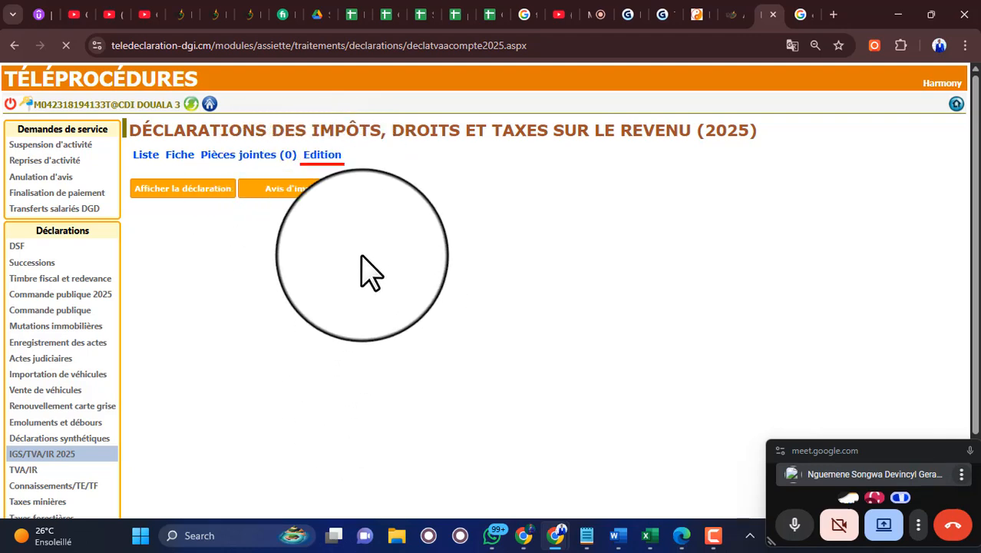
{"action": "scroll", "coordinate": [374, 291], "scroll_direction": "down", "scroll_amount": 1}
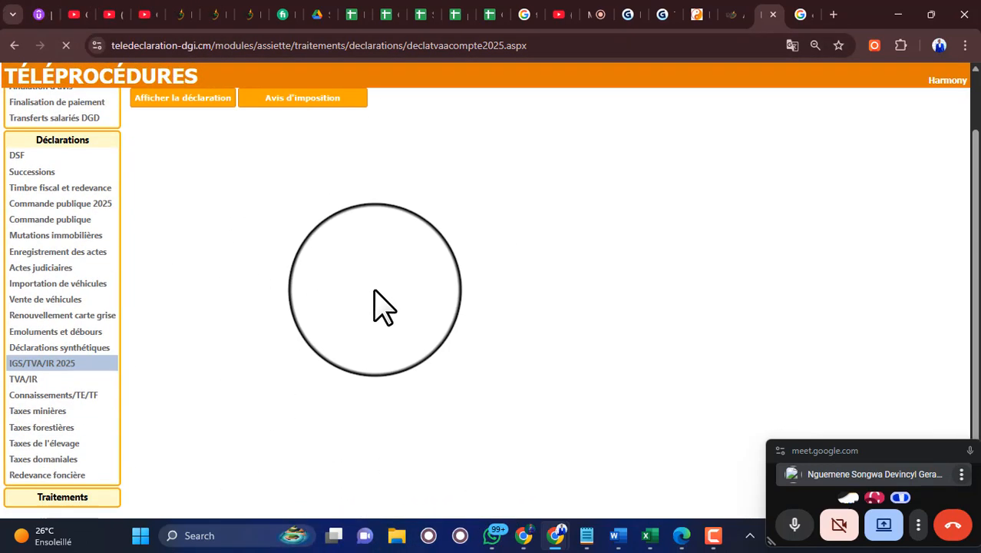
{"action": "scroll", "coordinate": [374, 290], "scroll_direction": "up", "scroll_amount": 2}
{"action": "scroll", "coordinate": [373, 287], "scroll_direction": "down", "scroll_amount": 2}
{"action": "scroll", "coordinate": [372, 287], "scroll_direction": "up", "scroll_amount": 2}
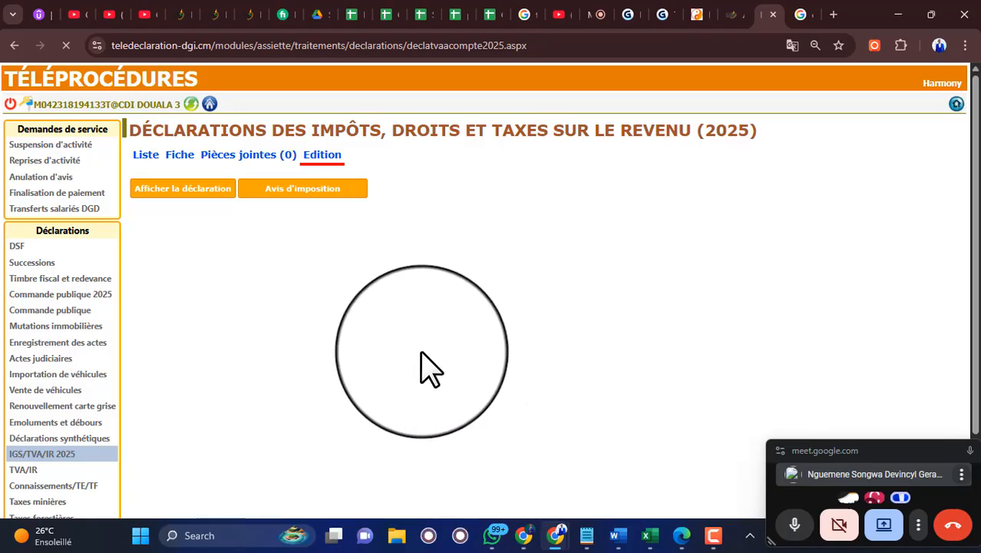
{"action": "scroll", "coordinate": [422, 353], "scroll_direction": "down", "scroll_amount": 2}
{"action": "scroll", "coordinate": [421, 355], "scroll_direction": "up", "scroll_amount": 2}
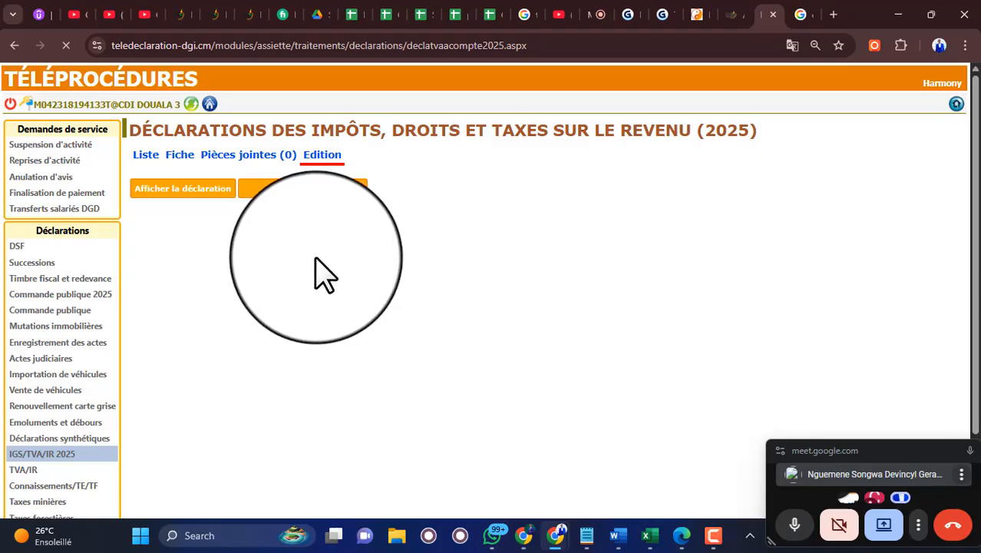
{"action": "scroll", "coordinate": [330, 322], "scroll_direction": "down", "scroll_amount": 1}
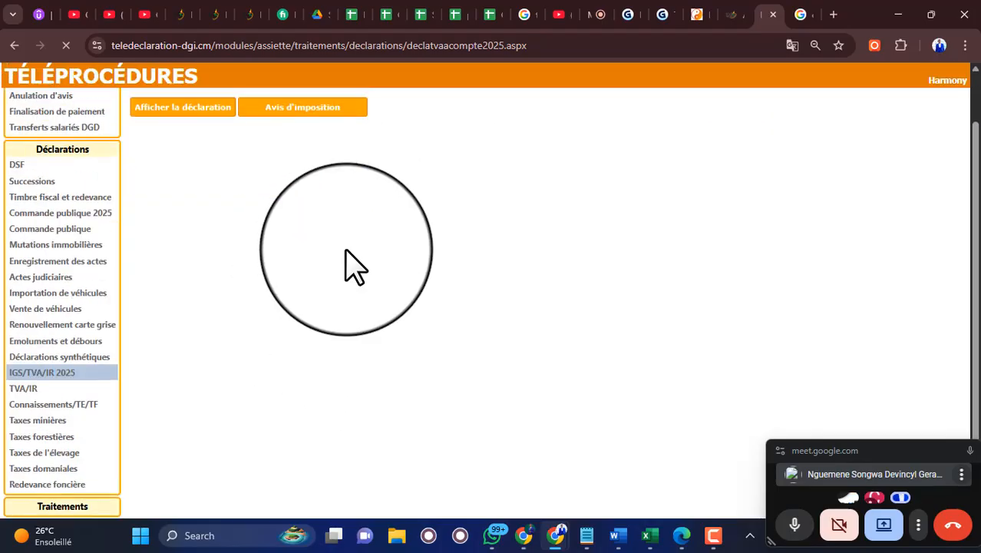
{"action": "scroll", "coordinate": [347, 250], "scroll_direction": "up", "scroll_amount": 2}
{"action": "scroll", "coordinate": [347, 250], "scroll_direction": "down", "scroll_amount": 2}
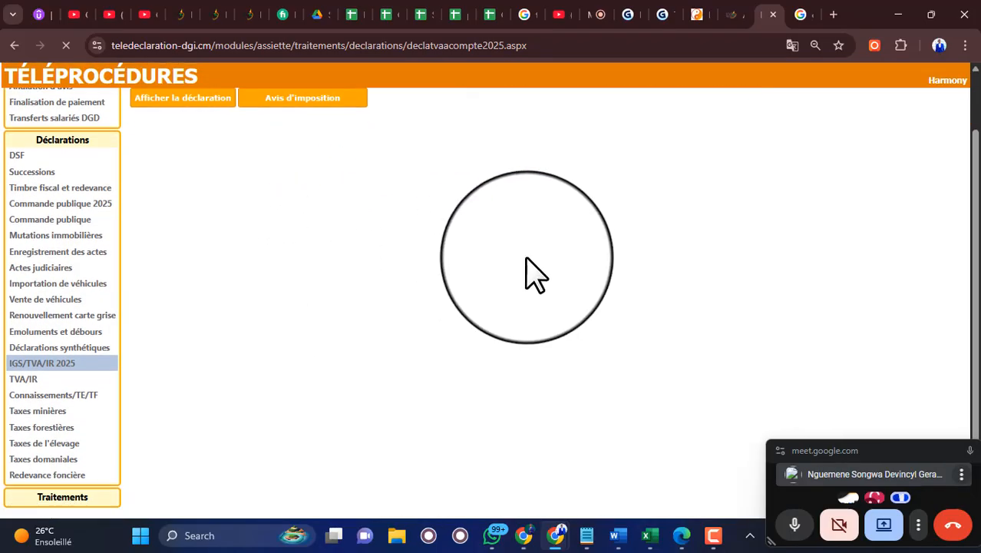
{"action": "scroll", "coordinate": [542, 283], "scroll_direction": "up", "scroll_amount": 1}
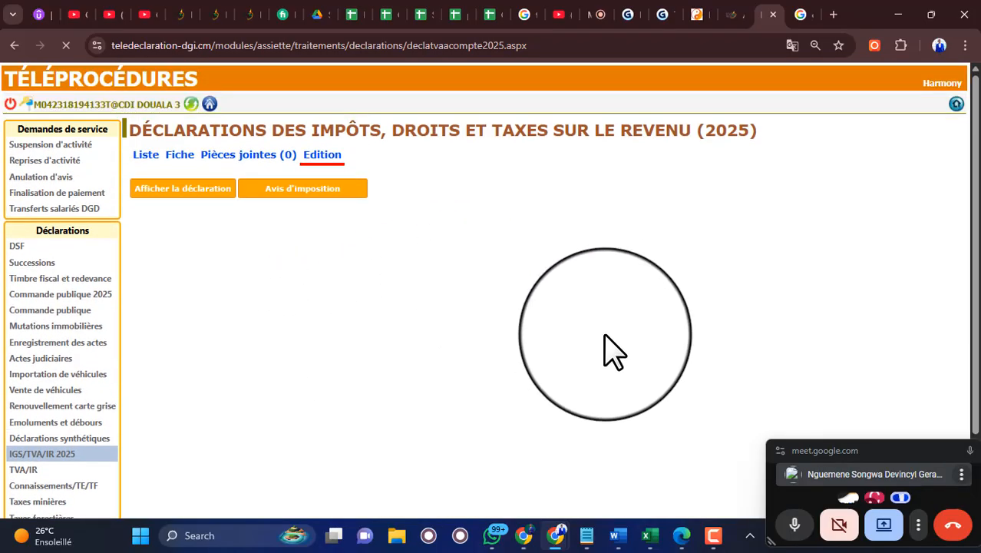
{"action": "left_click", "coordinate": [718, 538]}
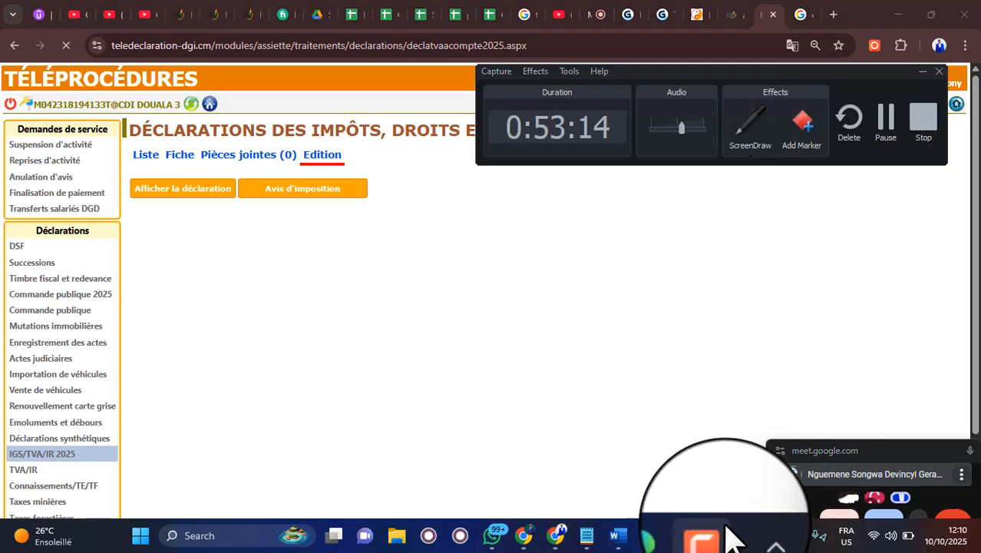
{"action": "left_click", "coordinate": [887, 123]}
{"action": "left_click", "coordinate": [887, 136]}
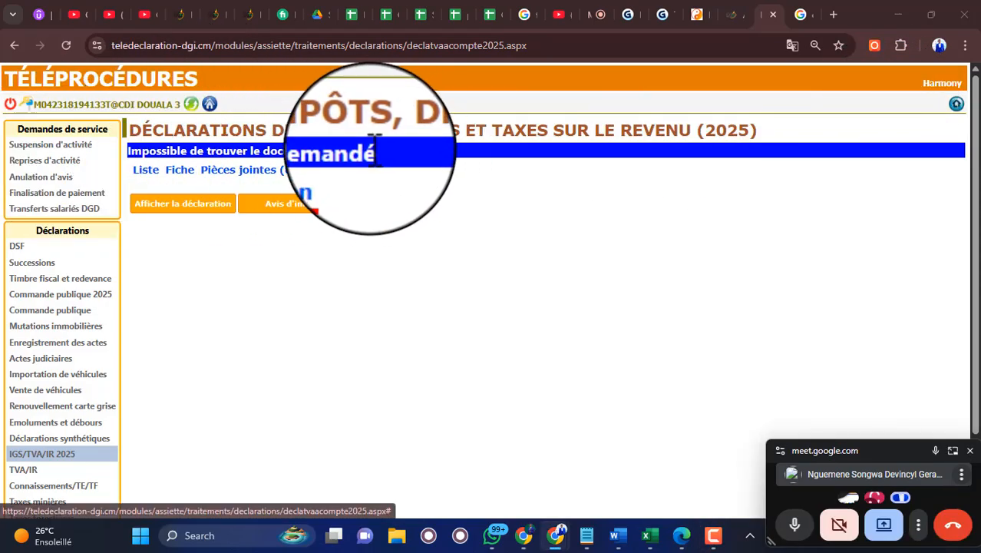
Return to the September 2025 declaration's Fiche and look over its payment modes and récapitulatif
{"action": "left_click", "coordinate": [179, 169]}
{"action": "scroll", "coordinate": [558, 357], "scroll_direction": "down", "scroll_amount": 5}
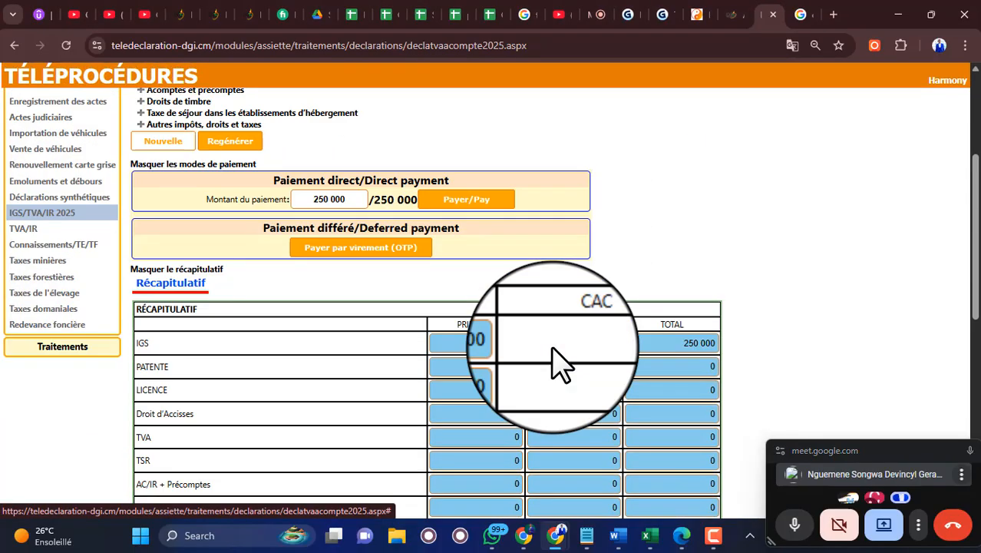
{"action": "scroll", "coordinate": [559, 360], "scroll_direction": "up", "scroll_amount": 5}
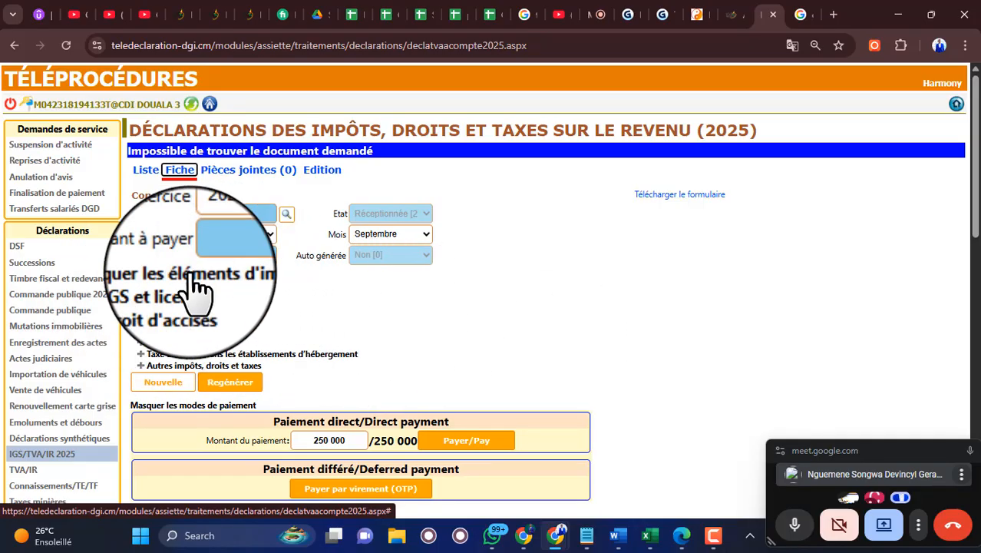
Expand the IGS et licence section and review the establishment row, the IGS contribution, the selected quarter and the licence contribution
{"action": "left_click", "coordinate": [141, 288]}
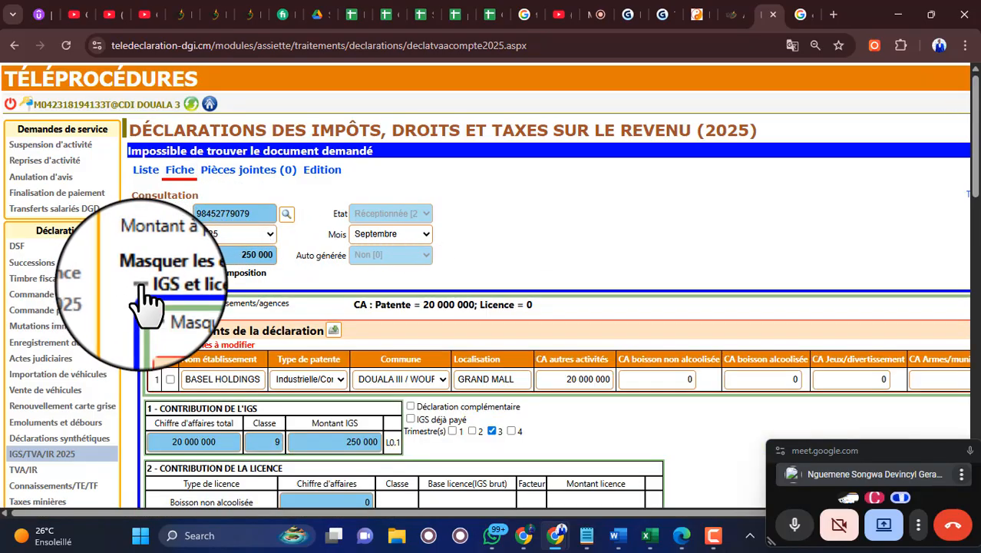
{"action": "scroll", "coordinate": [515, 437], "scroll_direction": "down", "scroll_amount": 2}
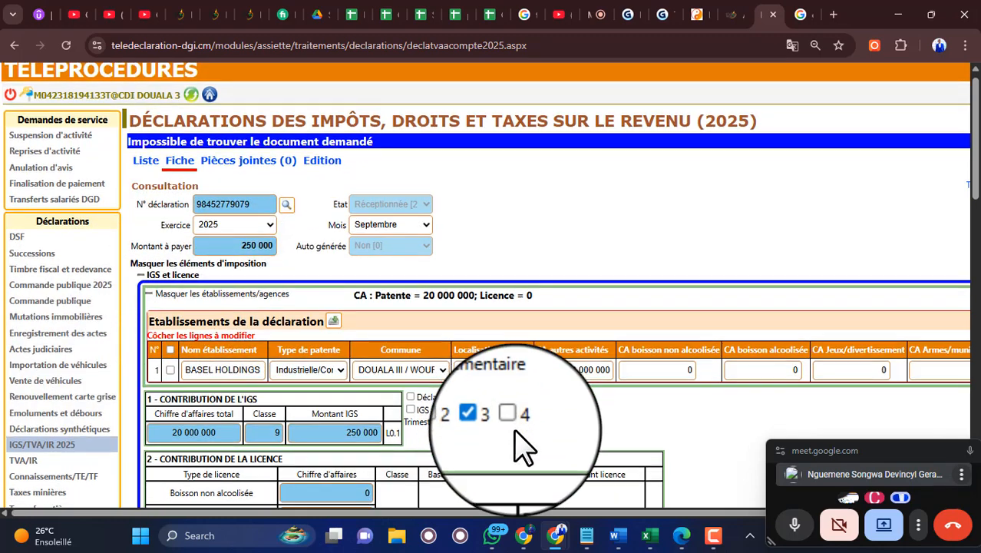
{"action": "scroll", "coordinate": [574, 245], "scroll_direction": "down", "scroll_amount": 2}
{"action": "scroll", "coordinate": [606, 230], "scroll_direction": "up", "scroll_amount": 2}
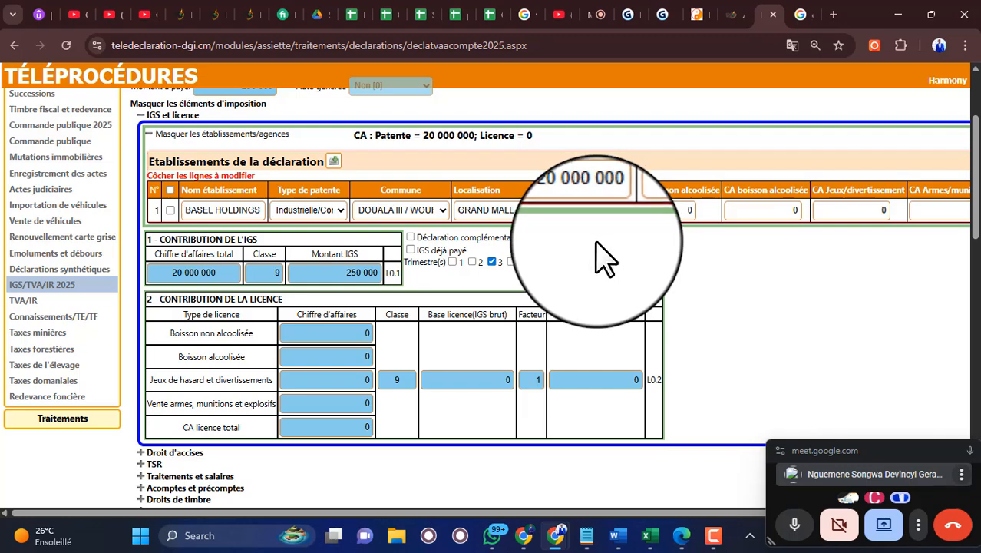
{"action": "scroll", "coordinate": [604, 257], "scroll_direction": "up", "scroll_amount": 3}
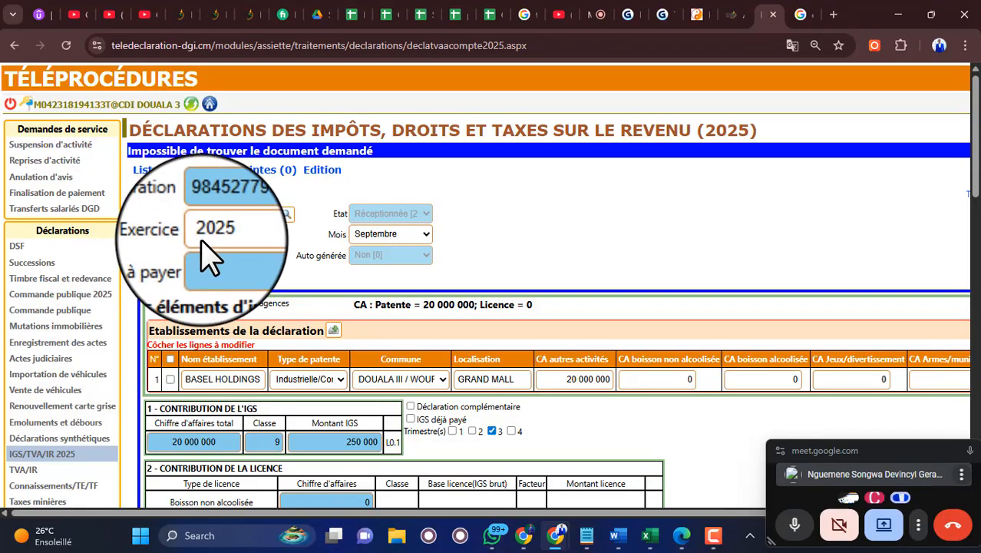
{"action": "scroll", "coordinate": [533, 265], "scroll_direction": "down", "scroll_amount": 2}
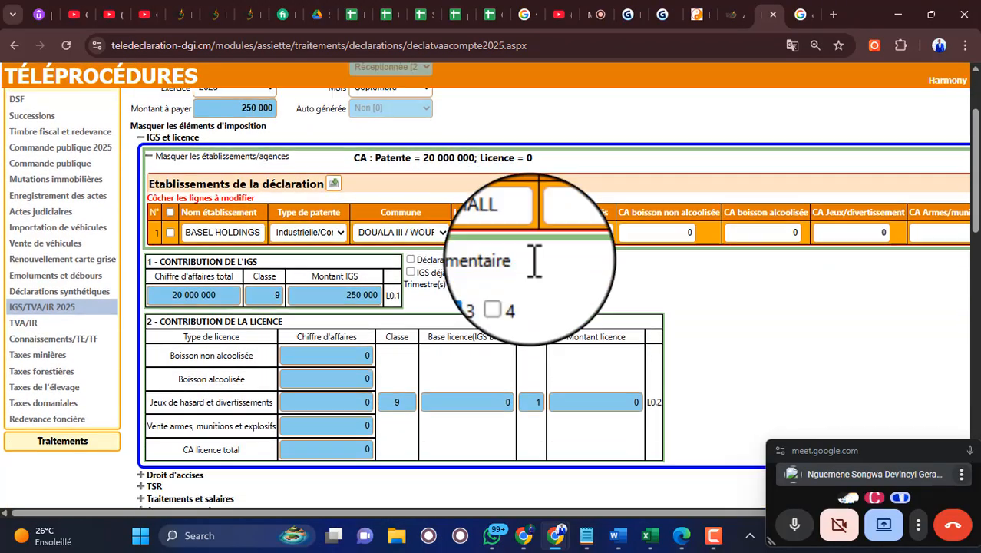
{"action": "scroll", "coordinate": [533, 260], "scroll_direction": "down", "scroll_amount": 2}
{"action": "scroll", "coordinate": [532, 269], "scroll_direction": "up", "scroll_amount": 2}
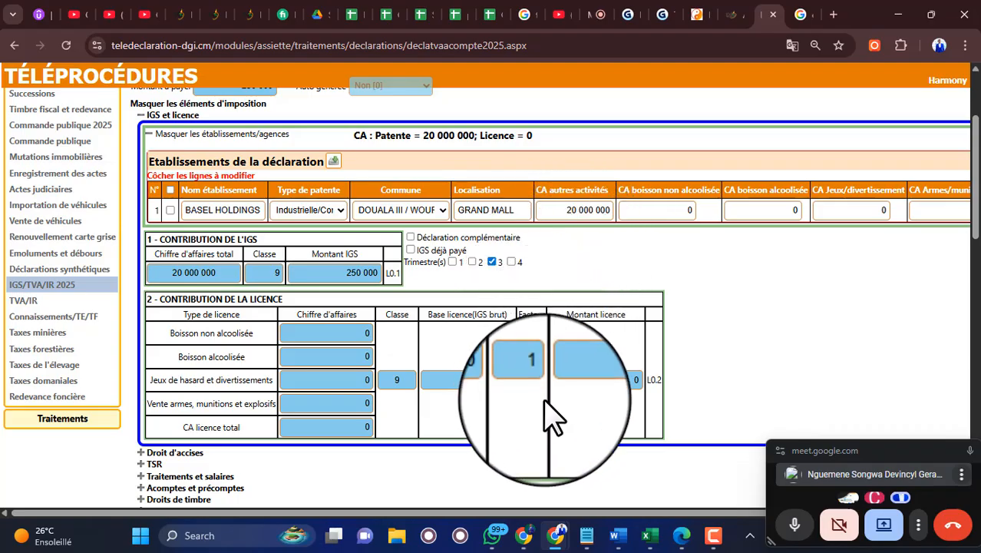
{"action": "scroll", "coordinate": [526, 394], "scroll_direction": "up", "scroll_amount": 3}
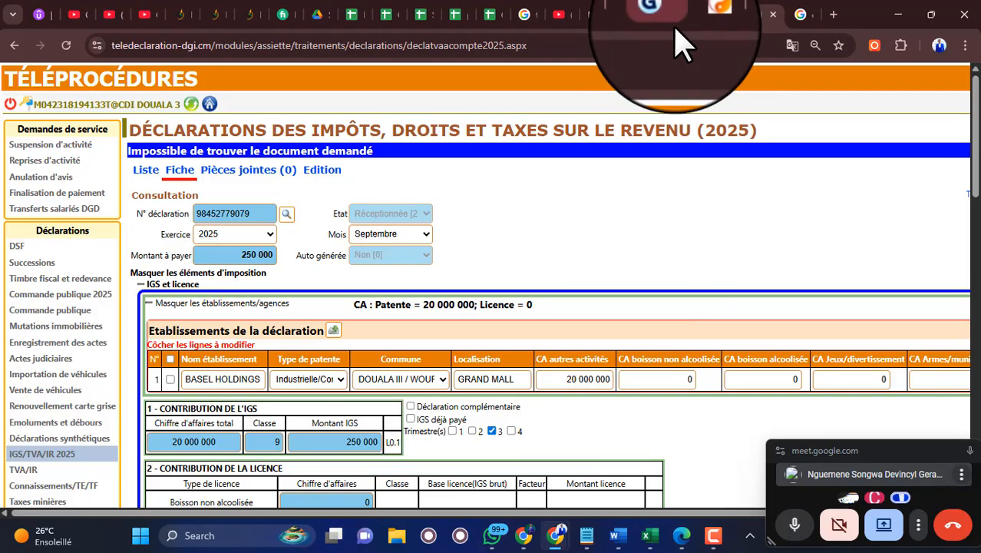
Show the IGS class chart in the 2025 tax innovations presentation and move the floating Google Meet window clear of its class labels
{"action": "left_click", "coordinate": [625, 17]}
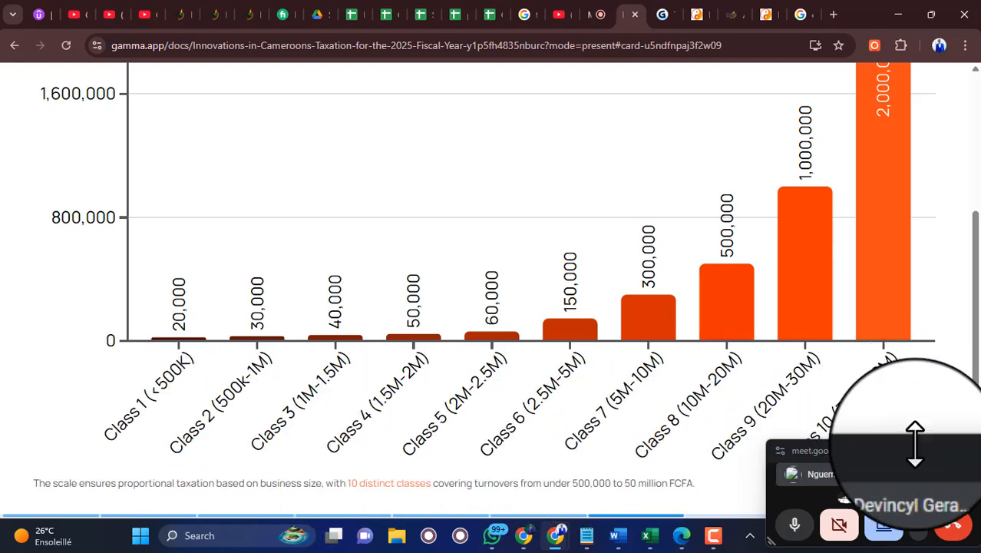
{"action": "left_click_drag", "start_coordinate": [914, 454], "coordinate": [909, 491]}
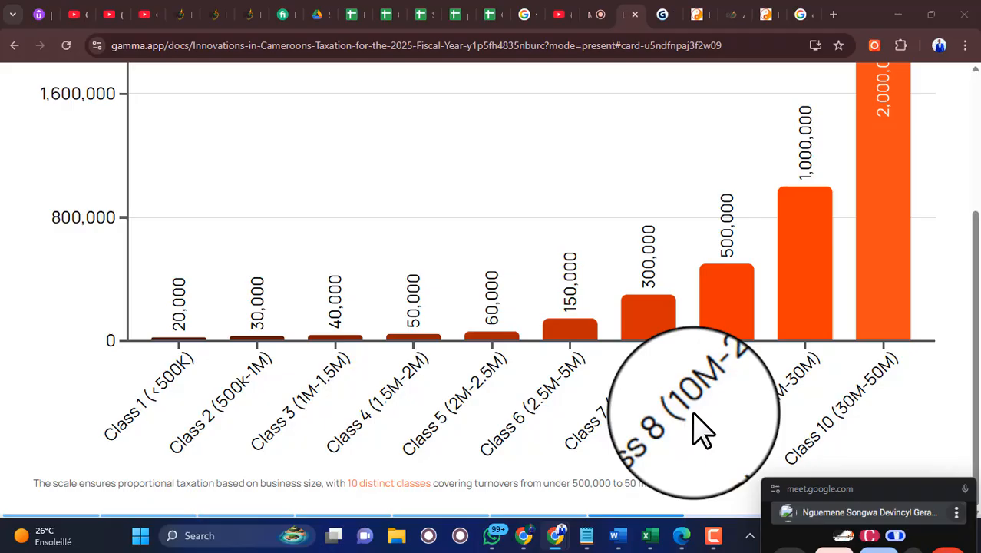
{"action": "mouse_move", "coordinate": [724, 329]}
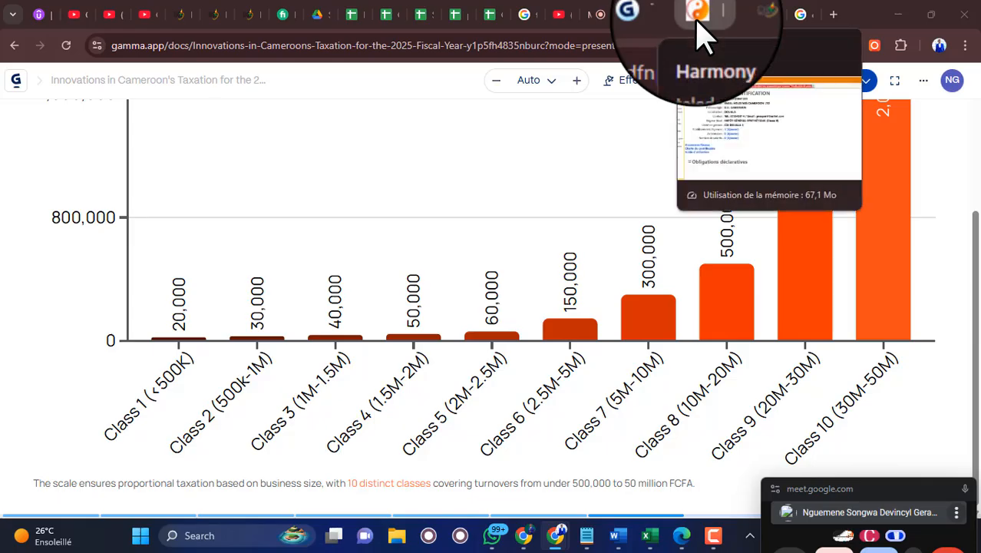
Show the Simplified Tax Regime slide and highlight its Company Tax (IS) line, followed by its monthly installment line
{"action": "left_click", "coordinate": [658, 16]}
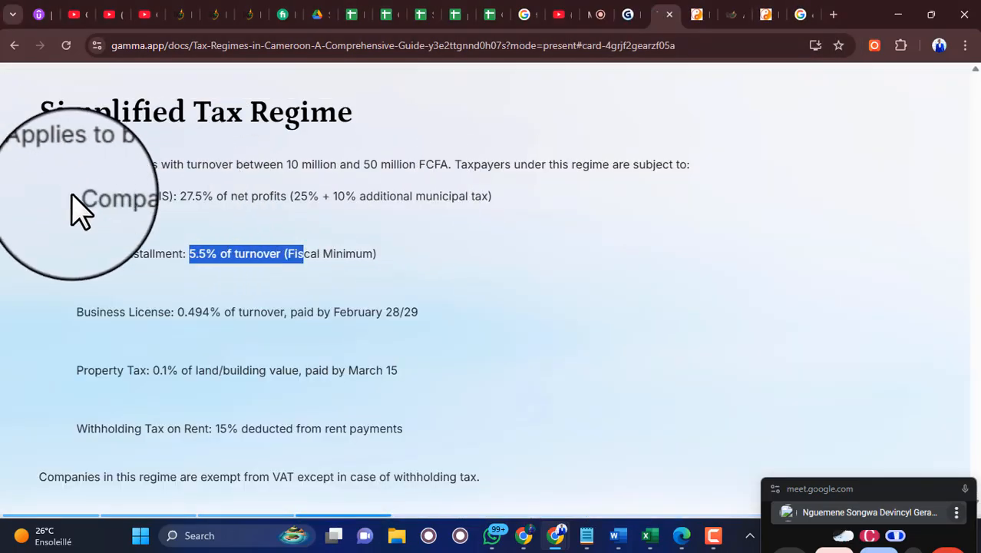
{"action": "left_click_drag", "start_coordinate": [76, 197], "coordinate": [317, 198]}
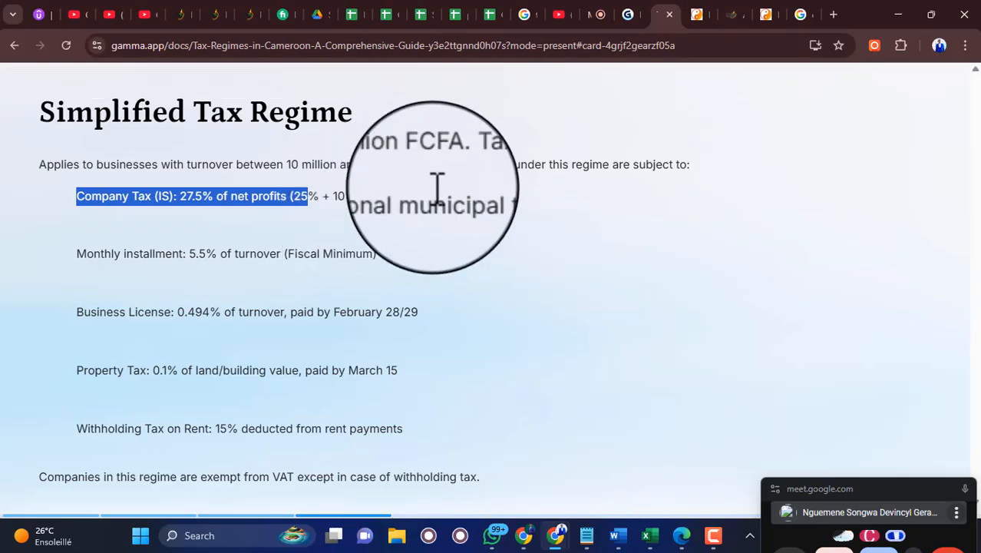
{"action": "left_click_drag", "start_coordinate": [504, 195], "coordinate": [360, 196]}
{"action": "left_click_drag", "start_coordinate": [201, 188], "coordinate": [66, 197]}
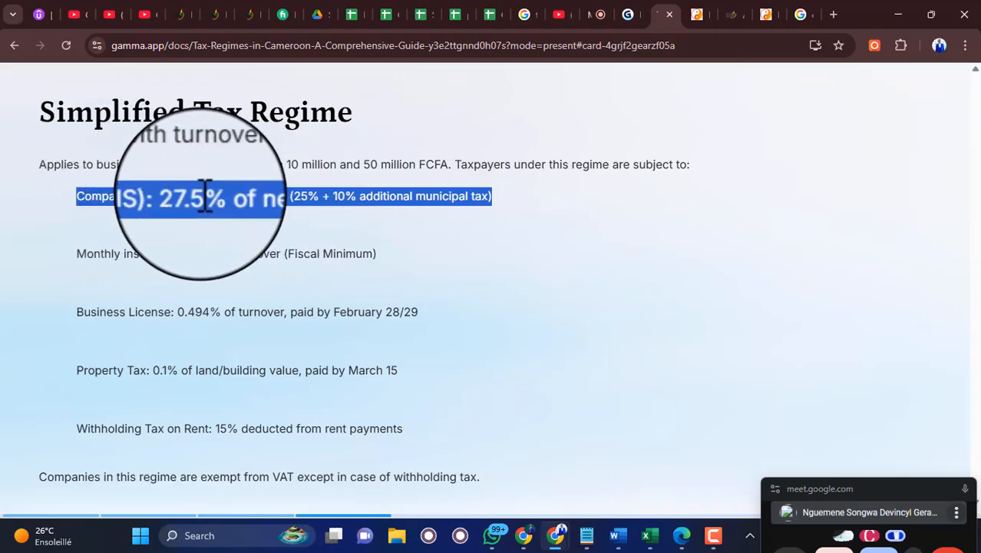
{"action": "left_click", "coordinate": [82, 198]}
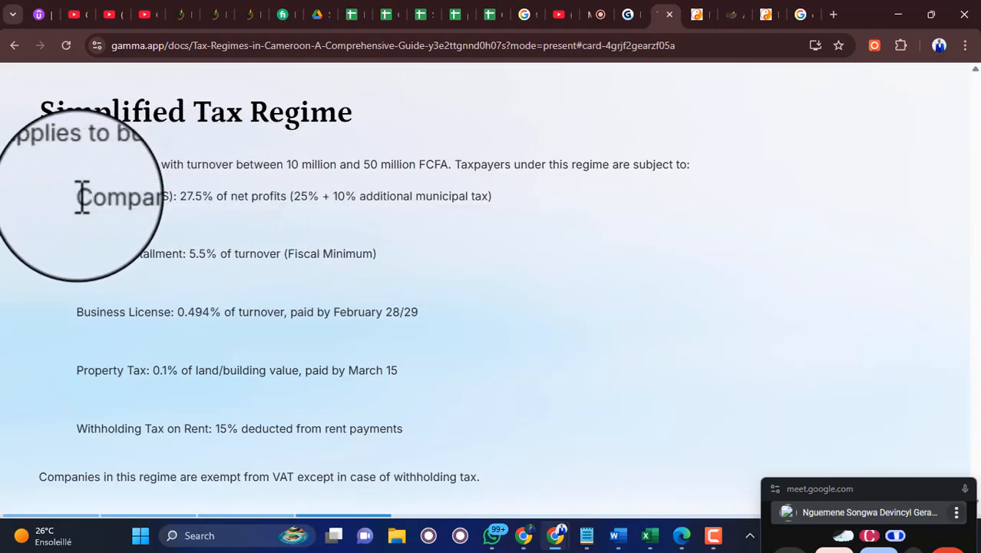
{"action": "left_click_drag", "start_coordinate": [78, 197], "coordinate": [506, 197]}
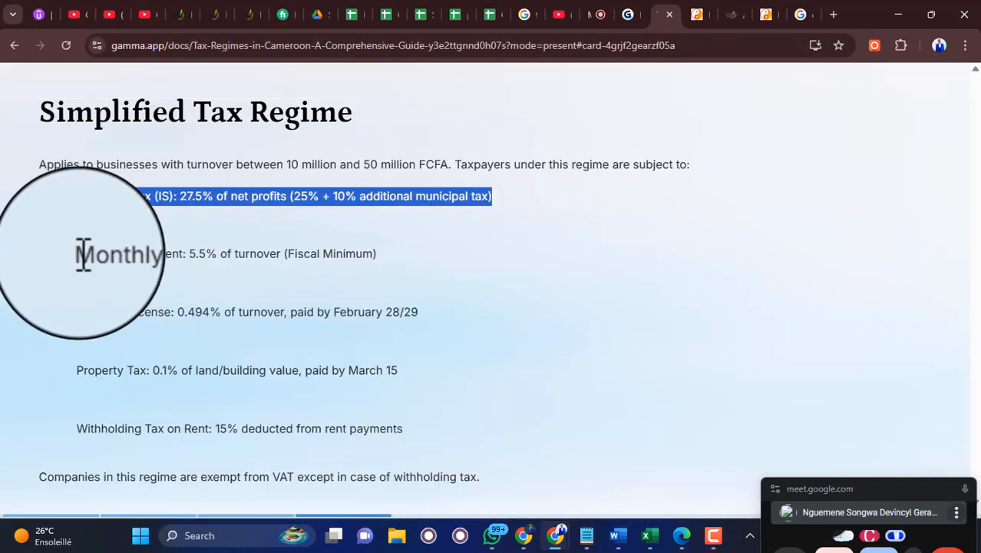
{"action": "left_click_drag", "start_coordinate": [79, 253], "coordinate": [384, 259]}
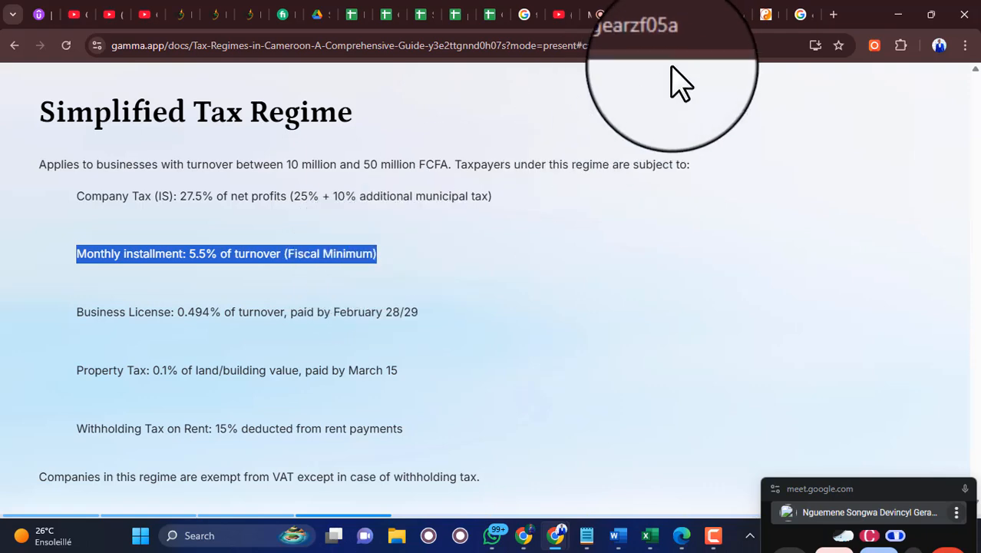
Go back to the September 2025 declaration in Harmony and review its IGS and licence contribution tables
{"action": "left_click", "coordinate": [698, 15]}
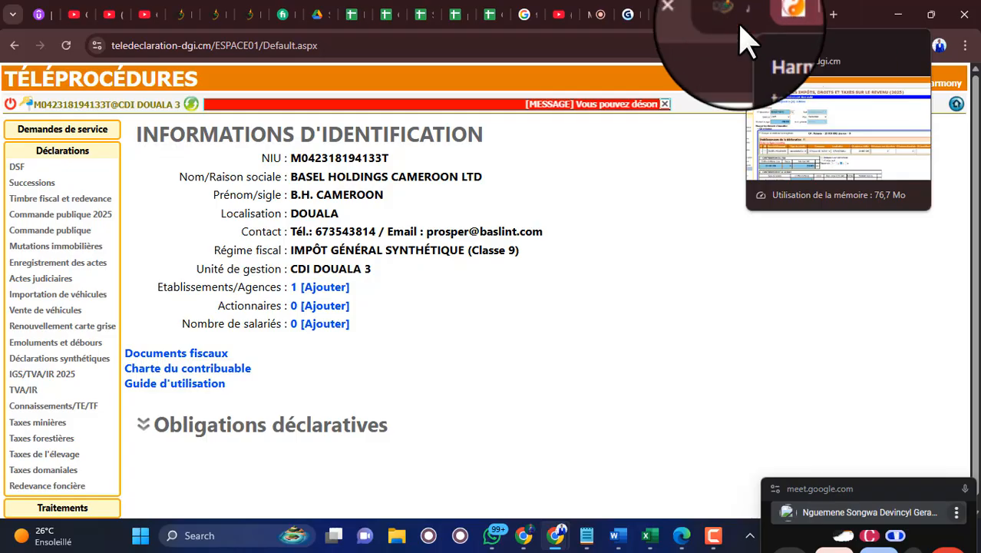
{"action": "left_click", "coordinate": [774, 23]}
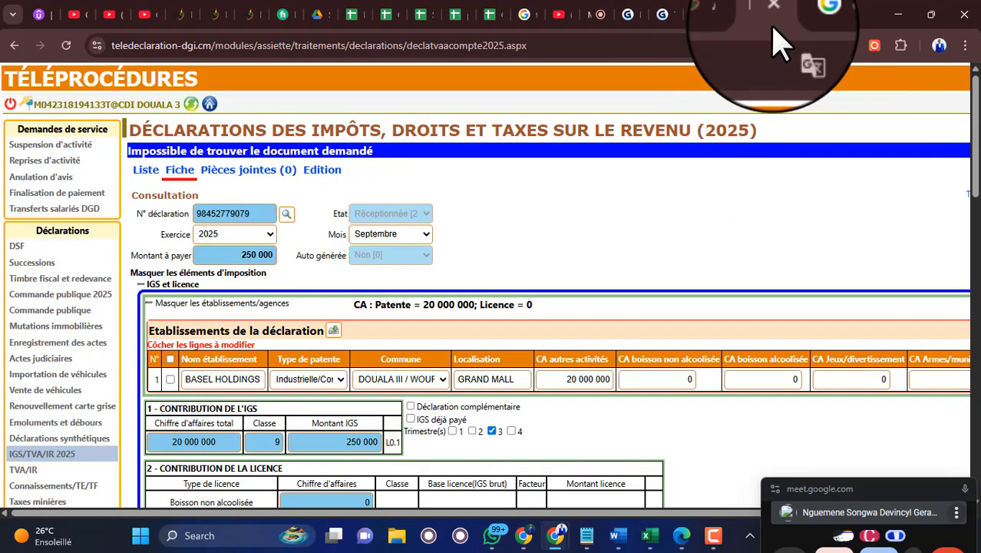
{"action": "scroll", "coordinate": [529, 430], "scroll_direction": "down", "scroll_amount": 3}
{"action": "scroll", "coordinate": [539, 387], "scroll_direction": "up", "scroll_amount": 1}
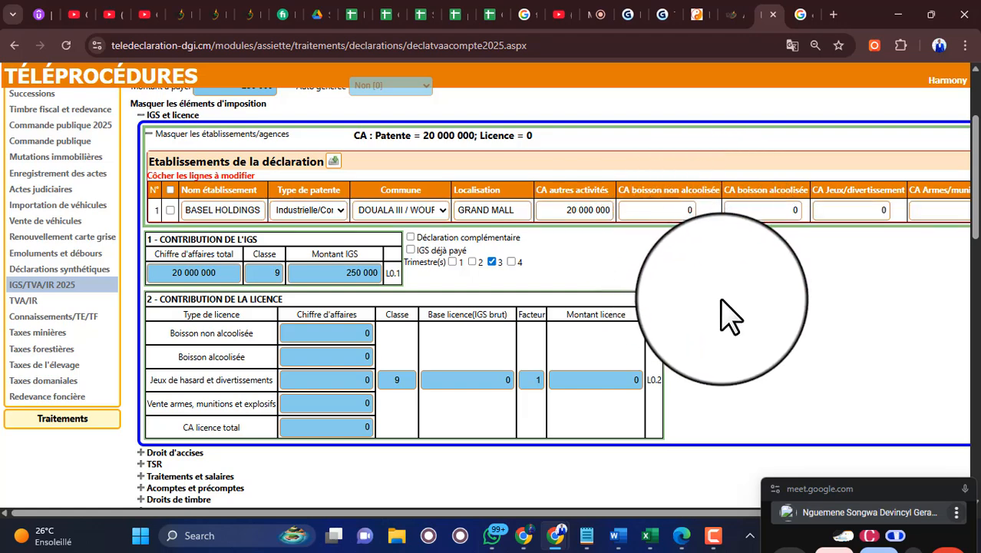
{"action": "scroll", "coordinate": [728, 313], "scroll_direction": "down", "scroll_amount": 1}
{"action": "scroll", "coordinate": [722, 307], "scroll_direction": "up", "scroll_amount": 1}
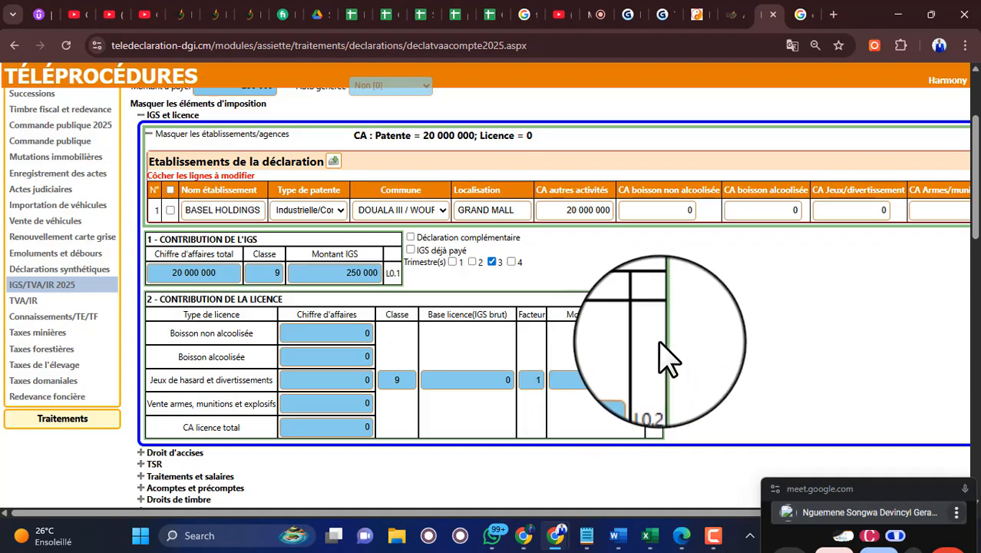
{"action": "scroll", "coordinate": [676, 415], "scroll_direction": "down", "scroll_amount": 1}
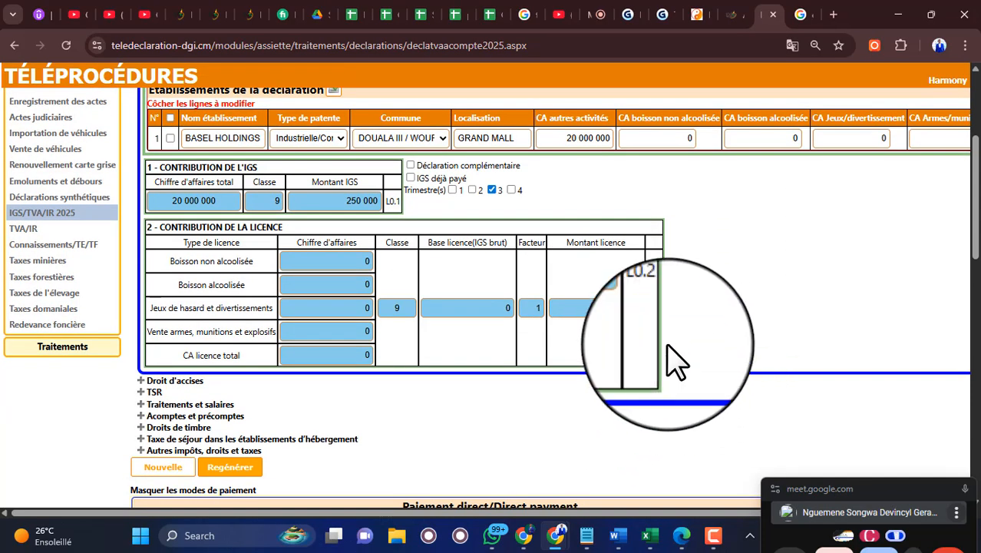
Check the quarter selected beside the IGS contribution in the September 2025 declaration and show the list of 2025 declarations
{"action": "scroll", "coordinate": [653, 361], "scroll_direction": "up", "scroll_amount": 1}
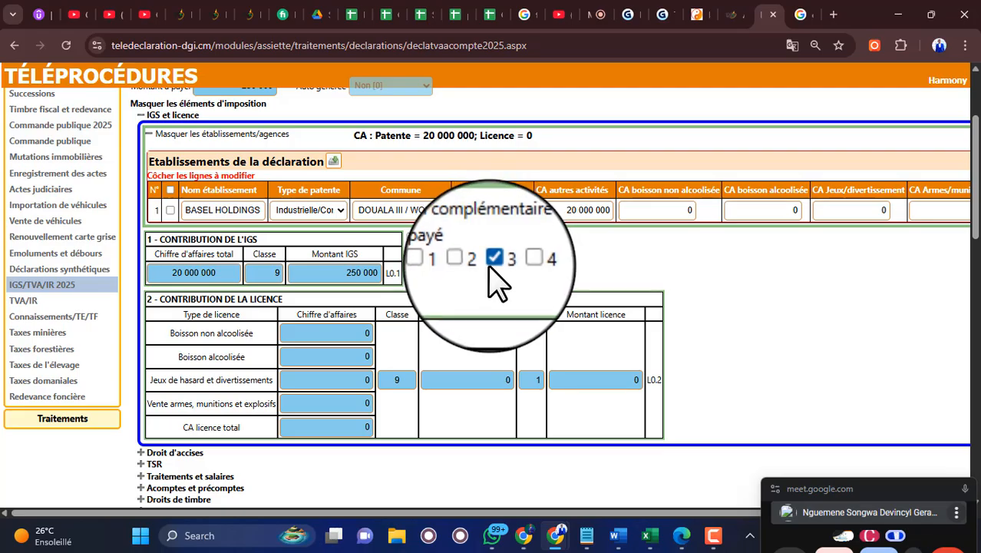
{"action": "scroll", "coordinate": [493, 351], "scroll_direction": "up", "scroll_amount": 2}
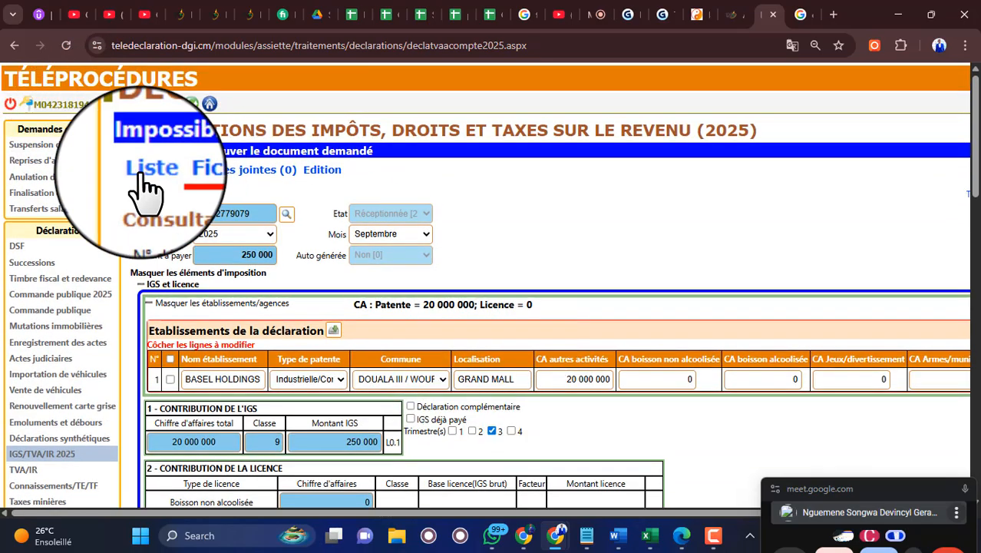
{"action": "left_click", "coordinate": [146, 170]}
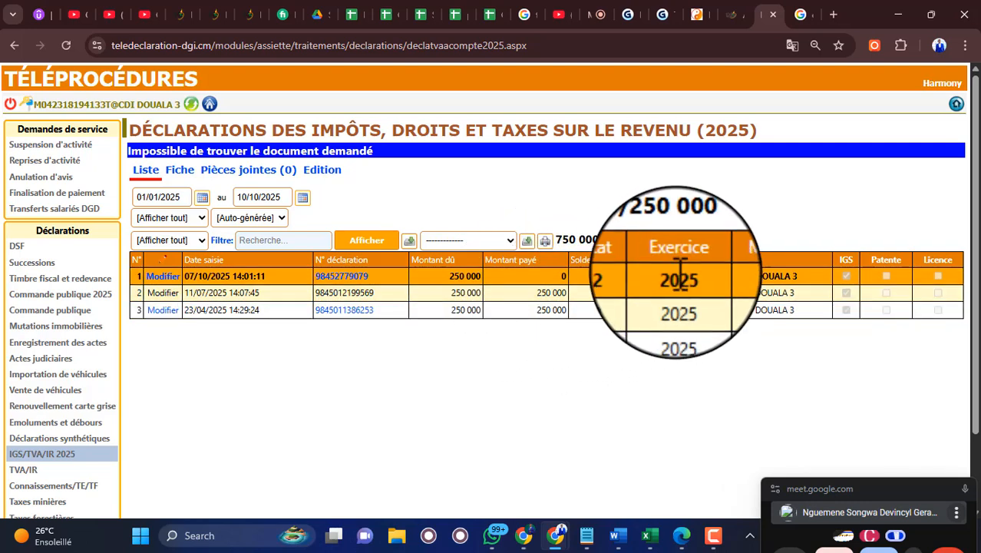
Reopen the September 2025 declaration's detail sheet, review its amount payable and IGS et licence section, and return to the declarations list
{"action": "left_click", "coordinate": [180, 170]}
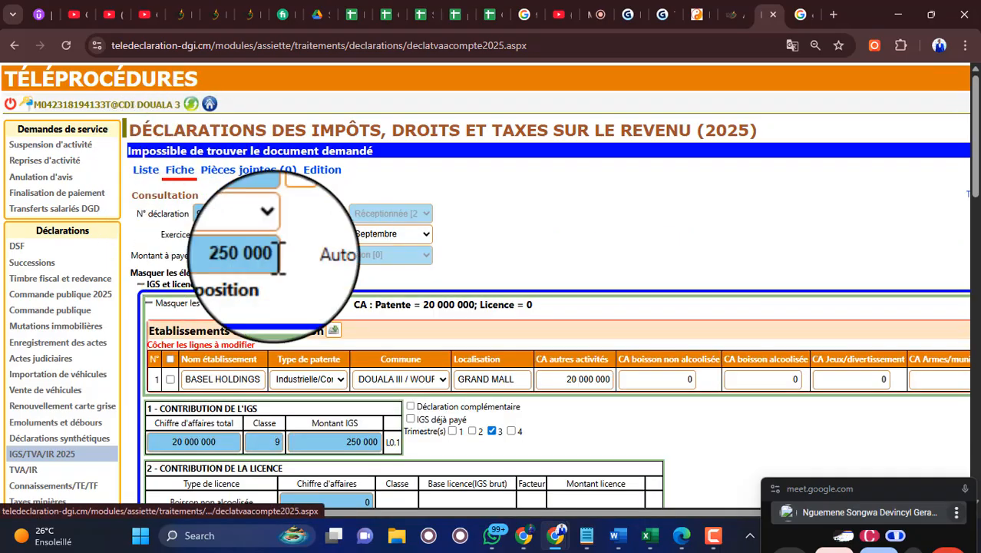
{"action": "scroll", "coordinate": [530, 361], "scroll_direction": "down", "scroll_amount": 2}
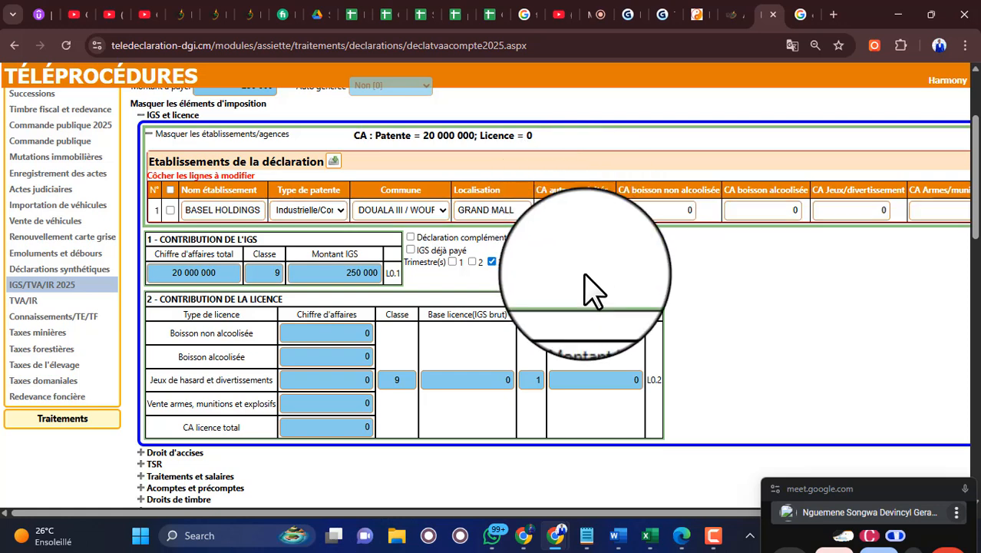
{"action": "scroll", "coordinate": [280, 162], "scroll_direction": "up", "scroll_amount": 3}
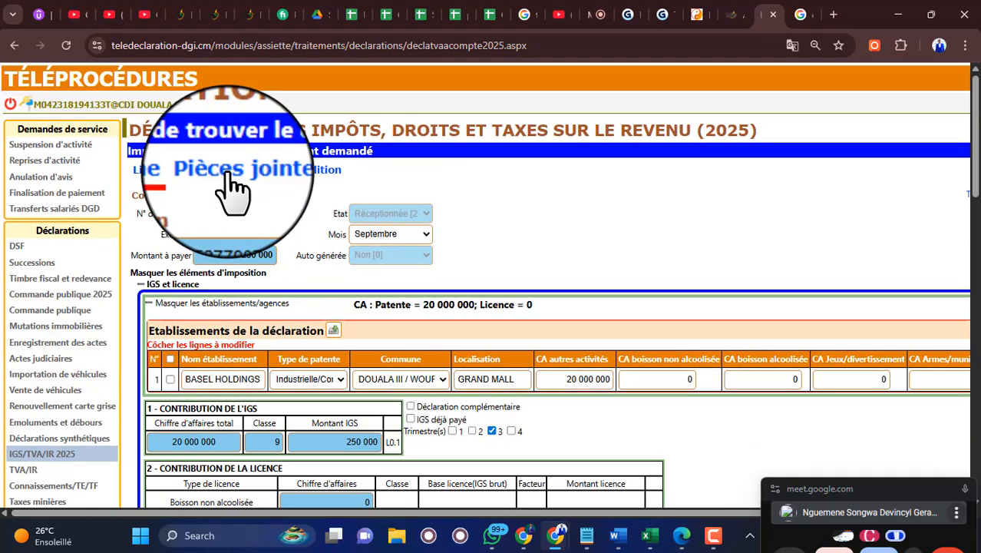
{"action": "left_click", "coordinate": [146, 169]}
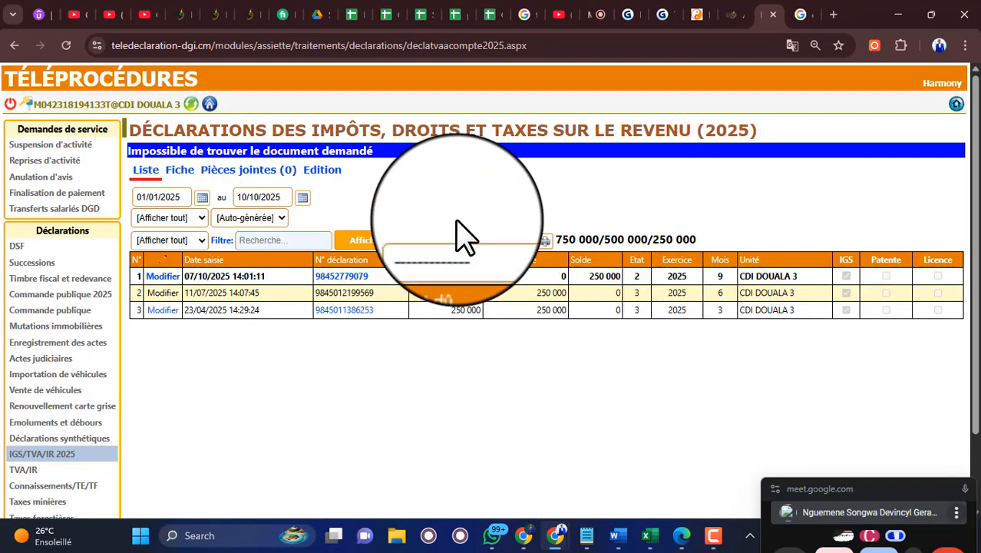
Open the record of the September 2025 declaration, review its IGS, licence and payment sections, and return to the declaration list
{"action": "left_click", "coordinate": [179, 170]}
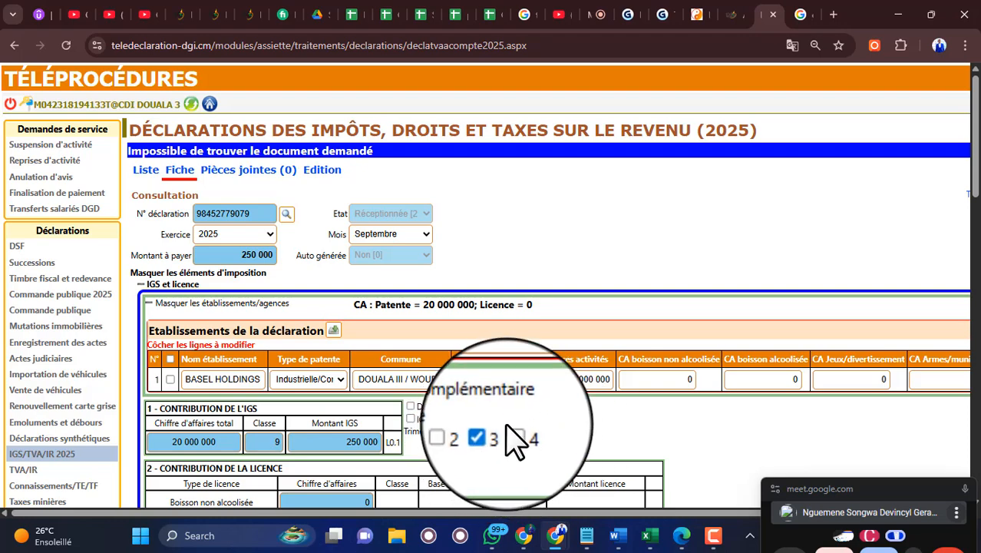
{"action": "scroll", "coordinate": [537, 423], "scroll_direction": "down", "scroll_amount": 3}
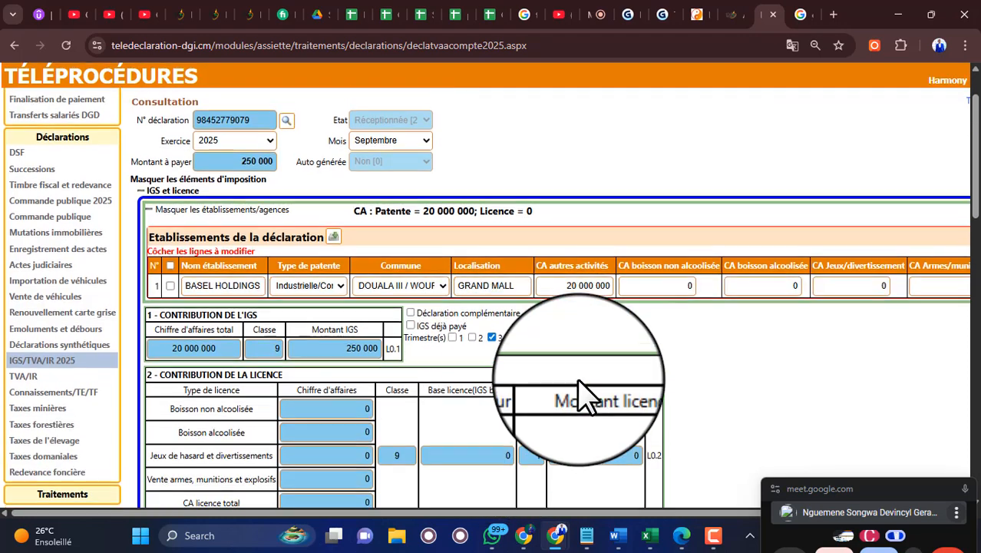
{"action": "scroll", "coordinate": [576, 407], "scroll_direction": "down", "scroll_amount": 1}
{"action": "scroll", "coordinate": [581, 407], "scroll_direction": "down", "scroll_amount": 5}
{"action": "scroll", "coordinate": [581, 407], "scroll_direction": "up", "scroll_amount": 1}
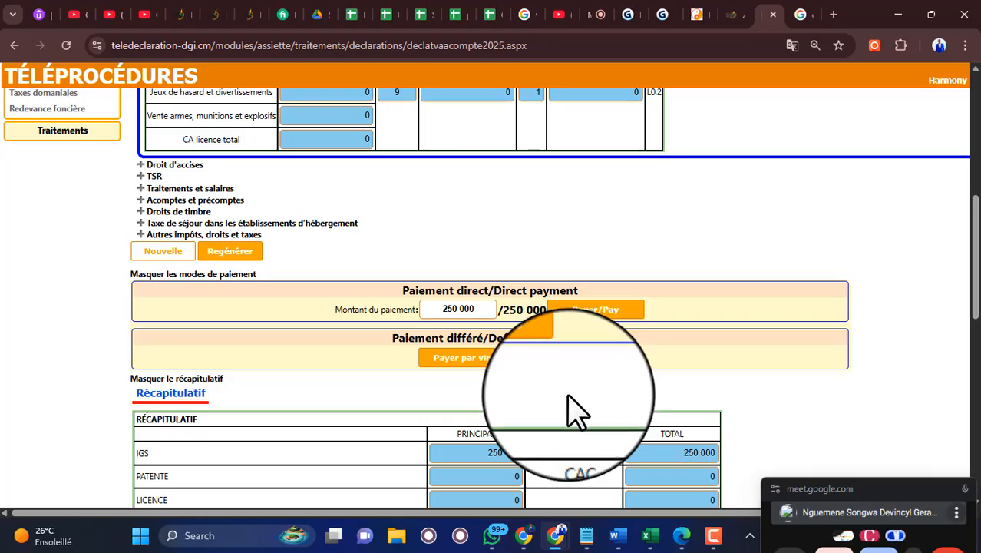
{"action": "scroll", "coordinate": [572, 411], "scroll_direction": "up", "scroll_amount": 6}
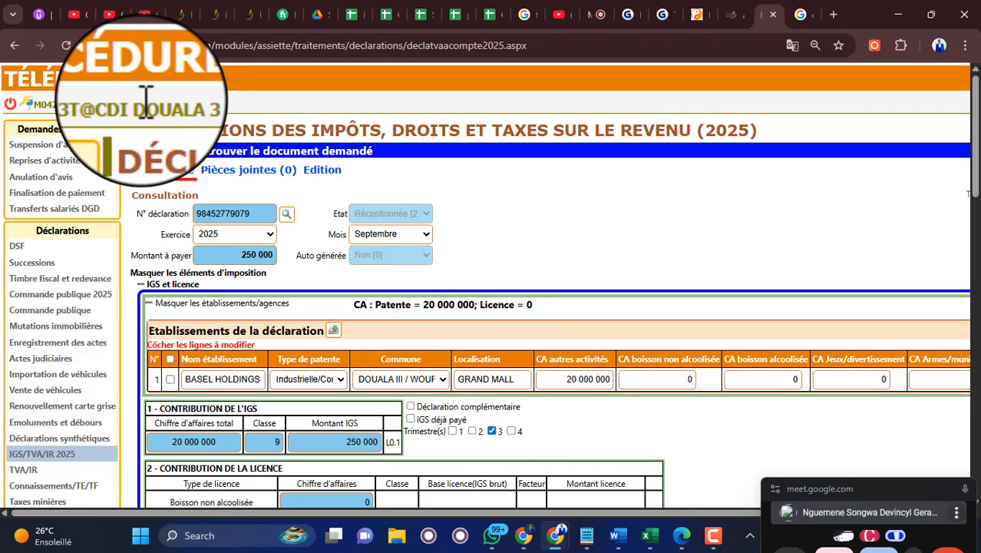
{"action": "left_click", "coordinate": [146, 169]}
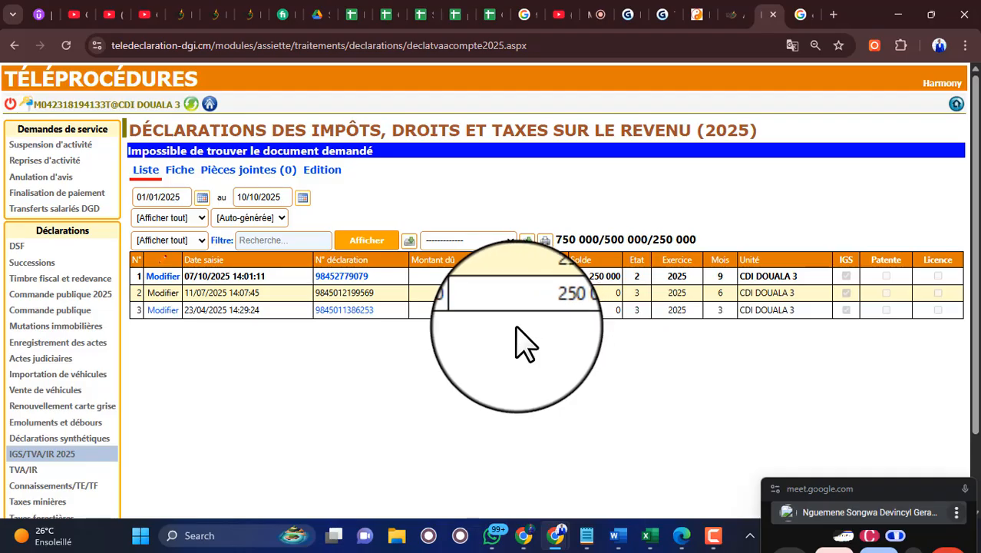
Reopen the September 2025 declaration record, examine its tax contributions and direct and deferred payment options, and return to the list
{"action": "left_click", "coordinate": [181, 171]}
{"action": "scroll", "coordinate": [635, 333], "scroll_direction": "down", "scroll_amount": 3}
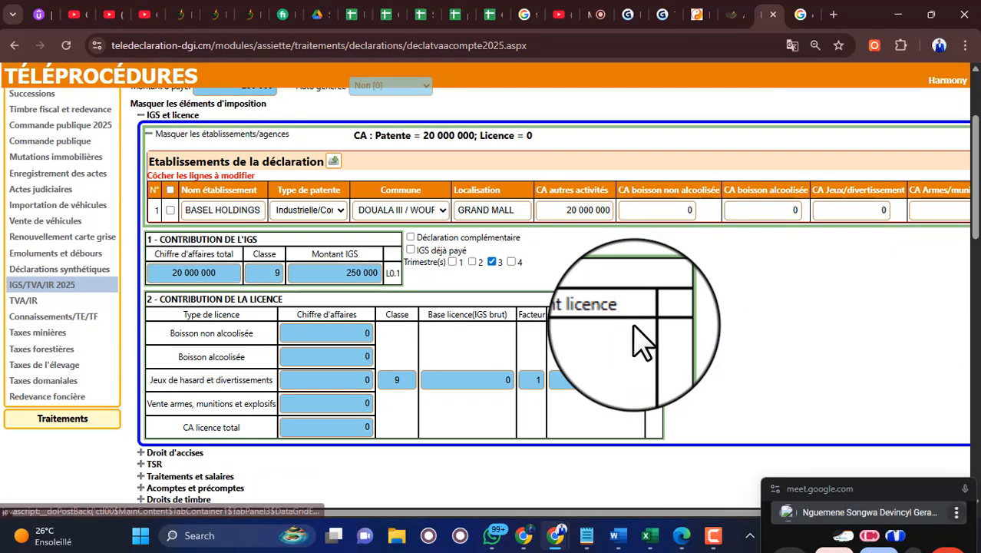
{"action": "scroll", "coordinate": [662, 329], "scroll_direction": "down", "scroll_amount": 3}
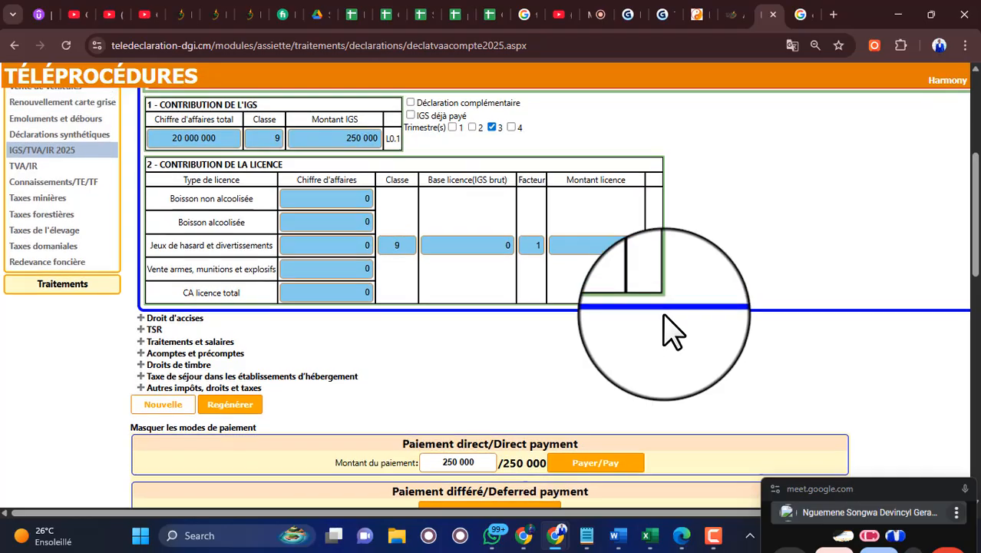
{"action": "scroll", "coordinate": [662, 328], "scroll_direction": "up", "scroll_amount": 5}
{"action": "scroll", "coordinate": [537, 361], "scroll_direction": "down", "scroll_amount": 8}
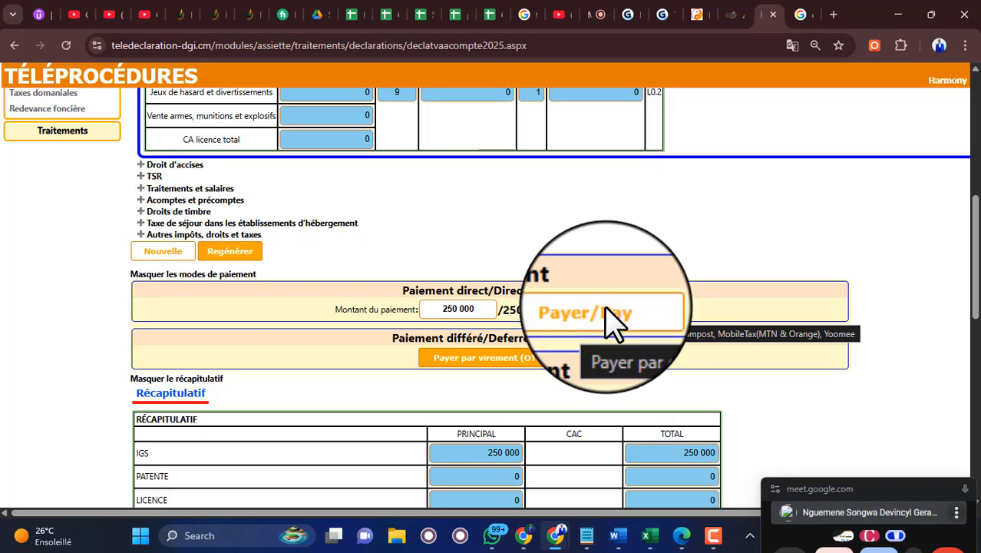
{"action": "scroll", "coordinate": [616, 300], "scroll_direction": "up", "scroll_amount": 4}
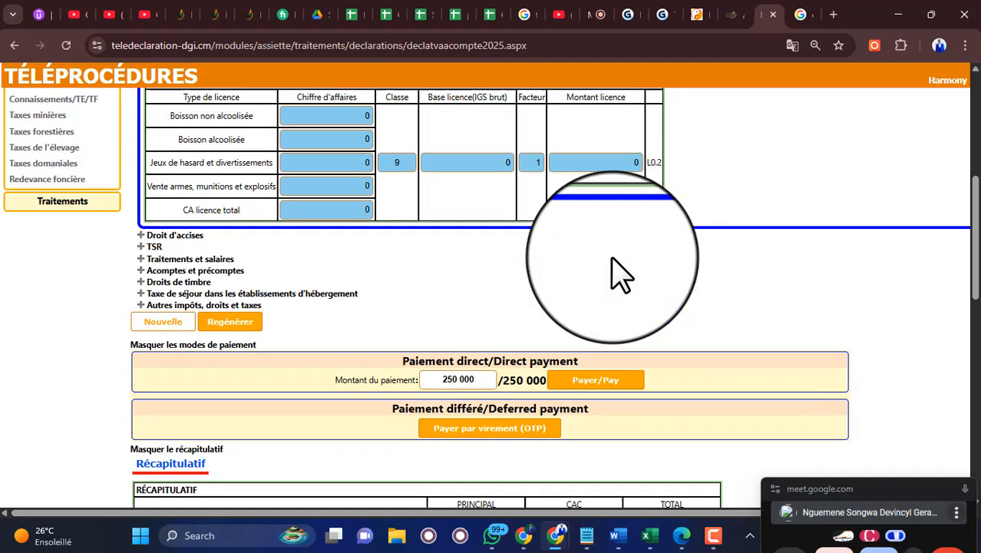
{"action": "scroll", "coordinate": [614, 265], "scroll_direction": "up", "scroll_amount": 3}
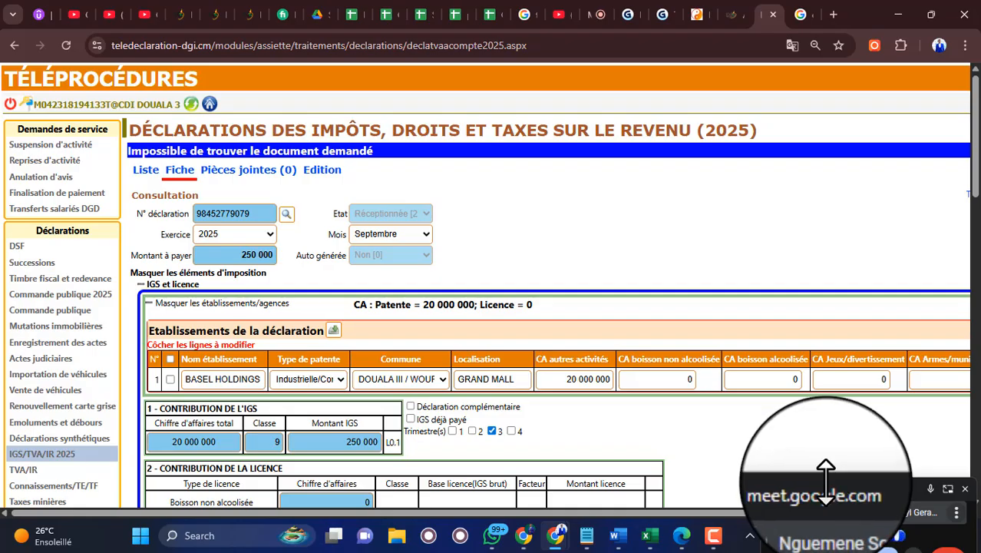
{"action": "left_click", "coordinate": [146, 172]}
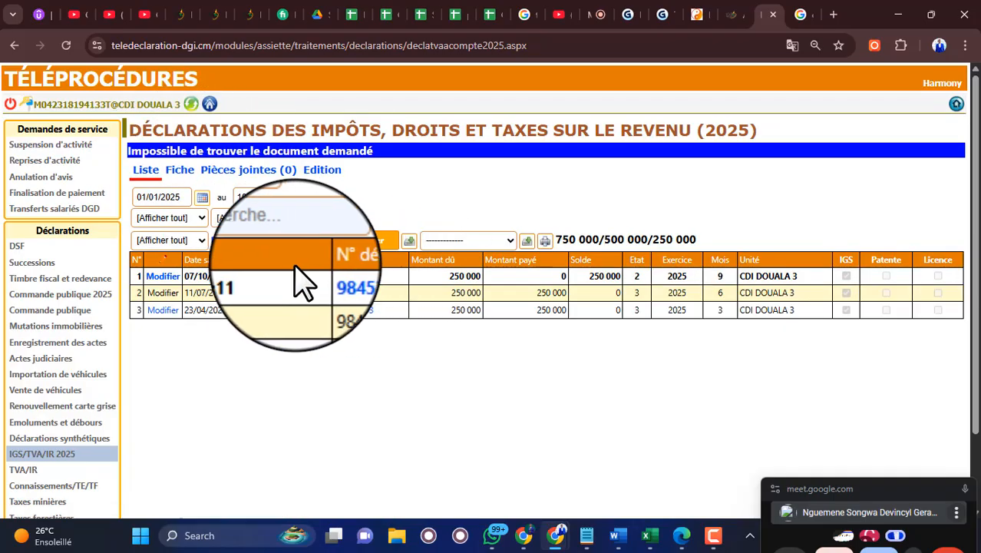
Start a new blank declaration from the September 2025 declaration record
{"action": "left_click", "coordinate": [174, 177]}
{"action": "scroll", "coordinate": [541, 315], "scroll_direction": "down", "scroll_amount": 3}
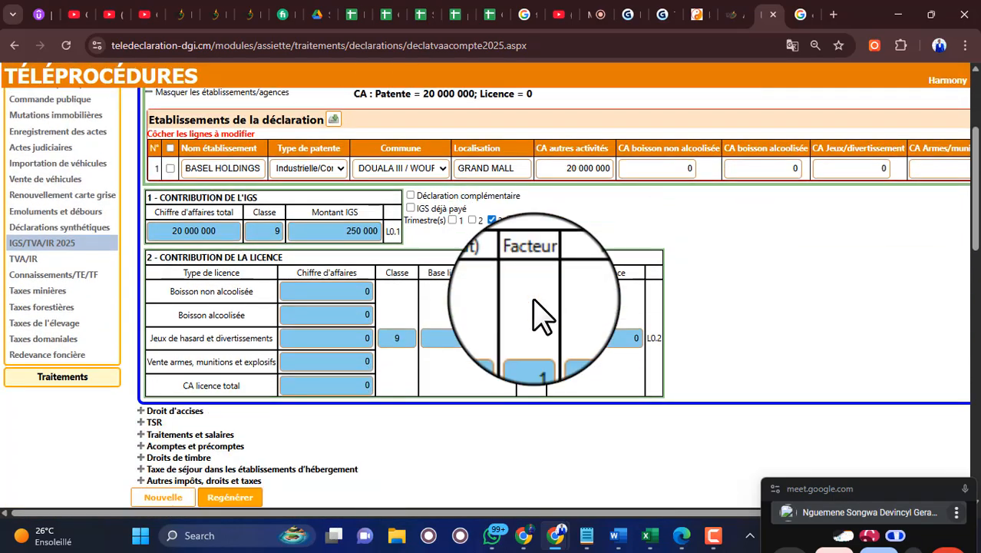
{"action": "scroll", "coordinate": [541, 315], "scroll_direction": "down", "scroll_amount": 4}
{"action": "scroll", "coordinate": [541, 315], "scroll_direction": "up", "scroll_amount": 5}
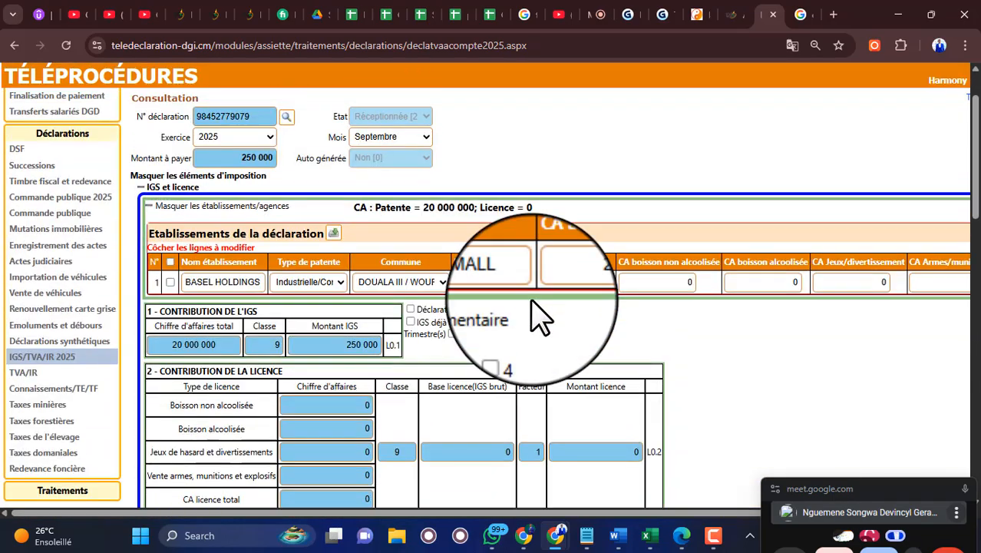
{"action": "scroll", "coordinate": [538, 307], "scroll_direction": "down", "scroll_amount": 4}
{"action": "scroll", "coordinate": [234, 329], "scroll_direction": "up", "scroll_amount": 1}
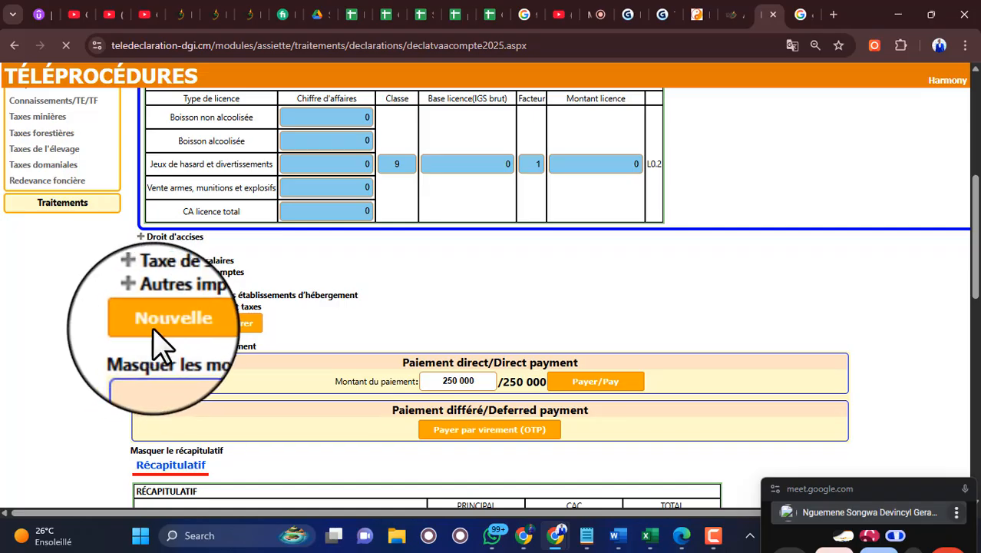
{"action": "scroll", "coordinate": [694, 277], "scroll_direction": "down", "scroll_amount": 3}
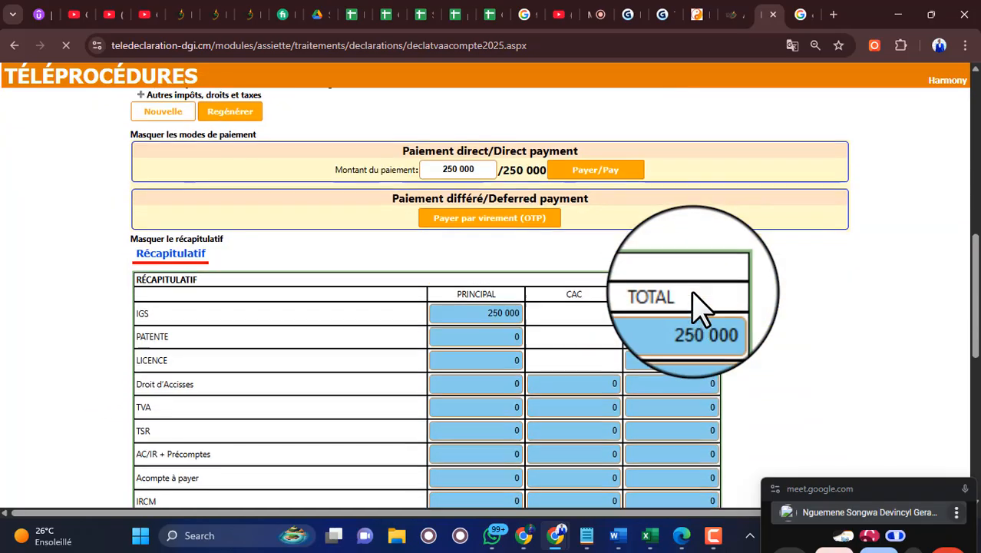
{"action": "scroll", "coordinate": [695, 304], "scroll_direction": "up", "scroll_amount": 9}
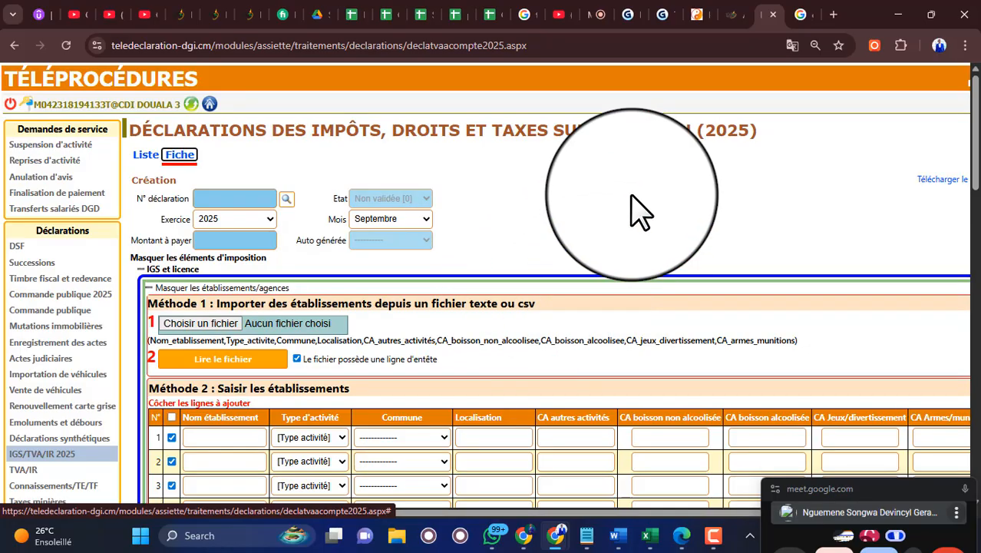
Look over the blank declaration form and collapse its IGS et licence section
{"action": "scroll", "coordinate": [631, 207], "scroll_direction": "down", "scroll_amount": 15}
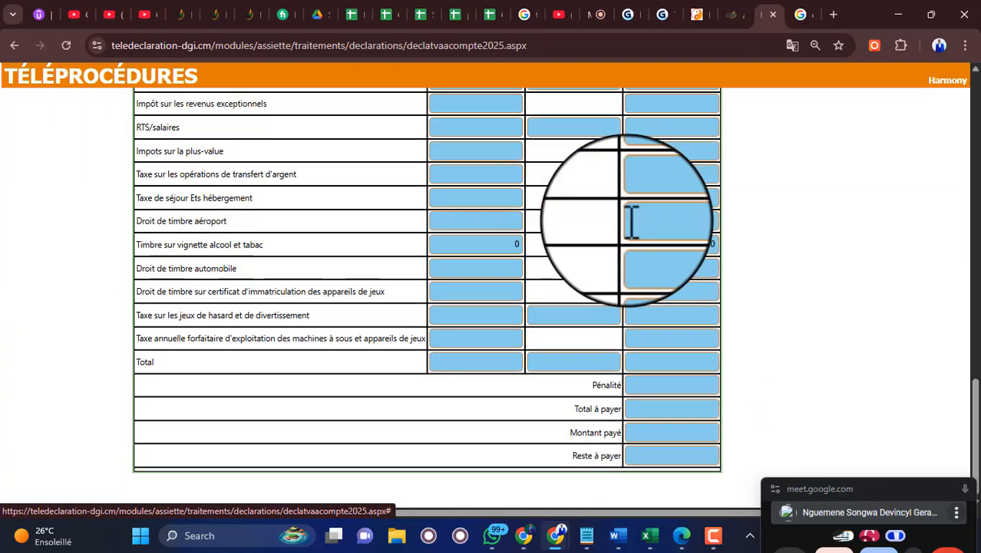
{"action": "scroll", "coordinate": [631, 223], "scroll_direction": "up", "scroll_amount": 15}
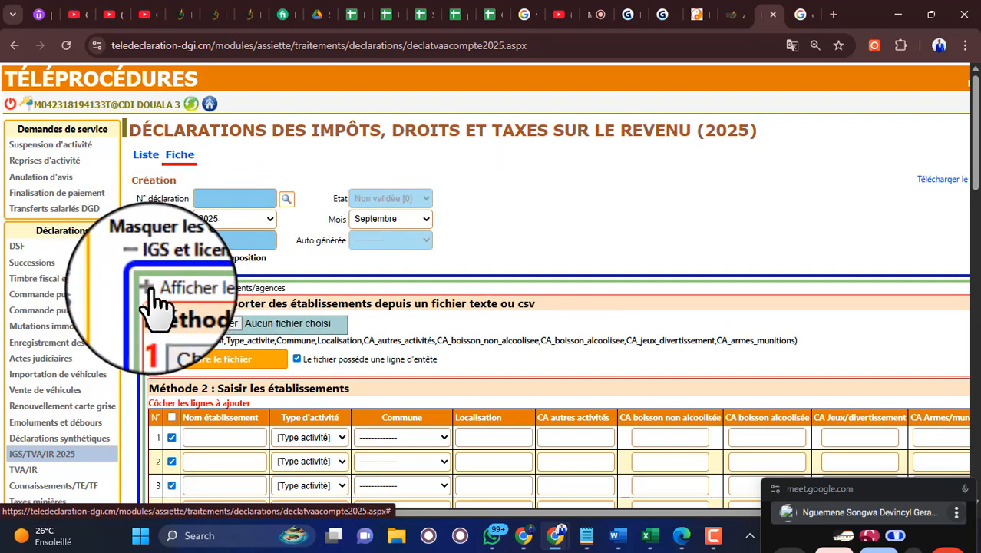
{"action": "left_click", "coordinate": [151, 289]}
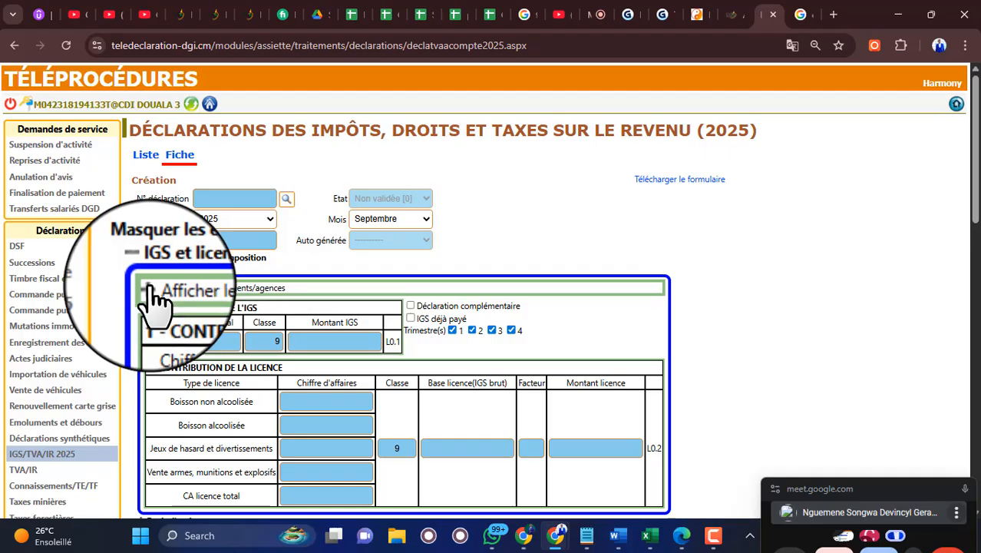
{"action": "left_click", "coordinate": [150, 288]}
{"action": "left_click", "coordinate": [142, 269]}
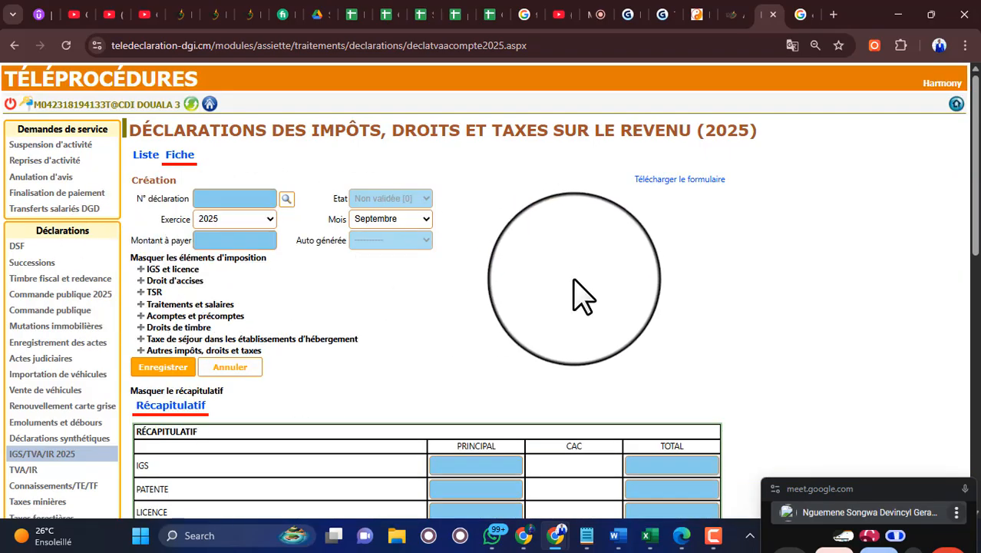
Hide the Récapitulatif table so only the tax section headings remain in the form
{"action": "scroll", "coordinate": [572, 372], "scroll_direction": "down", "scroll_amount": 5}
{"action": "scroll", "coordinate": [572, 311], "scroll_direction": "up", "scroll_amount": 5}
{"action": "scroll", "coordinate": [538, 315], "scroll_direction": "down", "scroll_amount": 1}
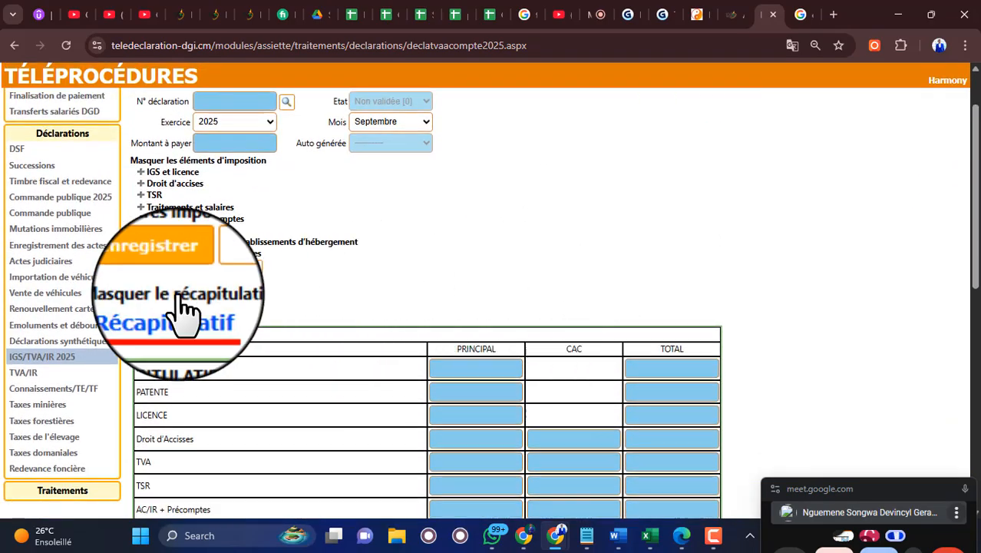
{"action": "left_click", "coordinate": [153, 297]}
{"action": "scroll", "coordinate": [265, 204], "scroll_direction": "up", "scroll_amount": 2}
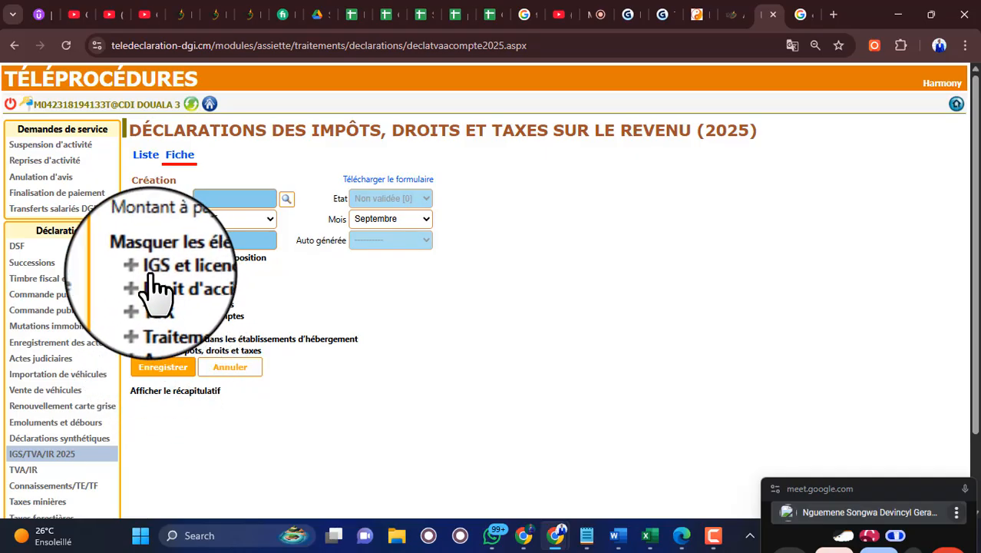
Examine the IGS et licence and Droit d'accises sections of the new declaration, collapsing each one after viewing
{"action": "left_click", "coordinate": [140, 270]}
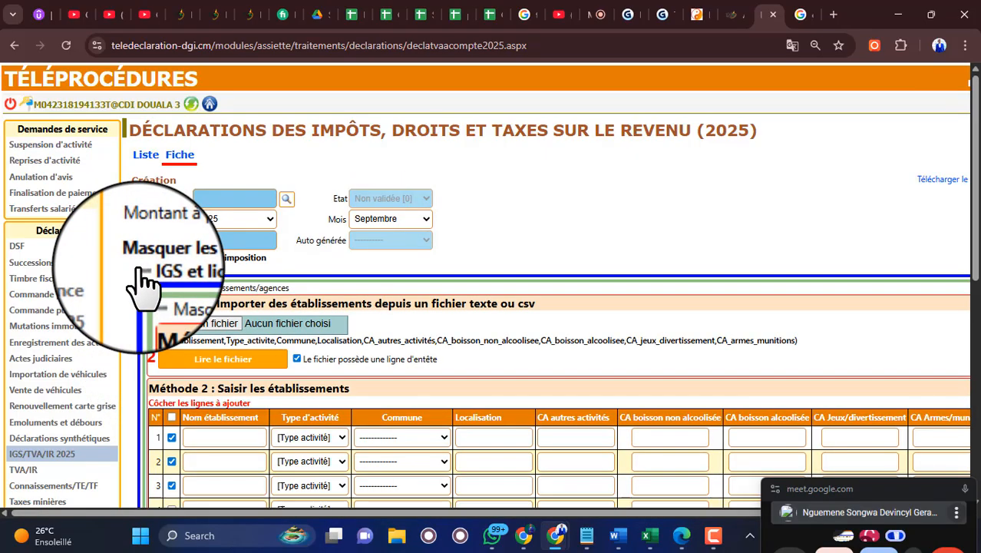
{"action": "left_click", "coordinate": [140, 270]}
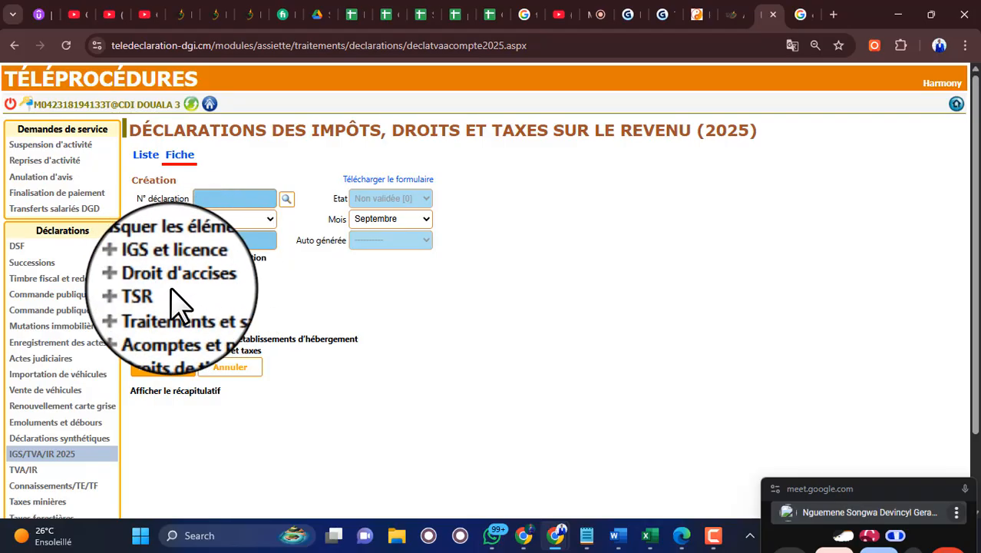
{"action": "left_click", "coordinate": [141, 282]}
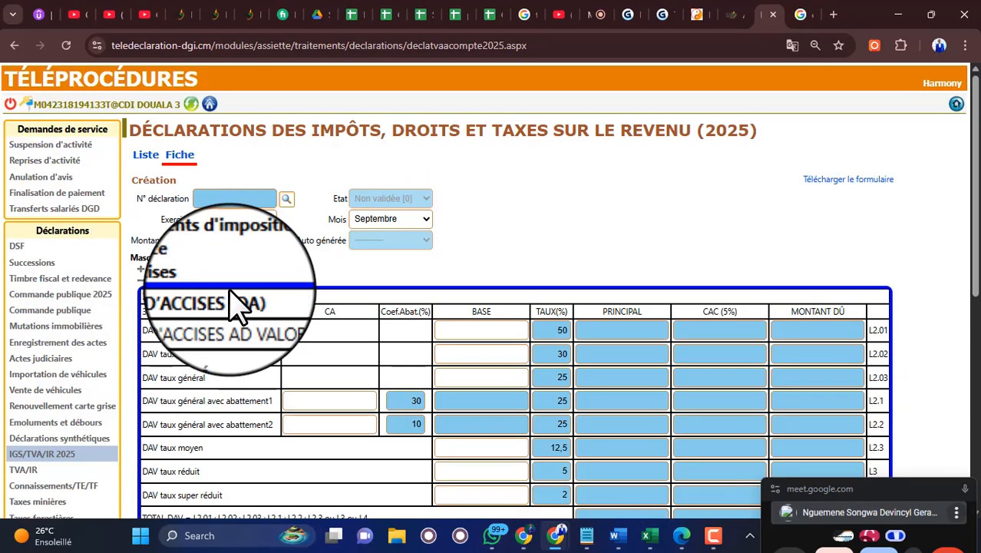
{"action": "scroll", "coordinate": [241, 307], "scroll_direction": "down", "scroll_amount": 6}
{"action": "scroll", "coordinate": [241, 377], "scroll_direction": "up", "scroll_amount": 5}
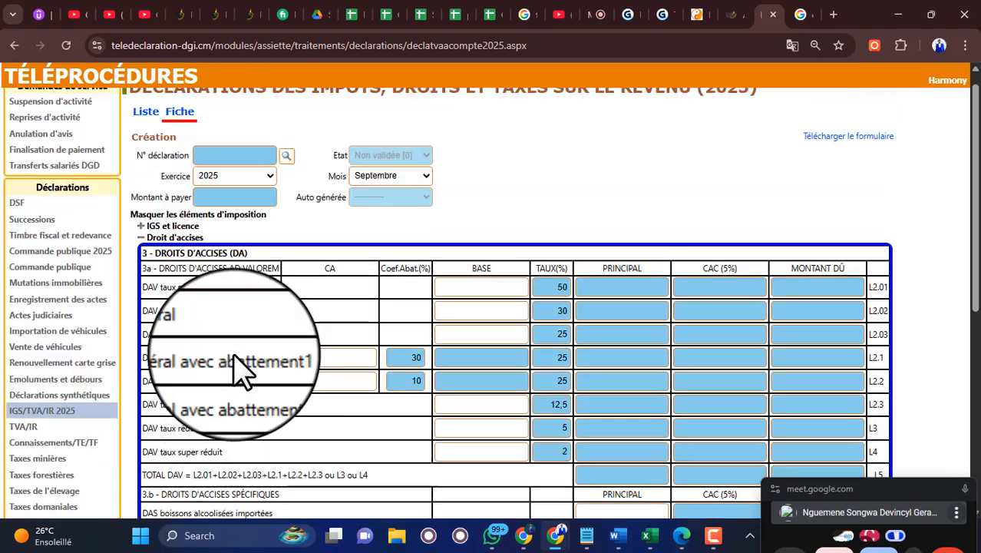
{"action": "scroll", "coordinate": [240, 372], "scroll_direction": "up", "scroll_amount": 1}
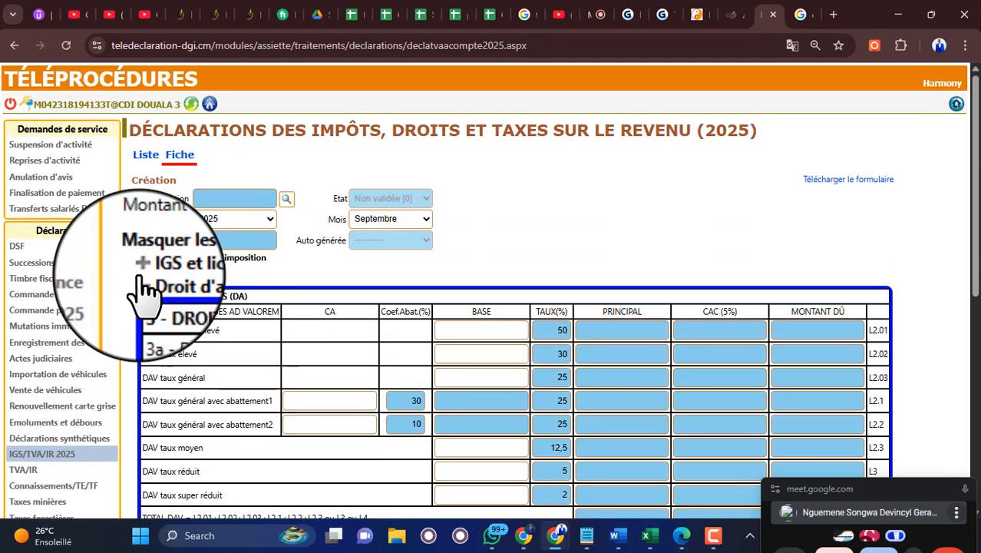
{"action": "left_click", "coordinate": [142, 282]}
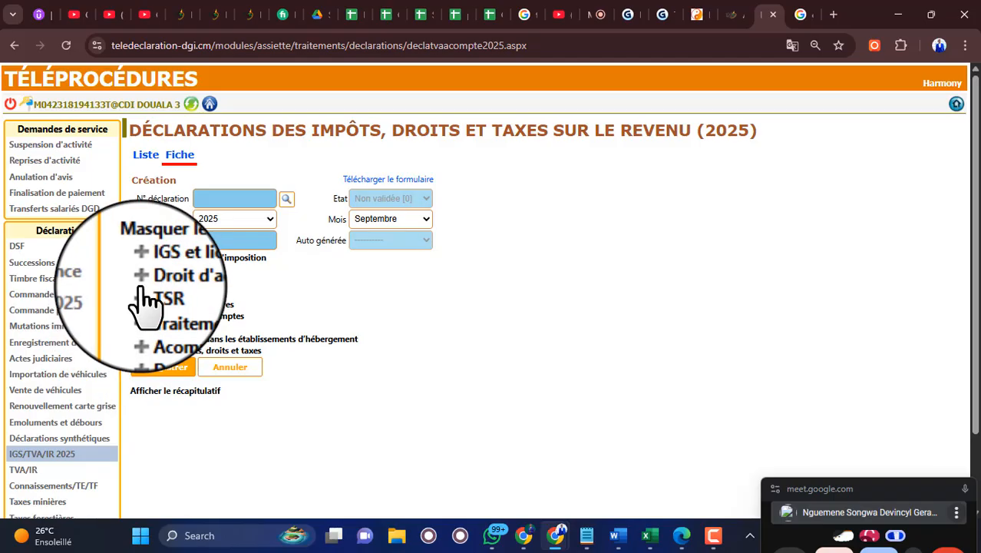
Examine the ordinary and convention withholding lines in the TSR section, and collapse the section
{"action": "left_click", "coordinate": [141, 294]}
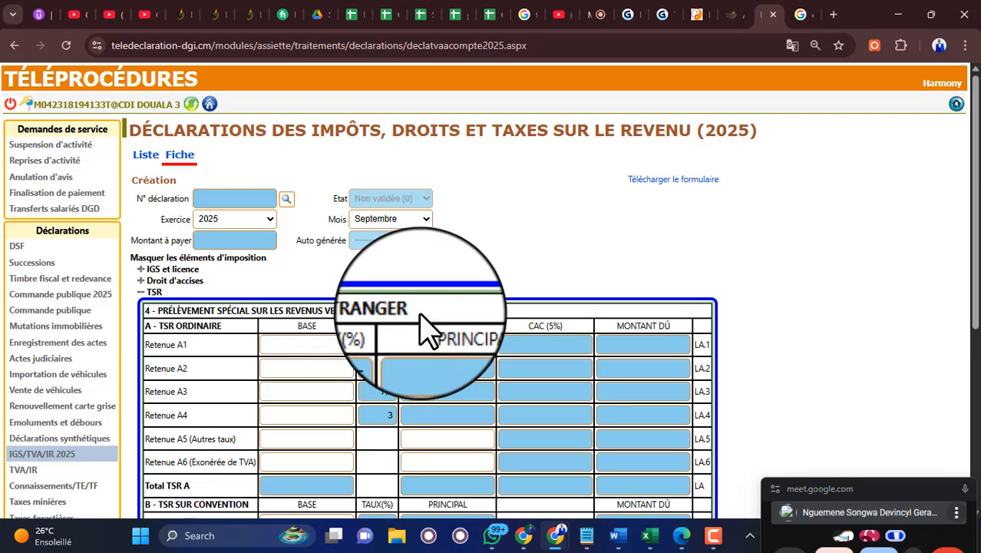
{"action": "scroll", "coordinate": [423, 327], "scroll_direction": "down", "scroll_amount": 3}
{"action": "scroll", "coordinate": [423, 327], "scroll_direction": "up", "scroll_amount": 3}
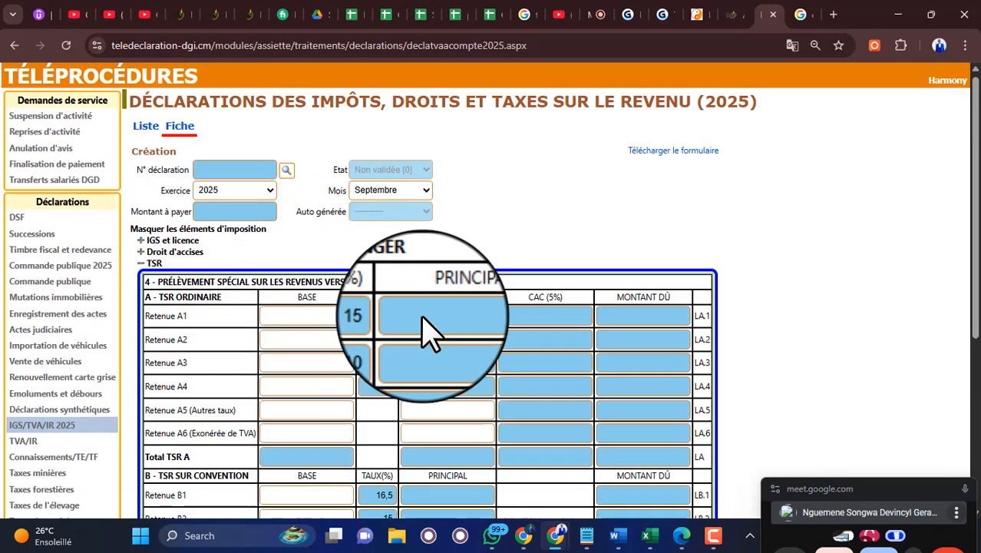
{"action": "scroll", "coordinate": [321, 339], "scroll_direction": "down", "scroll_amount": 2}
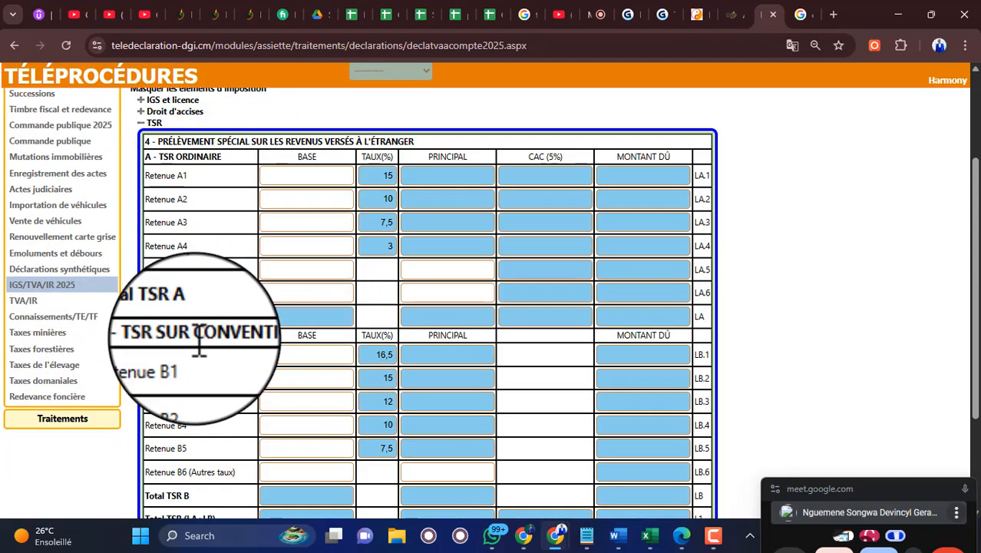
{"action": "scroll", "coordinate": [275, 276], "scroll_direction": "down", "scroll_amount": 1}
{"action": "scroll", "coordinate": [275, 276], "scroll_direction": "down", "scroll_amount": 2}
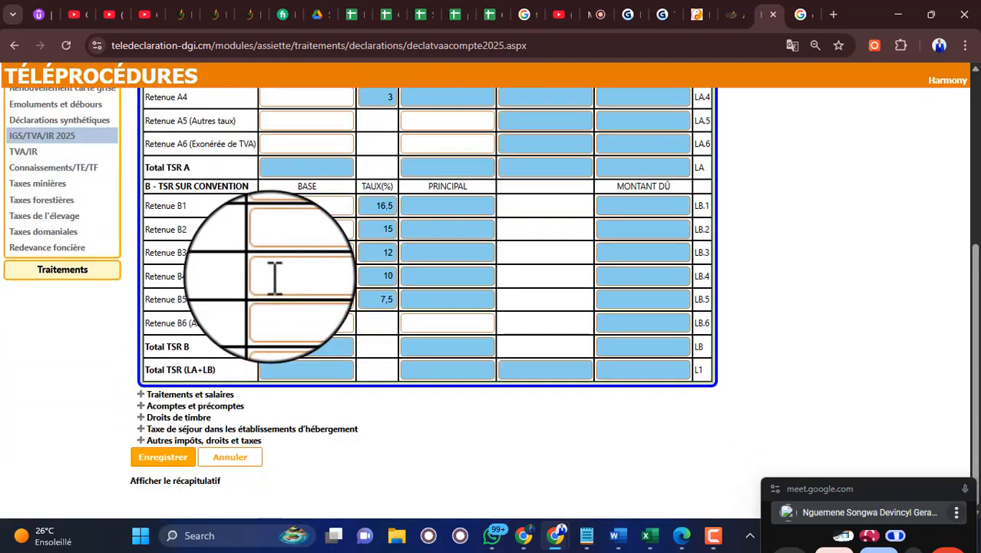
{"action": "scroll", "coordinate": [275, 278], "scroll_direction": "up", "scroll_amount": 3}
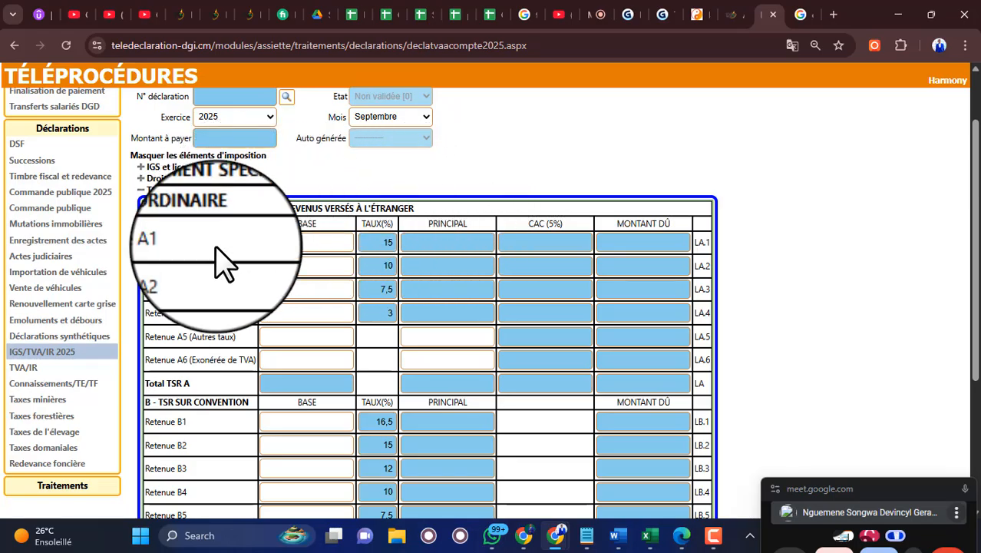
{"action": "left_click", "coordinate": [143, 194]}
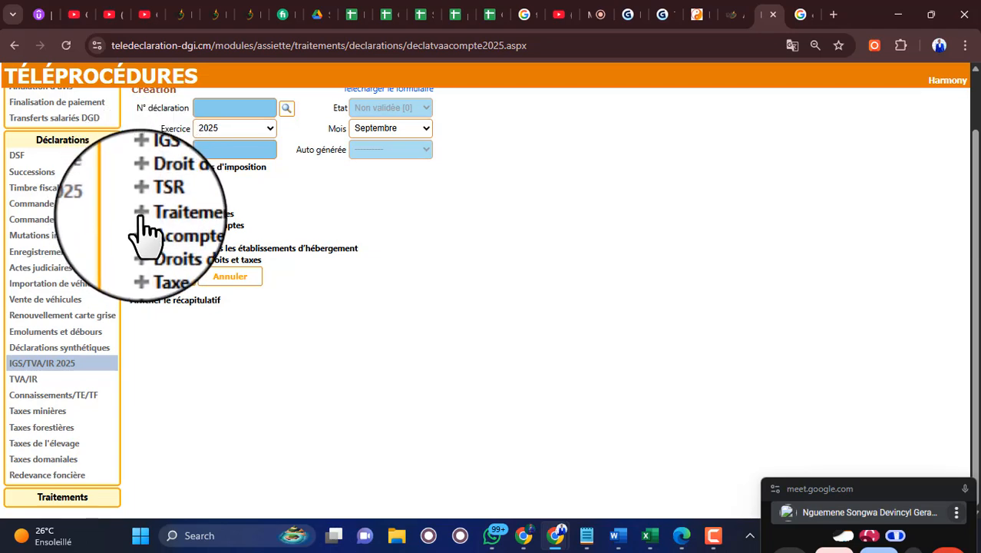
Expand the Traitements et salaires section and examine its lines for taxes withheld on salaries
{"action": "left_click", "coordinate": [141, 215]}
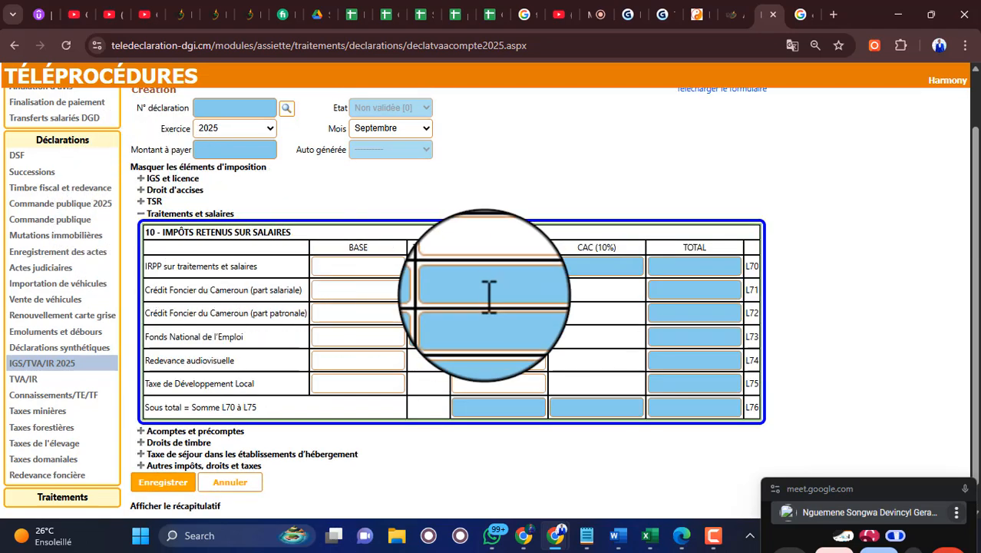
{"action": "scroll", "coordinate": [426, 288], "scroll_direction": "down", "scroll_amount": 1}
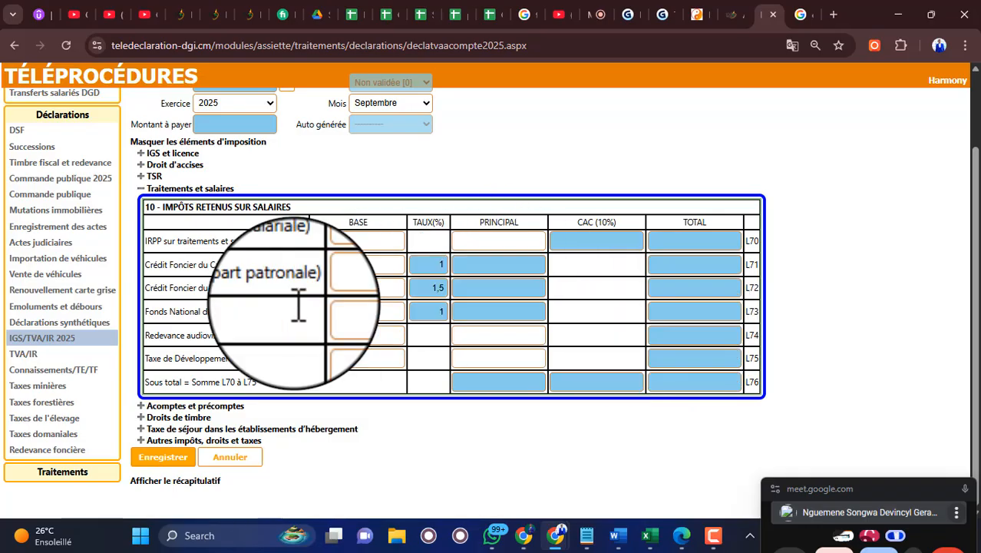
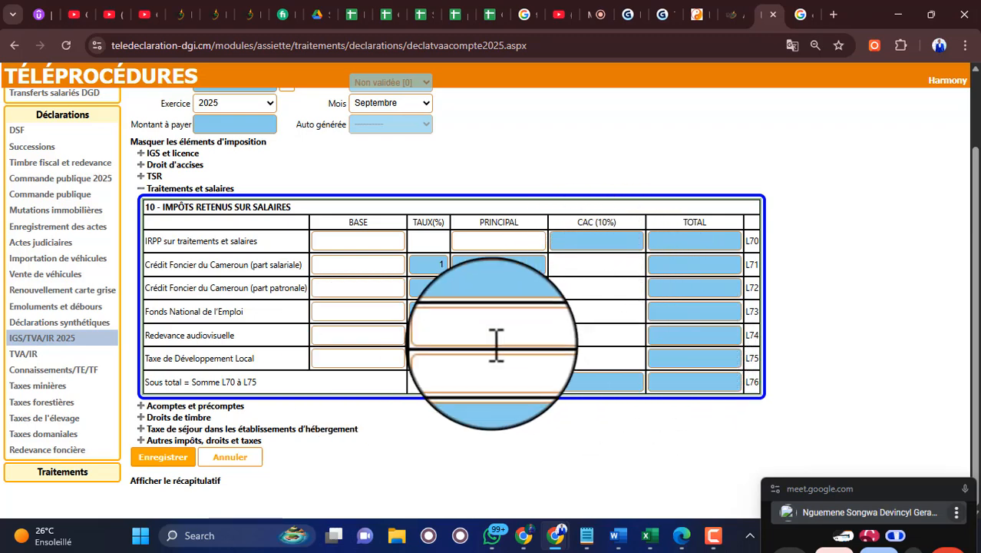
{"action": "scroll", "coordinate": [370, 311], "scroll_direction": "up", "scroll_amount": 1}
{"action": "scroll", "coordinate": [371, 311], "scroll_direction": "up", "scroll_amount": 1}
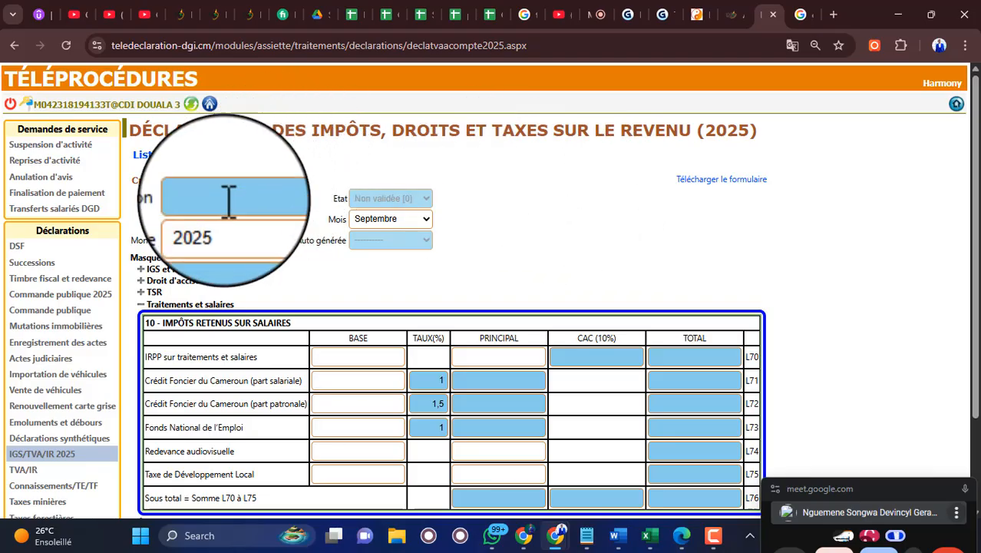
Set the 2025 declaration's month to Août and select the base field of the IRPP sur traitements et salaires line
{"action": "left_click", "coordinate": [273, 220]}
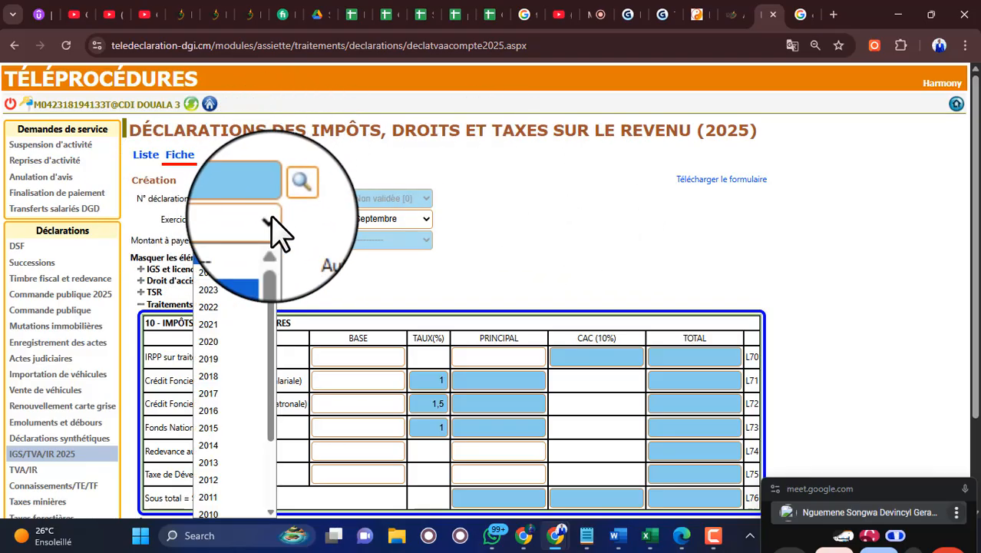
{"action": "left_click", "coordinate": [270, 235]}
{"action": "left_click", "coordinate": [427, 219]}
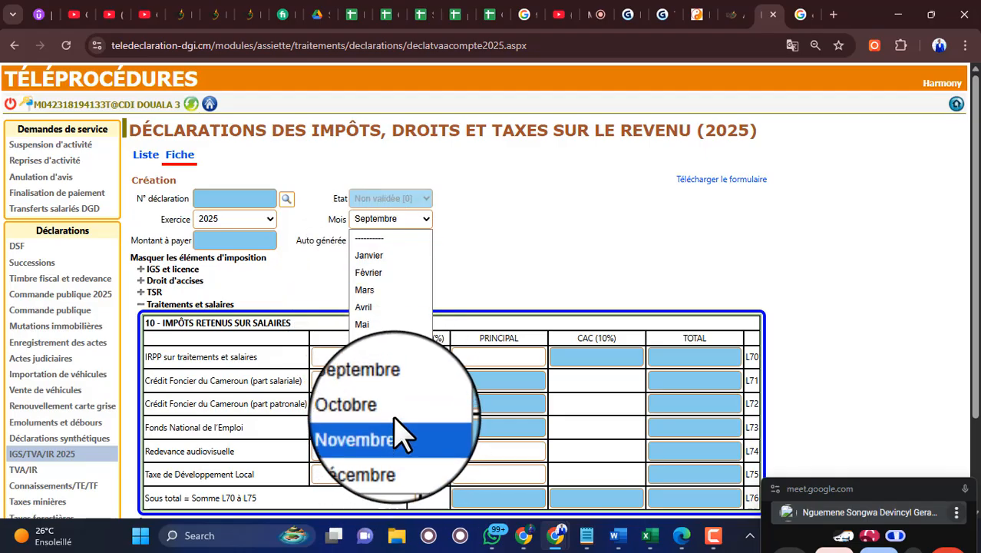
{"action": "left_click", "coordinate": [390, 376]}
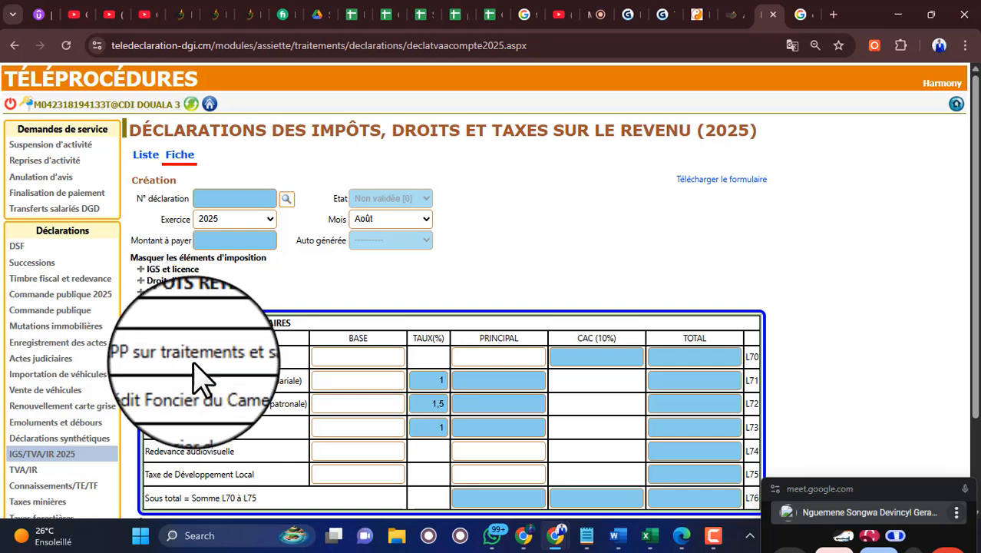
{"action": "scroll", "coordinate": [244, 323], "scroll_direction": "down", "scroll_amount": 2}
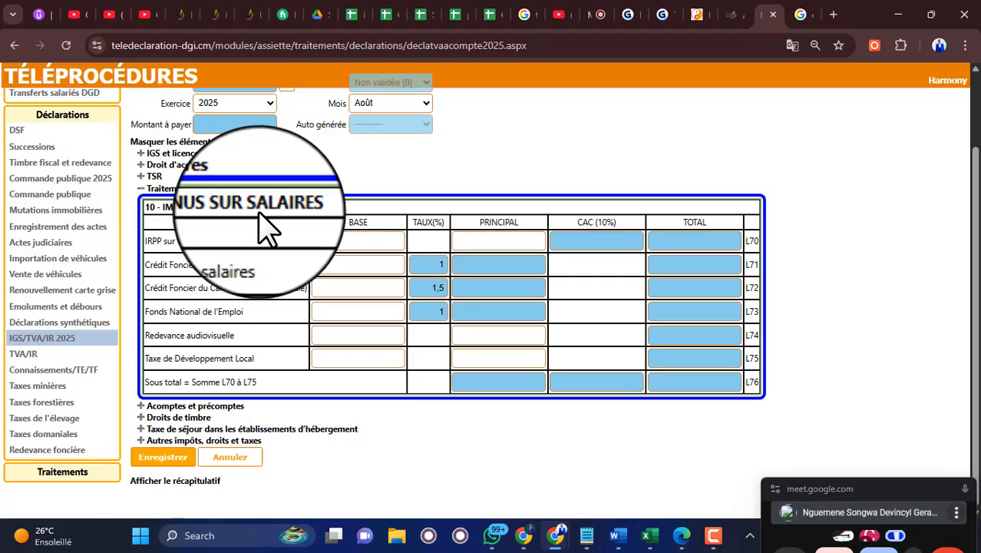
{"action": "left_click", "coordinate": [375, 241]}
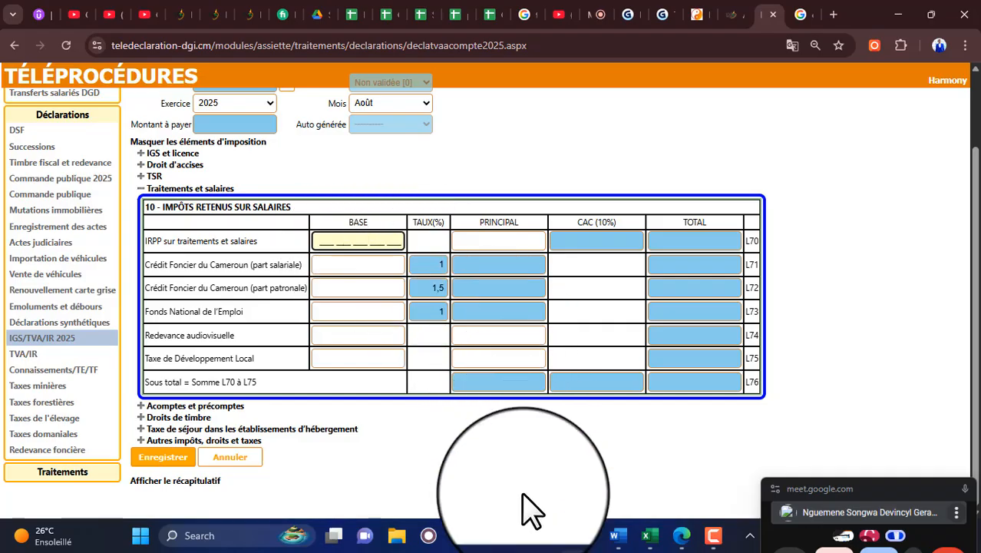
Switch to File Explorer and open the payroll workbook LOGICIEL DE PAIE BANTU CONSULTING1 from the recent files
{"action": "mouse_move", "coordinate": [525, 542]}
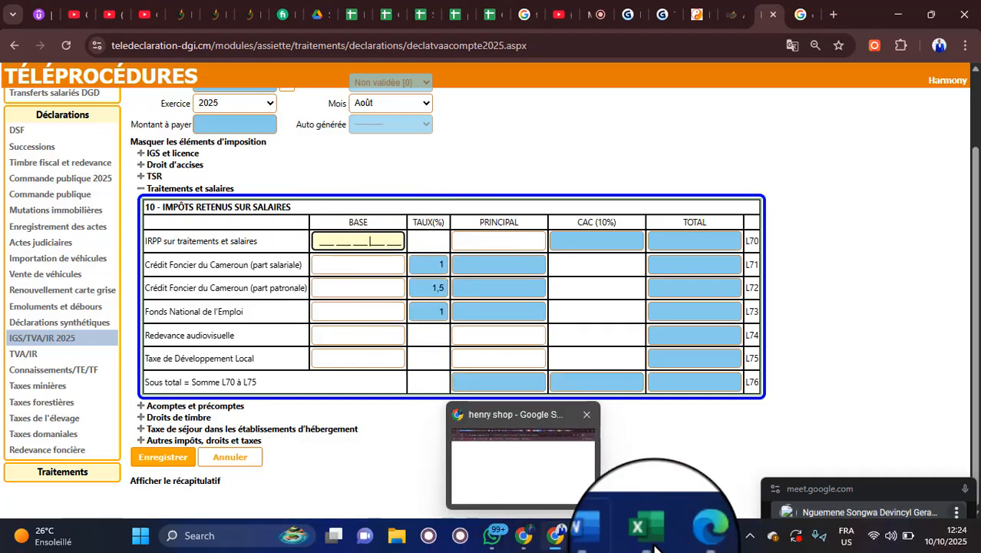
{"action": "mouse_move", "coordinate": [650, 537]}
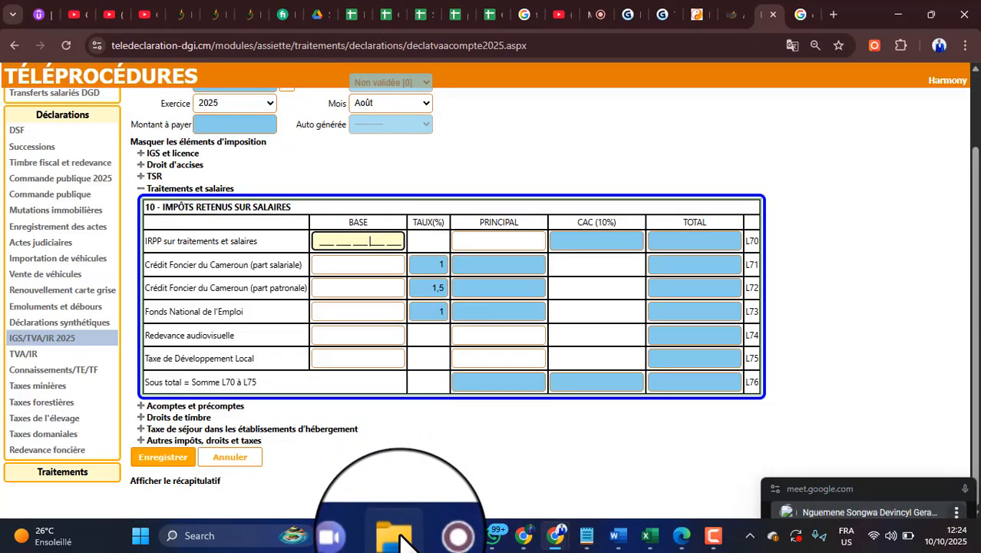
{"action": "left_click", "coordinate": [400, 537]}
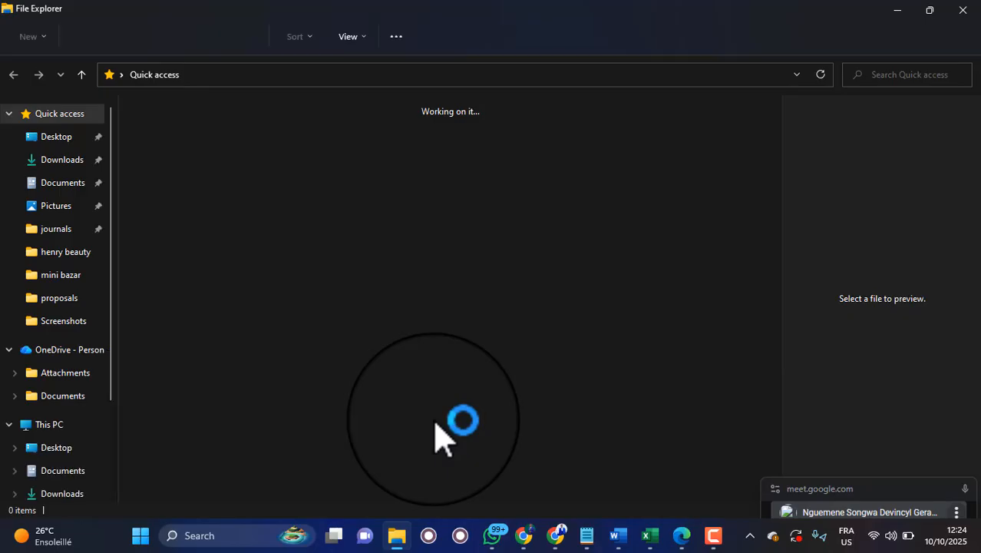
{"action": "scroll", "coordinate": [238, 353], "scroll_direction": "down", "scroll_amount": 2}
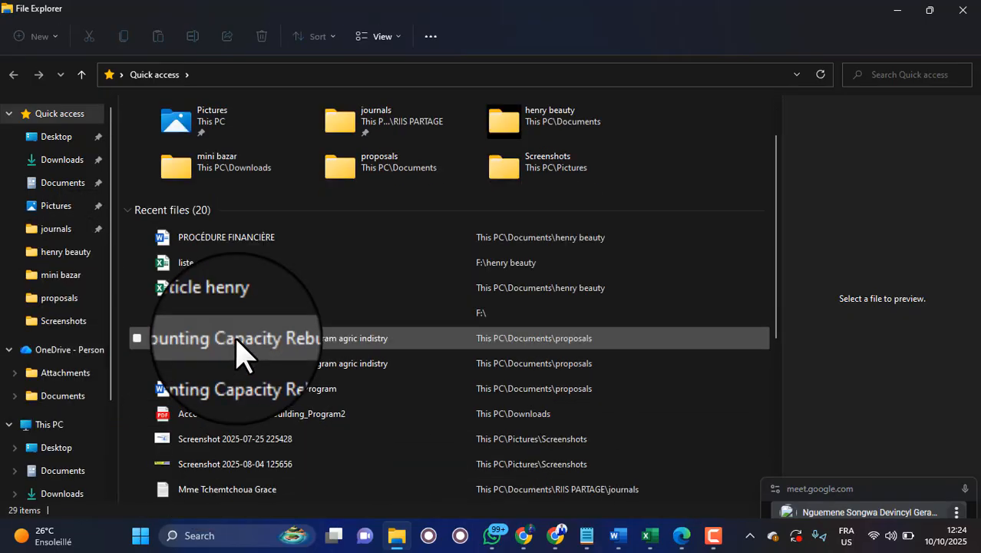
{"action": "scroll", "coordinate": [236, 341], "scroll_direction": "down", "scroll_amount": 3}
{"action": "left_click", "coordinate": [240, 339]}
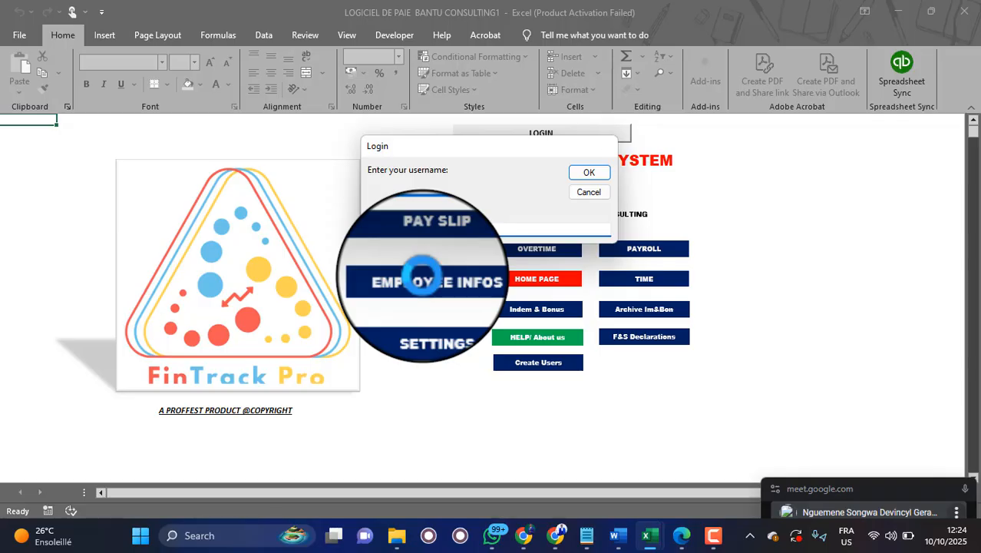
Log in to the payroll system with the username and password, and go through the payroll sheet to the archived payroll records
{"action": "key", "text": "Return"}
{"action": "key", "text": "Return"}
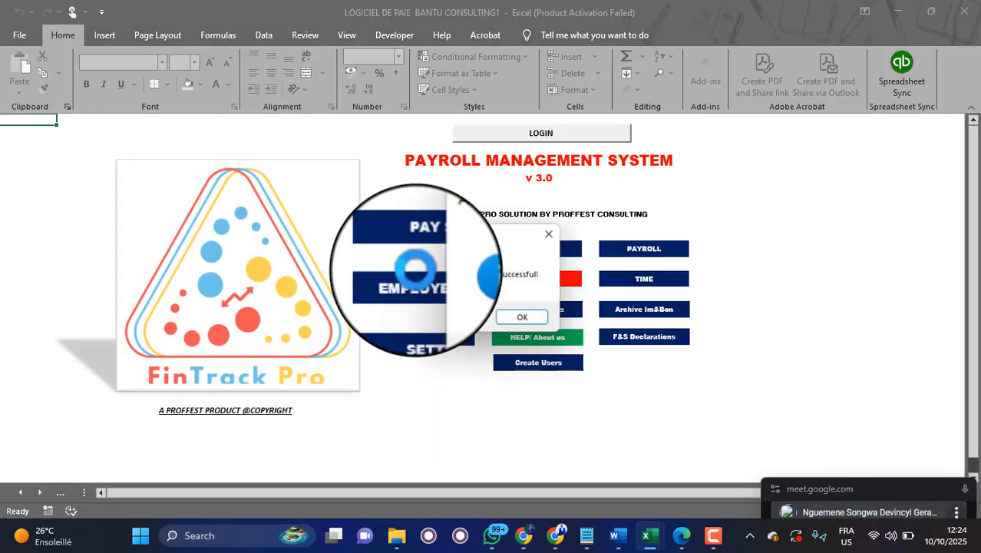
{"action": "left_click", "coordinate": [522, 316]}
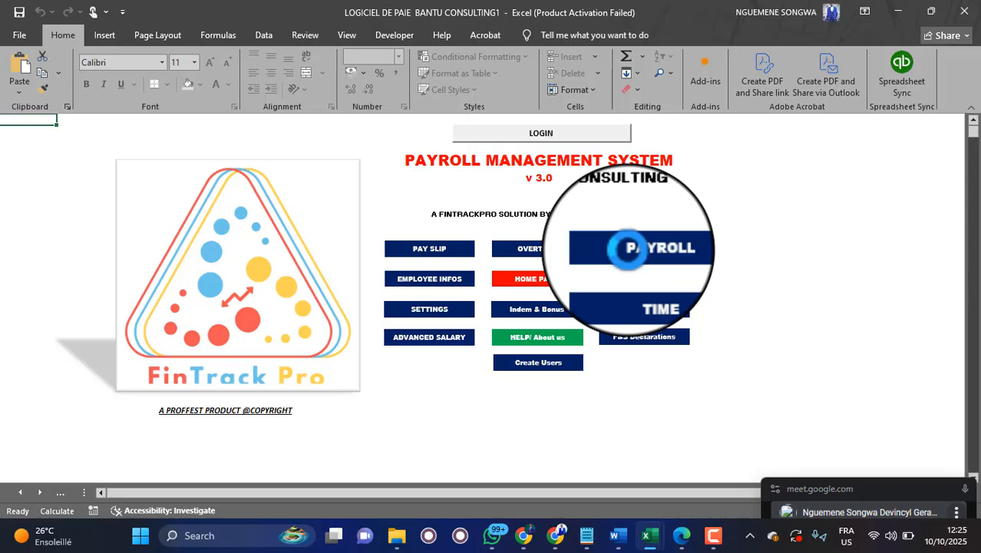
{"action": "left_click", "coordinate": [628, 249]}
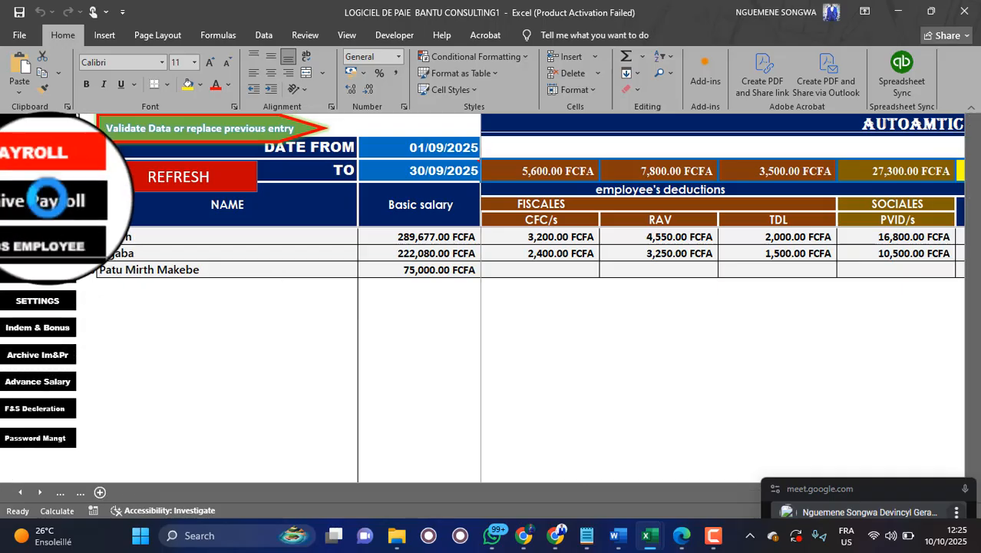
{"action": "left_click", "coordinate": [58, 206]}
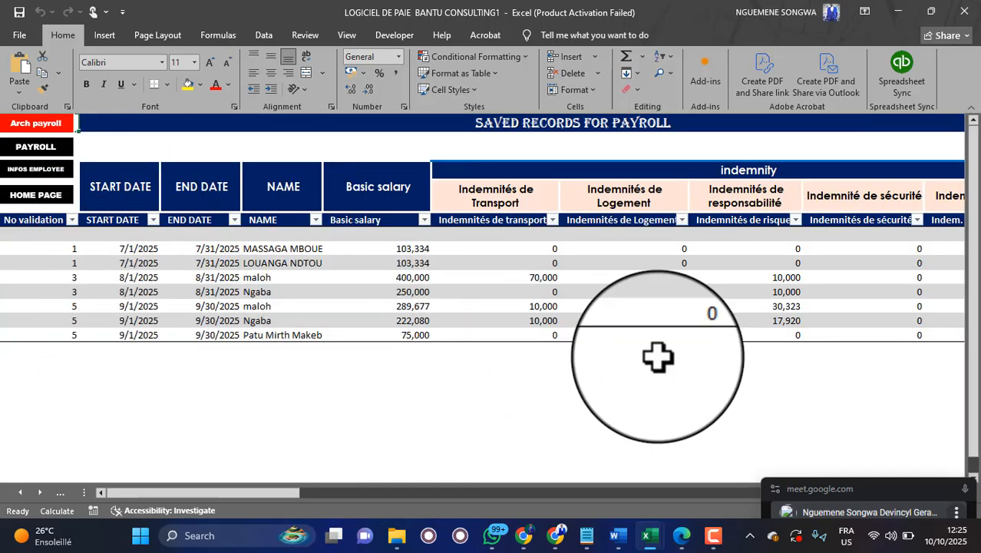
Delete the last saved payroll record, the September 2025 row with the 75,000 basic salary
{"action": "left_click_drag", "start_coordinate": [282, 492], "coordinate": [103, 314]}
{"action": "left_click", "coordinate": [3, 335]}
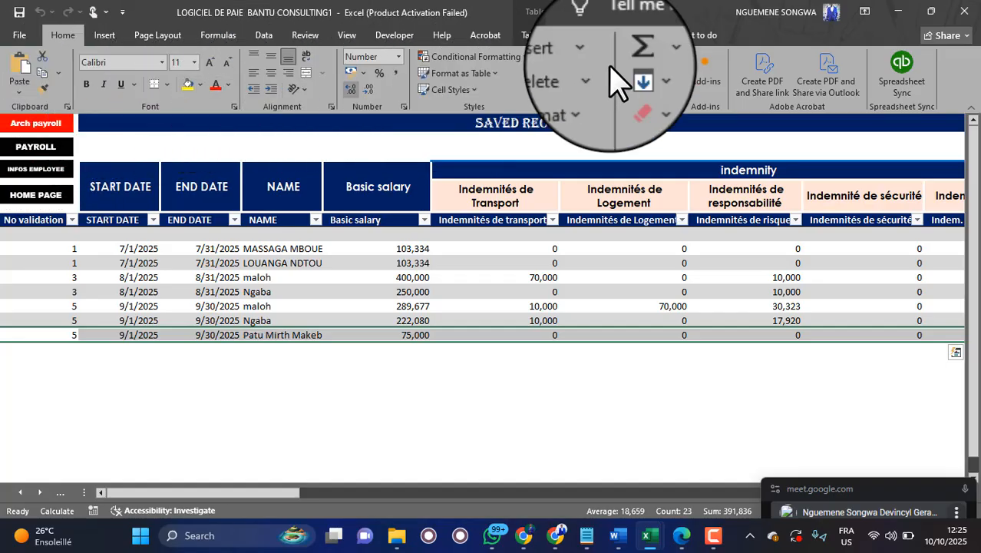
{"action": "left_click", "coordinate": [568, 73]}
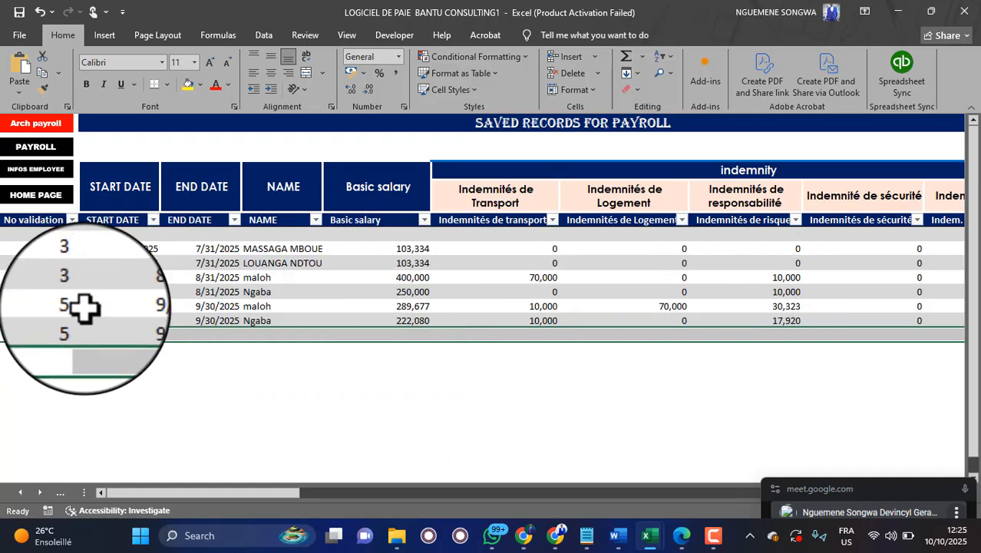
Examine the September records and the employee's deductions, covering the fiscal columns PIT to TDL and the social column PVID/s
{"action": "left_click_drag", "start_coordinate": [81, 307], "coordinate": [830, 322]}
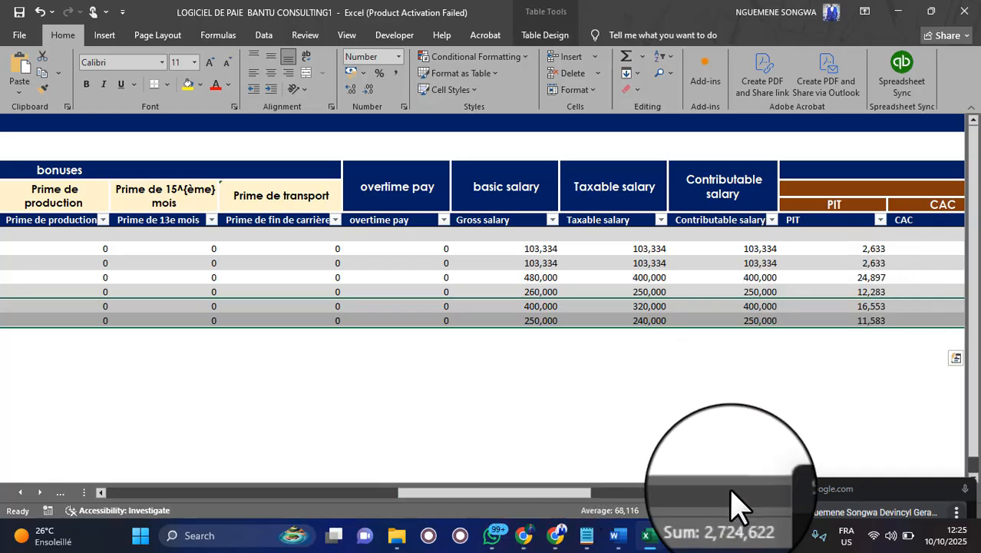
{"action": "left_click_drag", "start_coordinate": [576, 492], "coordinate": [697, 485]}
{"action": "left_click", "coordinate": [630, 364]}
{"action": "left_click_drag", "start_coordinate": [399, 190], "coordinate": [402, 205]}
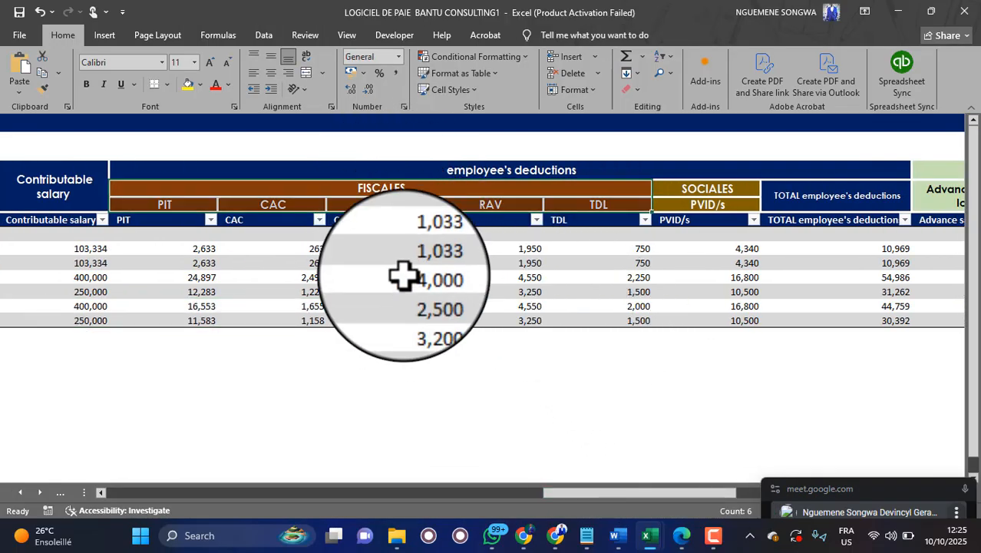
{"action": "left_click_drag", "start_coordinate": [402, 277], "coordinate": [410, 321]}
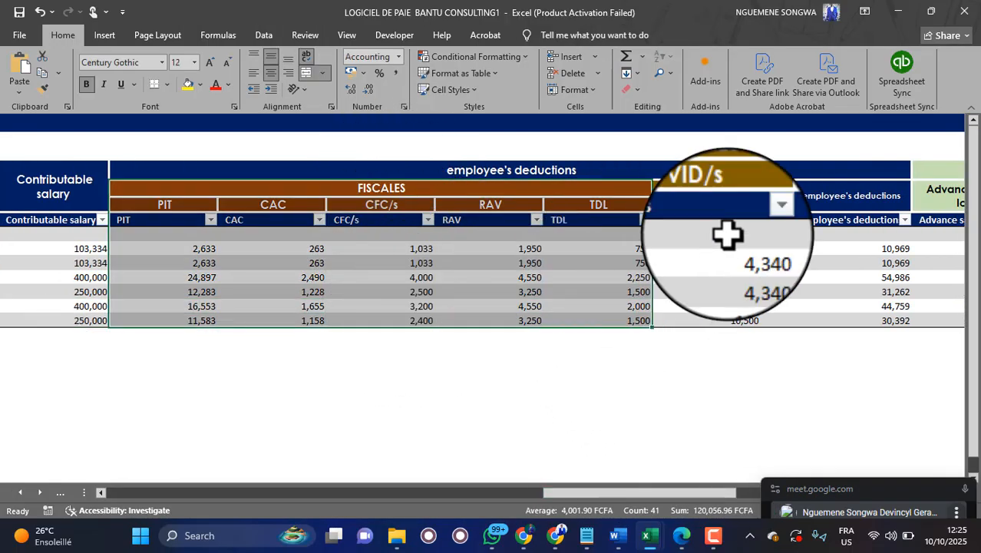
{"action": "left_click_drag", "start_coordinate": [707, 192], "coordinate": [712, 326]}
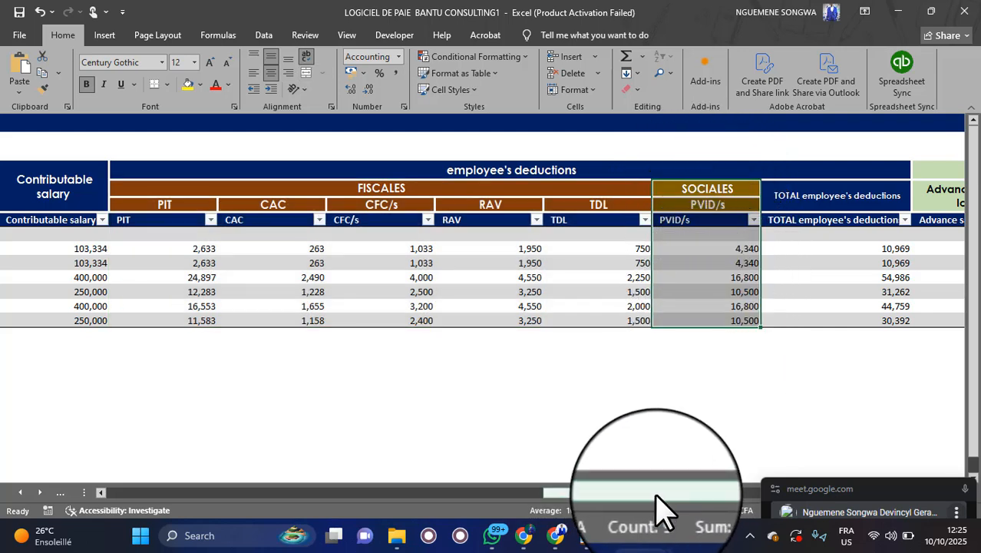
{"action": "left_click_drag", "start_coordinate": [654, 494], "coordinate": [708, 499]}
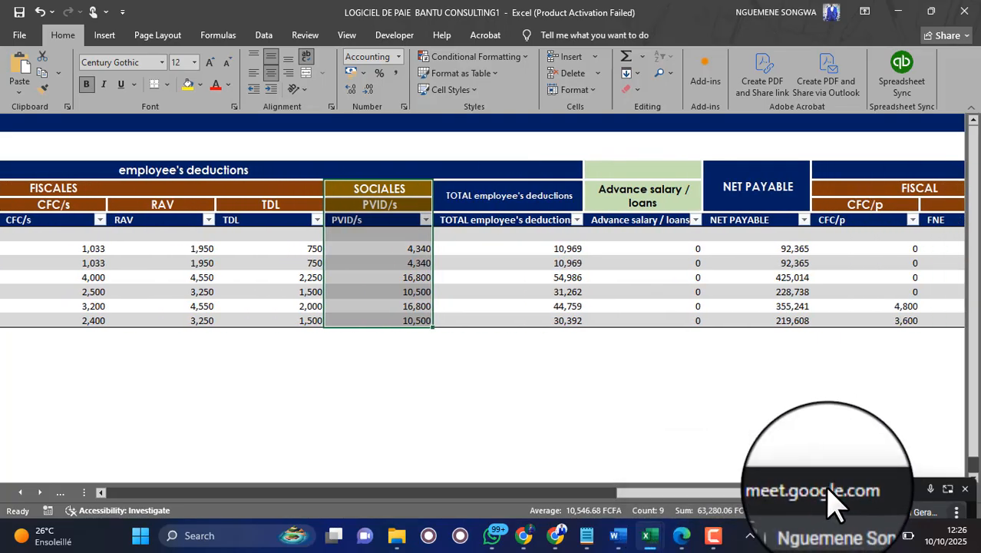
Enlarge the floating Google Meet window and change the presentation to share the entire screen
{"action": "left_click_drag", "start_coordinate": [833, 499], "coordinate": [788, 307]}
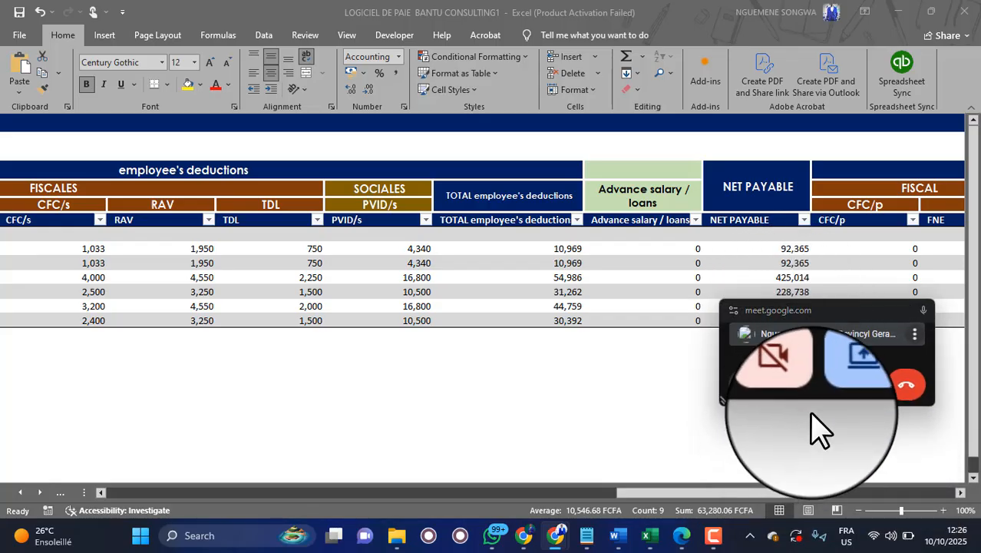
{"action": "left_click_drag", "start_coordinate": [814, 411], "coordinate": [815, 478]}
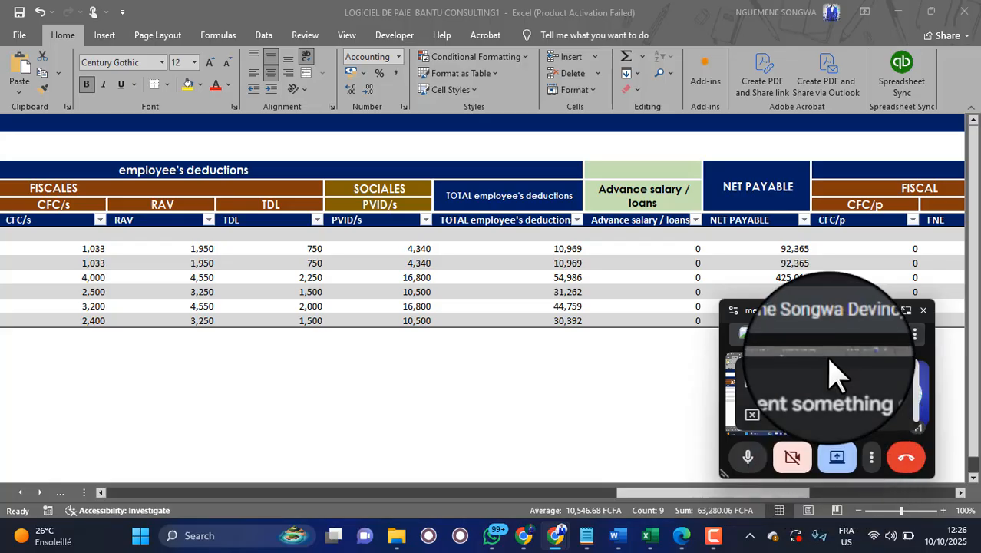
{"action": "left_click", "coordinate": [830, 395]}
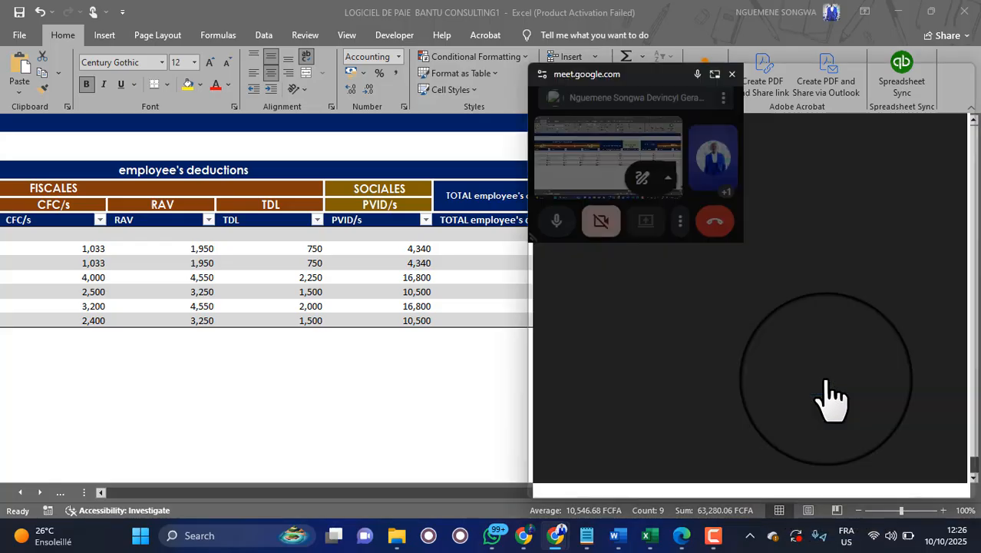
{"action": "left_click", "coordinate": [884, 157]}
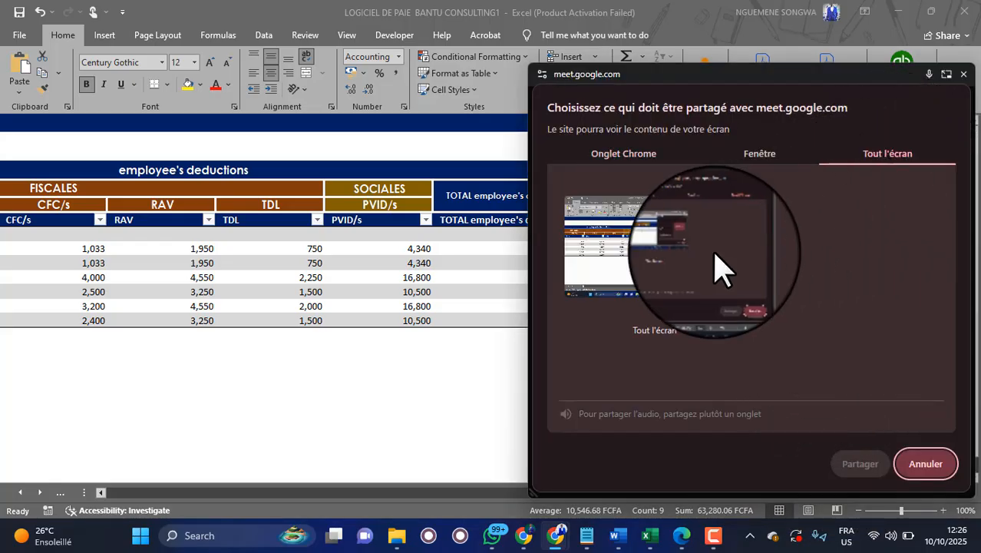
{"action": "left_click", "coordinate": [874, 472]}
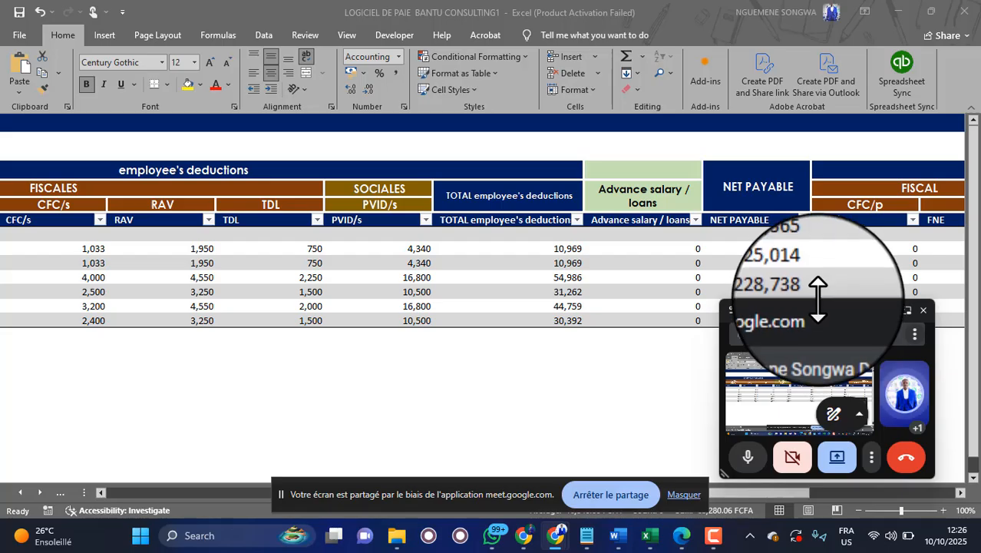
Shrink the floating Meet window, move it clear of the payroll records, and hide the screen-sharing notice
{"action": "left_click_drag", "start_coordinate": [818, 302], "coordinate": [825, 367]}
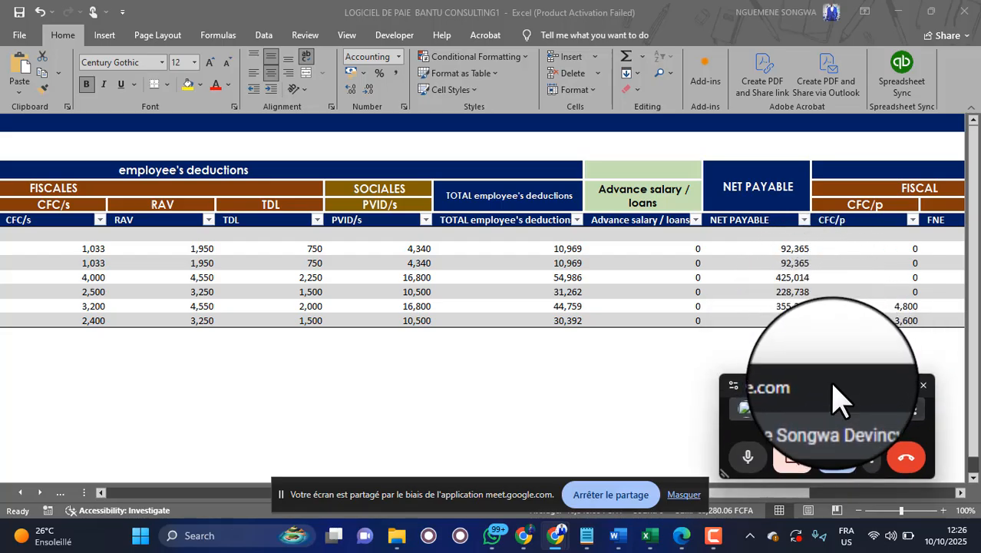
{"action": "left_click_drag", "start_coordinate": [839, 401], "coordinate": [920, 465]}
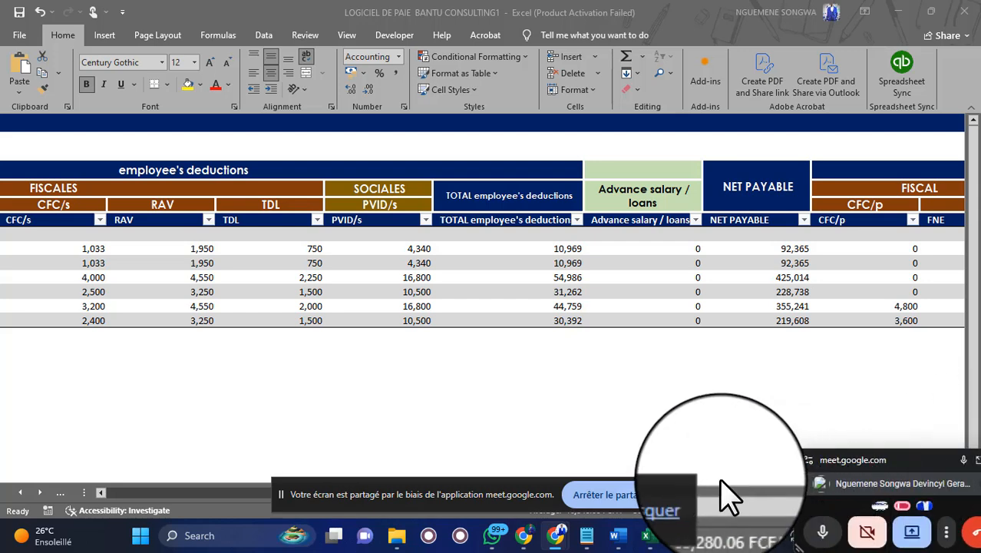
{"action": "left_click", "coordinate": [667, 495]}
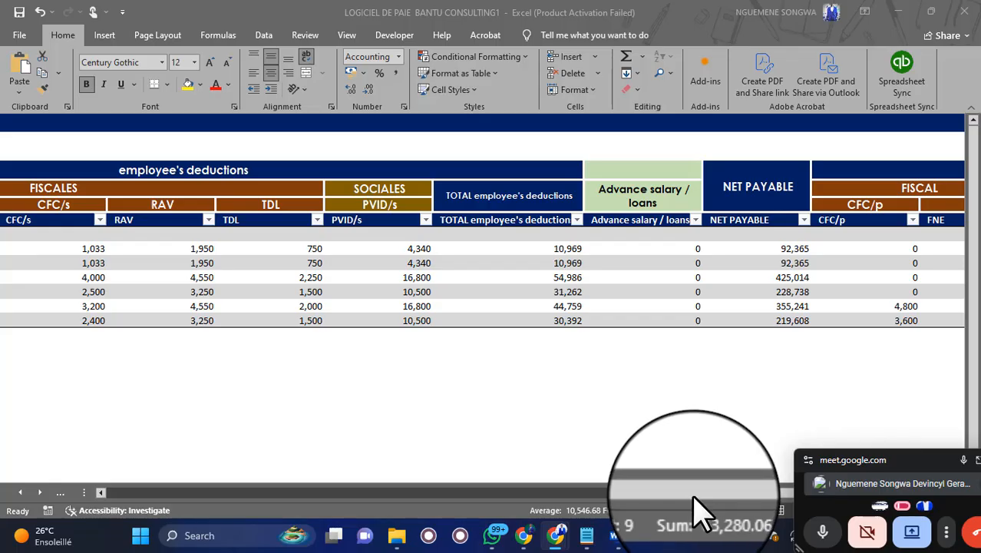
Examine the saved payroll records, comparing the employee's PVID/s and fiscal deductions with the employer's fiscal charges CFC/p and FNE and social charges
{"action": "left_click", "coordinate": [695, 507]}
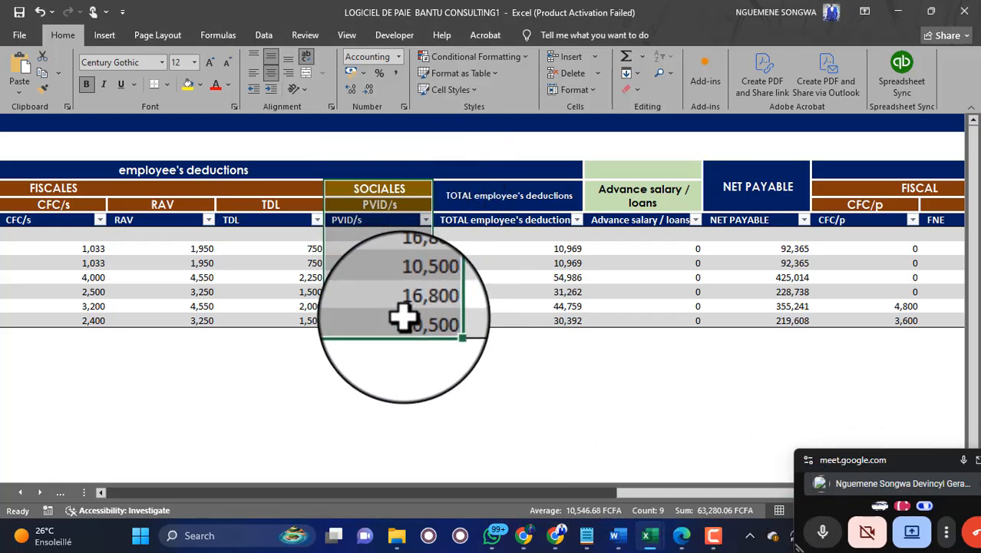
{"action": "left_click_drag", "start_coordinate": [646, 496], "coordinate": [772, 519]}
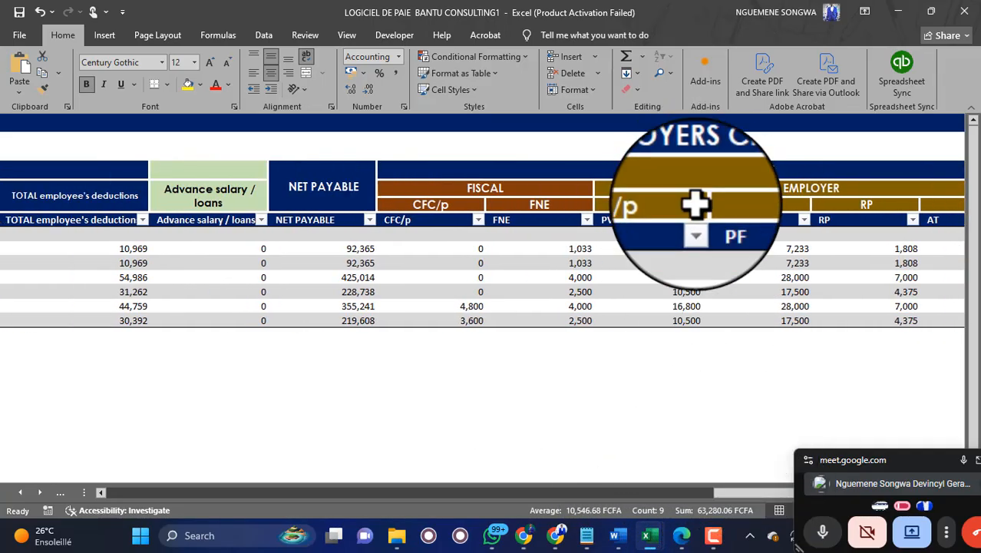
{"action": "left_click_drag", "start_coordinate": [695, 204], "coordinate": [771, 340]}
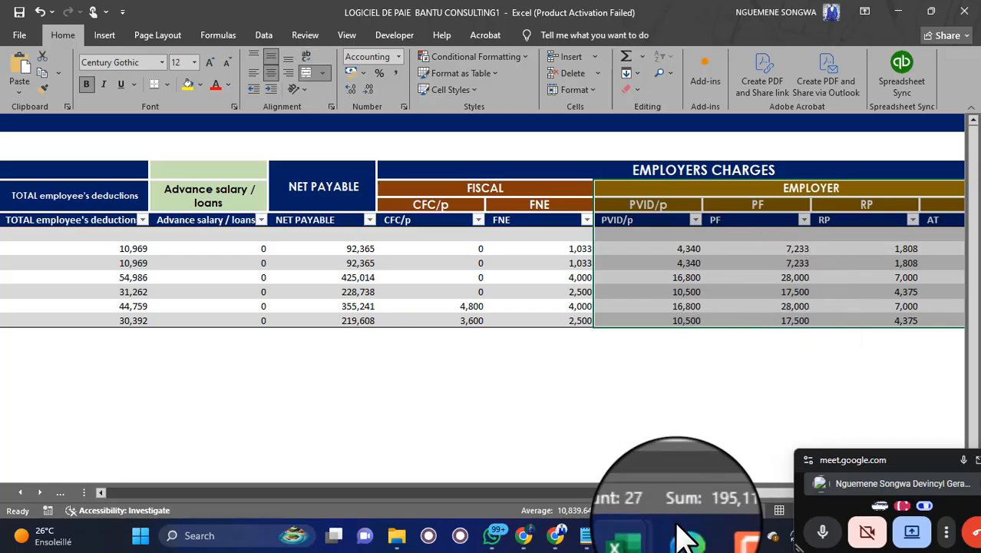
{"action": "left_click_drag", "start_coordinate": [768, 495], "coordinate": [662, 486]}
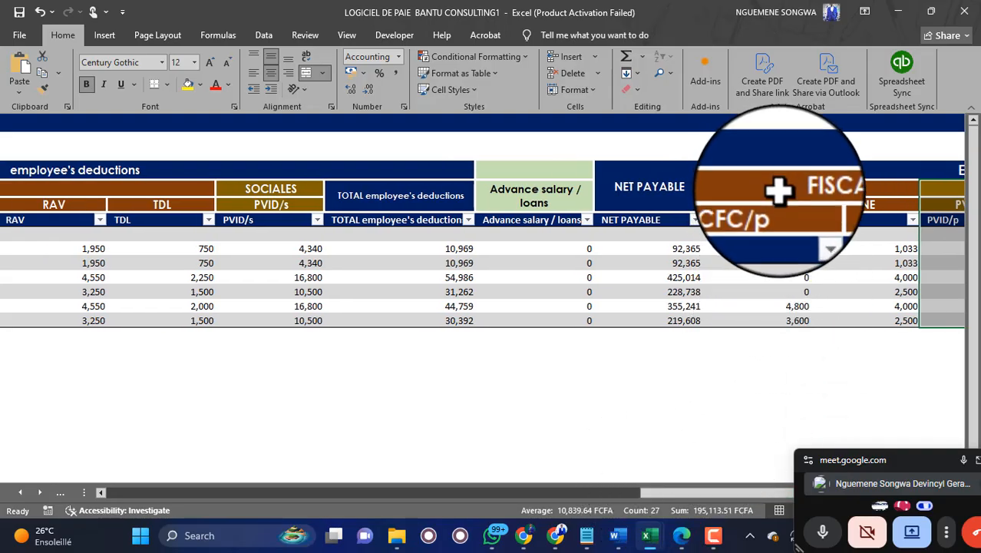
{"action": "left_click_drag", "start_coordinate": [777, 190], "coordinate": [812, 321]}
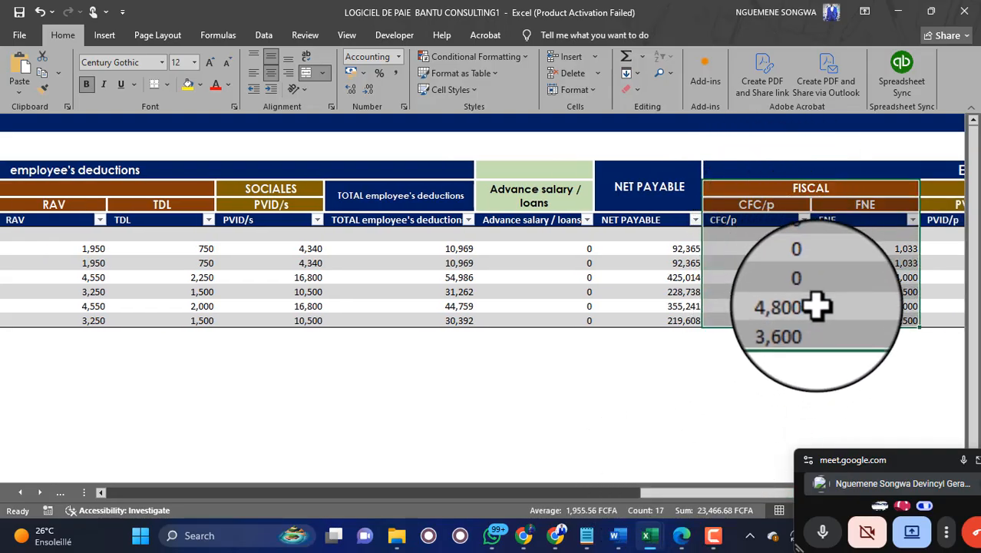
{"action": "left_click_drag", "start_coordinate": [911, 305], "coordinate": [873, 318]}
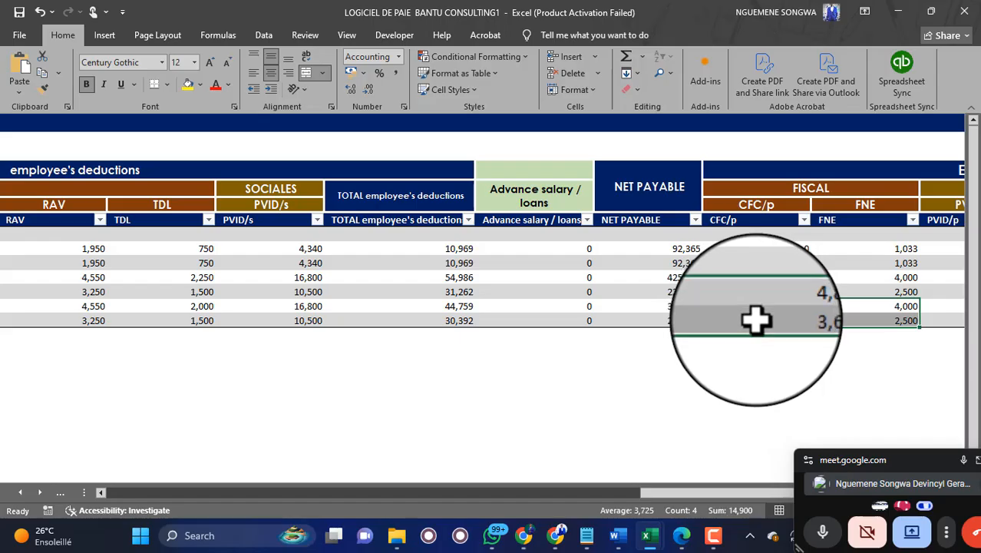
{"action": "left_click_drag", "start_coordinate": [759, 323], "coordinate": [745, 322]}
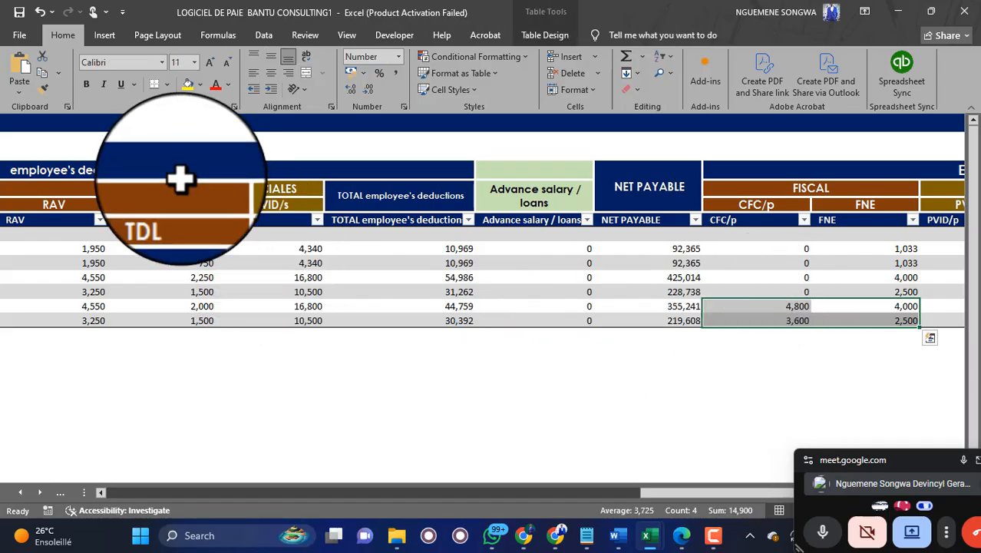
{"action": "left_click_drag", "start_coordinate": [162, 187], "coordinate": [164, 321]}
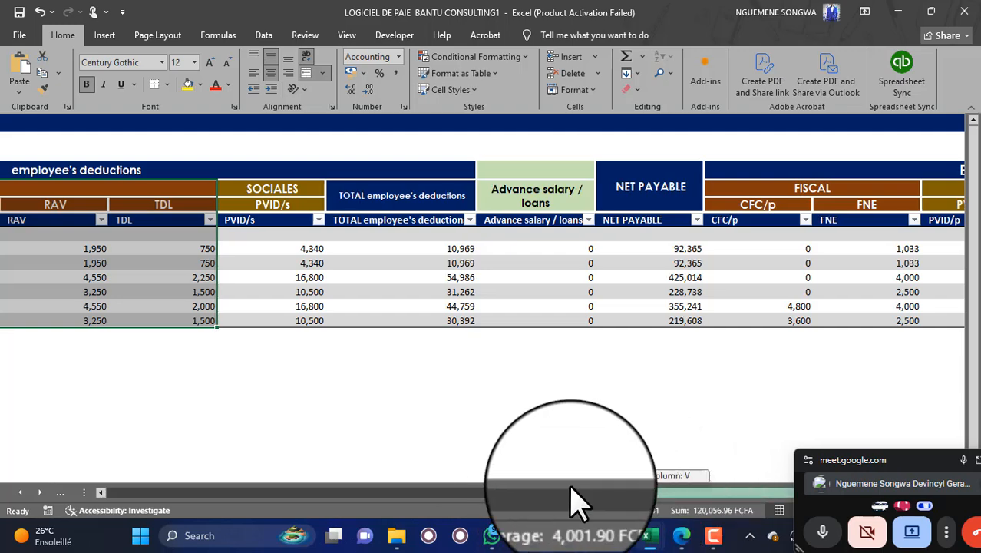
{"action": "left_click_drag", "start_coordinate": [568, 492], "coordinate": [98, 492]}
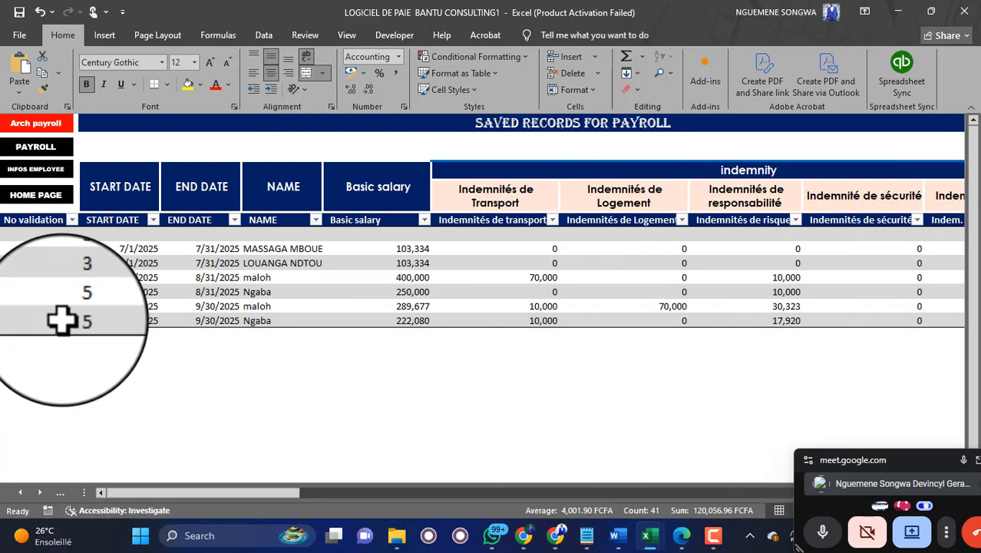
Look through the declaration recap, the payroll sheet and the archived payroll records to find where the declared figures come from
{"action": "left_click", "coordinate": [42, 165]}
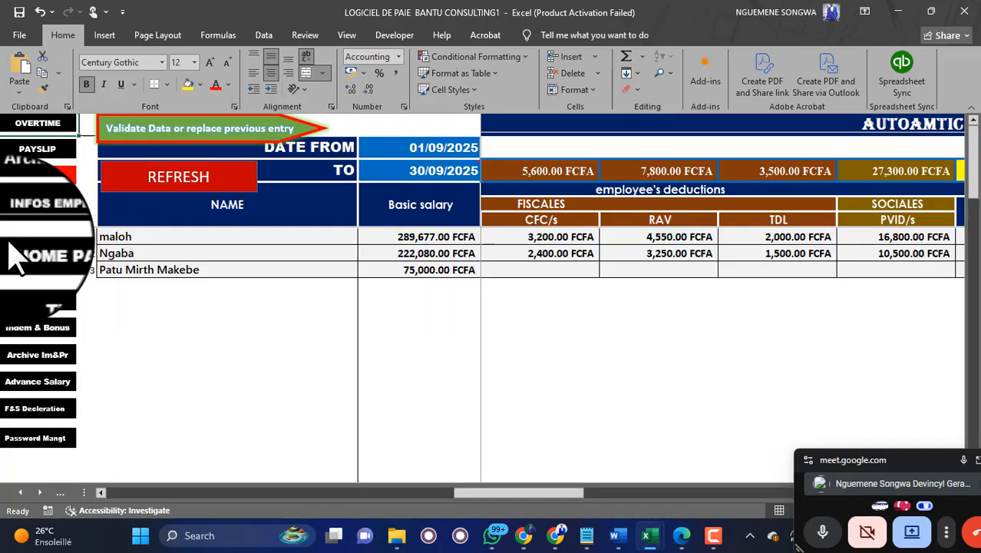
{"action": "left_click", "coordinate": [25, 415]}
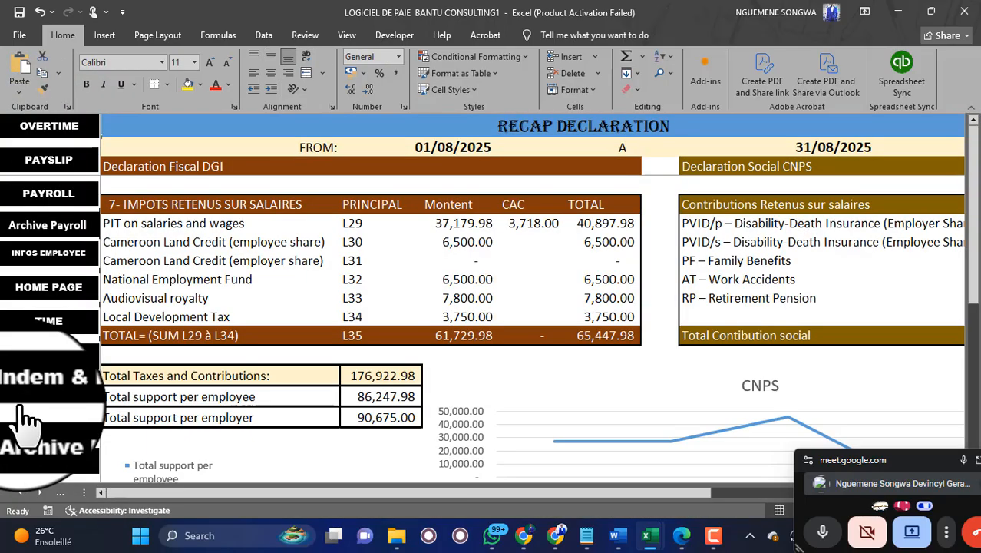
{"action": "left_click", "coordinate": [54, 198]}
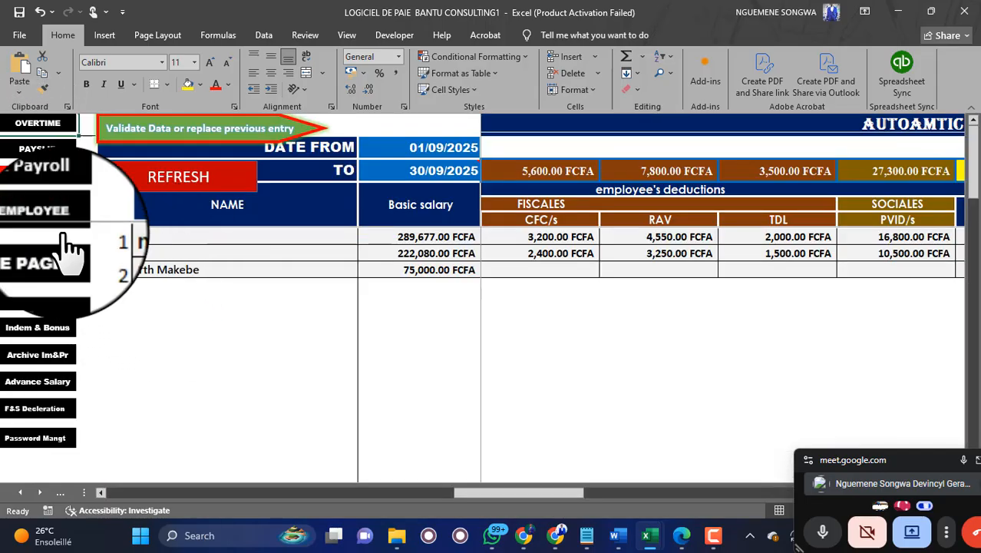
{"action": "left_click", "coordinate": [46, 203]}
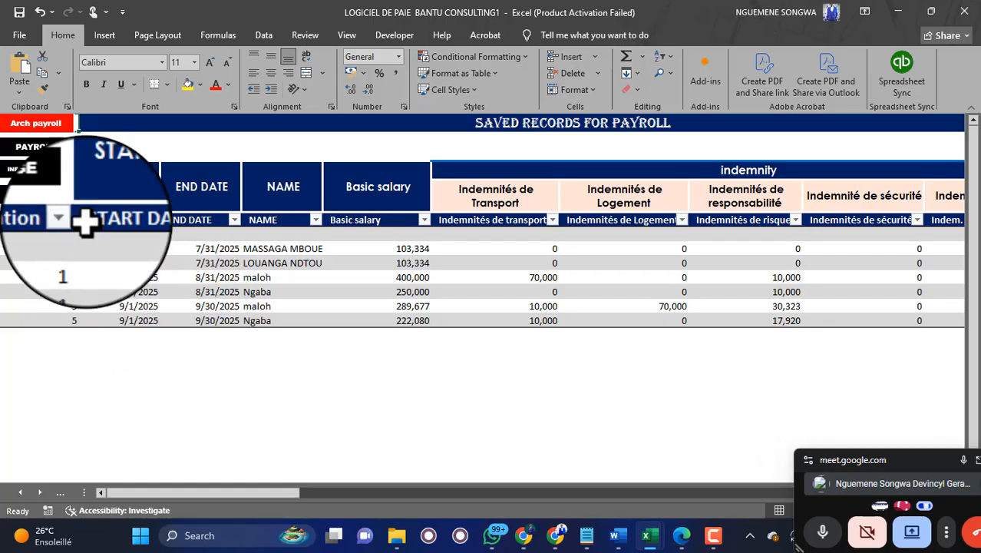
{"action": "left_click", "coordinate": [46, 156]}
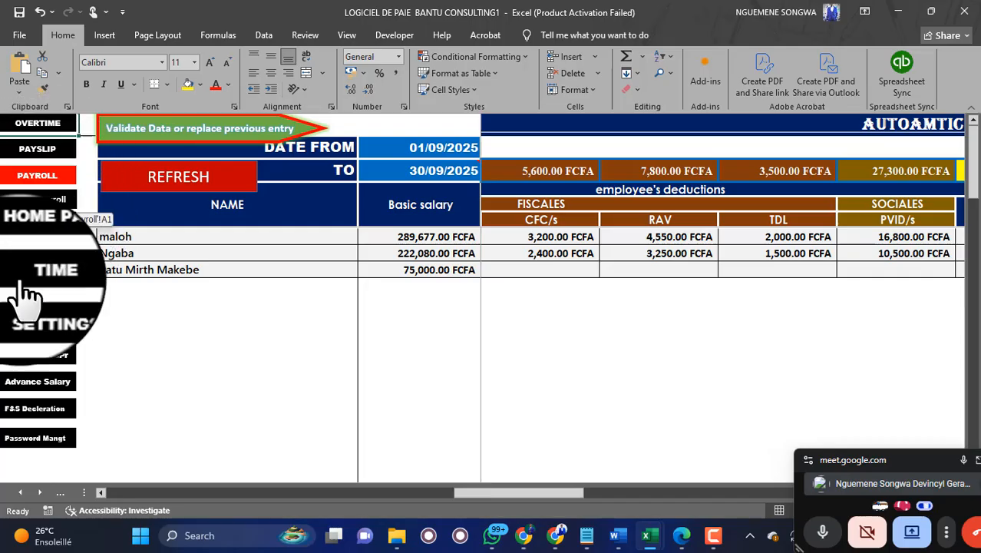
{"action": "left_click", "coordinate": [32, 382]}
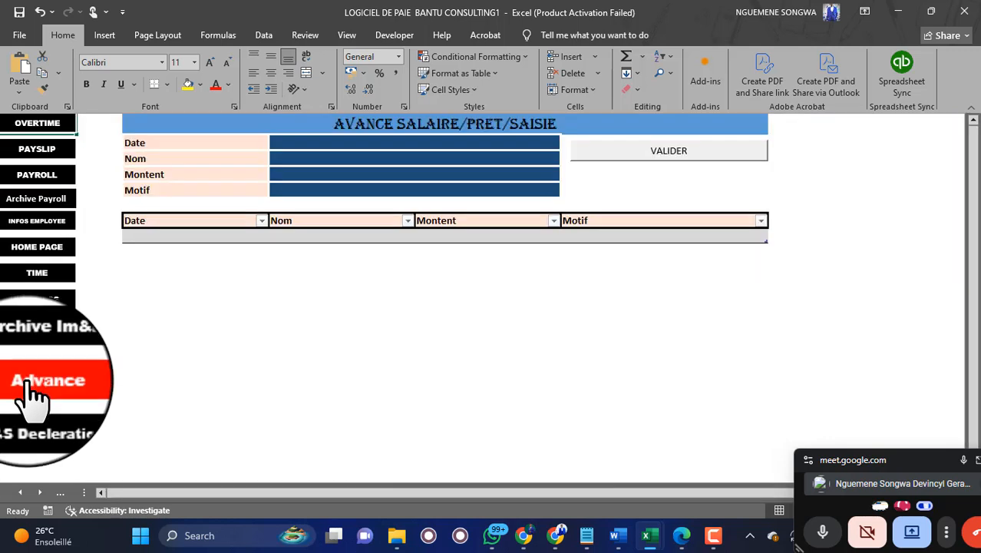
Open the fiscal and social declaration recap and set its period from 01/09/2025 to 30/09/2025
{"action": "left_click", "coordinate": [27, 414]}
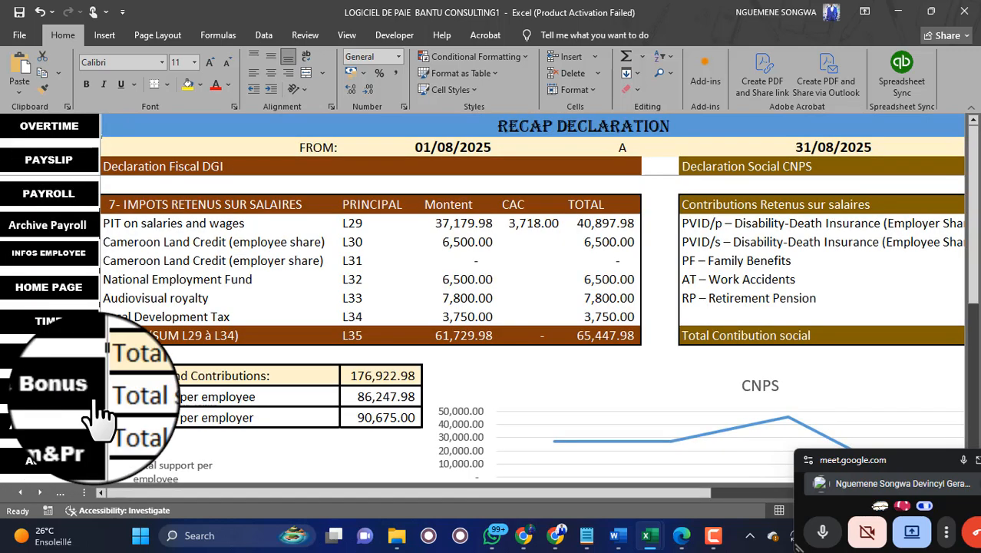
{"action": "double_click", "coordinate": [469, 147]}
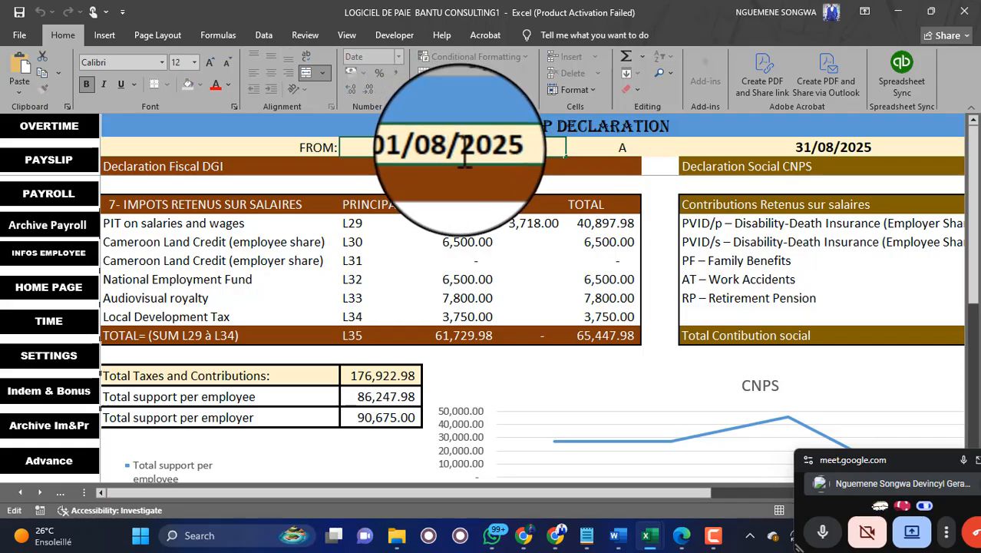
{"action": "key", "text": "BackSpace"}
{"action": "type", "text": "9"}
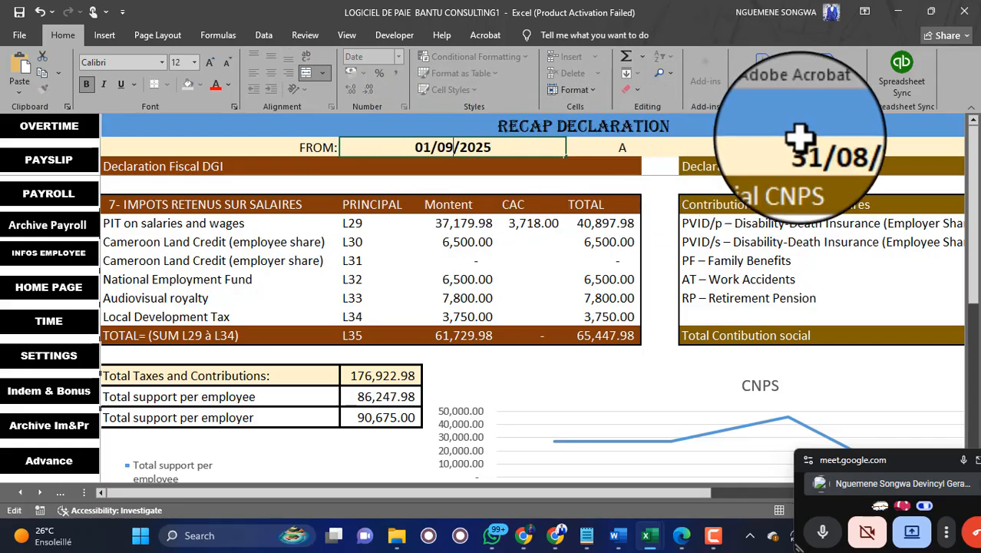
{"action": "left_click", "coordinate": [837, 149]}
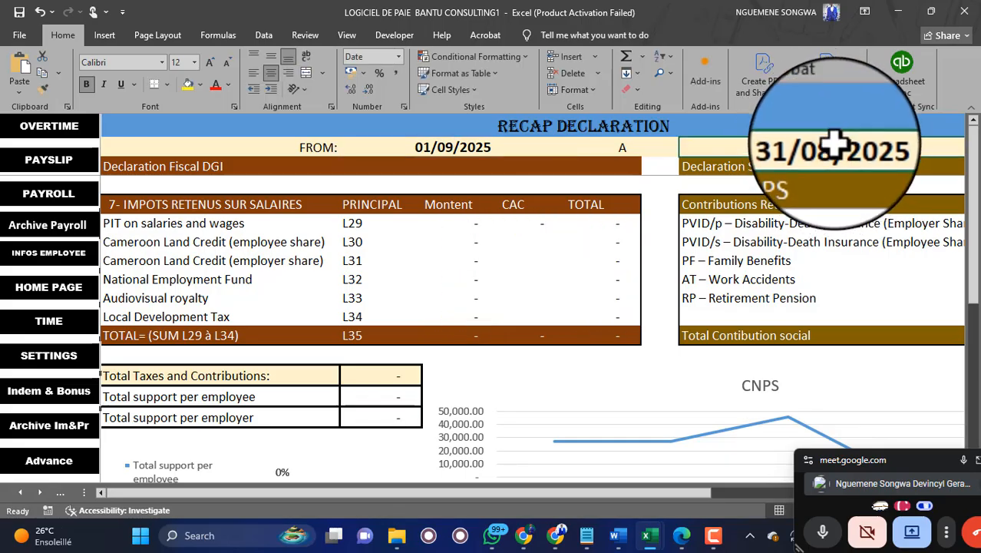
{"action": "double_click", "coordinate": [836, 145]}
{"action": "key", "text": "Escape"}
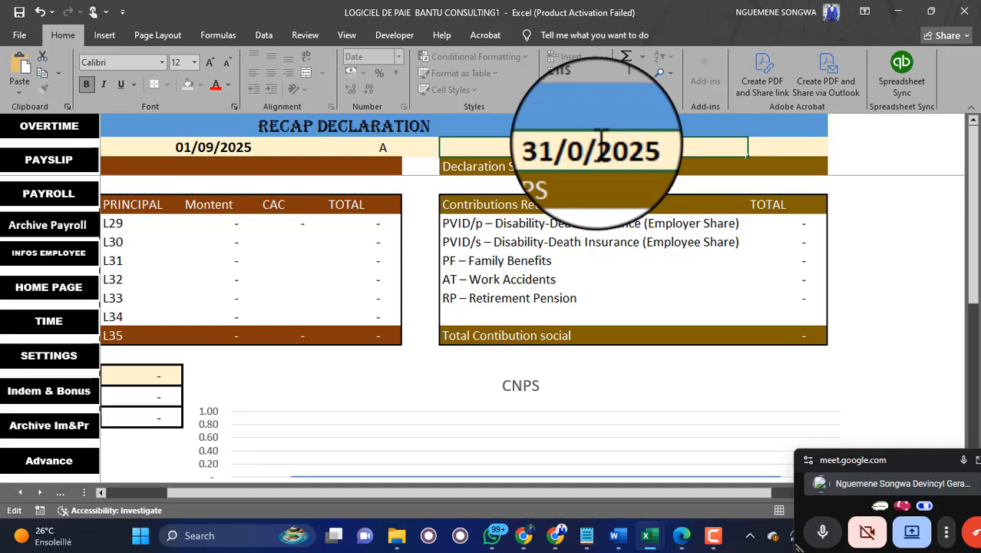
{"action": "type", "text": "9/2"}
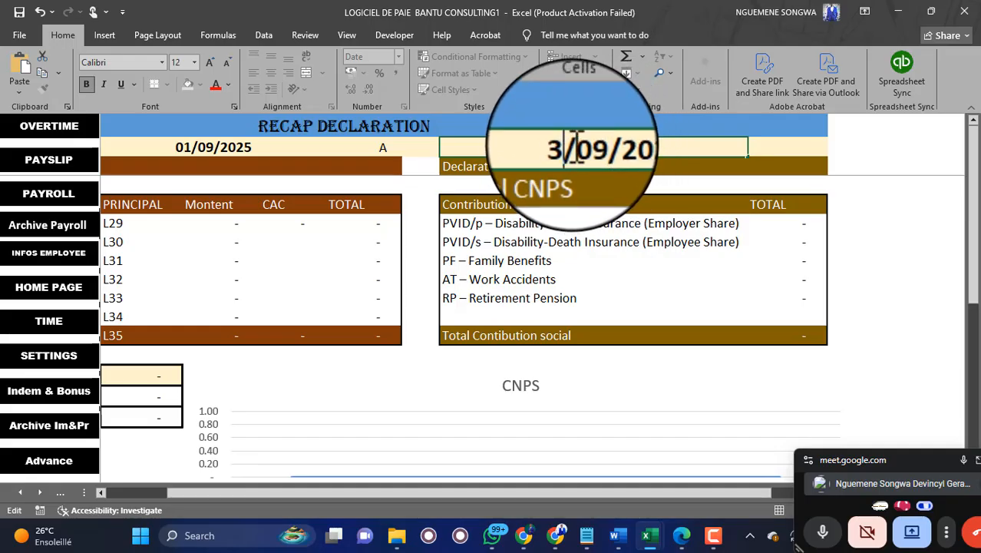
{"action": "type", "text": "0"}
{"action": "left_click", "coordinate": [791, 148]}
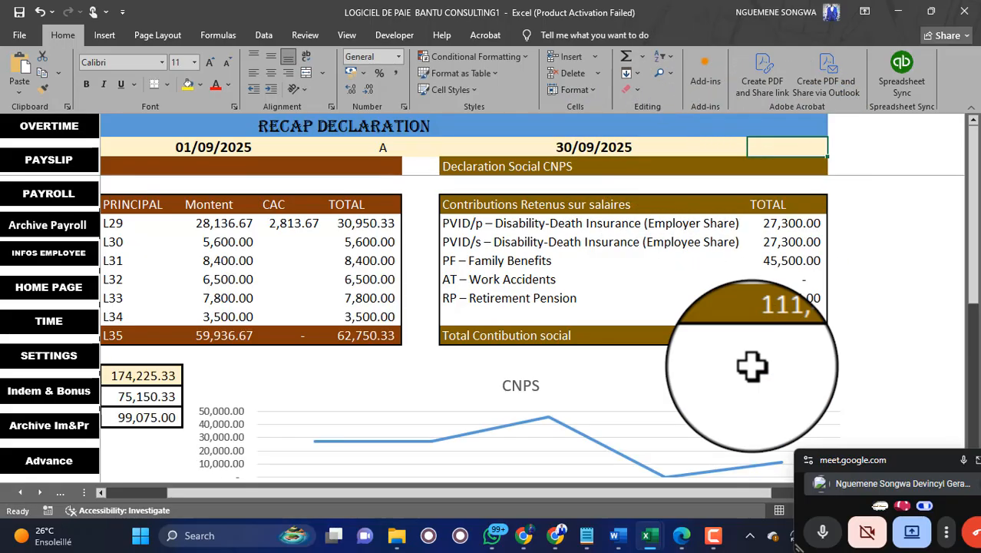
Examine the recap's CNPS social contributions table and the DGI table of taxes withheld on salaries, down to the L35 total
{"action": "left_click_drag", "start_coordinate": [725, 493], "coordinate": [747, 485]}
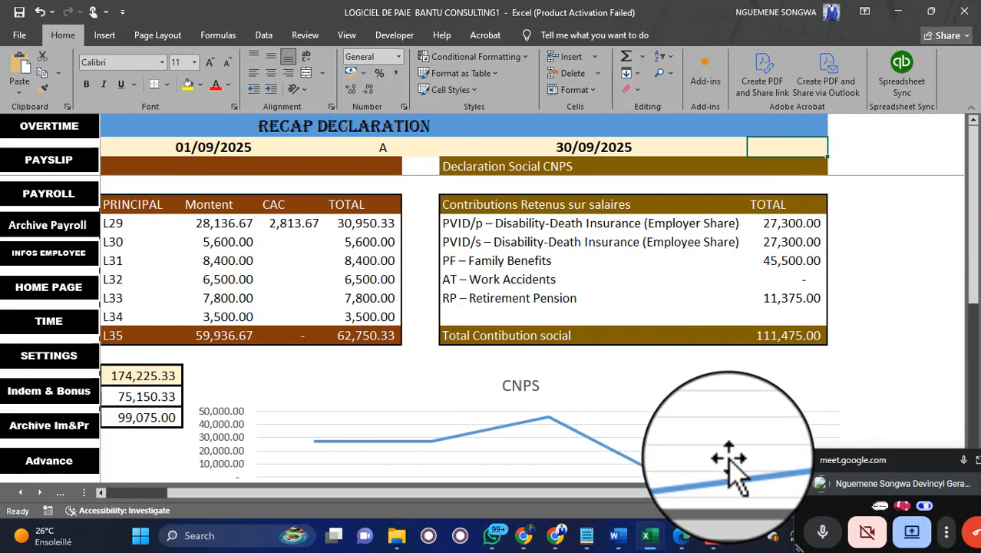
{"action": "left_click", "coordinate": [507, 205]}
{"action": "left_click_drag", "start_coordinate": [506, 205], "coordinate": [722, 322]}
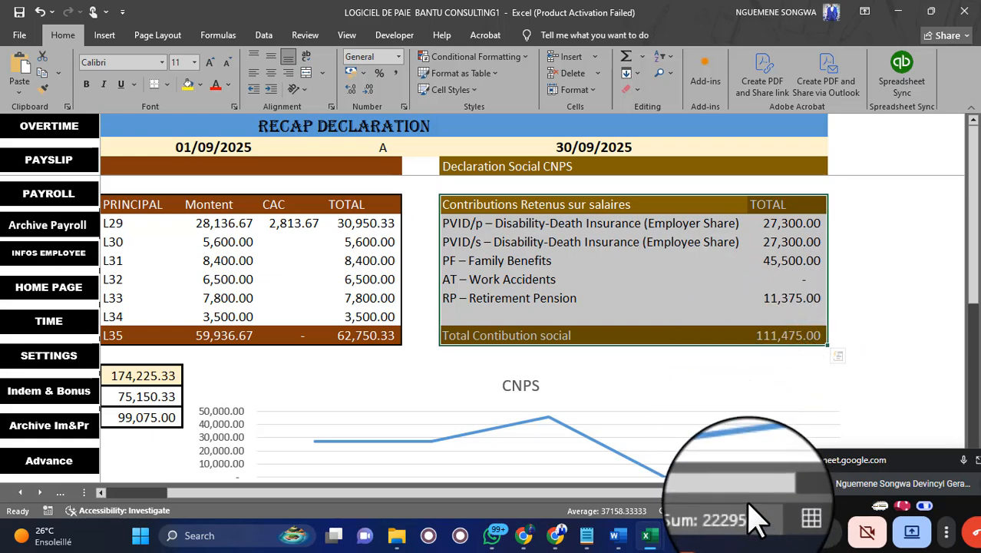
{"action": "left_click_drag", "start_coordinate": [748, 503], "coordinate": [565, 508]}
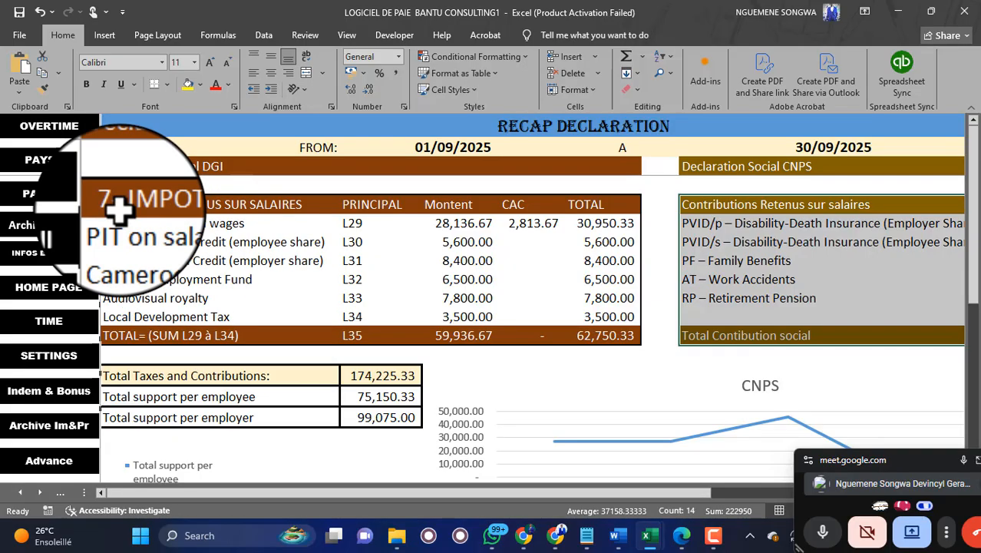
{"action": "left_click_drag", "start_coordinate": [136, 165], "coordinate": [595, 331]}
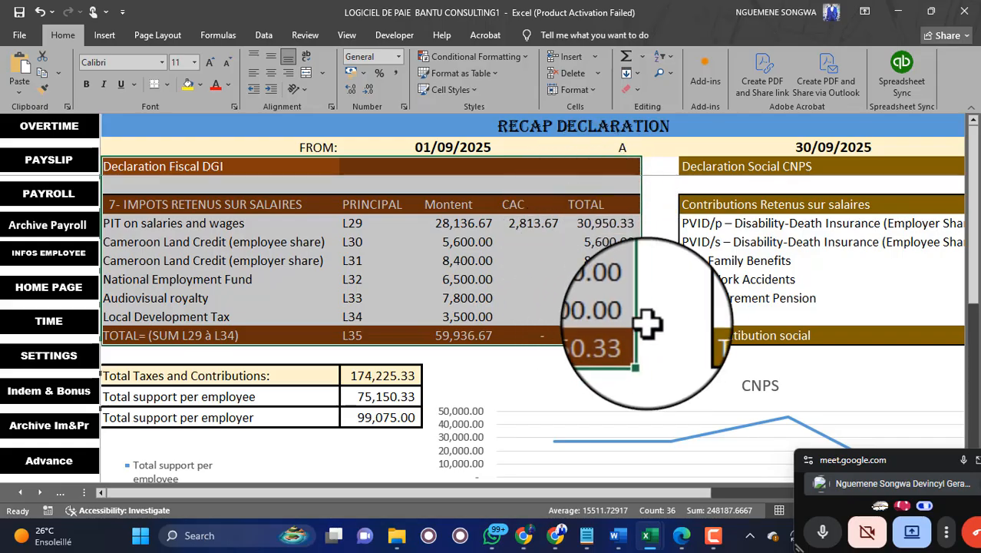
{"action": "left_click", "coordinate": [606, 338]}
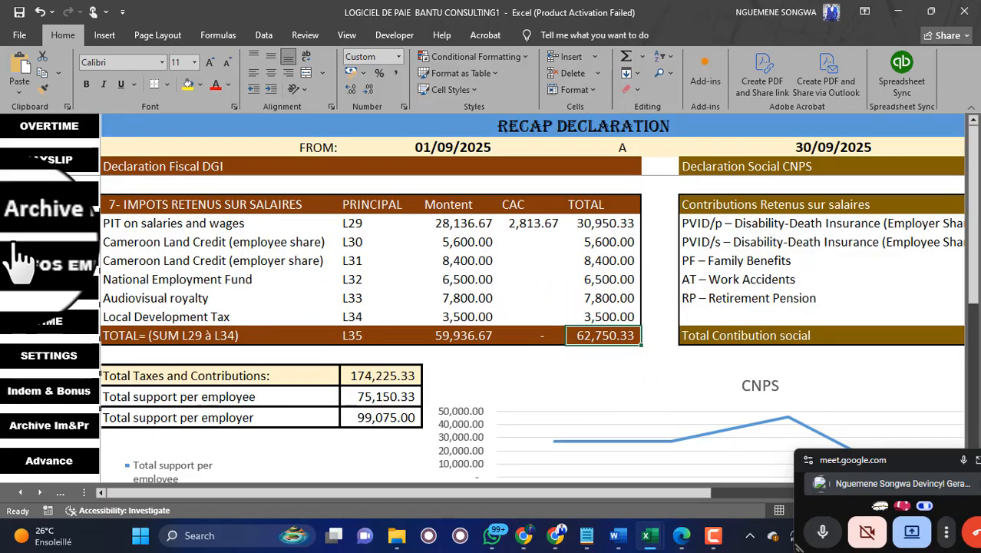
Compare the CFC/s and CFC/p rates in the payroll rates settings with the Crédit Foncier rates in the online declaration's salary section
{"action": "left_click", "coordinate": [46, 354]}
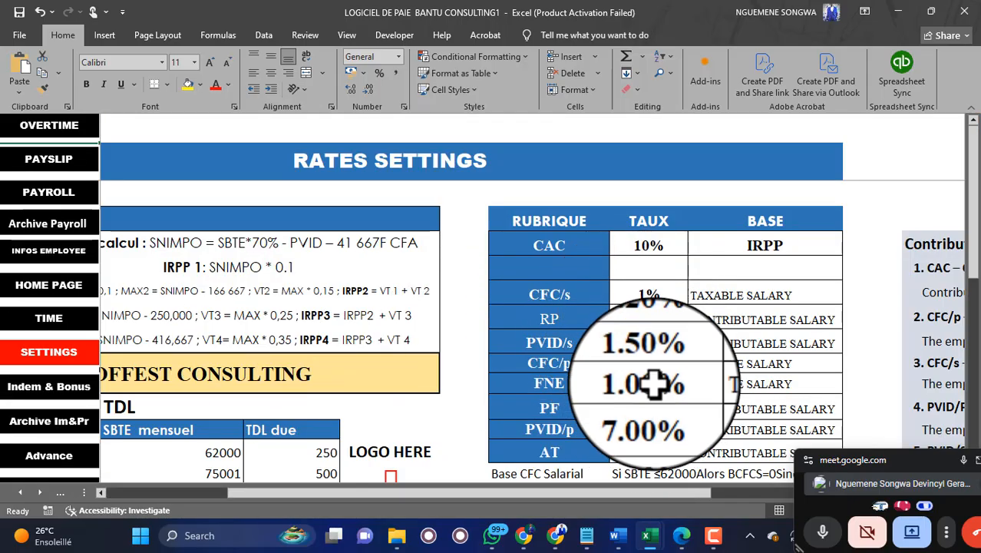
{"action": "left_click", "coordinate": [651, 340]}
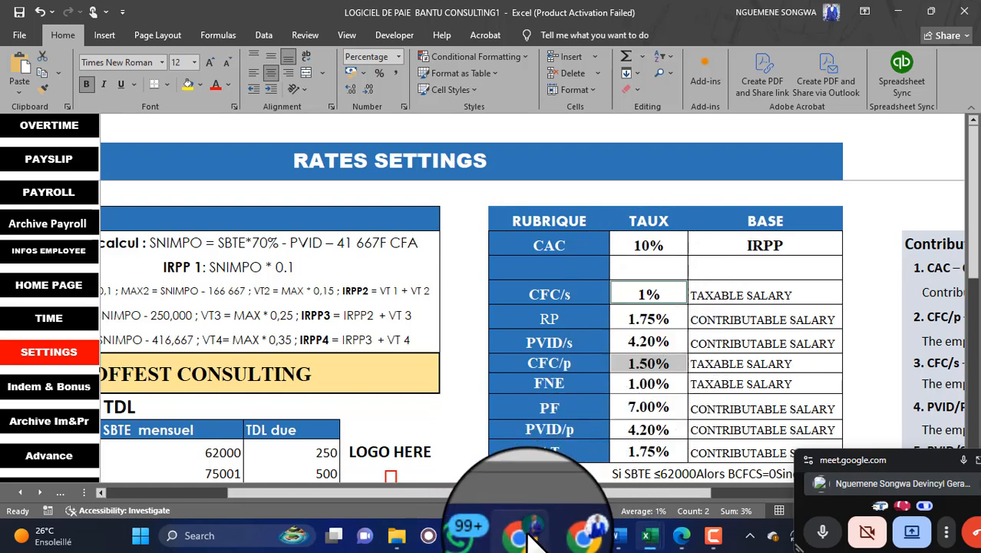
{"action": "mouse_move", "coordinate": [530, 541]}
{"action": "mouse_move", "coordinate": [584, 535]}
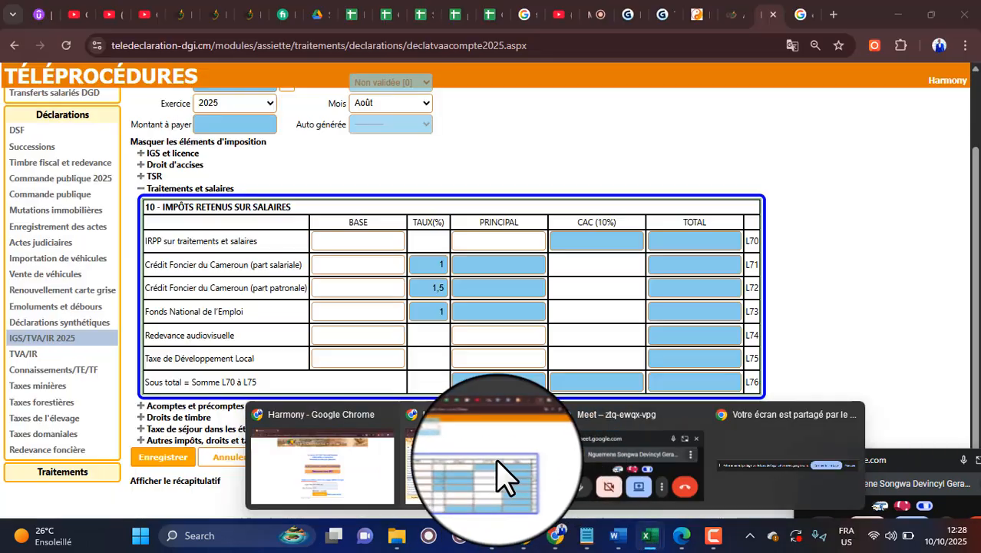
{"action": "left_click", "coordinate": [498, 463]}
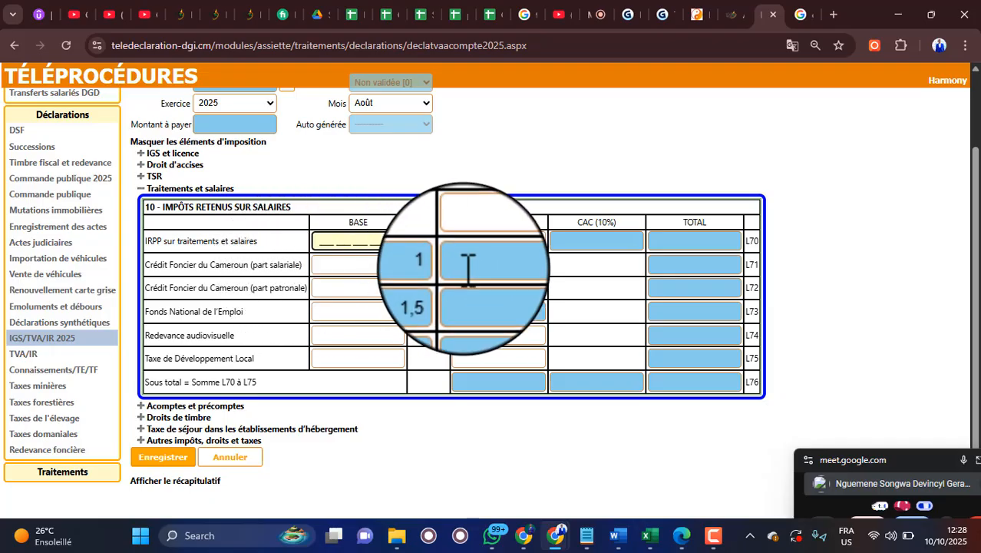
{"action": "key", "text": "alt+Tab"}
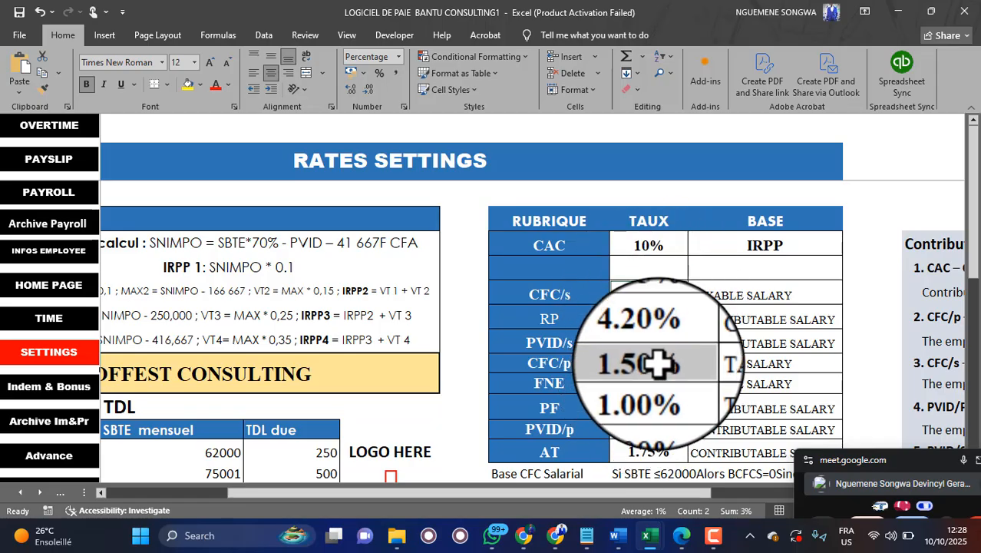
{"action": "key", "text": "alt+Tab"}
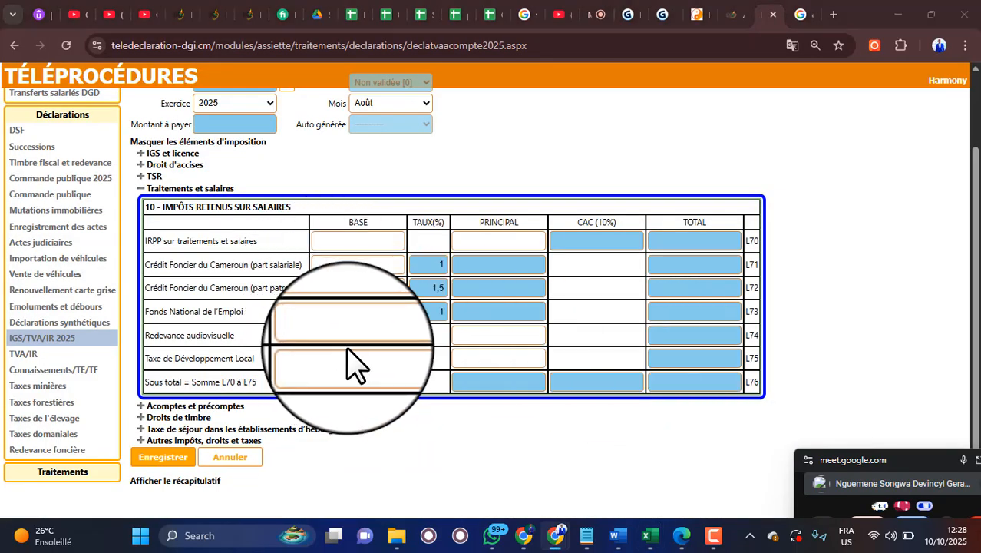
{"action": "key", "text": "alt+Tab"}
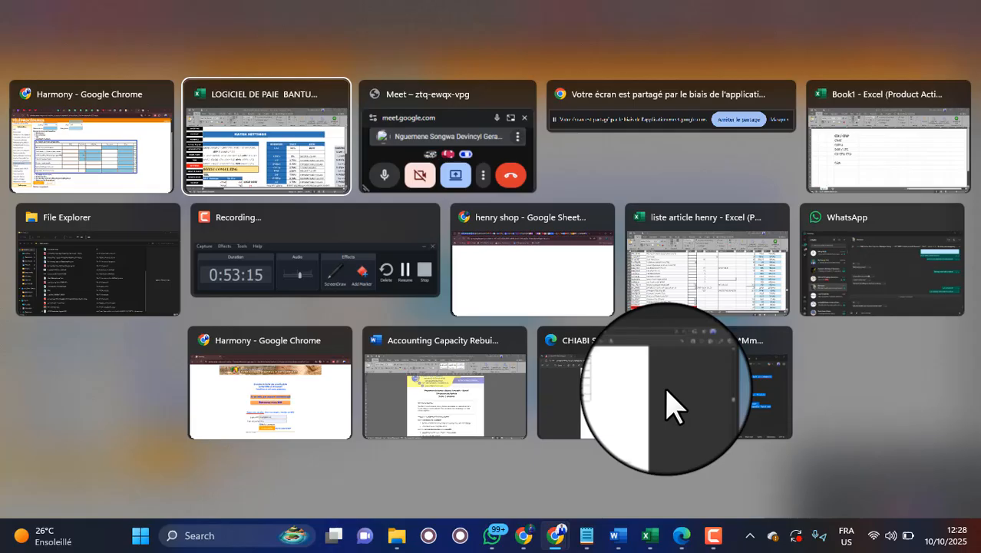
{"action": "left_click", "coordinate": [247, 146]}
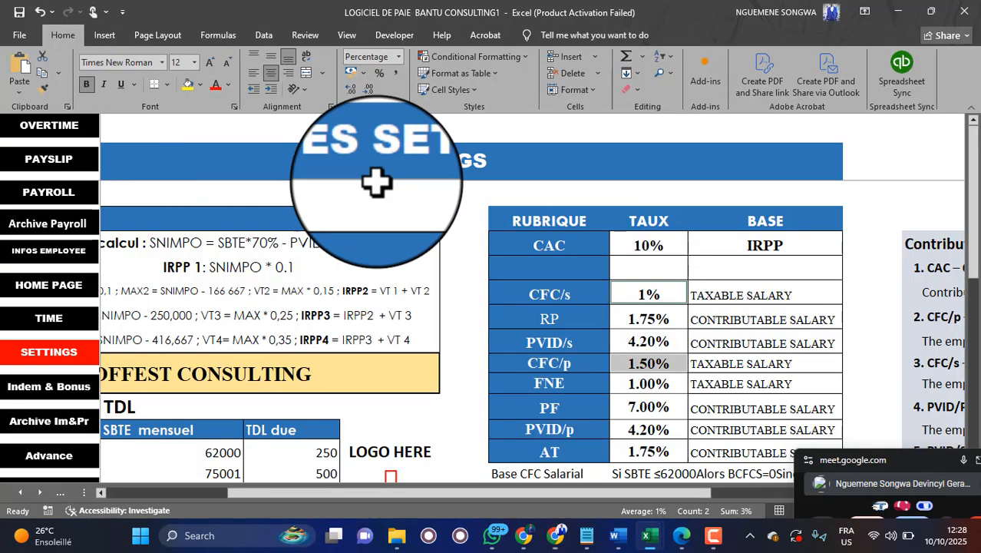
Compare the FNE rate in the payroll rates settings with the Fonds National de l'Emploi rate in the online declaration's salary section
{"action": "left_click", "coordinate": [645, 383]}
{"action": "key", "text": "super+Tab"}
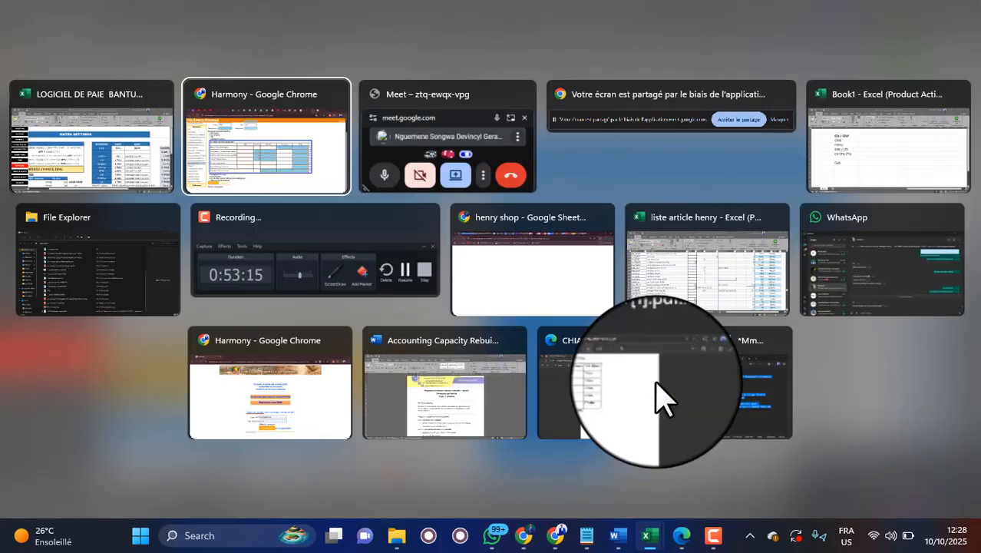
{"action": "left_click", "coordinate": [259, 169]}
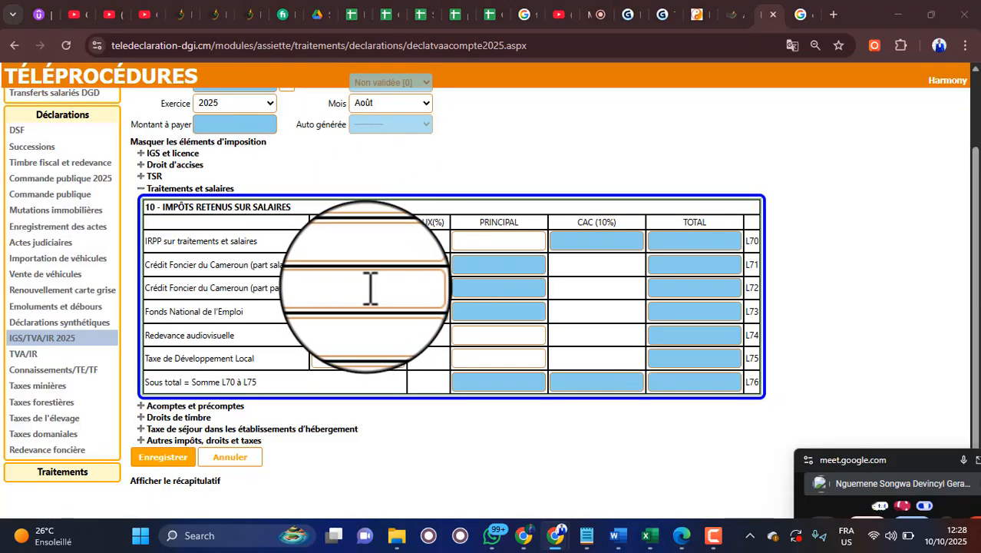
{"action": "key", "text": "super+Tab"}
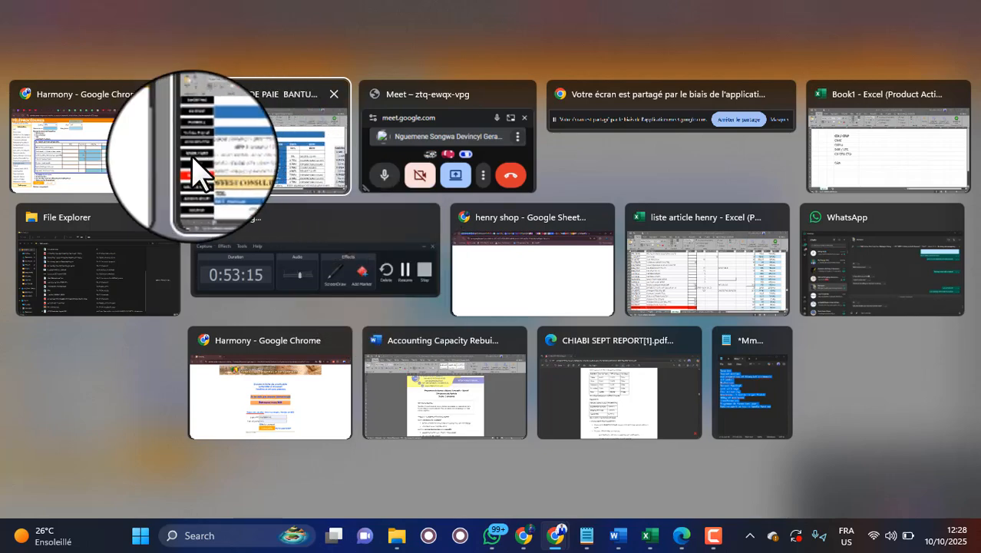
{"action": "left_click", "coordinate": [242, 161]}
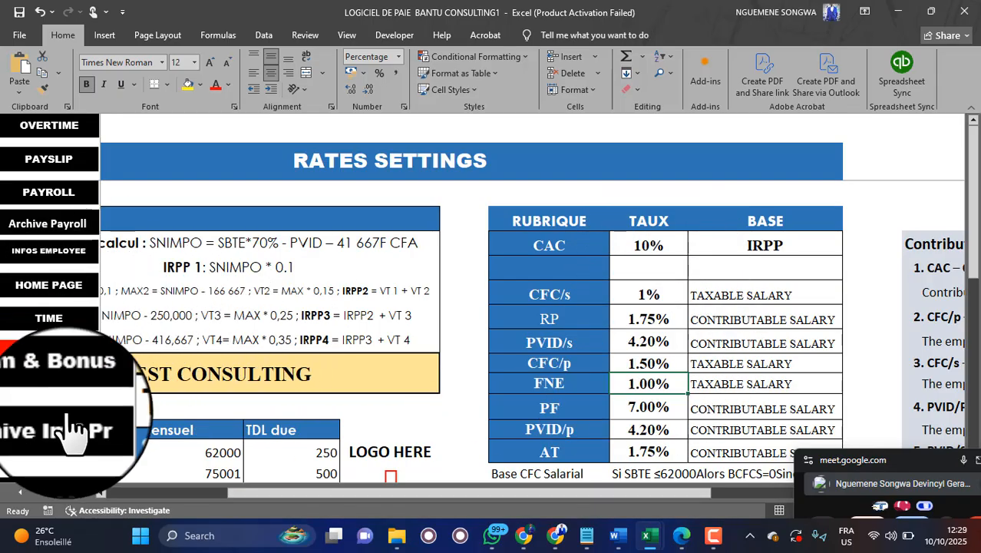
Open the fiscal and social declaration recap, and trace its PIT amount to the two September 2025 entries in the archived payroll records
{"action": "scroll", "coordinate": [65, 434], "scroll_direction": "down", "scroll_amount": 3}
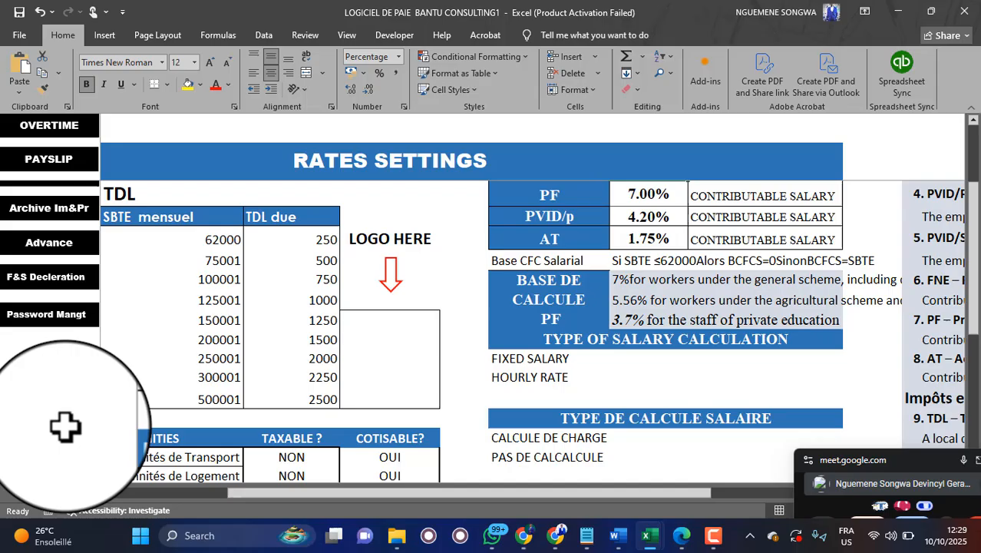
{"action": "left_click", "coordinate": [56, 288]}
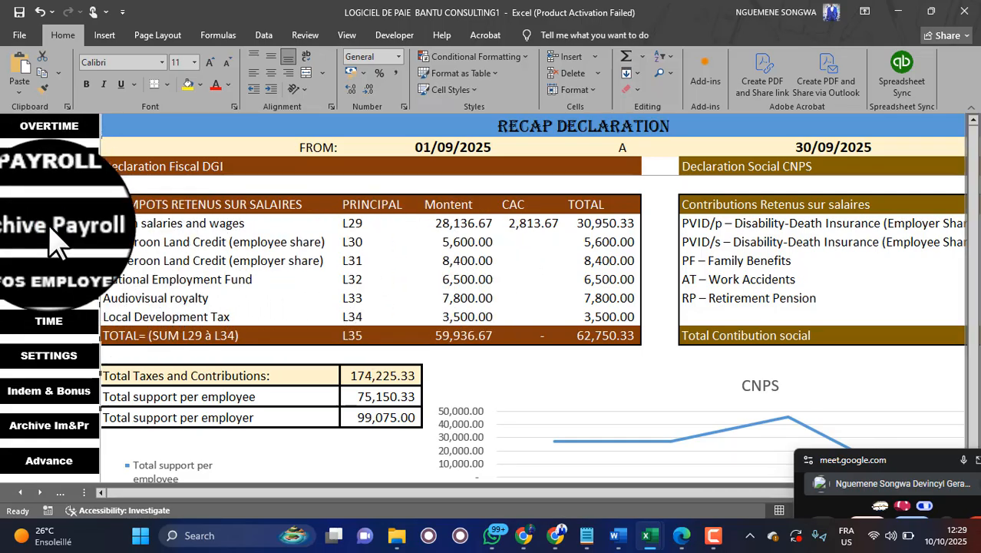
{"action": "left_click", "coordinate": [52, 227]}
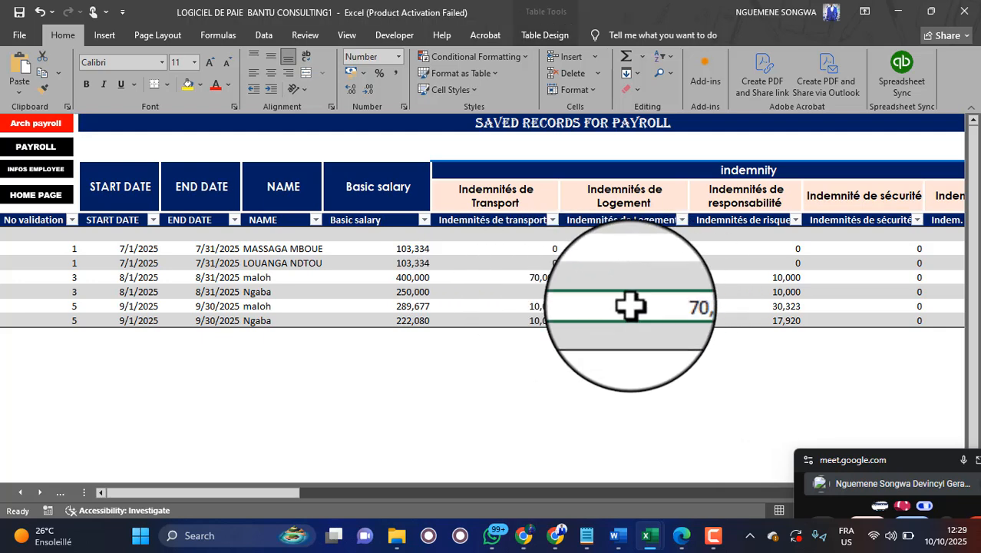
{"action": "key", "text": "Right"}
{"action": "key", "text": "Right"}
{"action": "key", "text": "Right"}
{"action": "key", "text": "Right"}
{"action": "key", "text": "Right"}
{"action": "key", "text": "Right"}
{"action": "key", "text": "Right"}
{"action": "key", "text": "Right"}
{"action": "key", "text": "Right"}
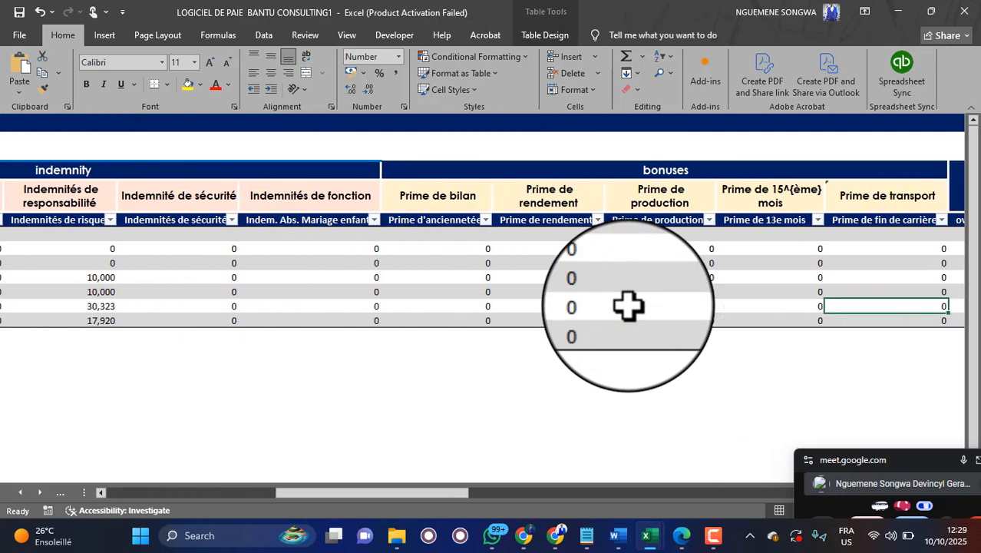
{"action": "key", "text": "Right"}
{"action": "key", "text": "Right"}
{"action": "key", "text": "Right"}
{"action": "key", "text": "Right"}
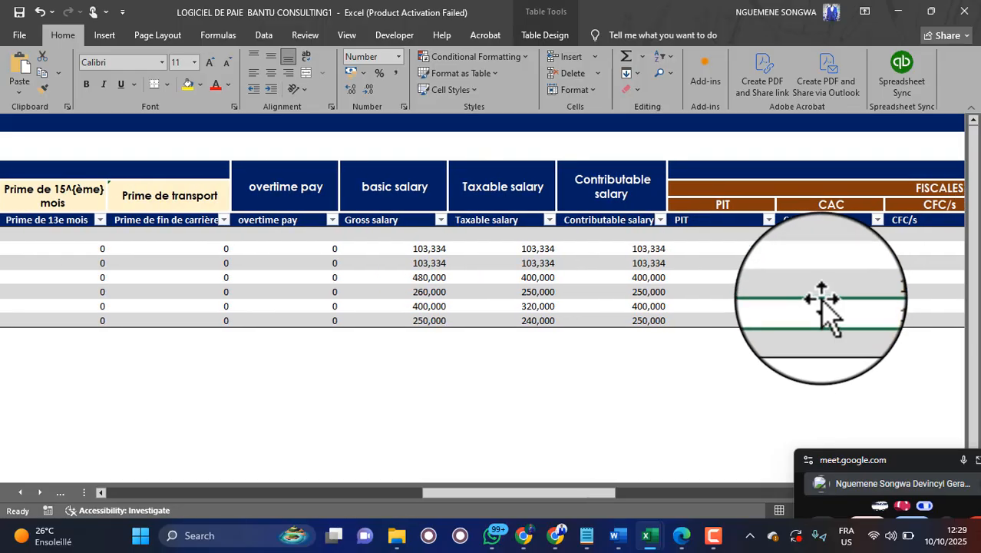
{"action": "left_click", "coordinate": [763, 306]}
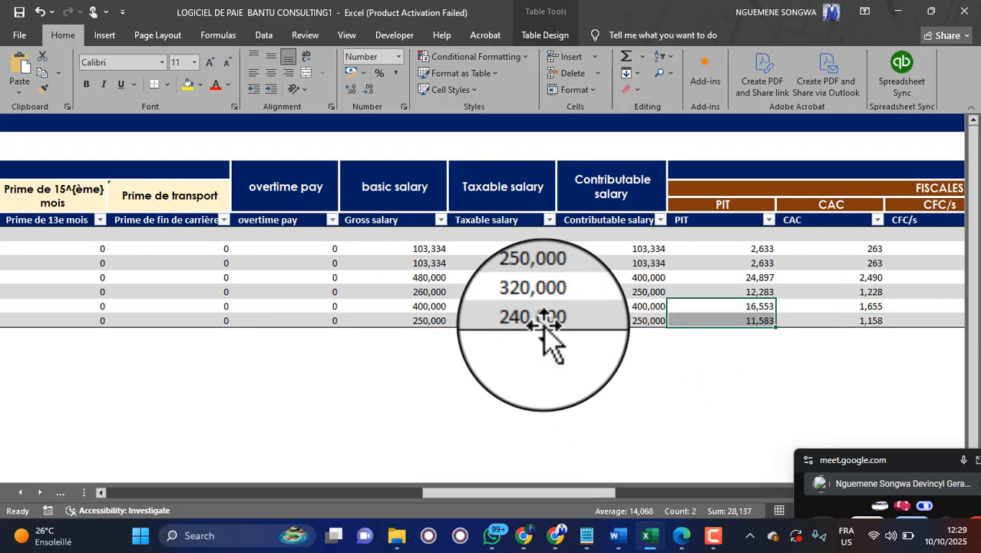
Return from the archived payroll records to the declaration recap by way of the payroll sheet
{"action": "left_click_drag", "start_coordinate": [530, 492], "coordinate": [183, 465]}
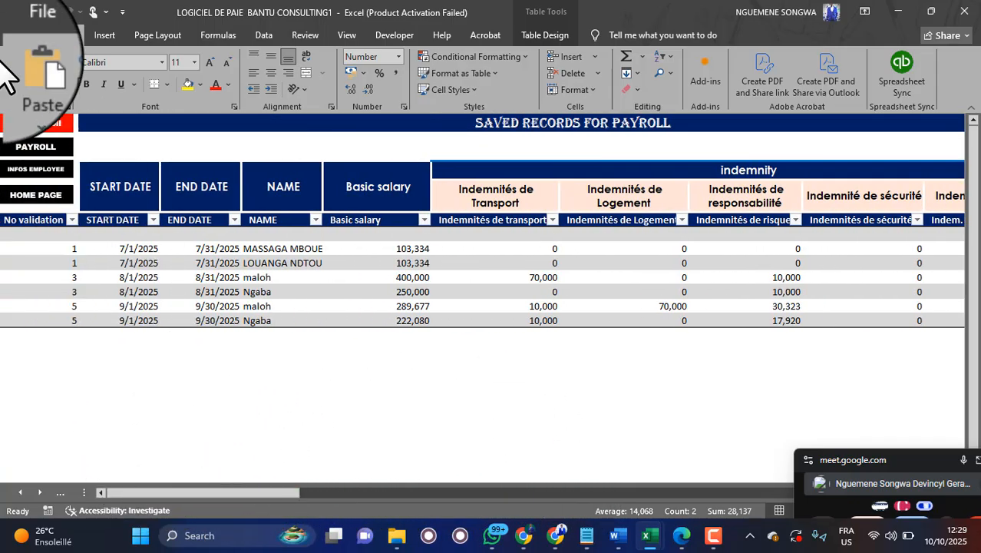
{"action": "left_click", "coordinate": [48, 157]}
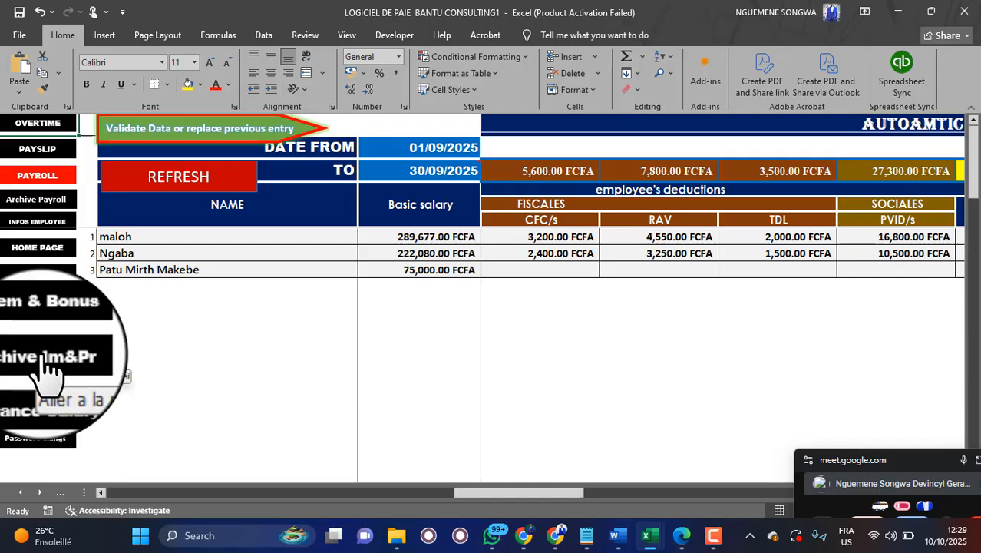
{"action": "left_click", "coordinate": [23, 401]}
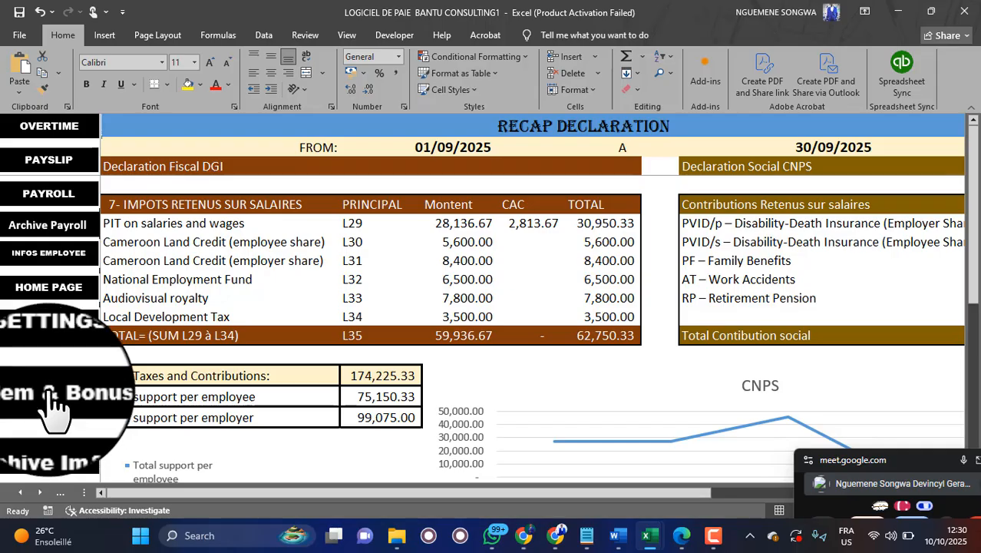
Reopen the archived payroll records and examine the September 2025 PIT entries and the exact stored value of the first one
{"action": "left_click", "coordinate": [48, 224]}
{"action": "left_click_drag", "start_coordinate": [799, 306], "coordinate": [792, 324]}
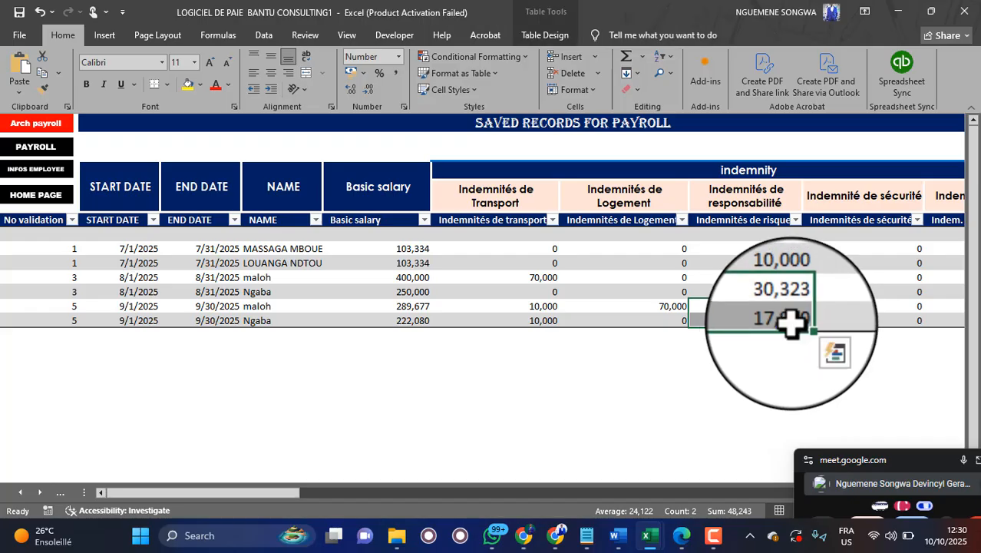
{"action": "scroll", "coordinate": [791, 322], "scroll_direction": "right", "scroll_amount": 10}
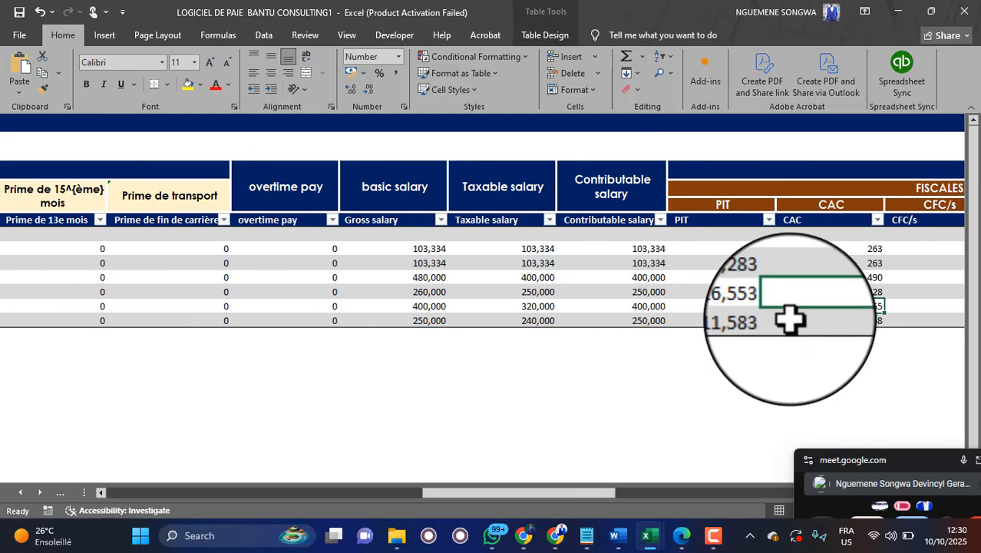
{"action": "left_click_drag", "start_coordinate": [694, 303], "coordinate": [756, 321]}
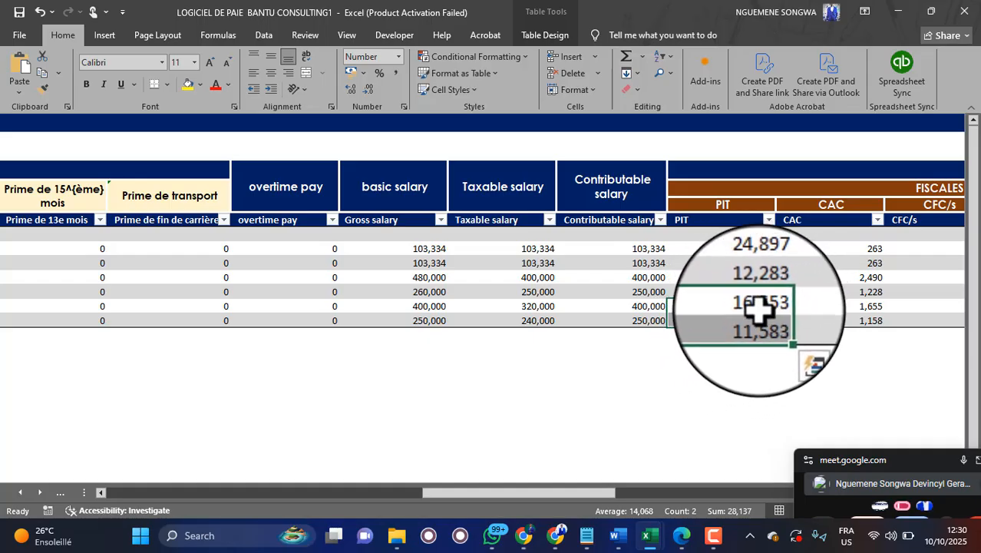
{"action": "left_click_drag", "start_coordinate": [610, 492], "coordinate": [678, 459]}
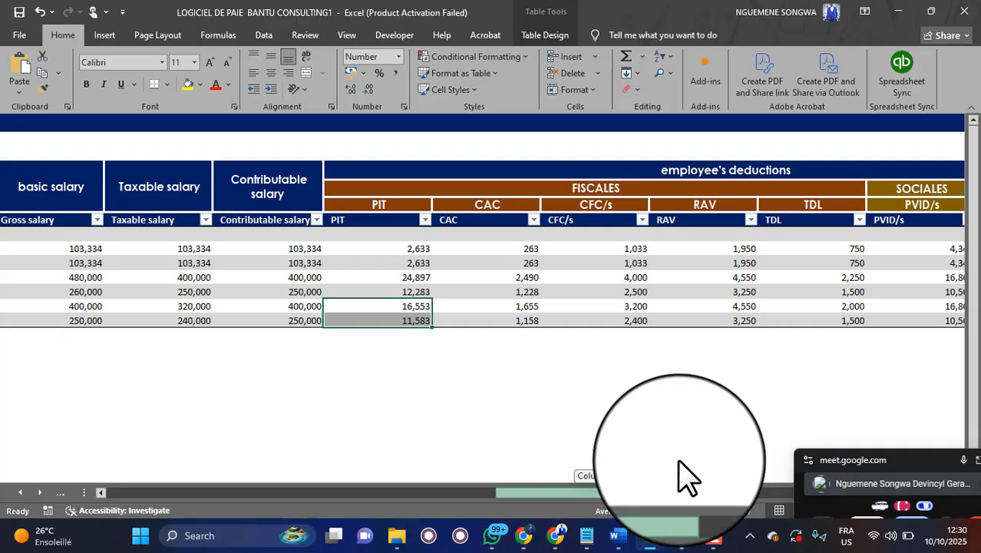
{"action": "left_click_drag", "start_coordinate": [680, 459], "coordinate": [677, 459]}
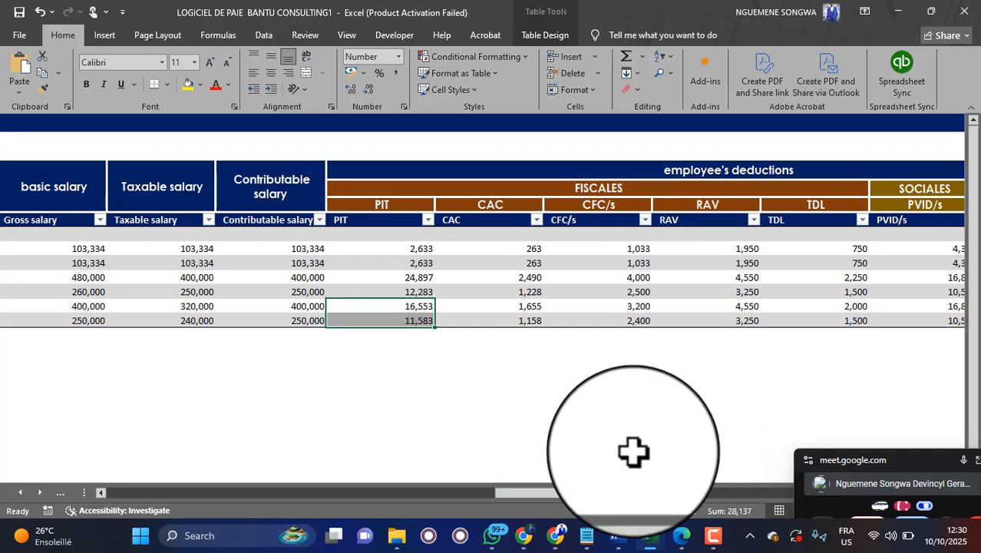
{"action": "left_click", "coordinate": [426, 306]}
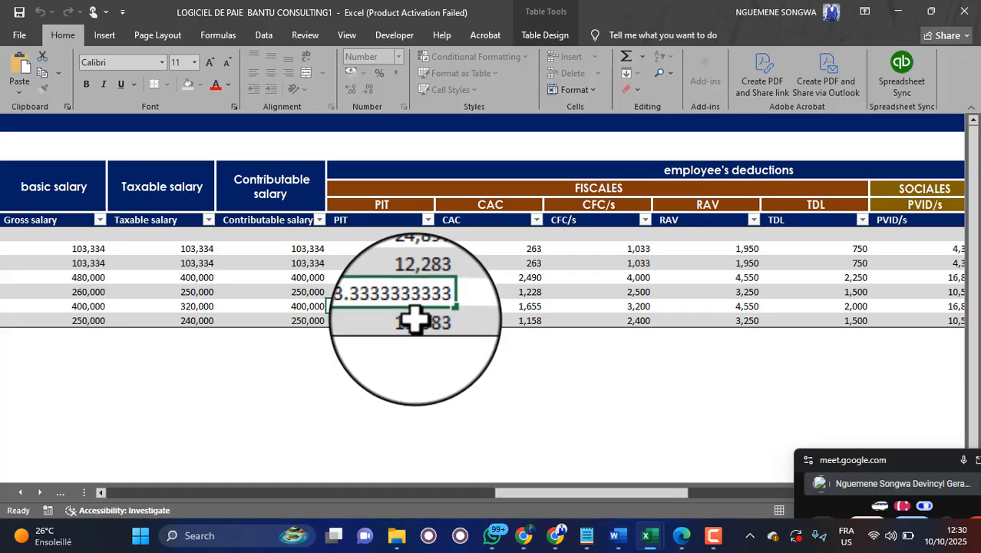
{"action": "key", "text": "Return"}
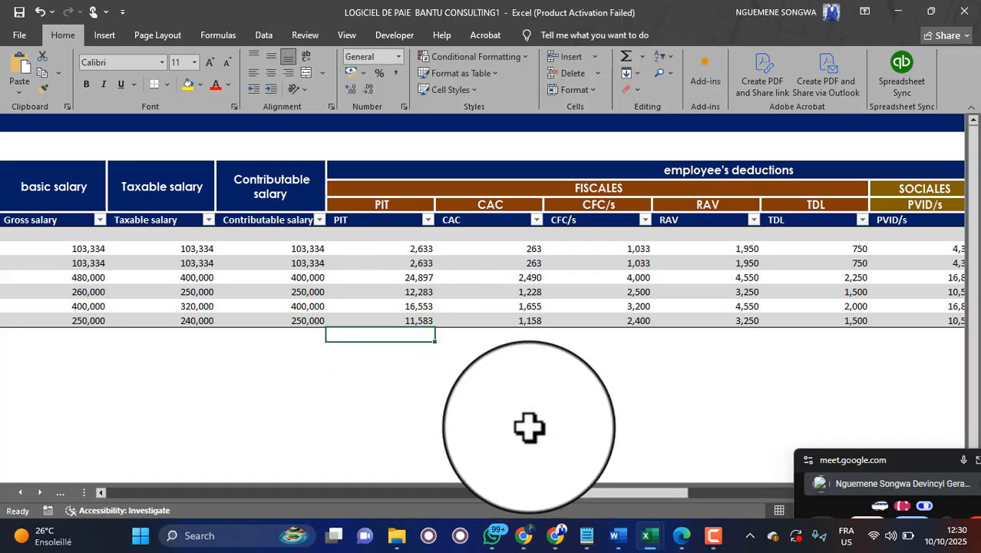
Go back to the declaration recap and compare its PIT line with the IRPP row of the online declaration
{"action": "left_click_drag", "start_coordinate": [565, 495], "coordinate": [58, 445]}
{"action": "left_click", "coordinate": [37, 158]}
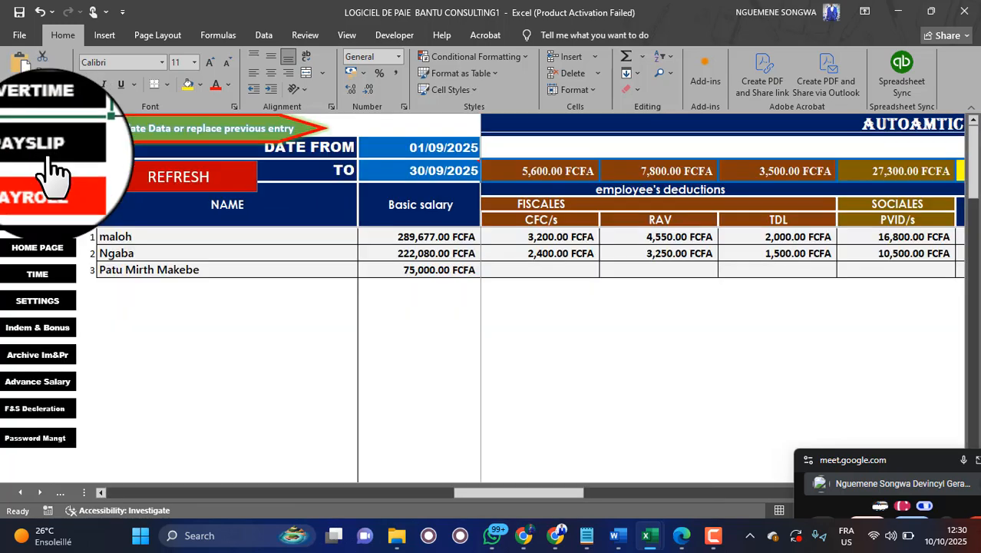
{"action": "left_click", "coordinate": [35, 422]}
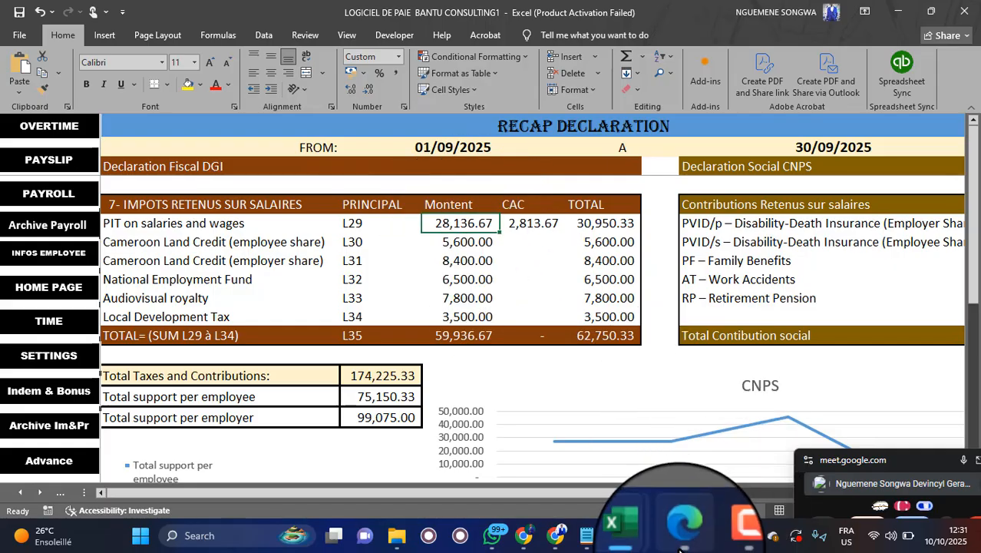
{"action": "mouse_move", "coordinate": [565, 538]}
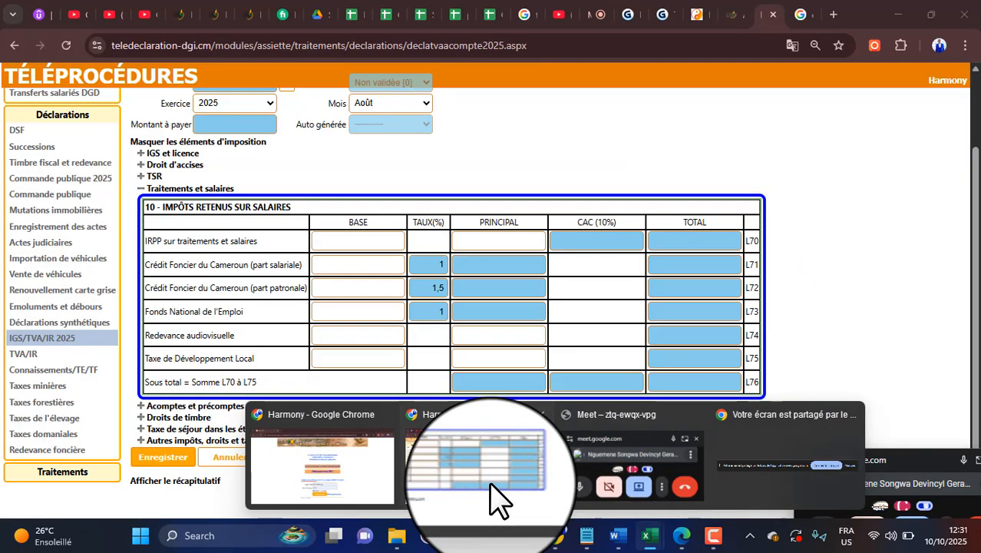
{"action": "left_click", "coordinate": [499, 499]}
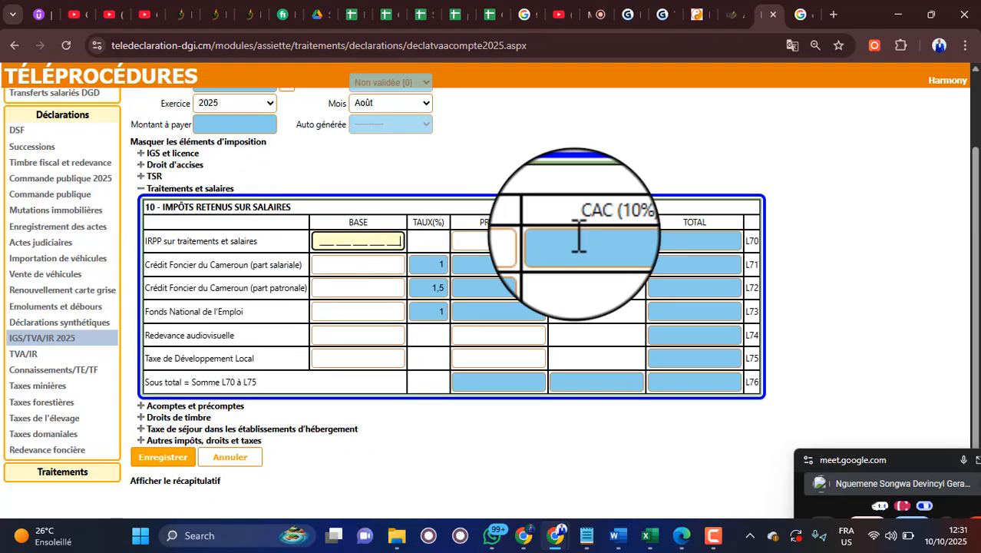
{"action": "key", "text": "alt+Tab"}
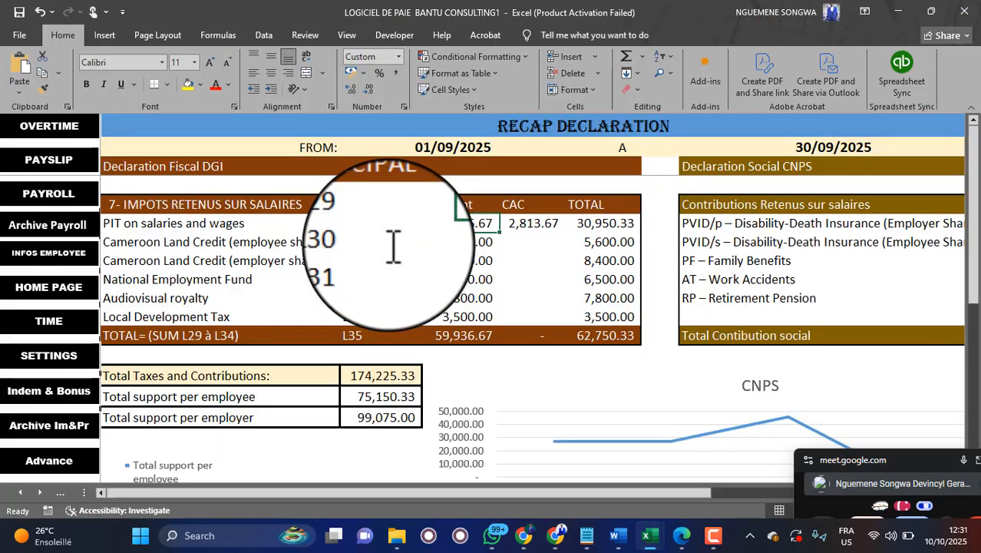
{"action": "left_click", "coordinate": [710, 242]}
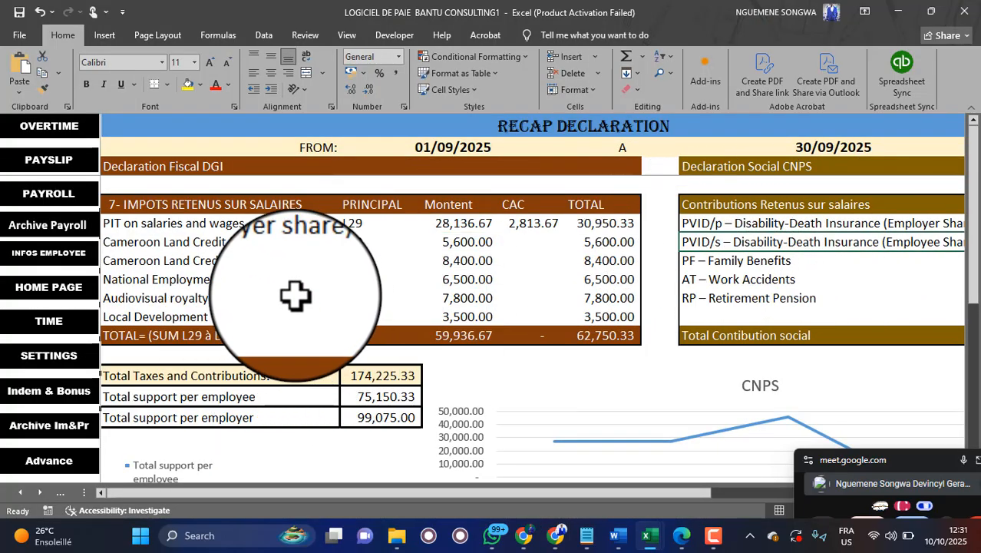
Open the payroll sheet and inspect the formula behind the first employee's PIT amount, leaving it unedited
{"action": "left_click", "coordinate": [58, 195]}
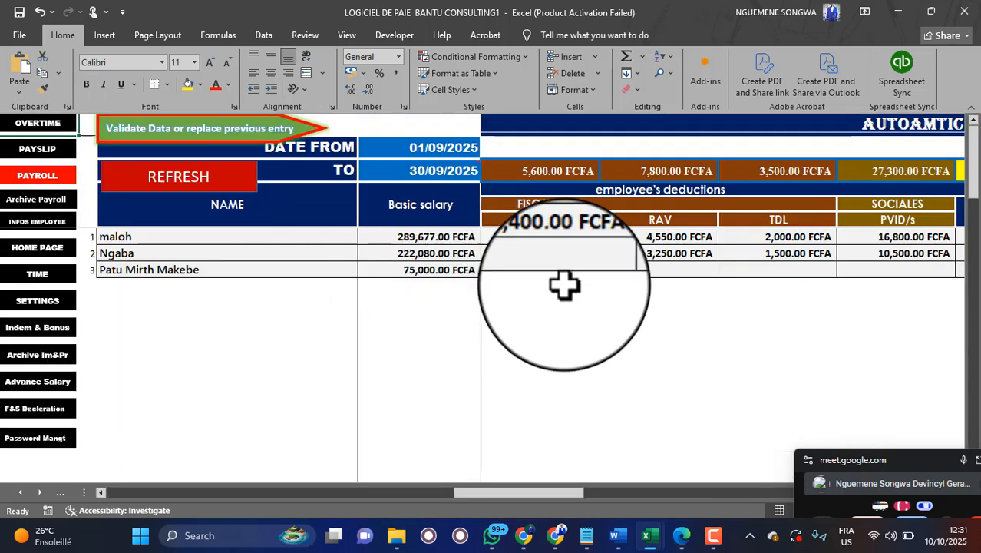
{"action": "left_click", "coordinate": [883, 231]}
{"action": "left_click", "coordinate": [879, 227]}
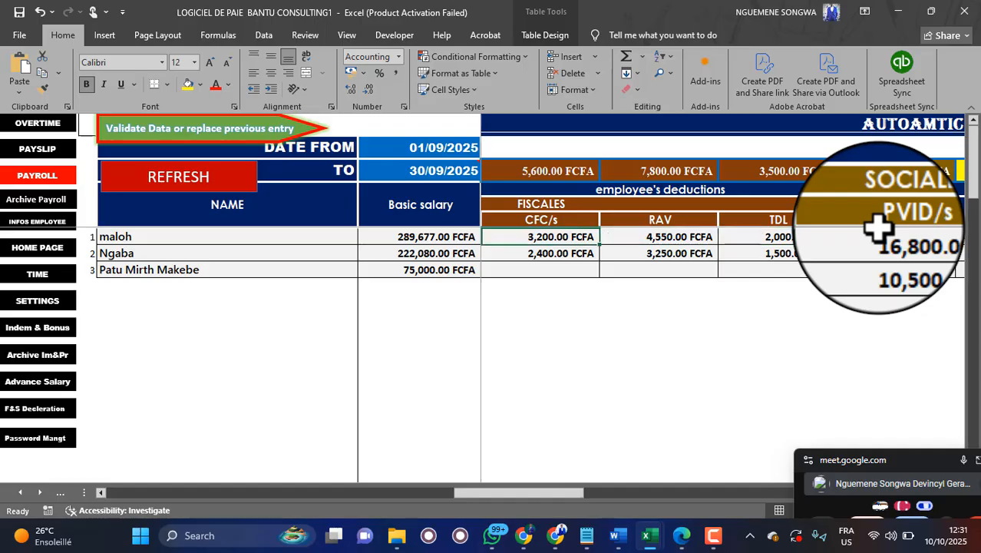
{"action": "key", "text": "Left"}
{"action": "key", "text": "Left"}
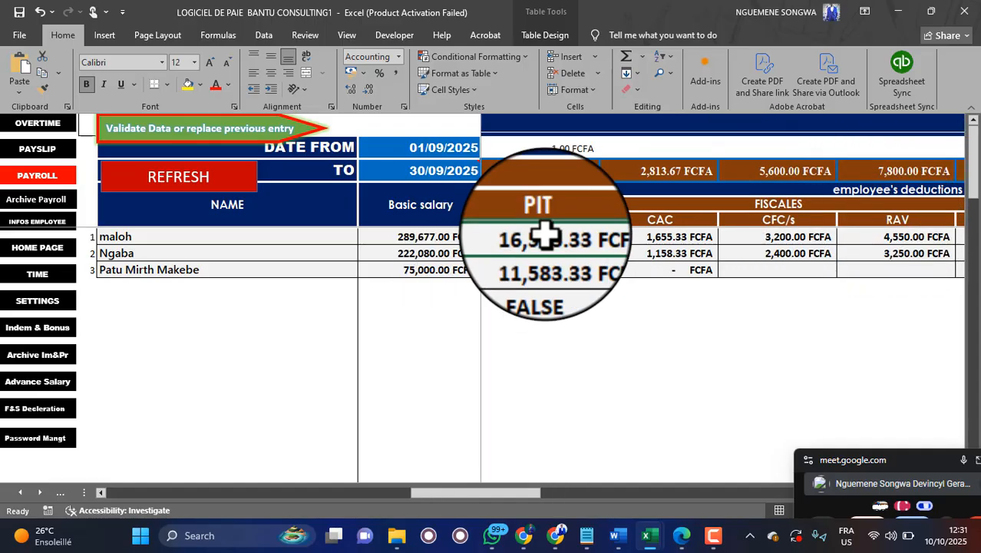
{"action": "double_click", "coordinate": [542, 234]}
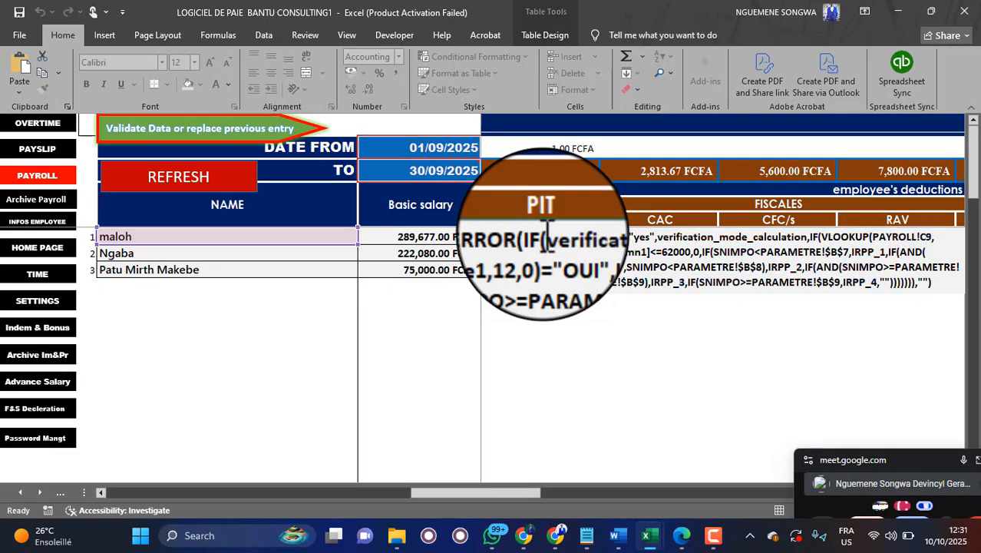
{"action": "key", "text": "Escape"}
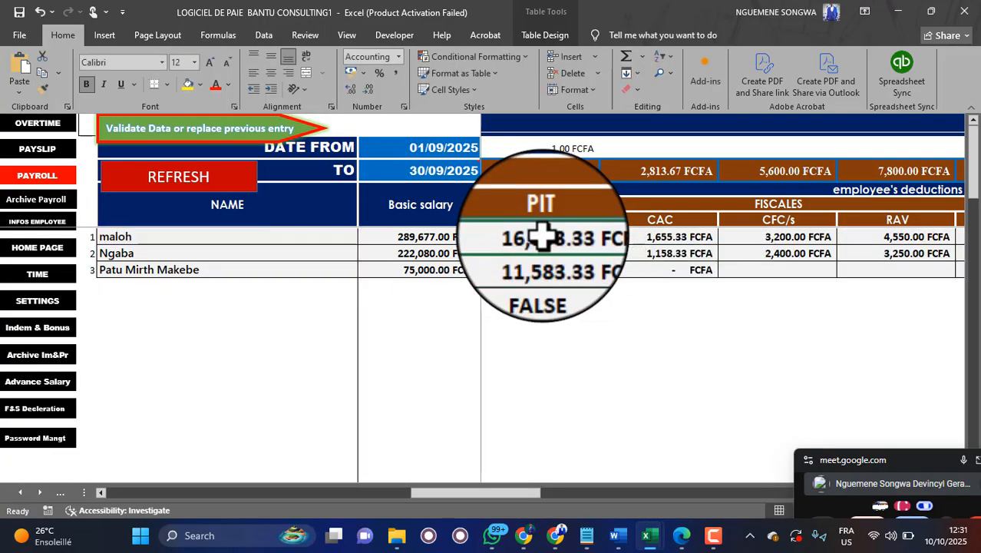
Examine the gross, taxable and contributable salary columns of the payroll sheet as possible bases for the PIT
{"action": "key", "text": "Left"}
{"action": "key", "text": "Left"}
{"action": "key", "text": "Left"}
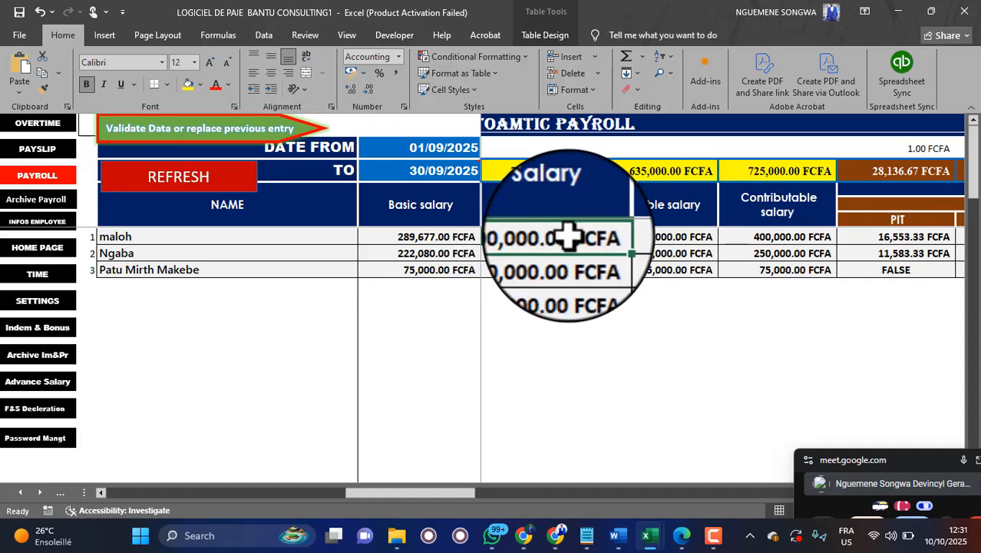
{"action": "key", "text": "Left"}
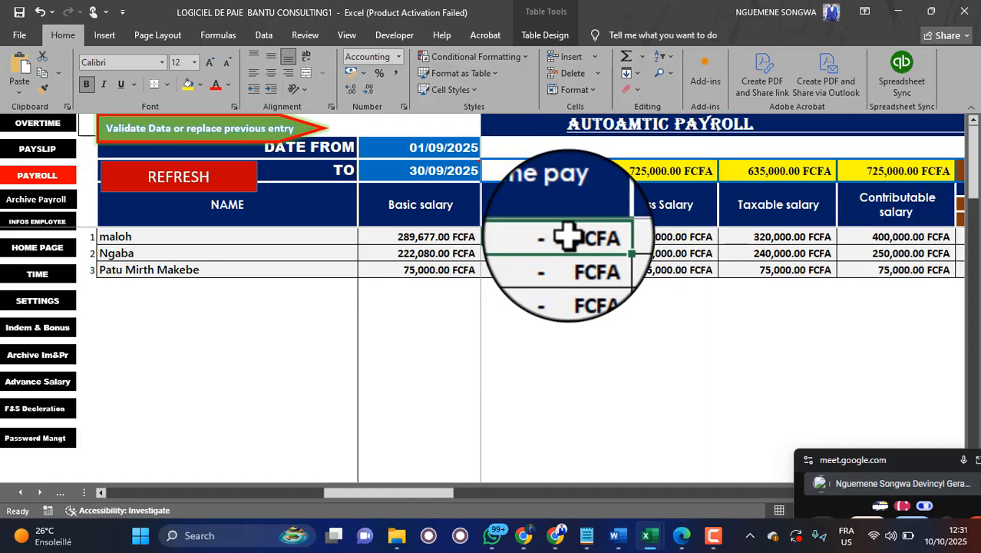
{"action": "key", "text": "Left"}
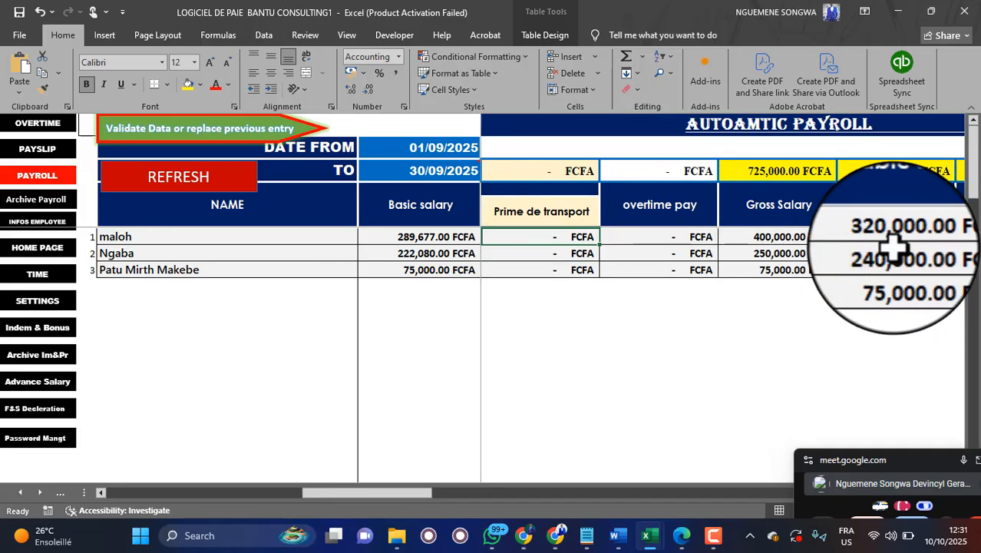
{"action": "key", "text": "Right"}
{"action": "key", "text": "Right"}
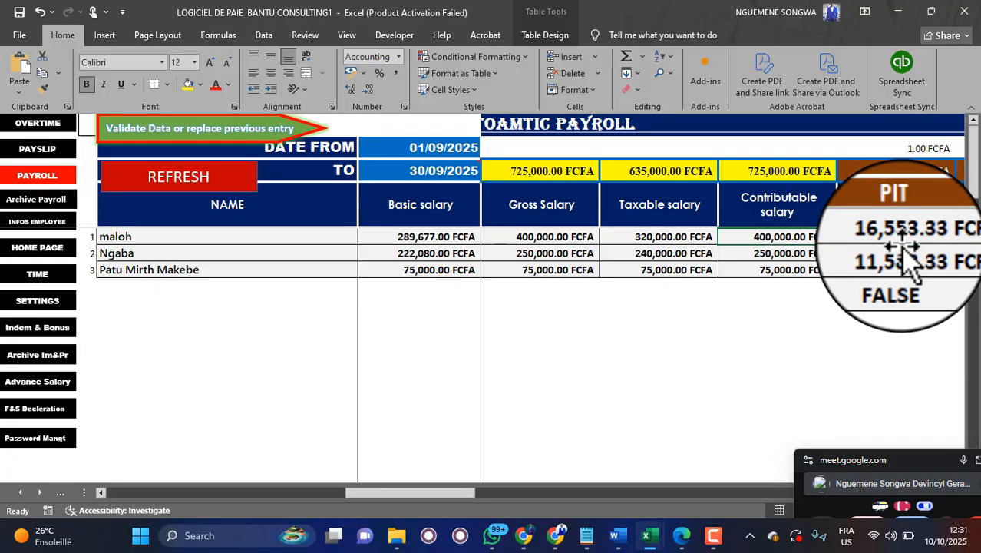
Examine the overtime, gross and taxable salary columns of the payroll sheet, focusing on the employees' taxable salaries
{"action": "key", "text": "Left"}
{"action": "key", "text": "Left"}
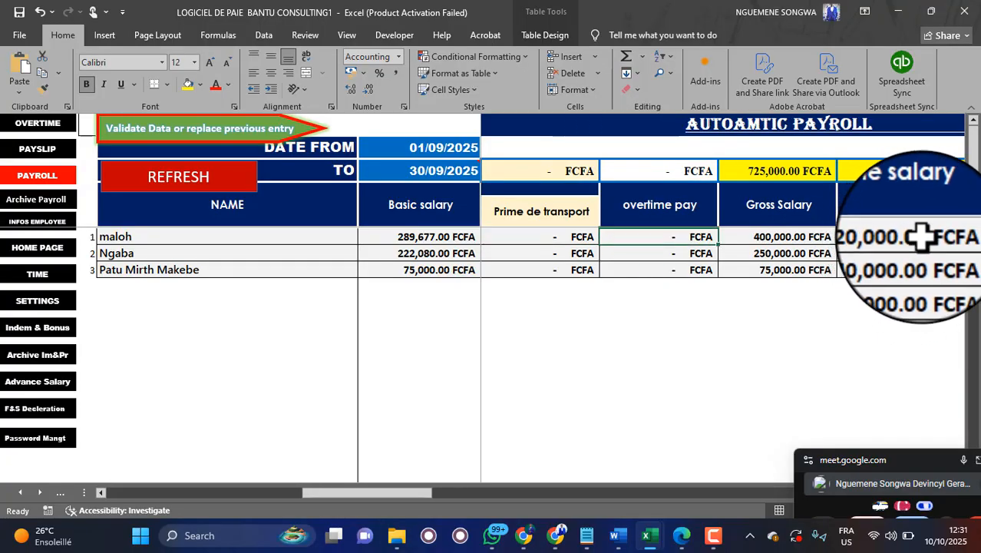
{"action": "key", "text": "Right"}
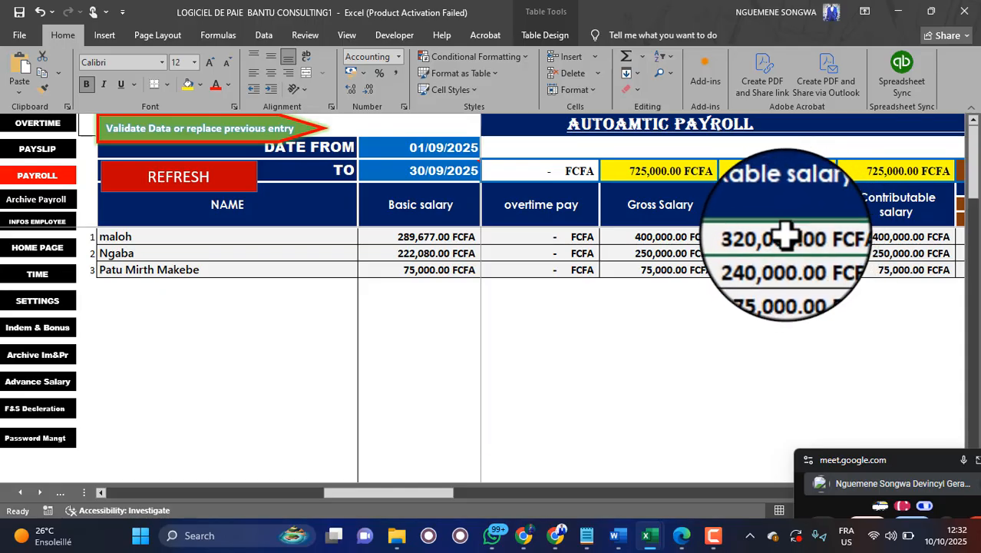
{"action": "left_click_drag", "start_coordinate": [787, 235], "coordinate": [789, 256]}
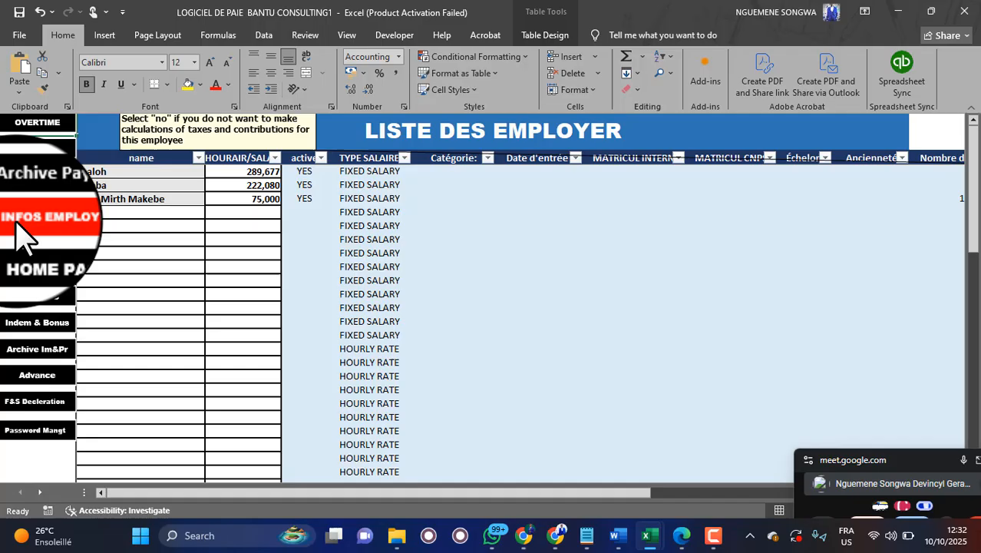
Set the third employee's active status to NO in the employee list and refresh the September 2025 payroll
{"action": "left_click", "coordinate": [73, 229]}
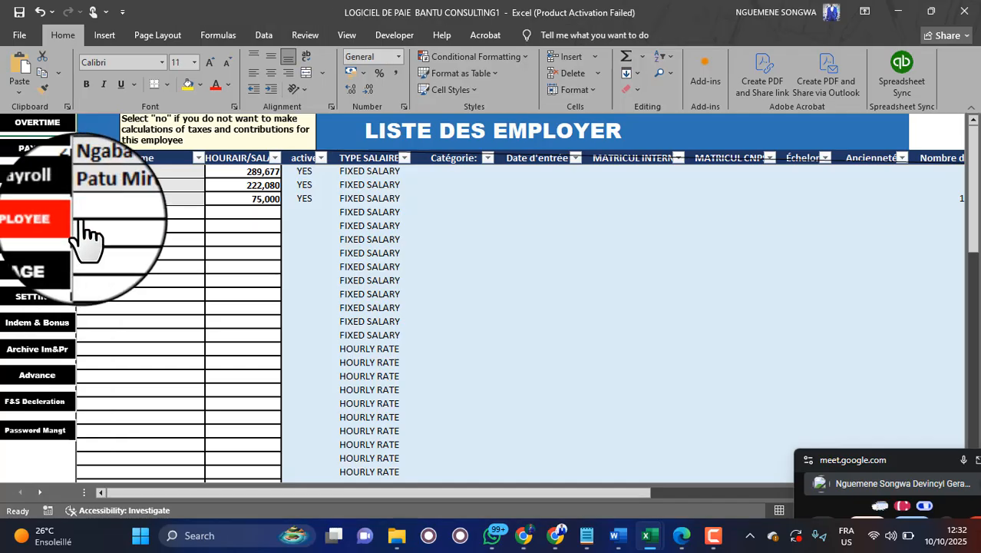
{"action": "left_click", "coordinate": [307, 198]}
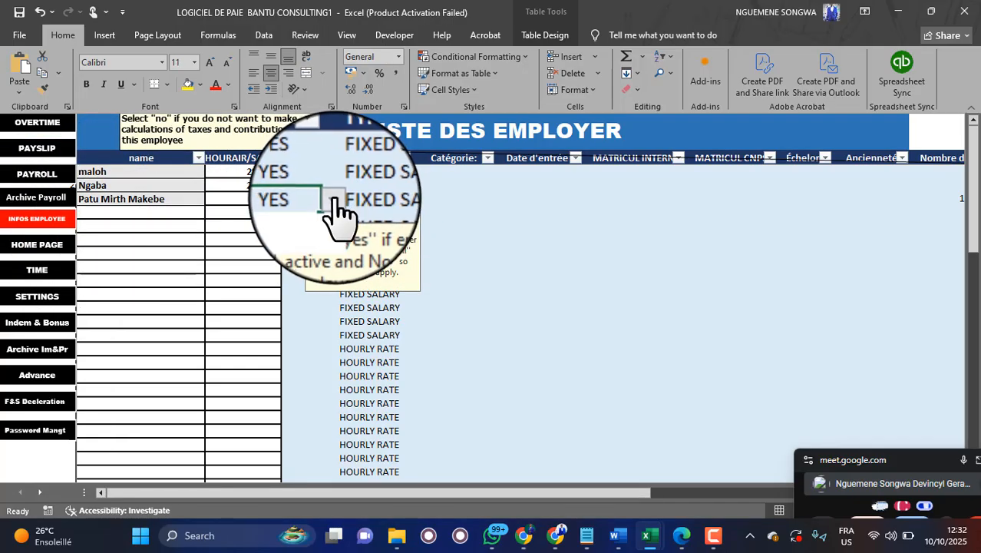
{"action": "left_click", "coordinate": [333, 200]}
{"action": "left_click", "coordinate": [292, 225]}
{"action": "left_click", "coordinate": [299, 252]}
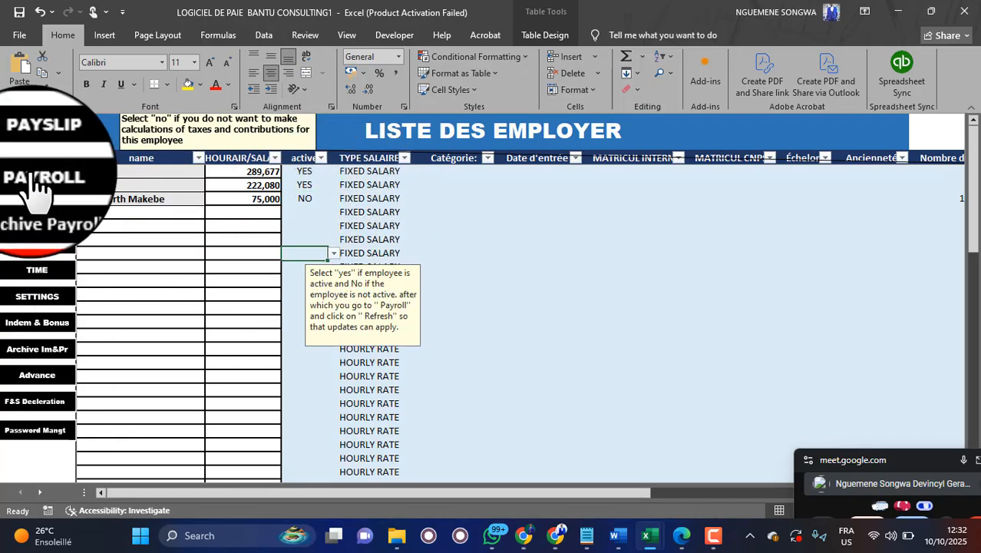
{"action": "left_click", "coordinate": [32, 183]}
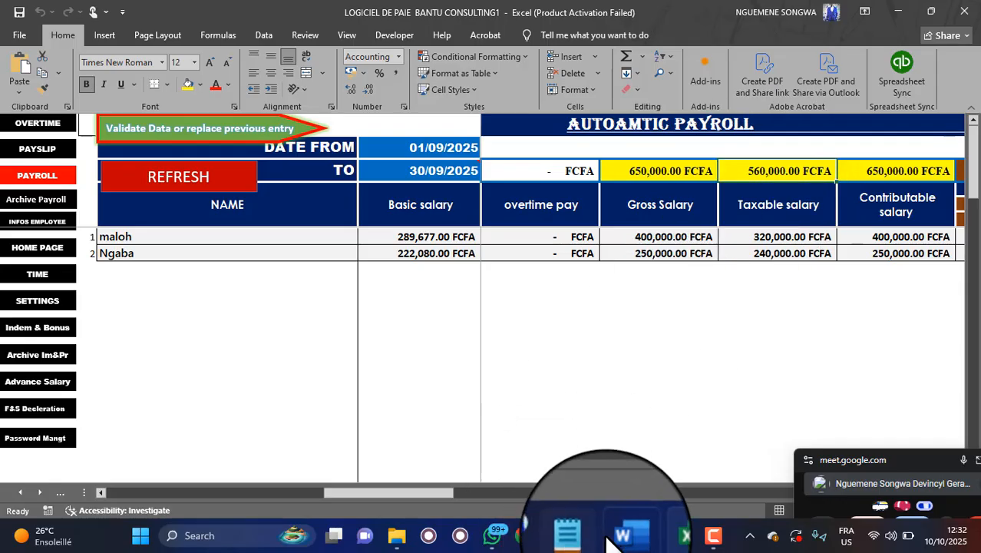
Fill the IRPP row of the online declaration with base 560 000 and principal 28 136, taken from the payroll and recap
{"action": "left_click", "coordinate": [521, 488]}
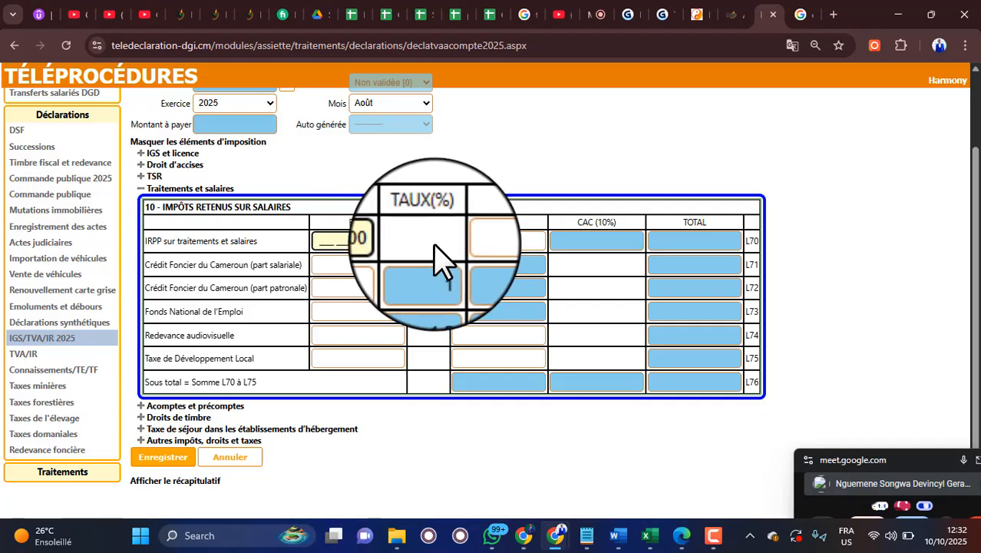
{"action": "left_click", "coordinate": [487, 241]}
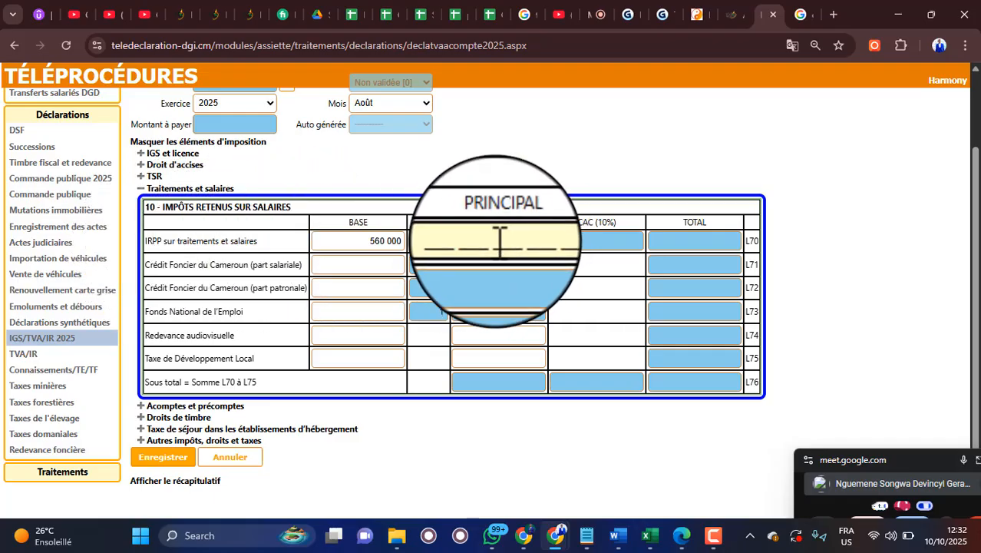
{"action": "key", "text": "alt+Tab"}
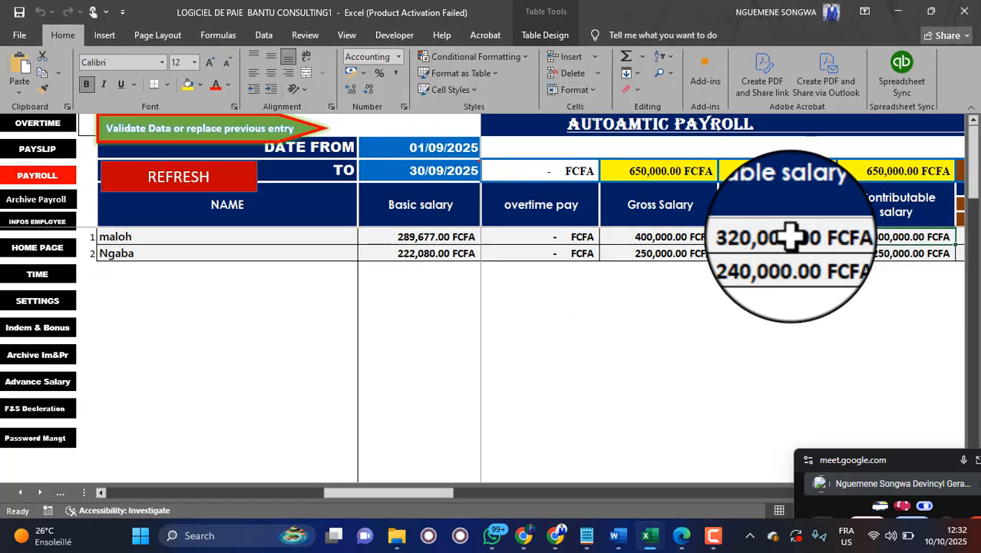
{"action": "left_click", "coordinate": [35, 409]}
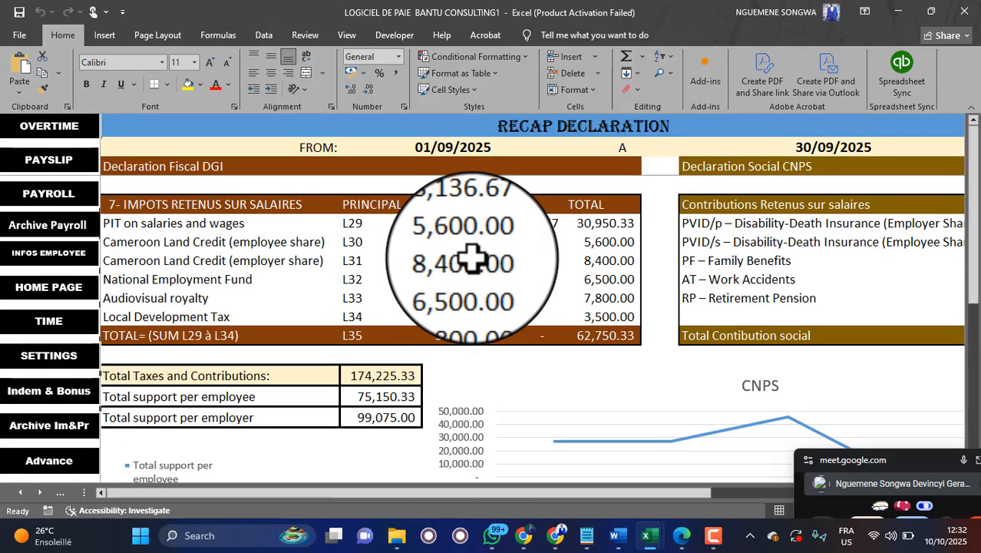
{"action": "left_click", "coordinate": [470, 220]}
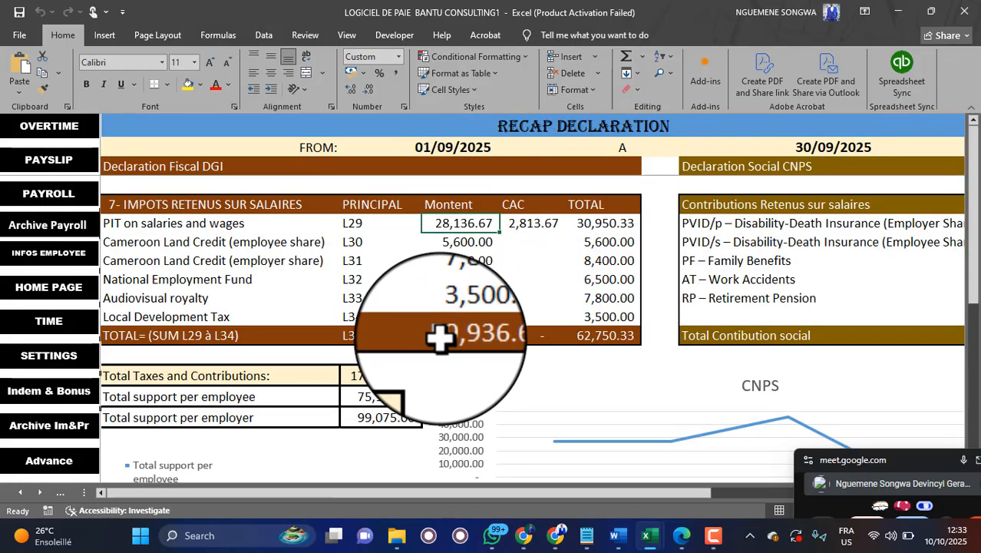
{"action": "key", "text": "super+Tab"}
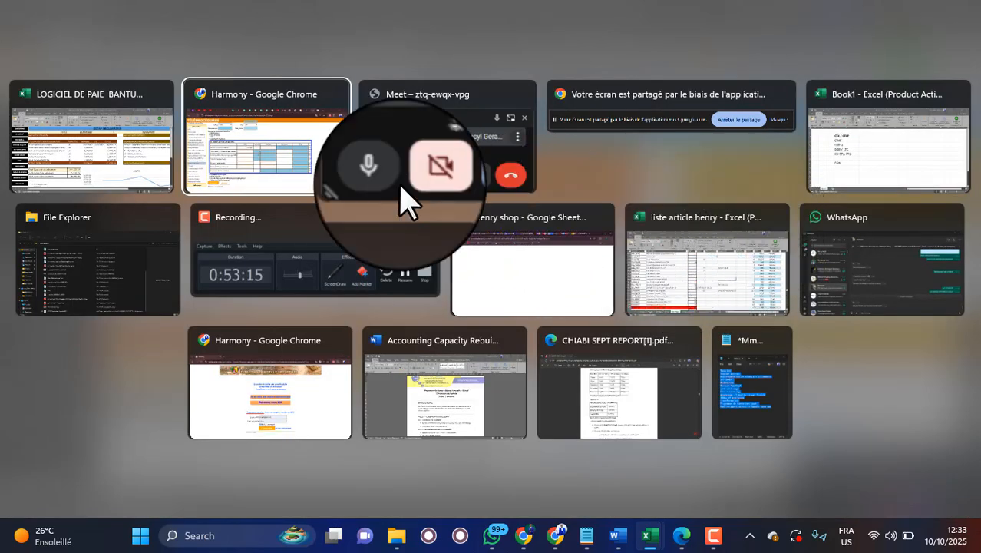
{"action": "left_click", "coordinate": [265, 177]}
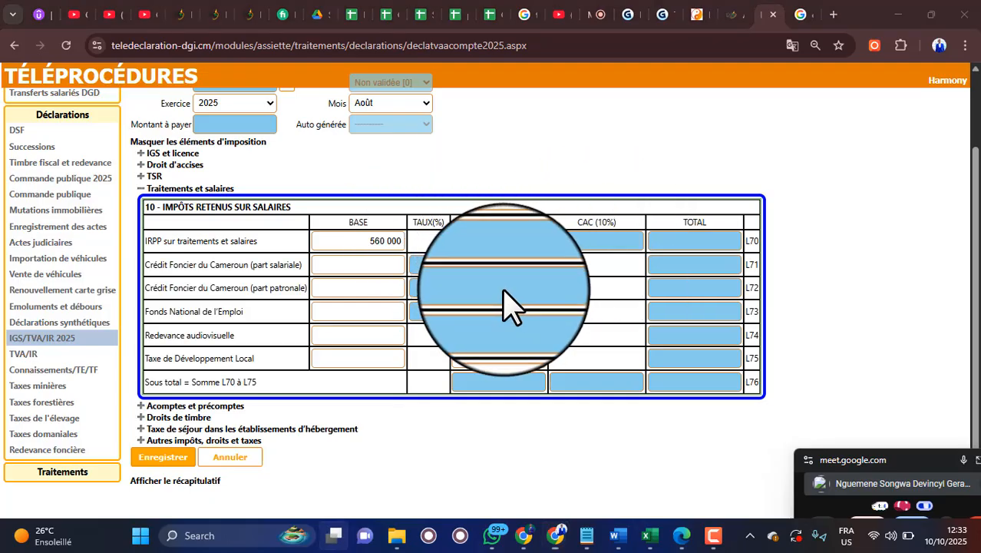
Compare the recap's PIT surcharge, PIT total and employee-share Cameroon Land Credit amounts with the matching rows of the online declaration
{"action": "key", "text": "super+Tab"}
{"action": "left_click", "coordinate": [297, 96]}
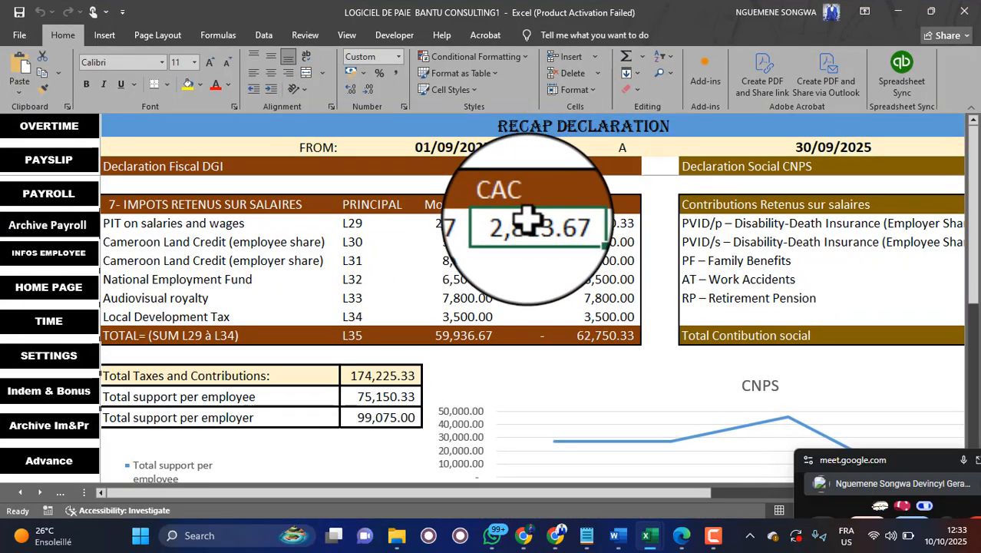
{"action": "left_click", "coordinate": [611, 222]}
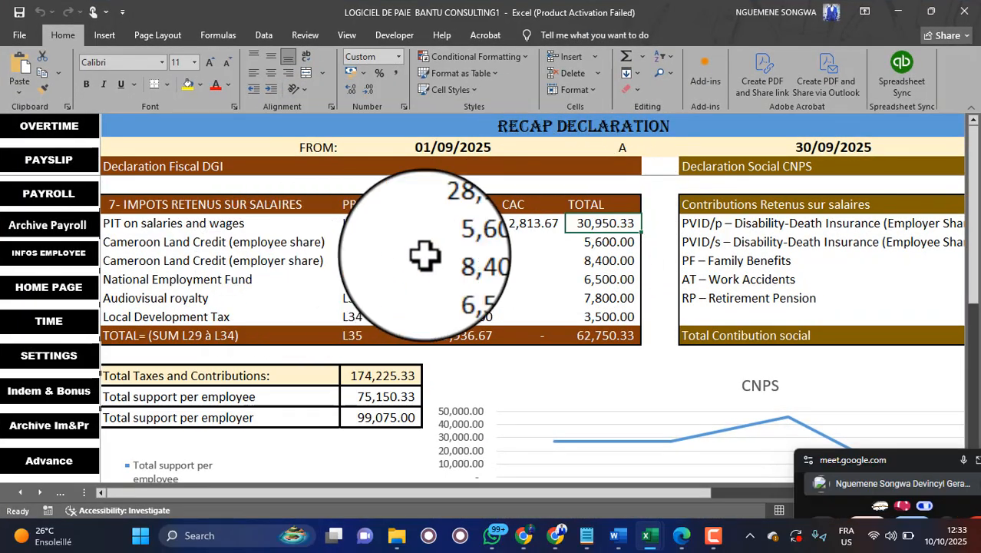
{"action": "left_click", "coordinate": [448, 241]}
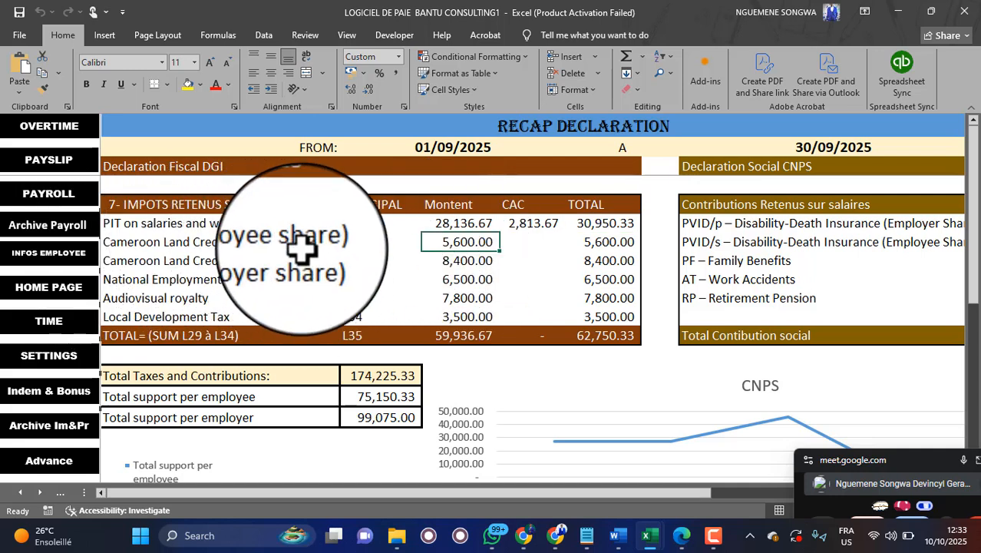
{"action": "key", "text": "super+Tab"}
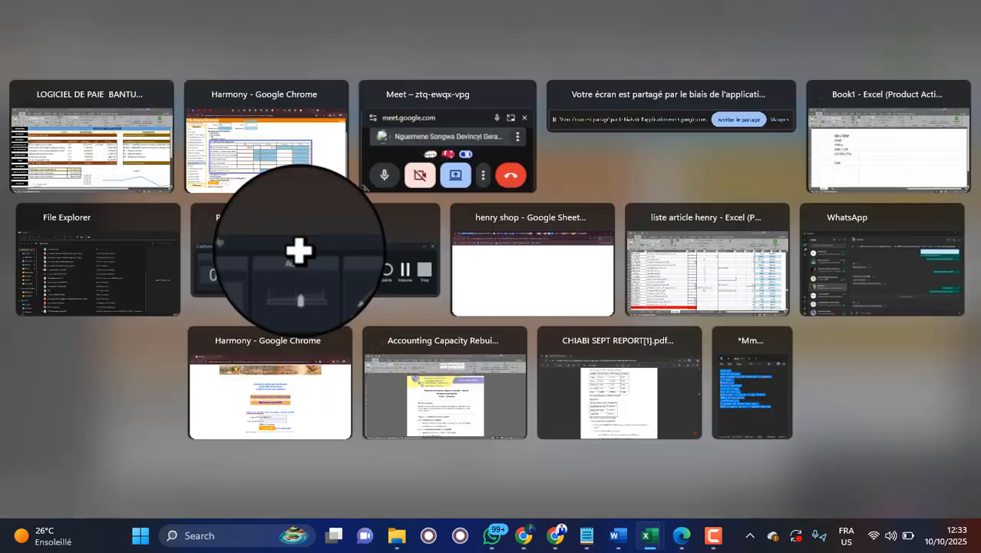
{"action": "left_click", "coordinate": [249, 166]}
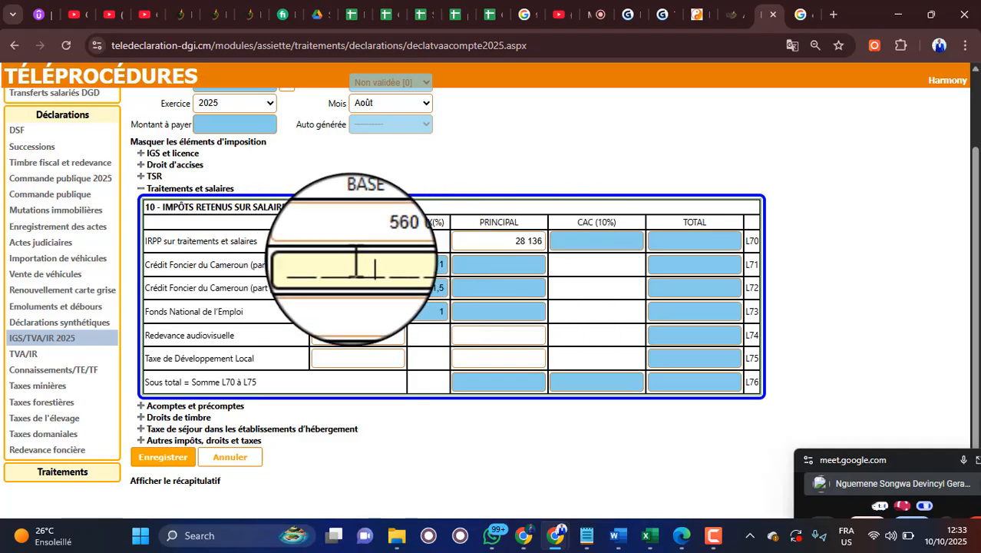
Examine the payroll's fiscal deduction columns and the recap's table of taxes withheld on salaries
{"action": "key", "text": "alt+Tab"}
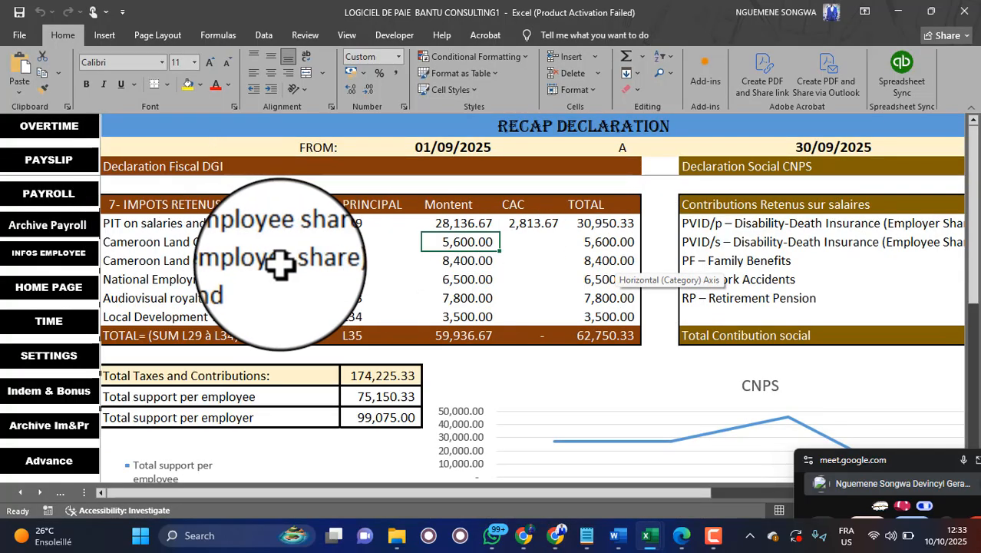
{"action": "left_click", "coordinate": [58, 204]}
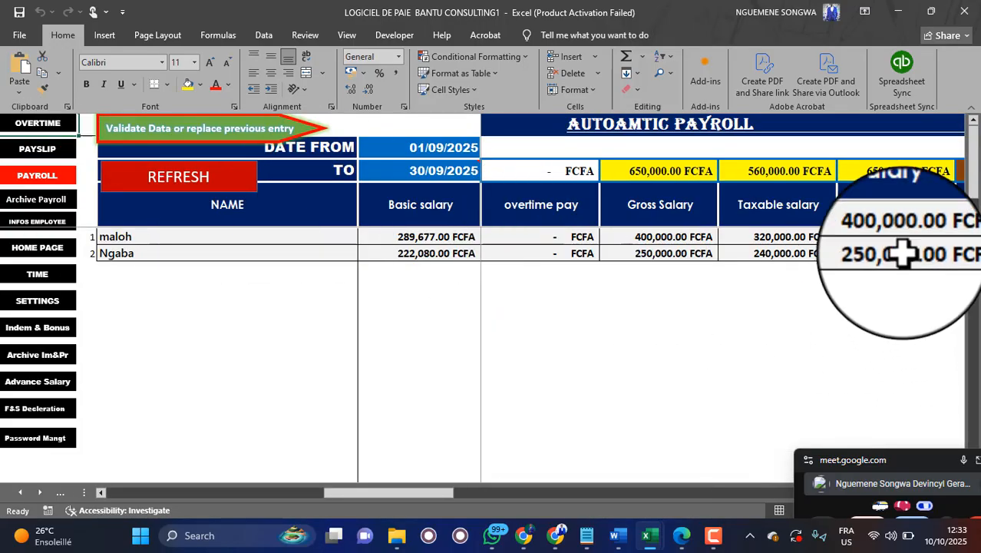
{"action": "scroll", "coordinate": [898, 238], "scroll_direction": "right", "scroll_amount": 5}
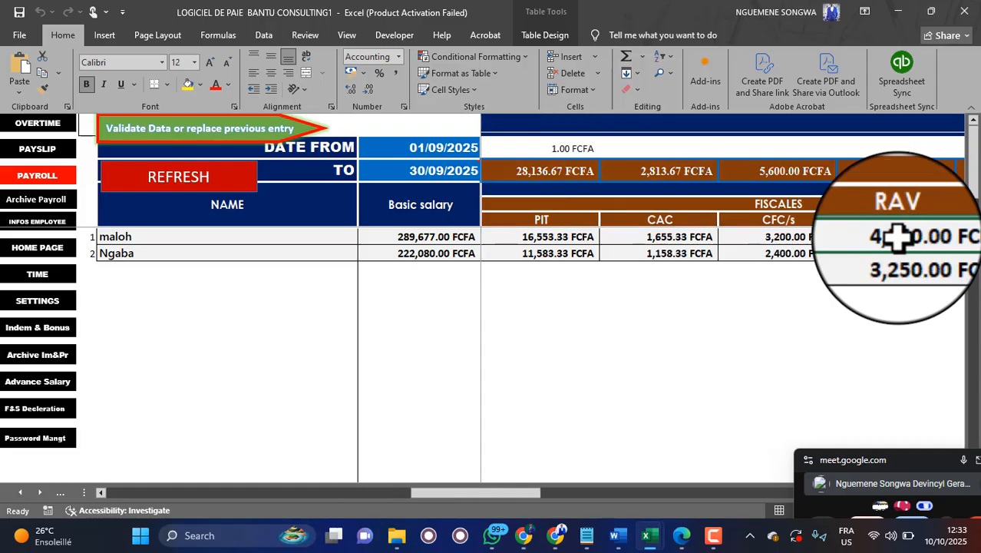
{"action": "left_click", "coordinate": [48, 411]}
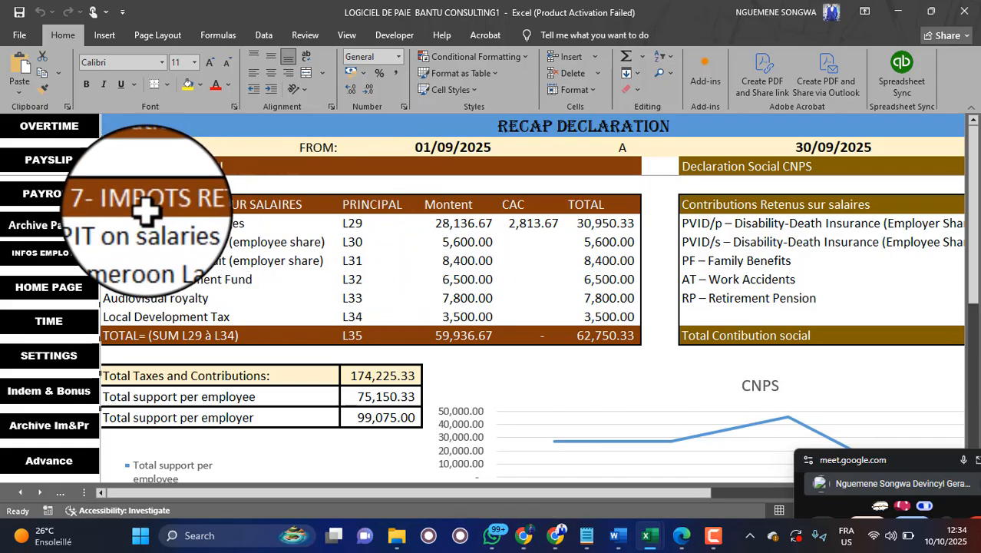
{"action": "left_click_drag", "start_coordinate": [144, 215], "coordinate": [384, 224]}
{"action": "left_click_drag", "start_coordinate": [471, 265], "coordinate": [610, 332]}
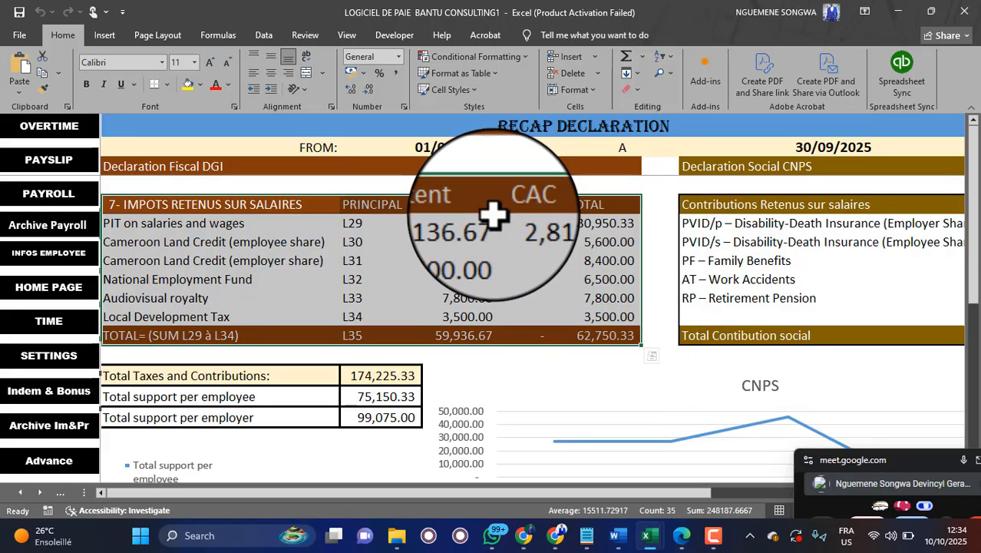
{"action": "left_click", "coordinate": [341, 222]}
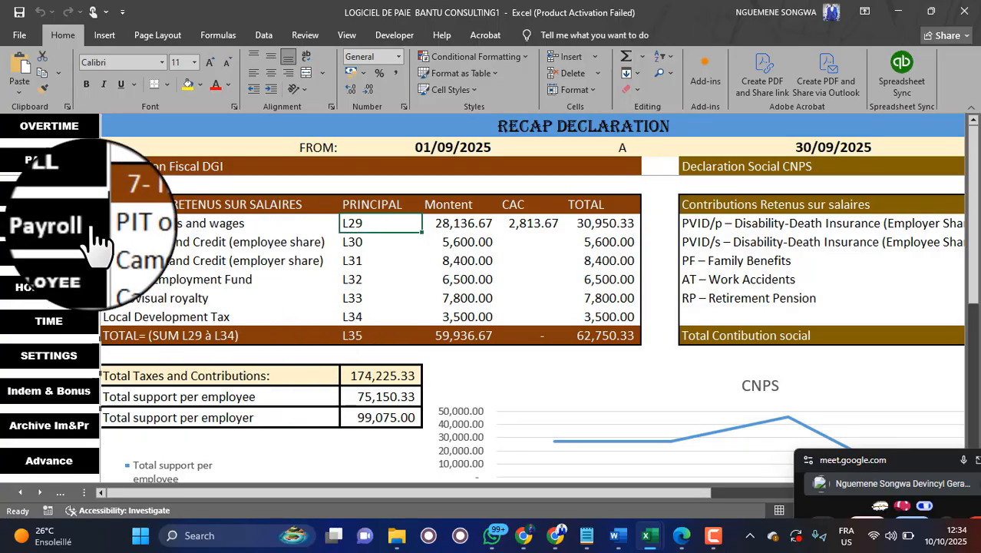
Inspect the formula behind the first employee's CFC/s amount in the payroll sheet, leaving it unedited
{"action": "left_click", "coordinate": [61, 207]}
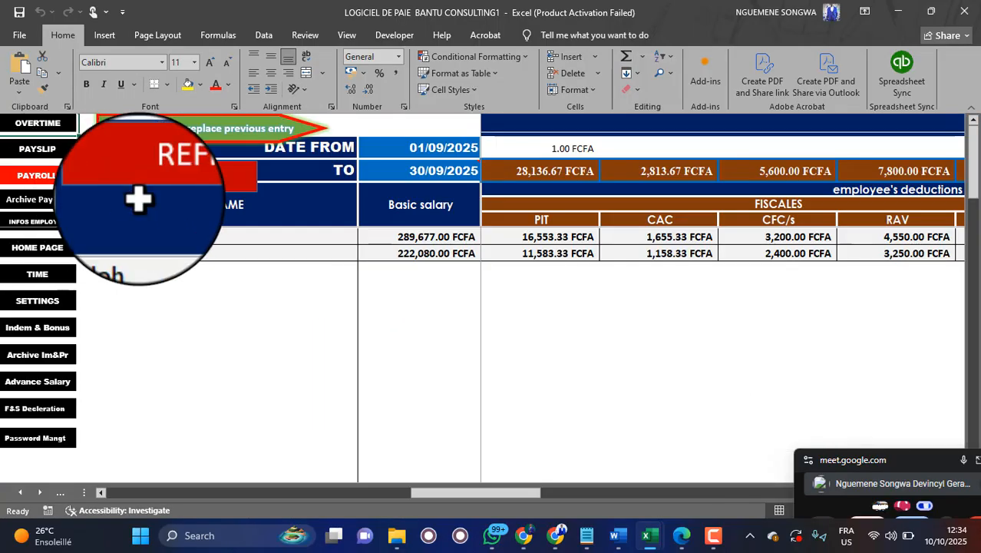
{"action": "left_click", "coordinate": [795, 232]}
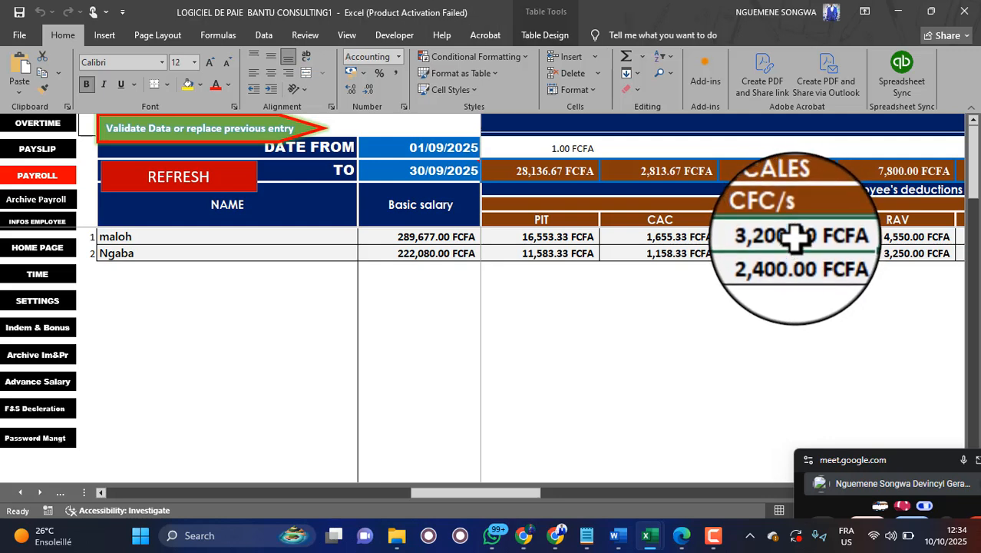
{"action": "double_click", "coordinate": [795, 237]}
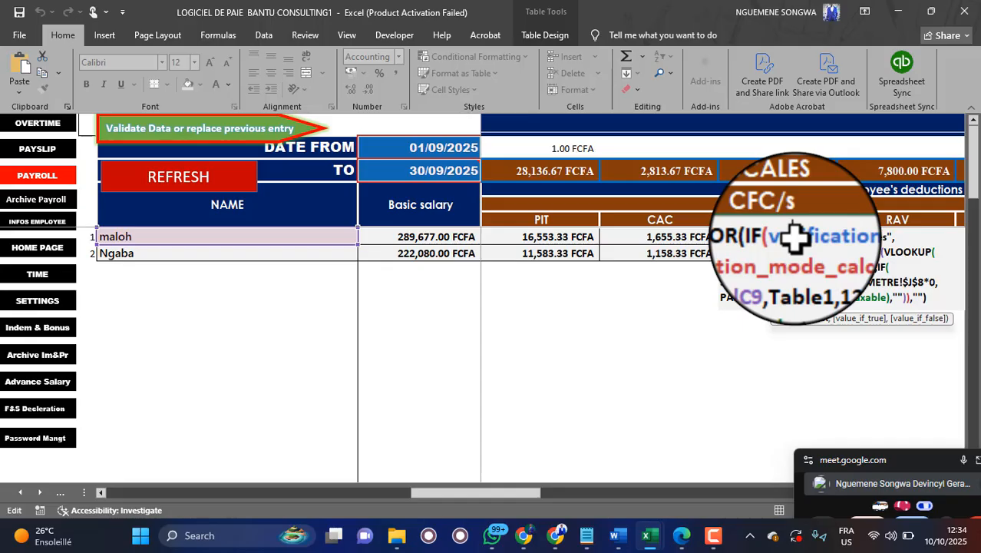
{"action": "key", "text": "Return"}
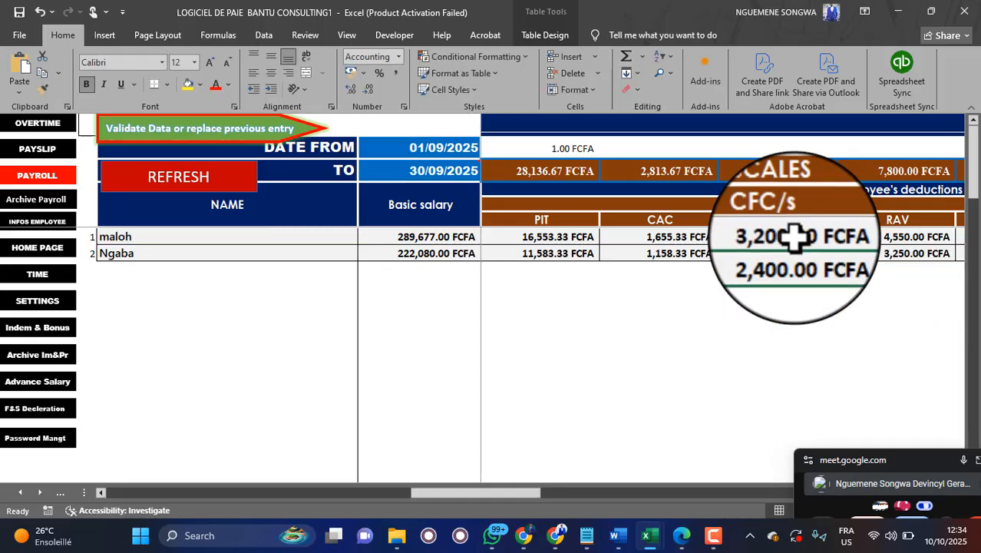
Look up the CFC/s rate and base in the rates settings and compare them with the employee-share Crédit Foncier row of the declaration
{"action": "left_click", "coordinate": [46, 307]}
{"action": "scroll", "coordinate": [705, 300], "scroll_direction": "up", "scroll_amount": 3}
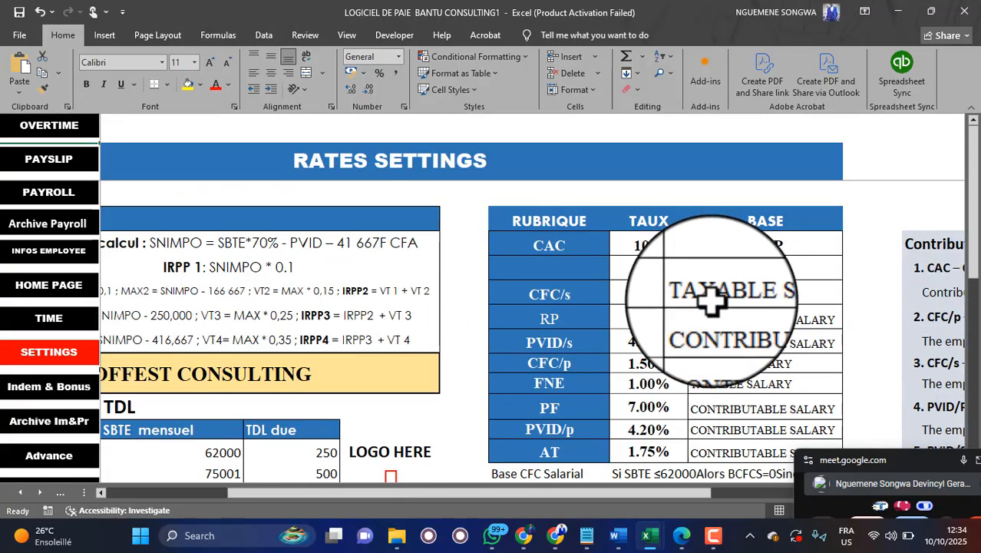
{"action": "left_click", "coordinate": [768, 298]}
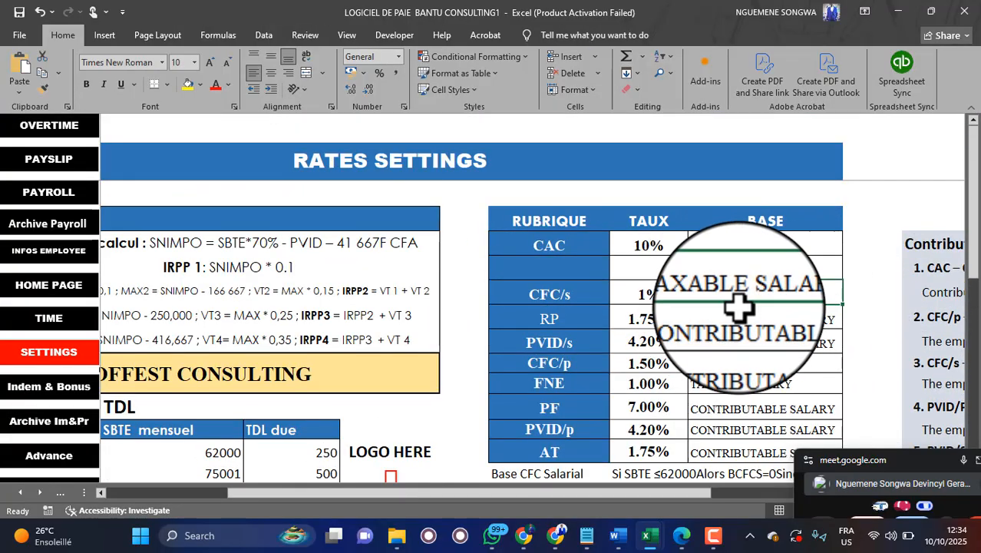
{"action": "key", "text": "alt+Tab"}
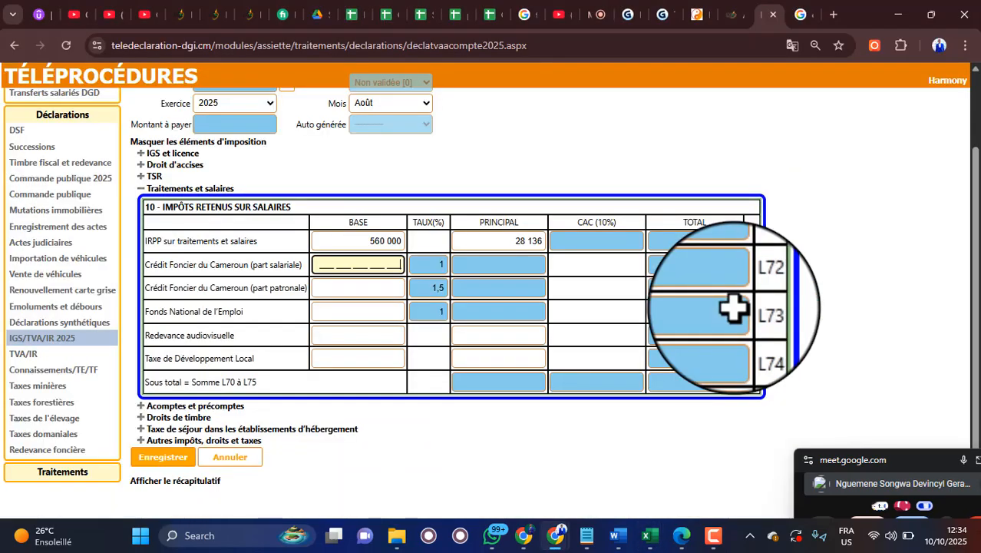
{"action": "key", "text": "alt+Tab"}
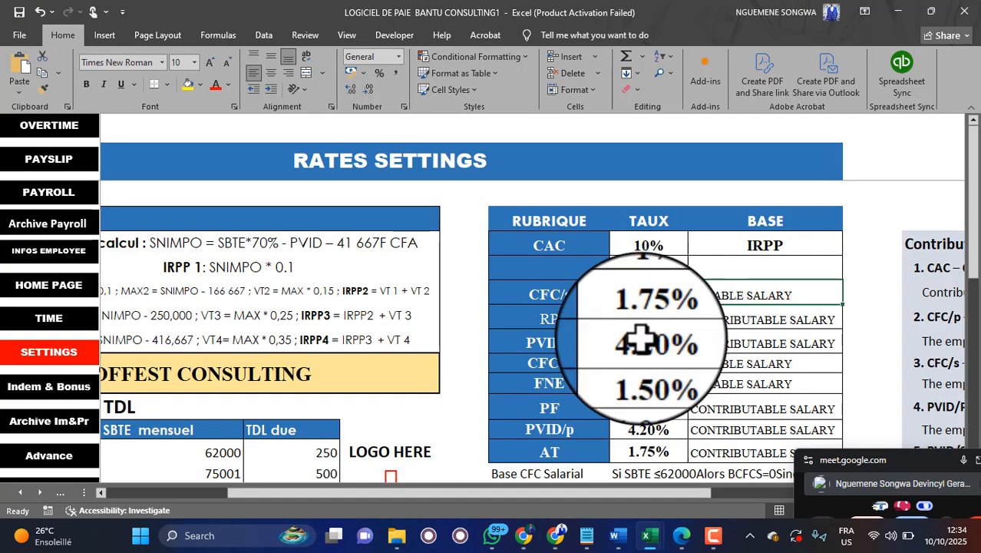
Look up the CFC/p rate and base in the rates settings and compare them with the employer-share Crédit Foncier row of the declaration
{"action": "scroll", "coordinate": [38, 419], "scroll_direction": "down", "scroll_amount": 1}
{"action": "left_click", "coordinate": [43, 421]}
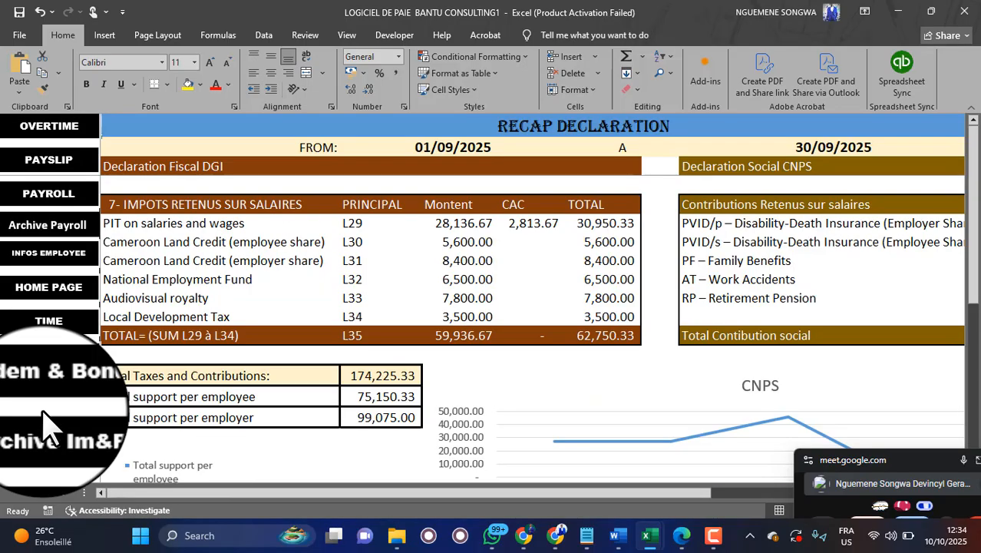
{"action": "key", "text": "alt+Tab"}
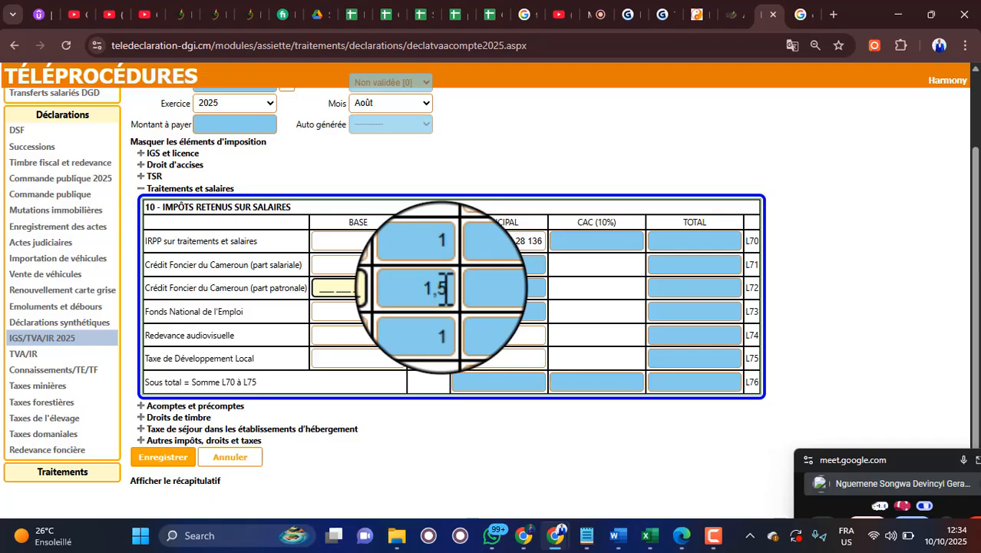
{"action": "key", "text": "alt+Tab"}
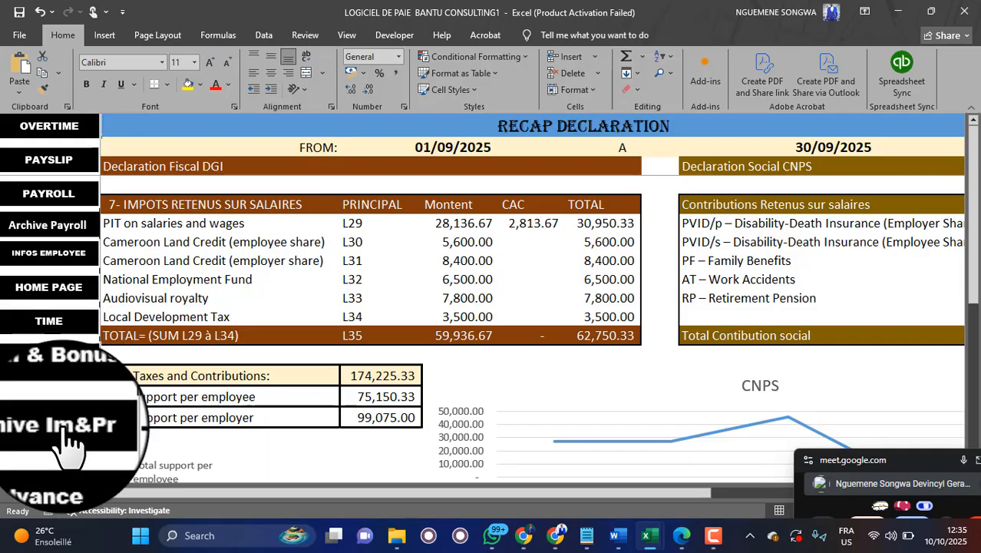
{"action": "left_click", "coordinate": [48, 353]}
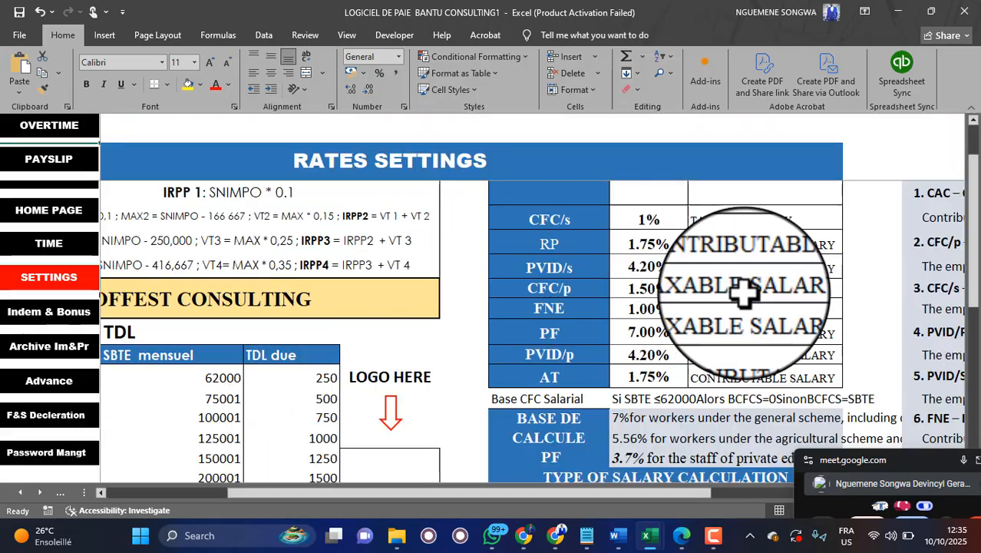
{"action": "left_click", "coordinate": [730, 289]}
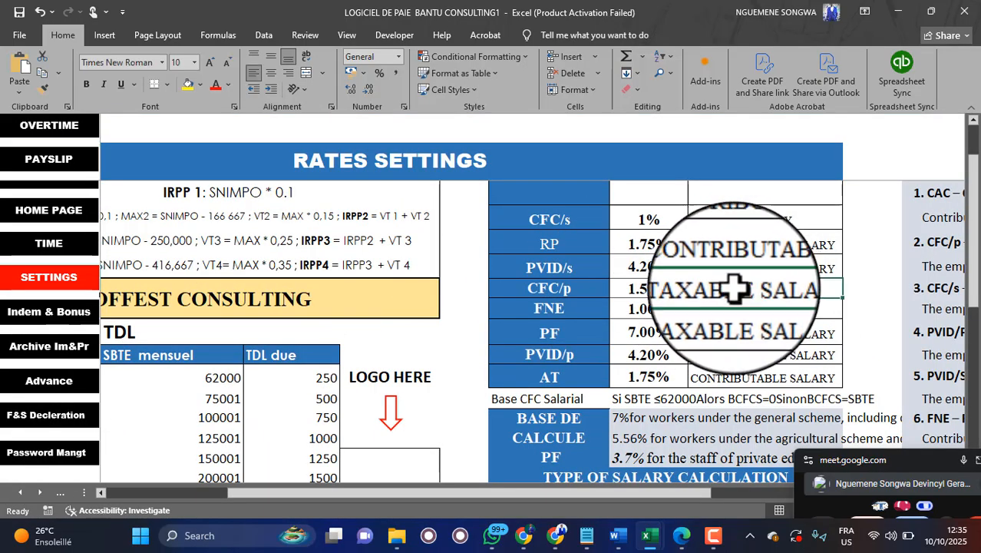
In the online declaration, enter 560 000 as the base of the employer-share Crédit Foncier du Cameroun
{"action": "key", "text": "alt+Tab"}
{"action": "left_click", "coordinate": [246, 164]}
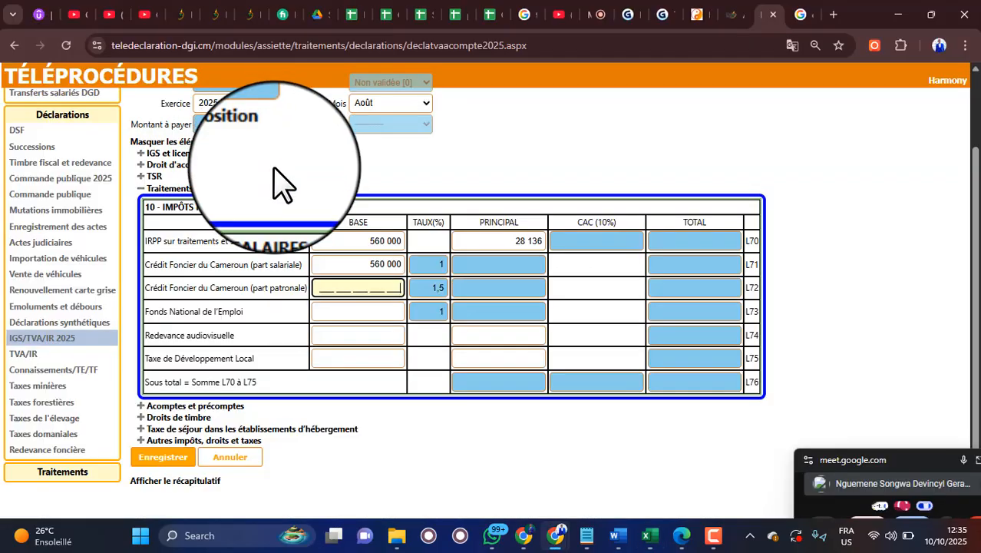
{"action": "left_click", "coordinate": [377, 288]}
{"action": "type", "text": "560 000"}
{"action": "left_click", "coordinate": [384, 311]}
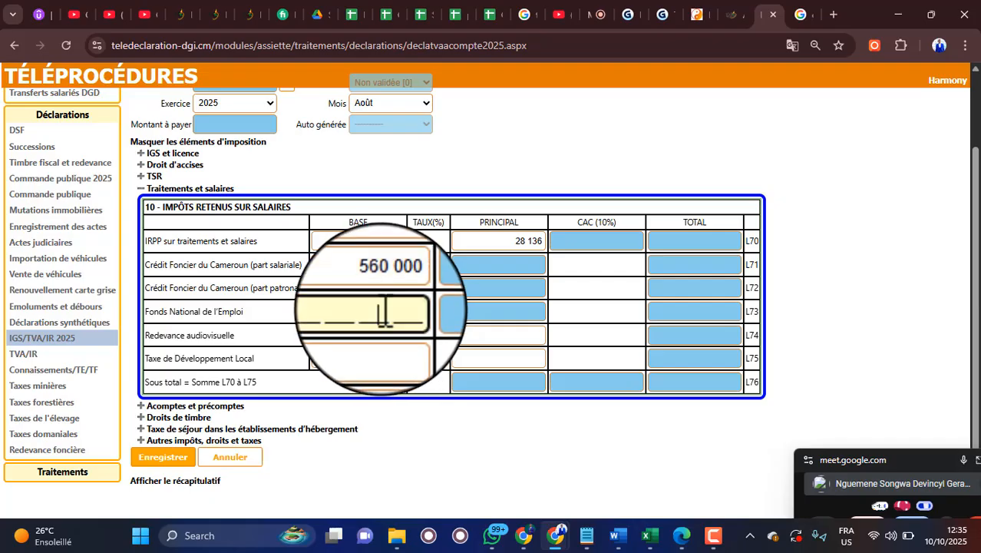
Check the National Employment Fund line in the payroll workbook's recap and the FNE rate and base in the rates settings
{"action": "key", "text": "alt+Tab"}
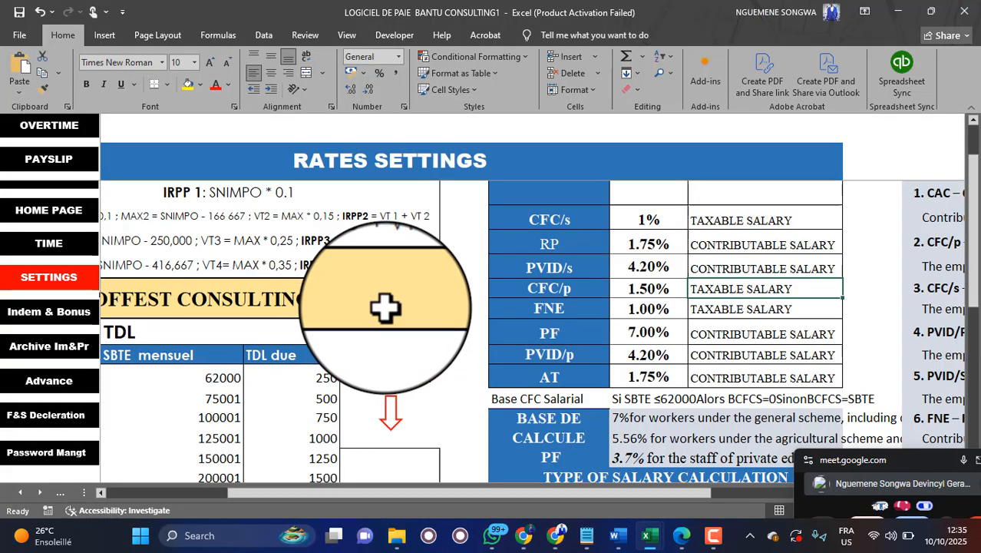
{"action": "left_click", "coordinate": [65, 433]}
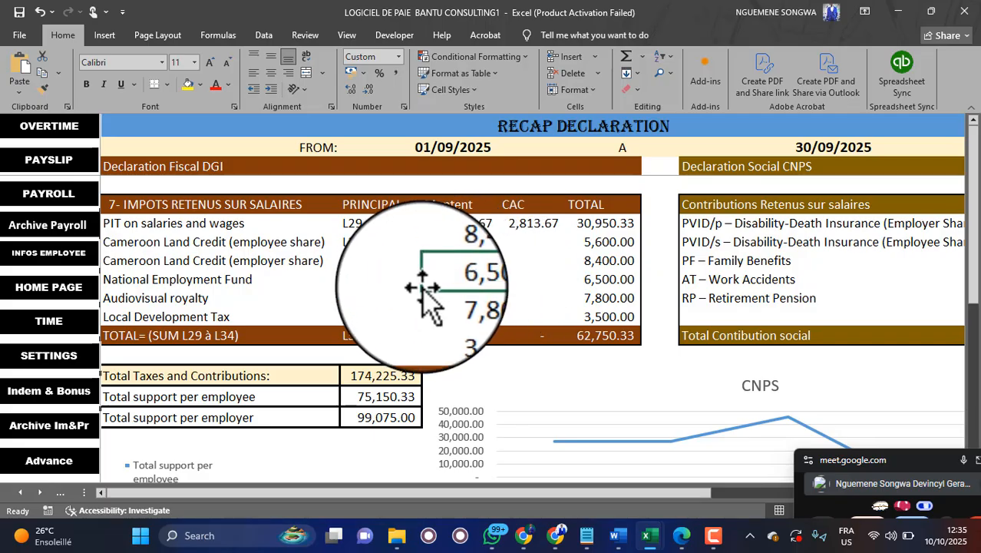
{"action": "left_click", "coordinate": [49, 355]}
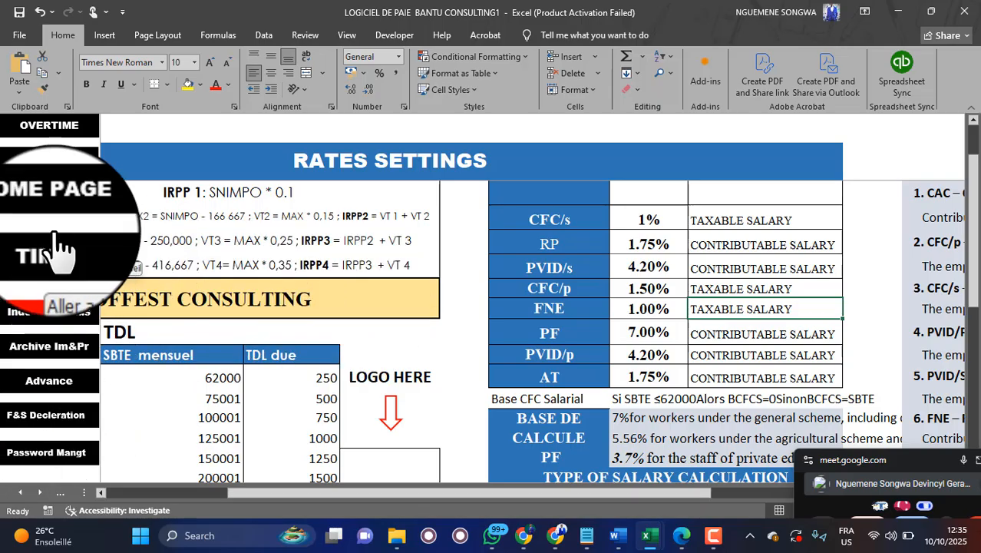
{"action": "scroll", "coordinate": [57, 261], "scroll_direction": "up", "scroll_amount": 1}
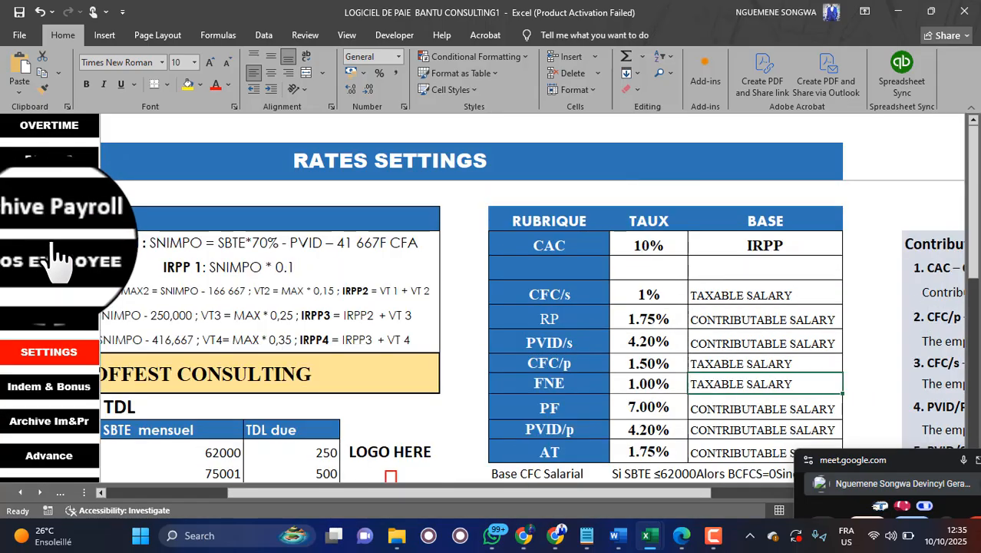
Inspect the formula behind the first employee's FNE amount in the payroll sheet, leaving it unedited
{"action": "left_click", "coordinate": [57, 198]}
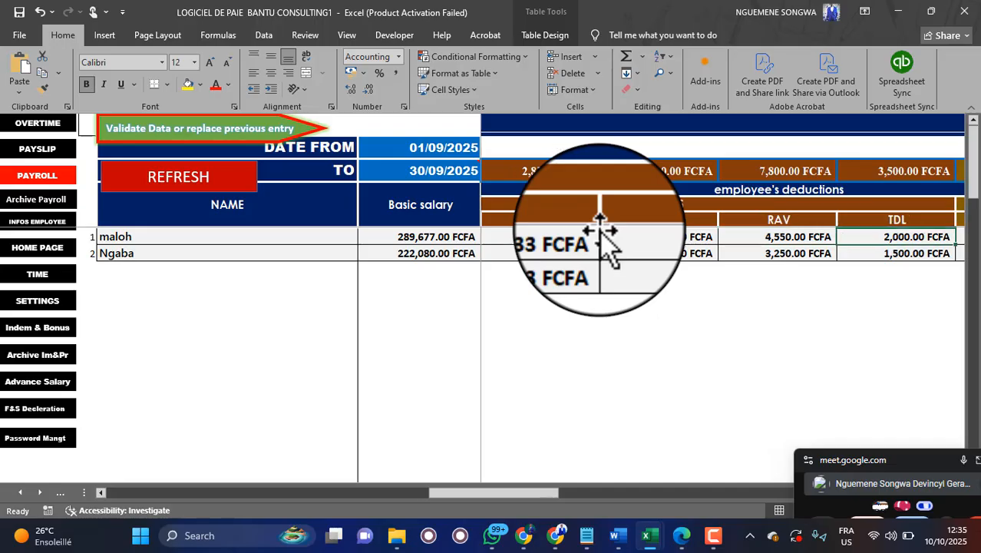
{"action": "scroll", "coordinate": [601, 234], "scroll_direction": "right", "scroll_amount": 5}
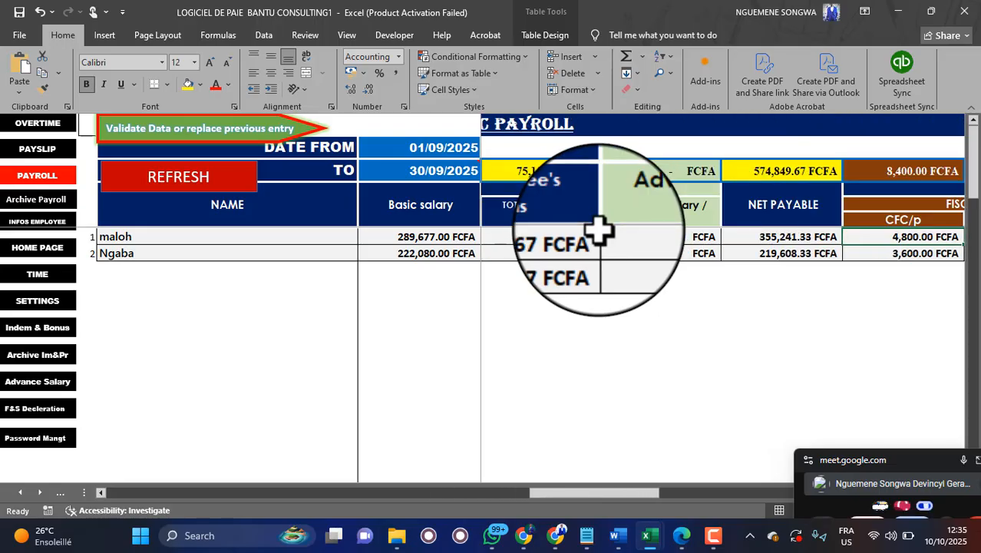
{"action": "scroll", "coordinate": [601, 228], "scroll_direction": "right", "scroll_amount": 3}
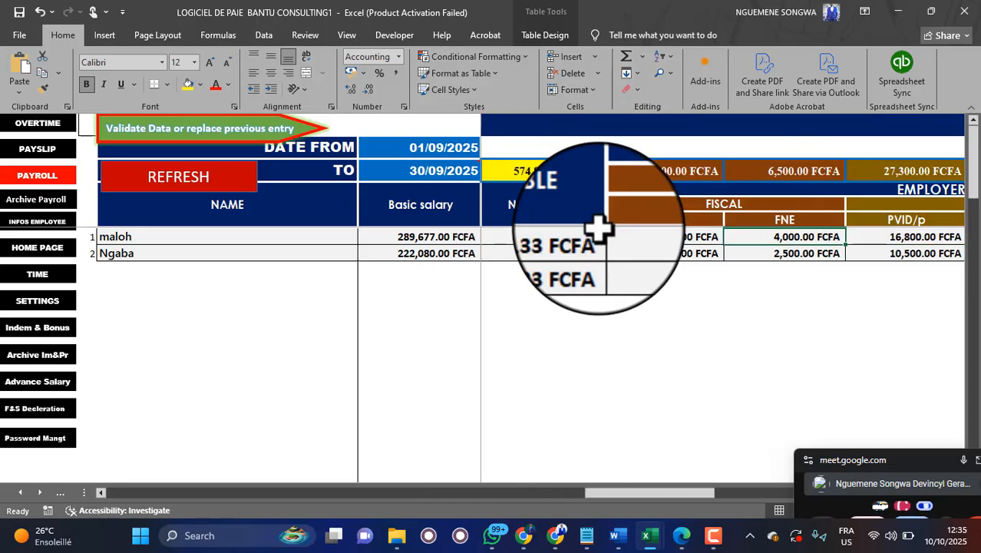
{"action": "double_click", "coordinate": [780, 237]}
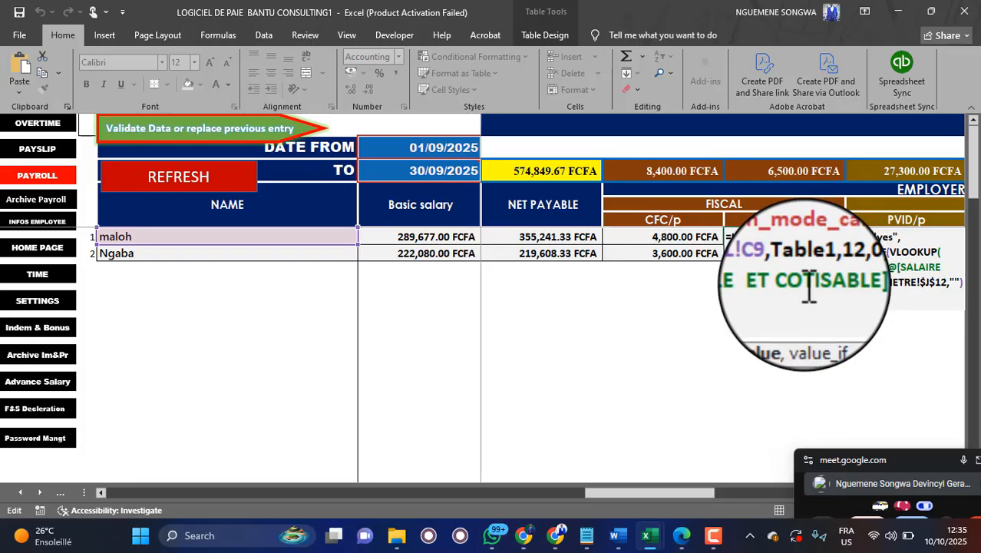
{"action": "key", "text": "Return"}
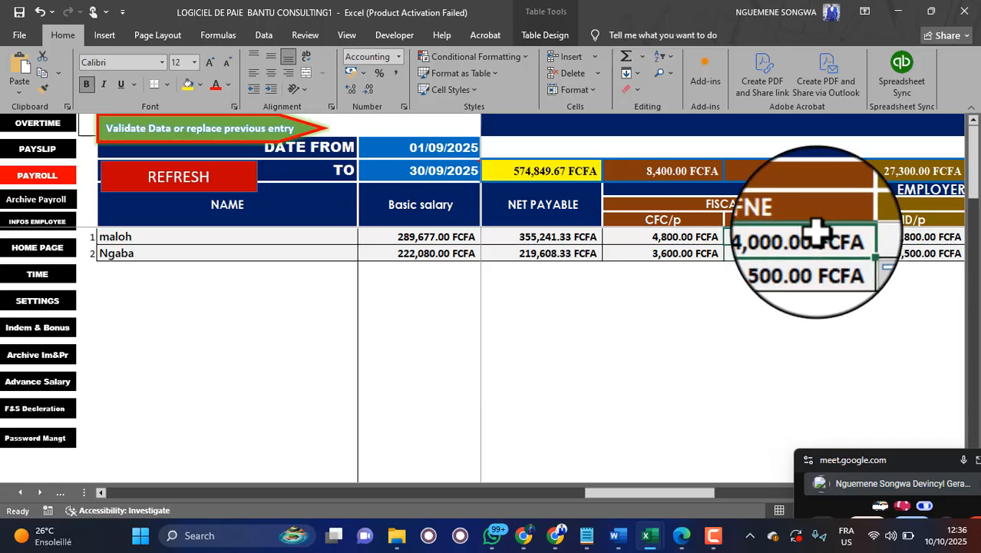
Review the payroll's contributable salary and deduction columns, and check the sum of both employees' FNE amounts
{"action": "scroll", "coordinate": [816, 230], "scroll_direction": "left", "scroll_amount": 5}
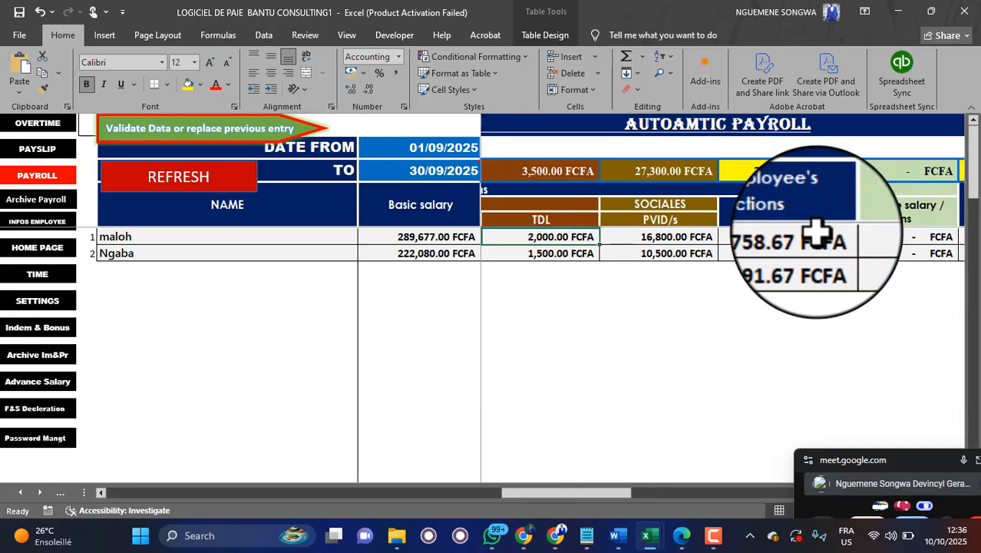
{"action": "scroll", "coordinate": [816, 230], "scroll_direction": "left", "scroll_amount": 1}
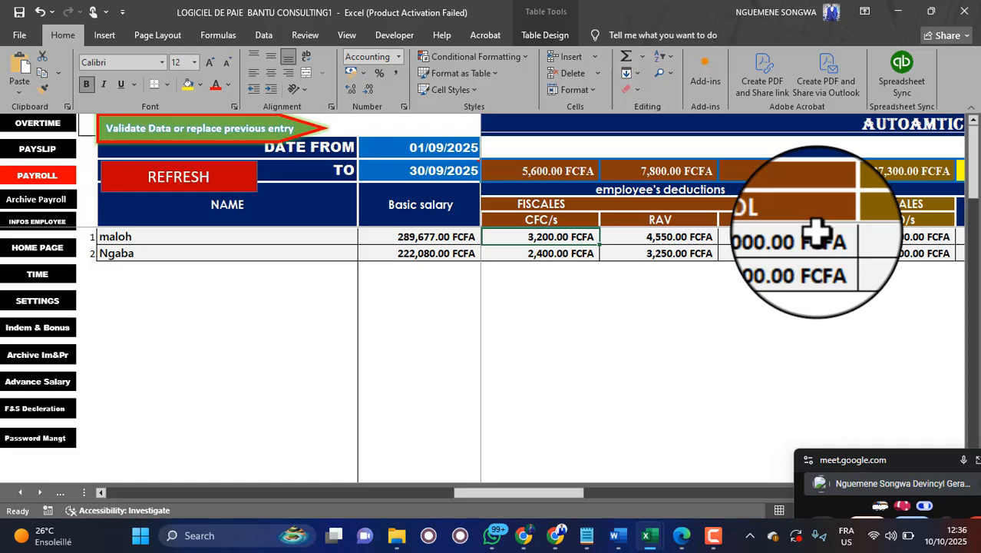
{"action": "scroll", "coordinate": [816, 231], "scroll_direction": "left", "scroll_amount": 2}
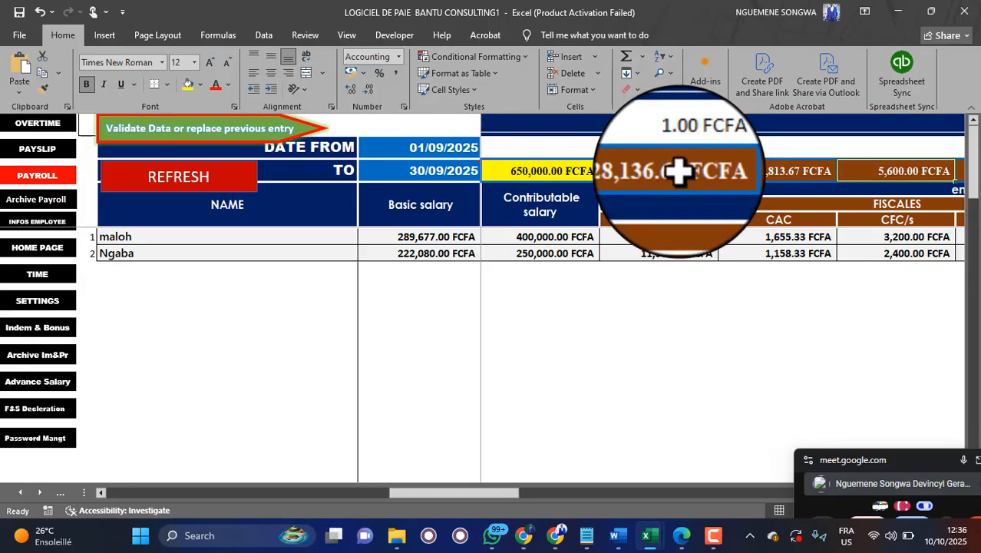
{"action": "scroll", "coordinate": [678, 172], "scroll_direction": "right", "scroll_amount": 6}
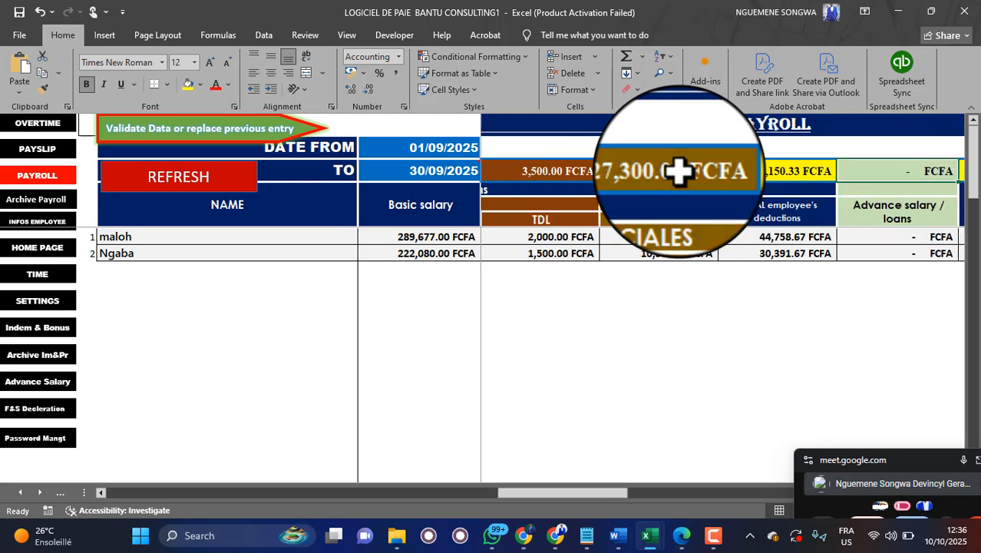
{"action": "scroll", "coordinate": [679, 172], "scroll_direction": "right", "scroll_amount": 6}
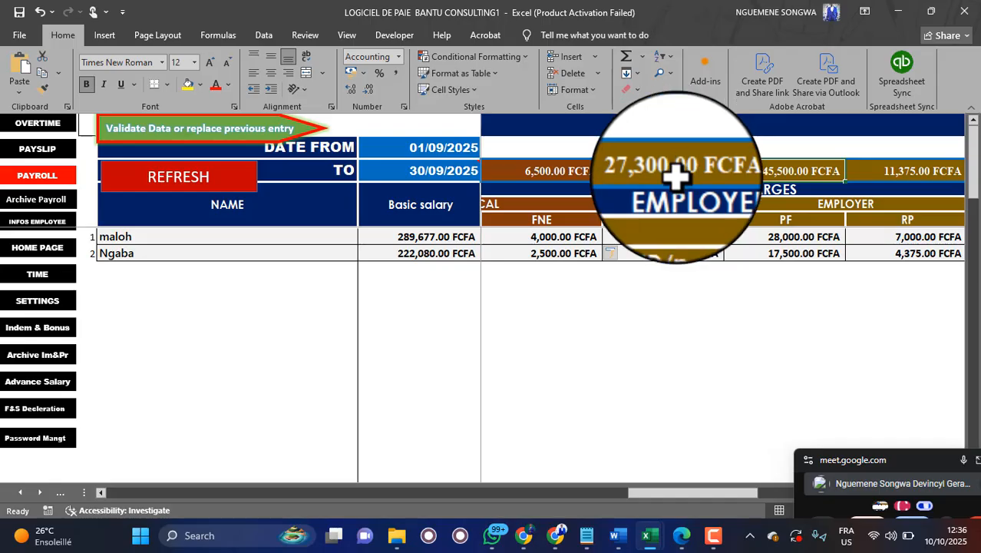
{"action": "left_click", "coordinate": [570, 236]}
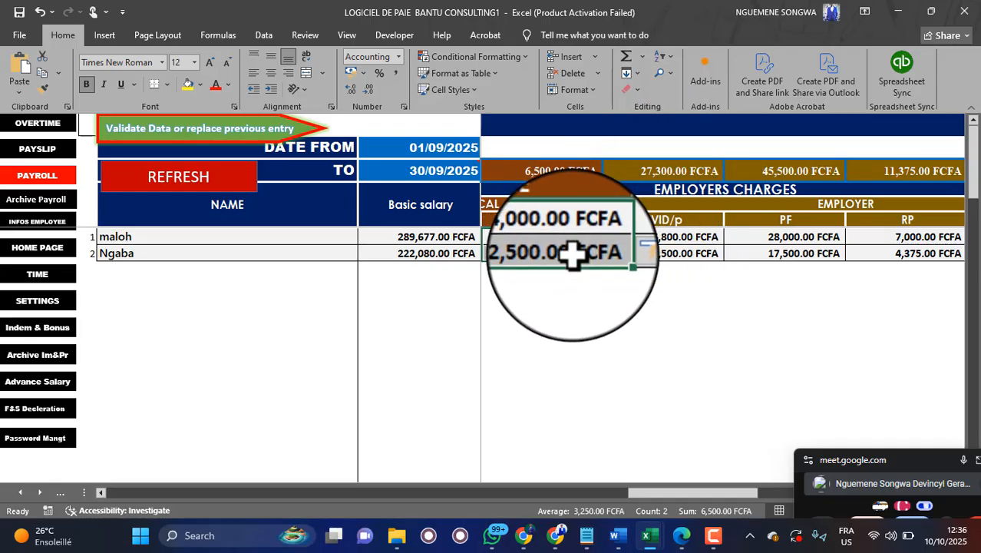
{"action": "left_click_drag", "start_coordinate": [572, 252], "coordinate": [574, 236]}
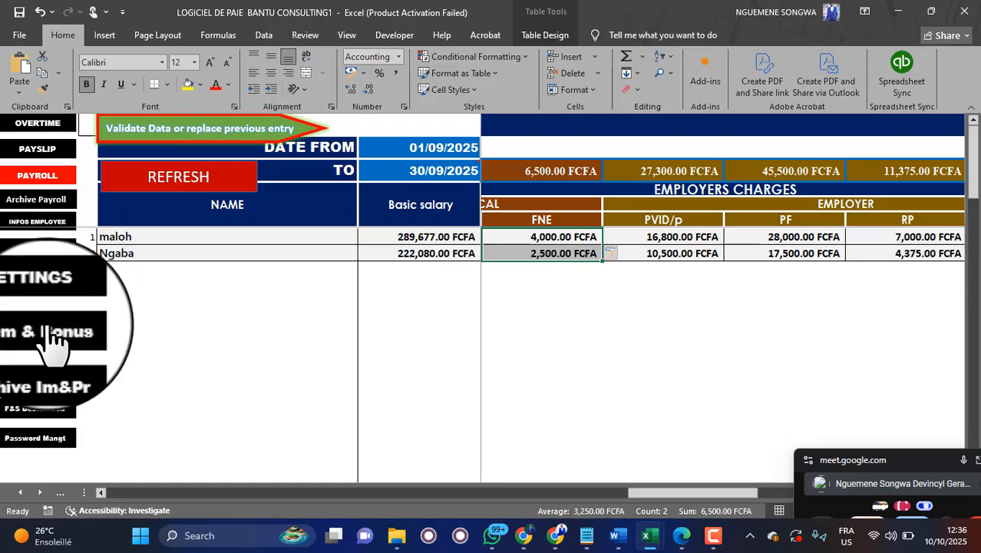
Return to the online declaration and enter 560 000 as the base of the Fonds National de l'Emploi
{"action": "mouse_move", "coordinate": [555, 535]}
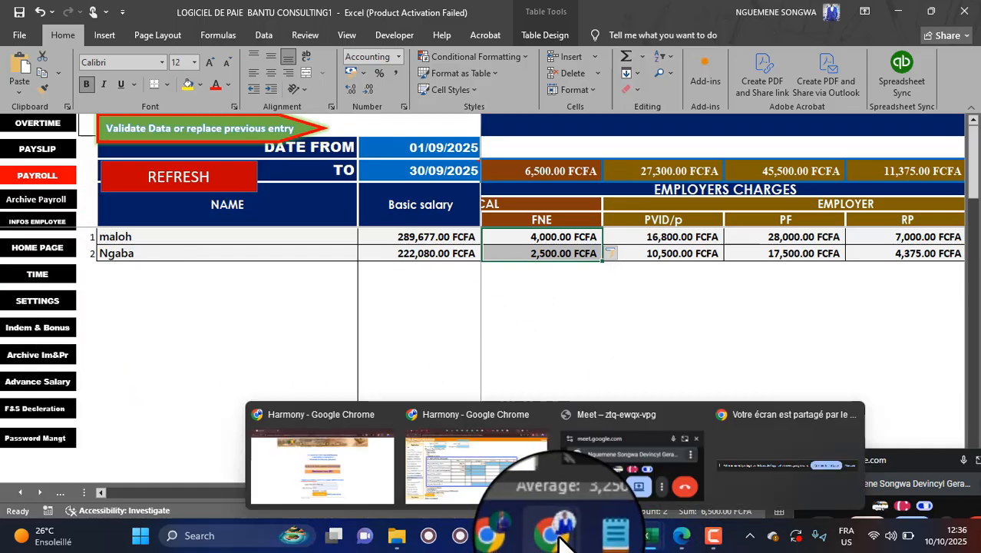
{"action": "left_click", "coordinate": [499, 418]}
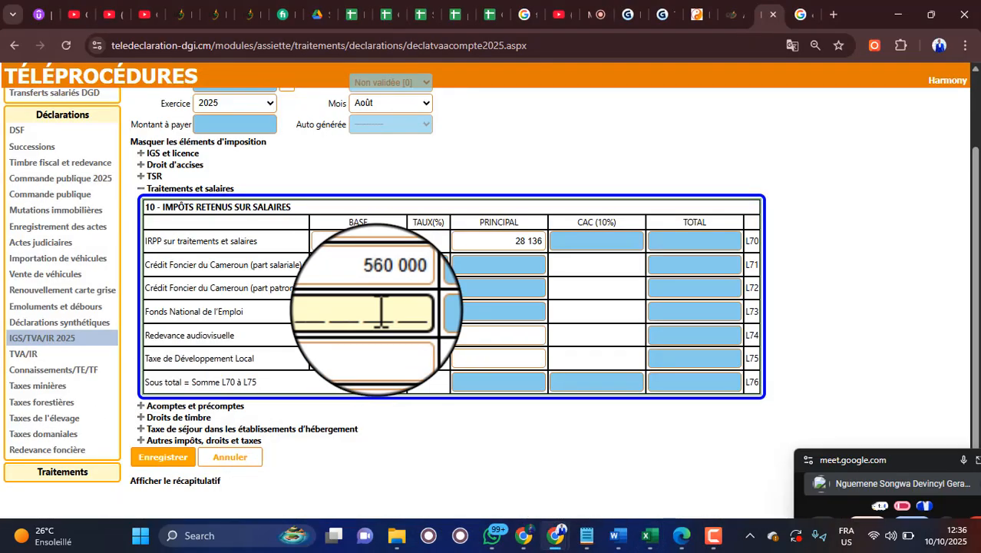
{"action": "left_click", "coordinate": [380, 312]}
{"action": "type", "text": "560 00"}
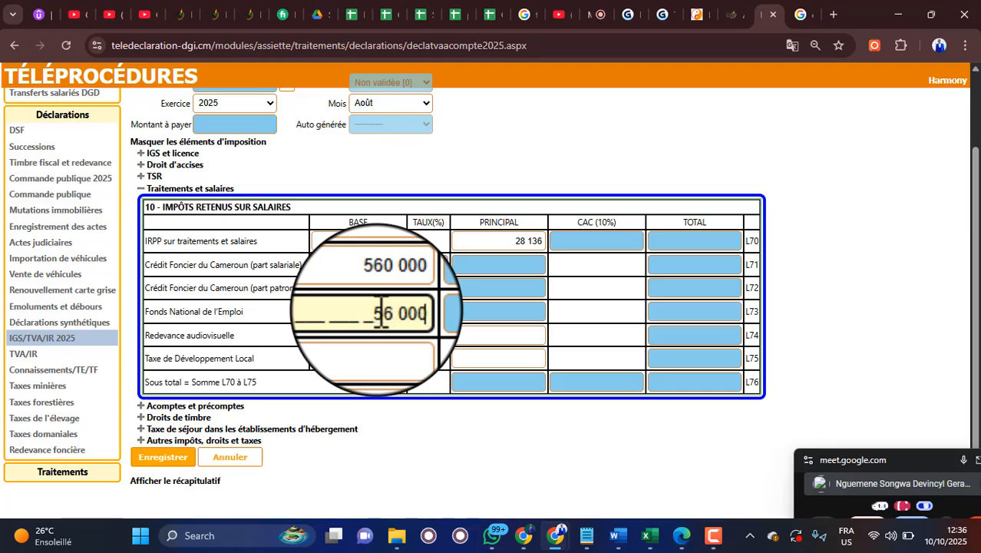
{"action": "type", "text": "0"}
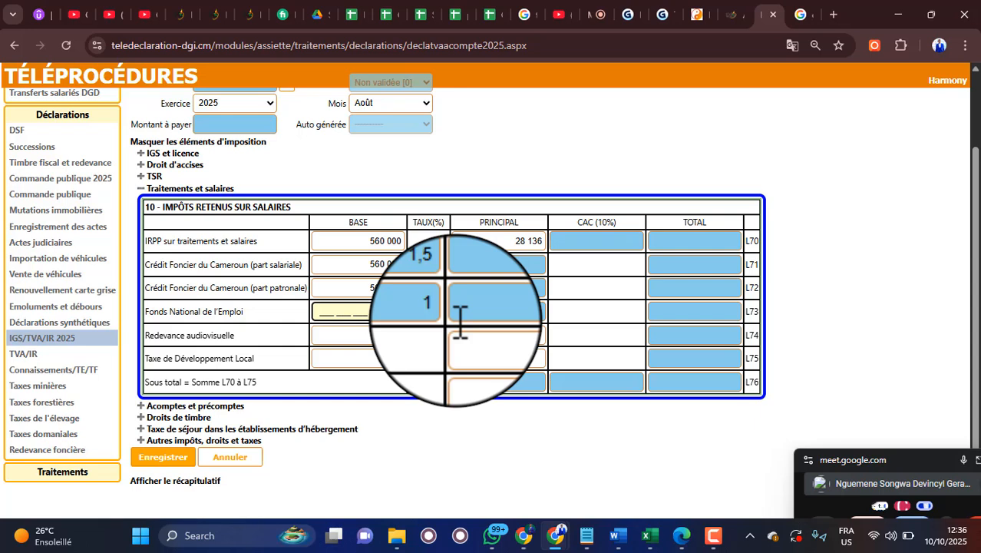
Consult the payroll sheet's employee deduction columns for the data needed in the declaration's Redevance audiovisuelle row
{"action": "left_click", "coordinate": [480, 333]}
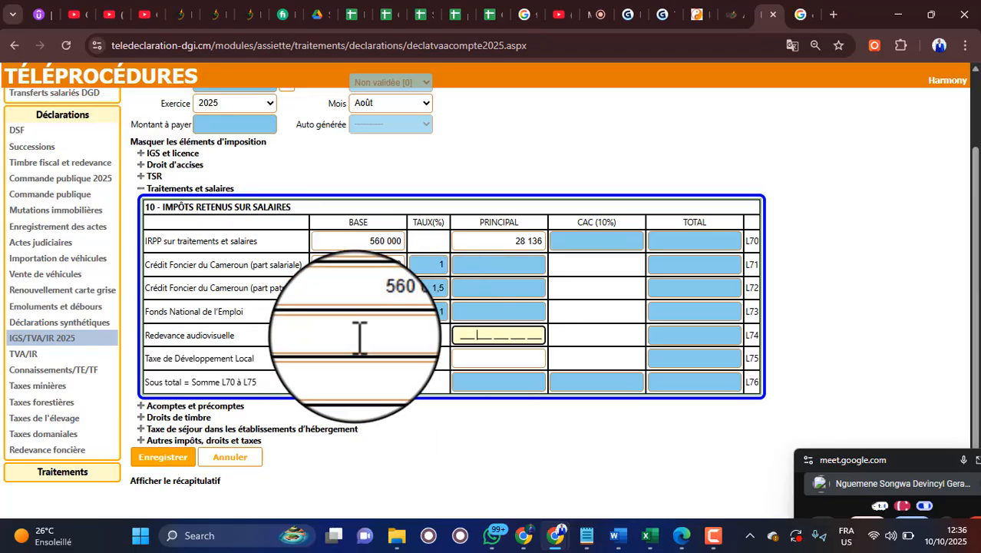
{"action": "left_click", "coordinate": [392, 335]}
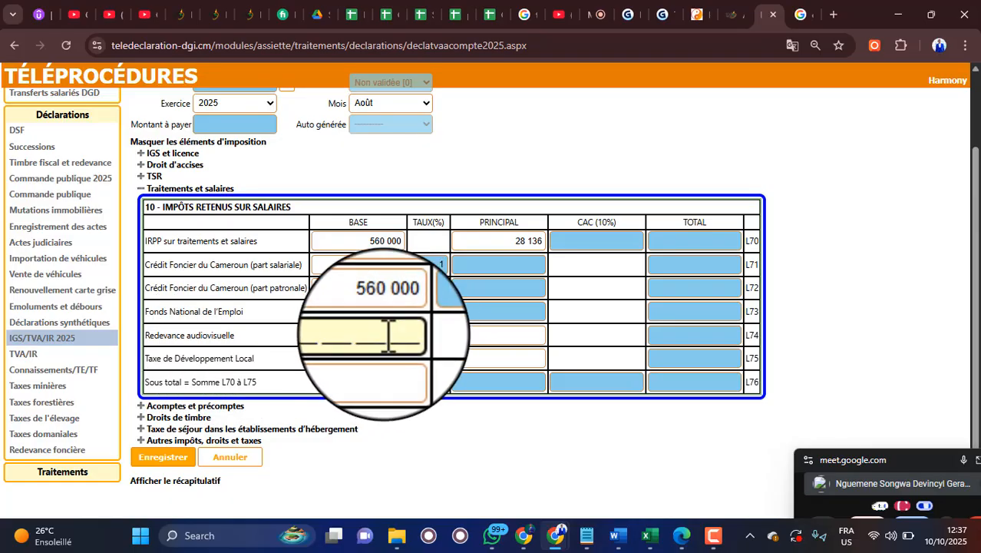
{"action": "key", "text": "alt+Tab"}
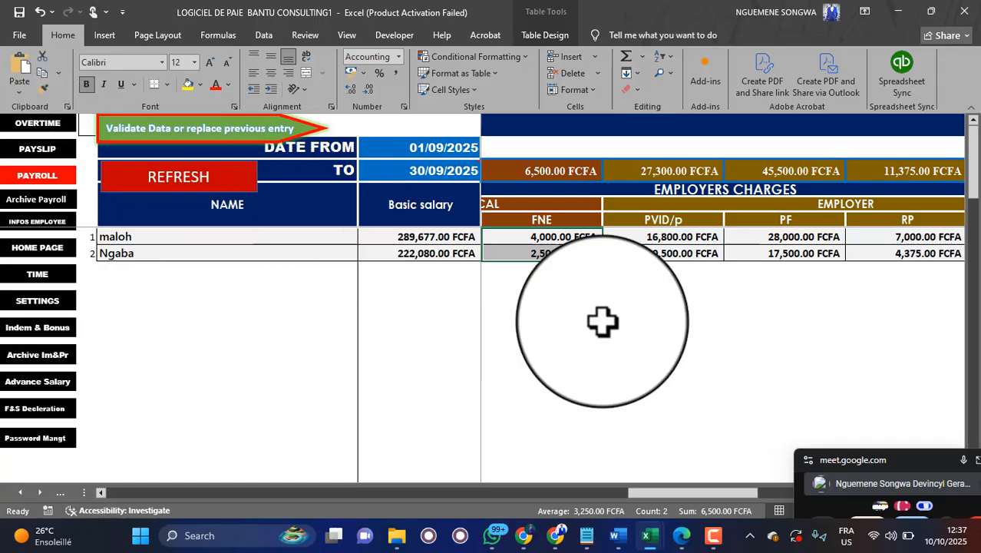
{"action": "left_click_drag", "start_coordinate": [690, 500], "coordinate": [659, 503]}
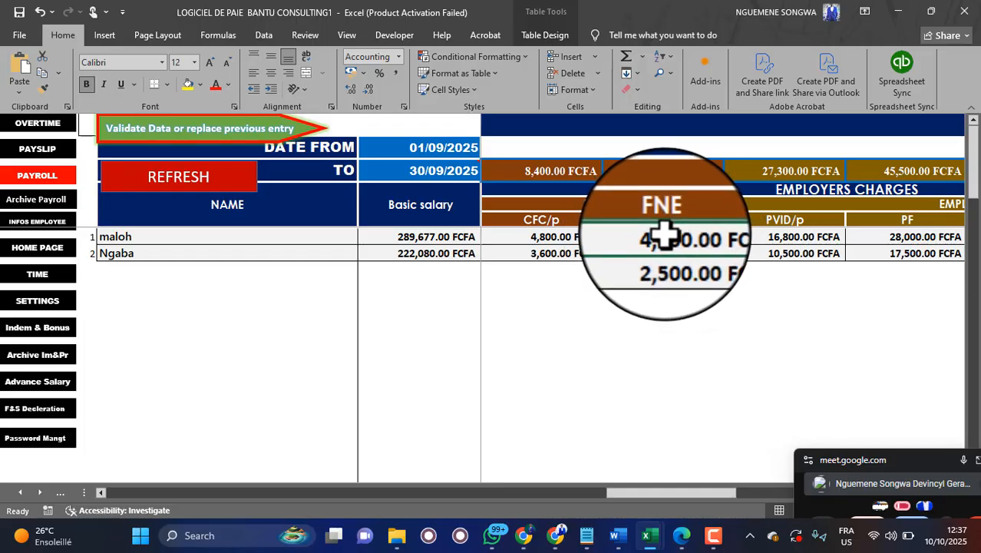
{"action": "scroll", "coordinate": [690, 234], "scroll_direction": "left", "scroll_amount": 3}
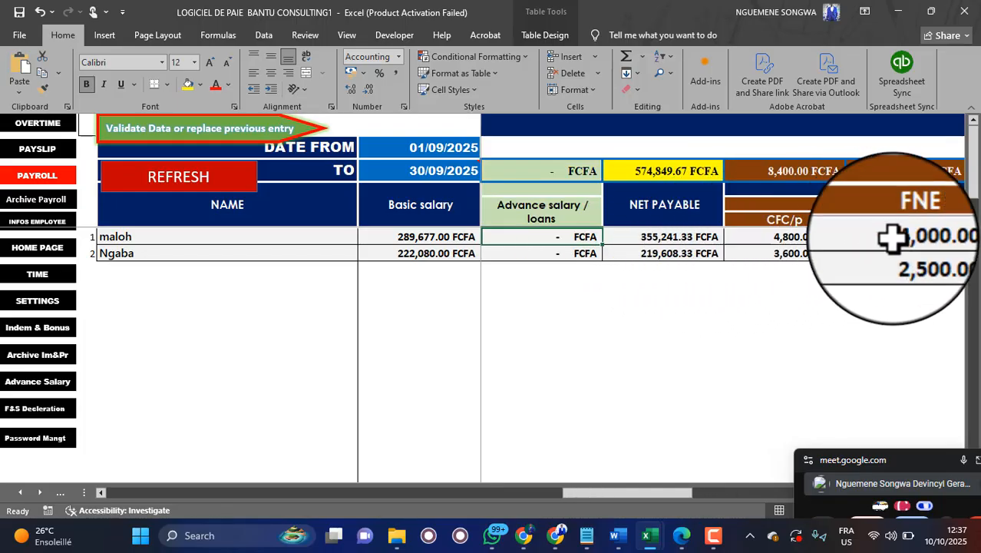
{"action": "scroll", "coordinate": [902, 237], "scroll_direction": "left", "scroll_amount": 2}
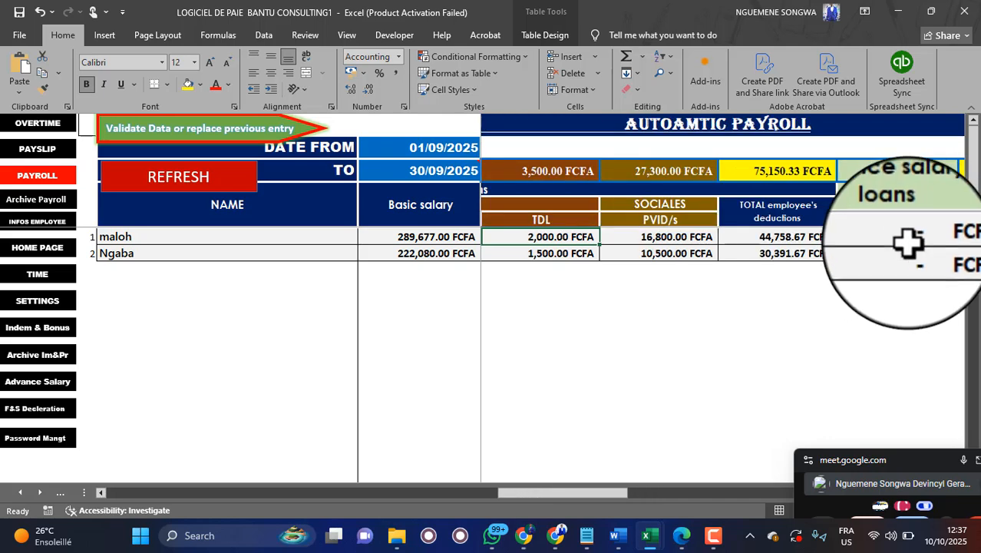
{"action": "scroll", "coordinate": [893, 254], "scroll_direction": "left", "scroll_amount": 3}
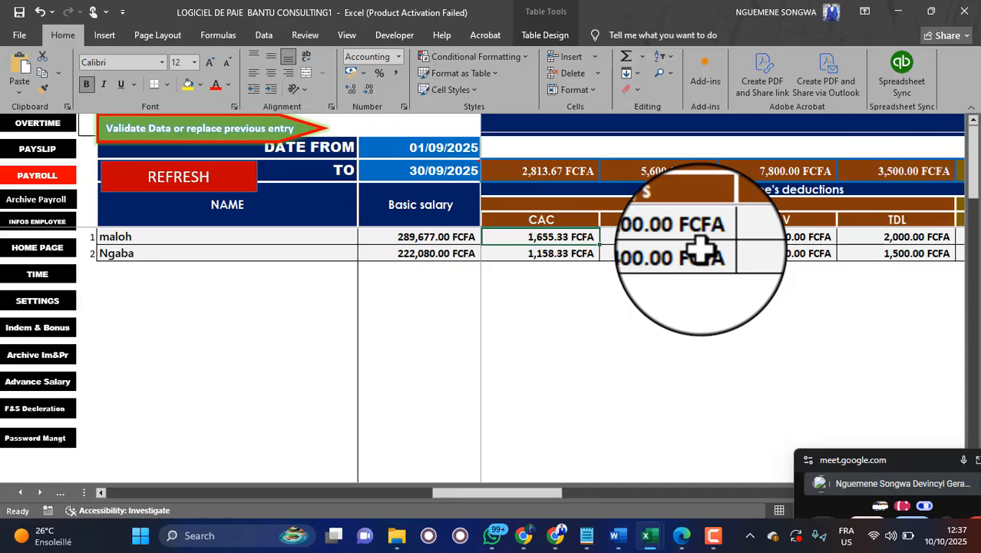
{"action": "scroll", "coordinate": [614, 247], "scroll_direction": "left", "scroll_amount": 1}
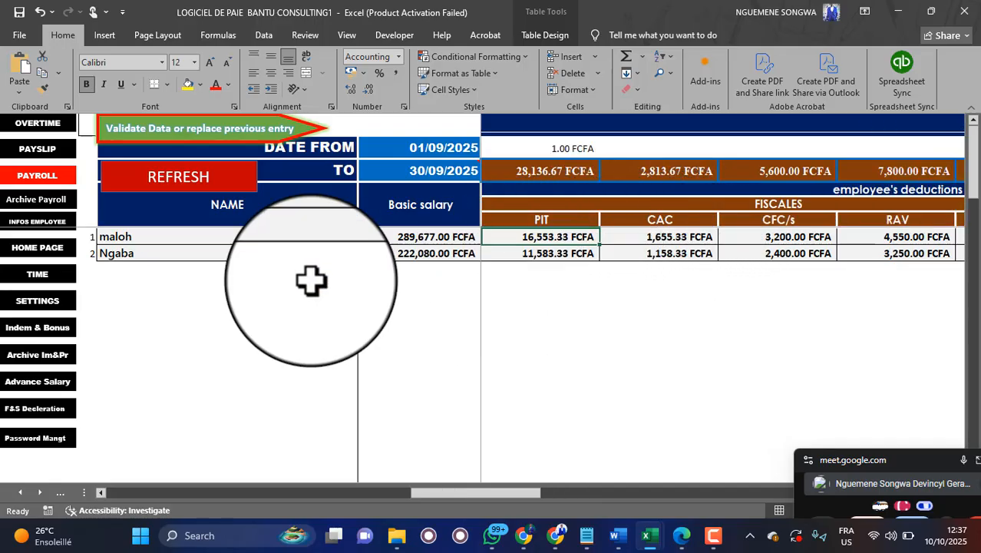
Check the RAV total in the payroll sheet and enter 7 800 as the declaration's Redevance audiovisuelle principal
{"action": "left_click", "coordinate": [559, 543]}
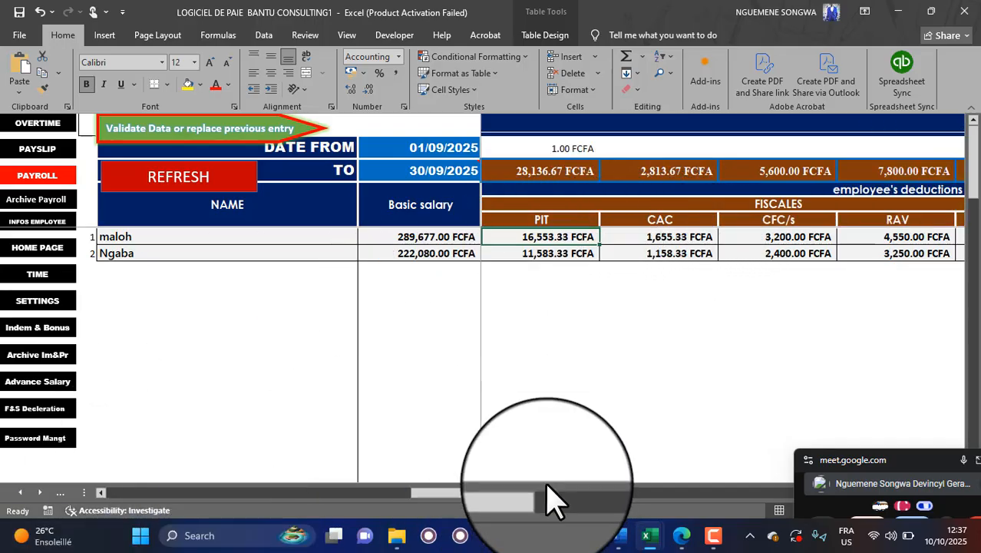
{"action": "mouse_move", "coordinate": [518, 474]}
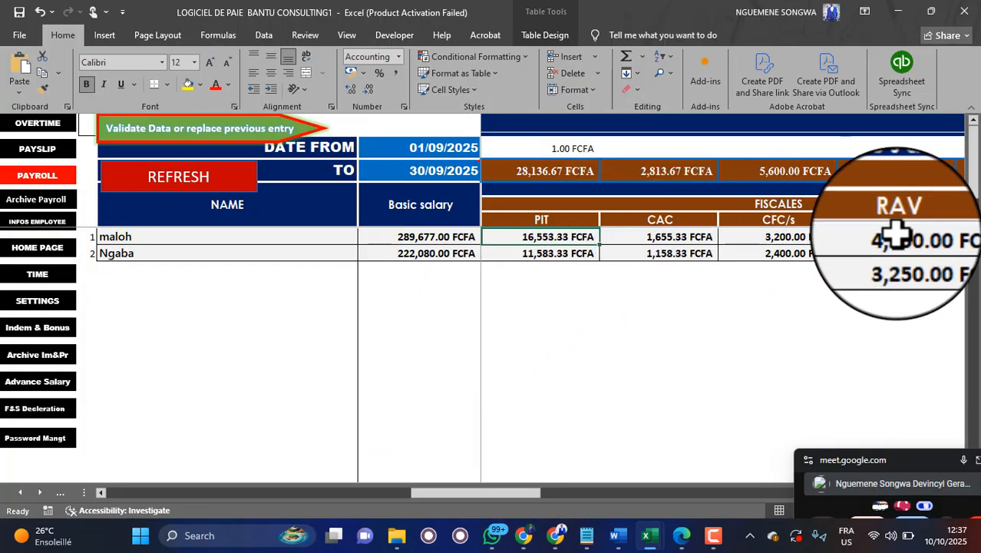
{"action": "left_click", "coordinate": [903, 168]}
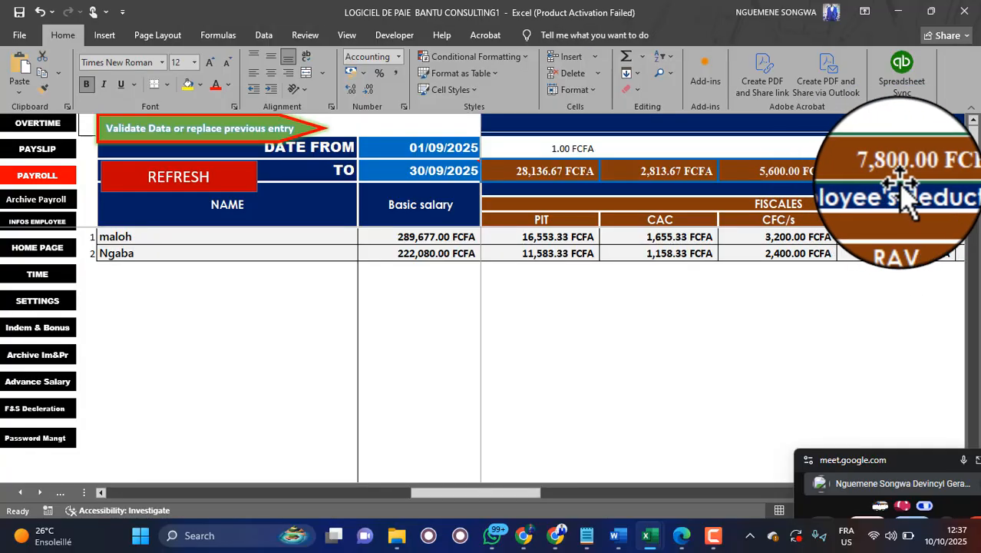
{"action": "key", "text": "alt+Tab"}
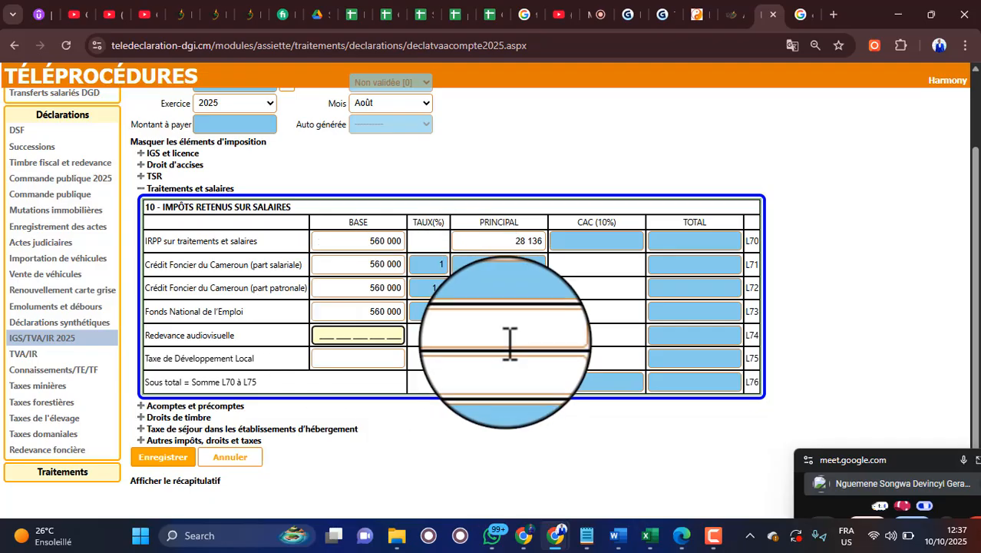
{"action": "left_click", "coordinate": [516, 335]}
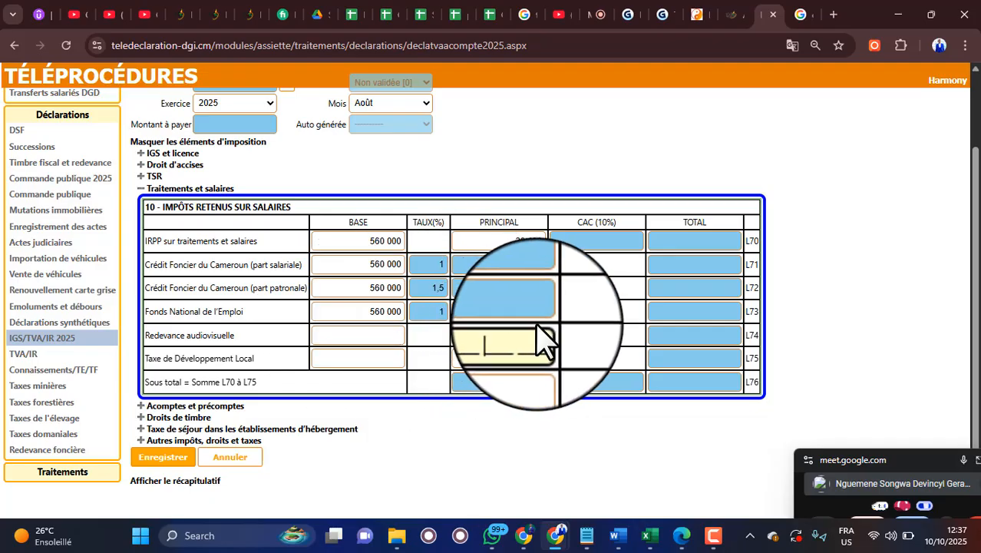
{"action": "type", "text": "7800"}
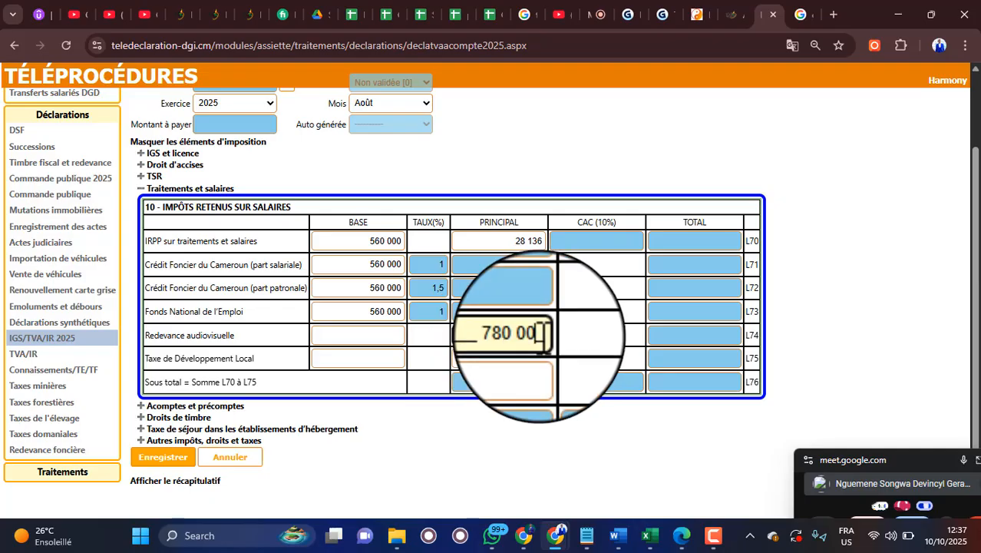
{"action": "left_click_drag", "start_coordinate": [540, 335], "coordinate": [507, 331]}
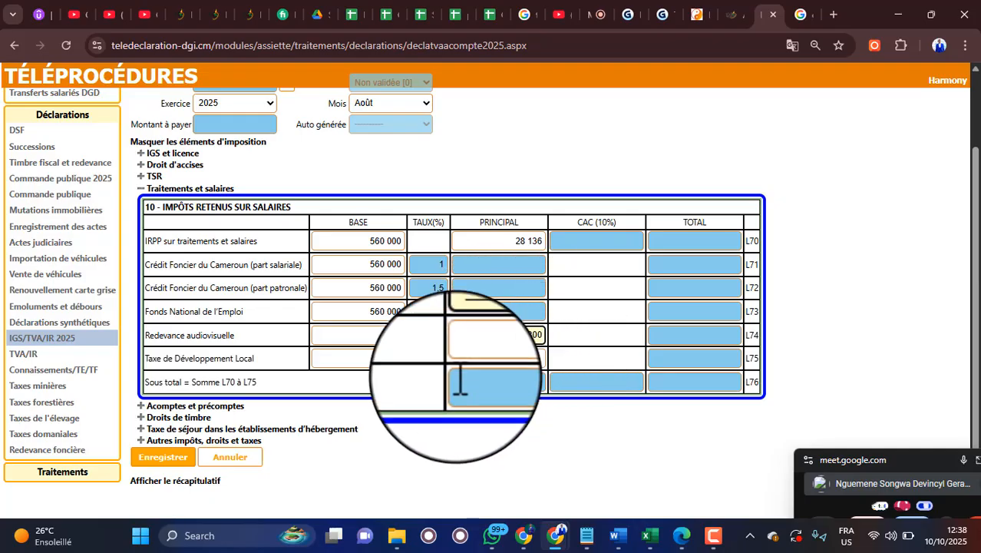
Look up the payroll's local development tax total and enter 3 500 as the declaration's Taxe de Développement Local principal
{"action": "key", "text": "super+Tab"}
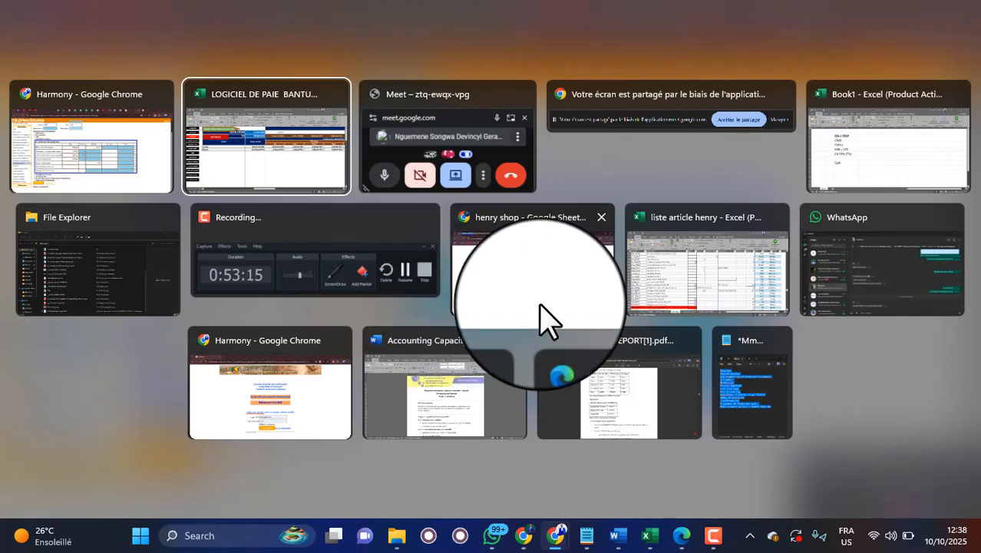
{"action": "left_click", "coordinate": [321, 187]}
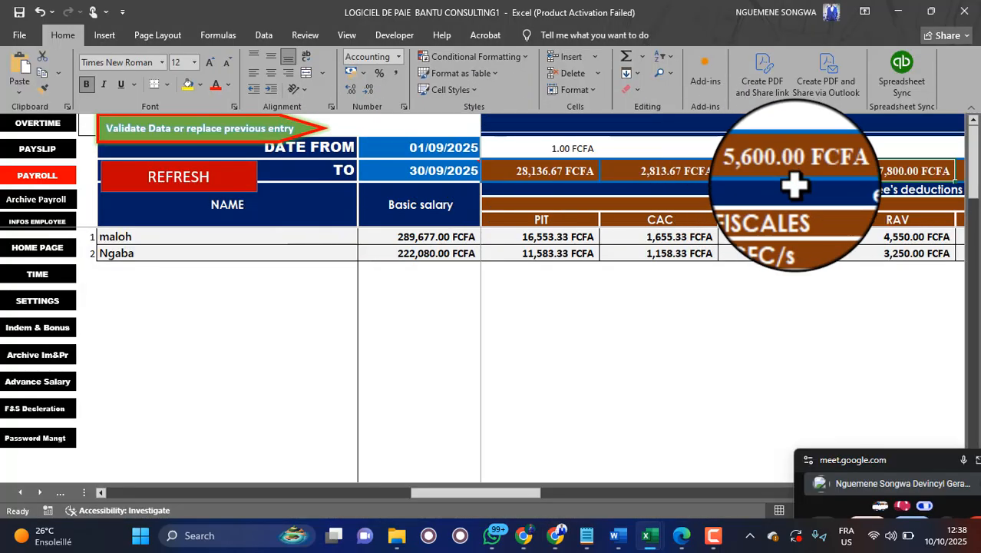
{"action": "left_click", "coordinate": [879, 237]}
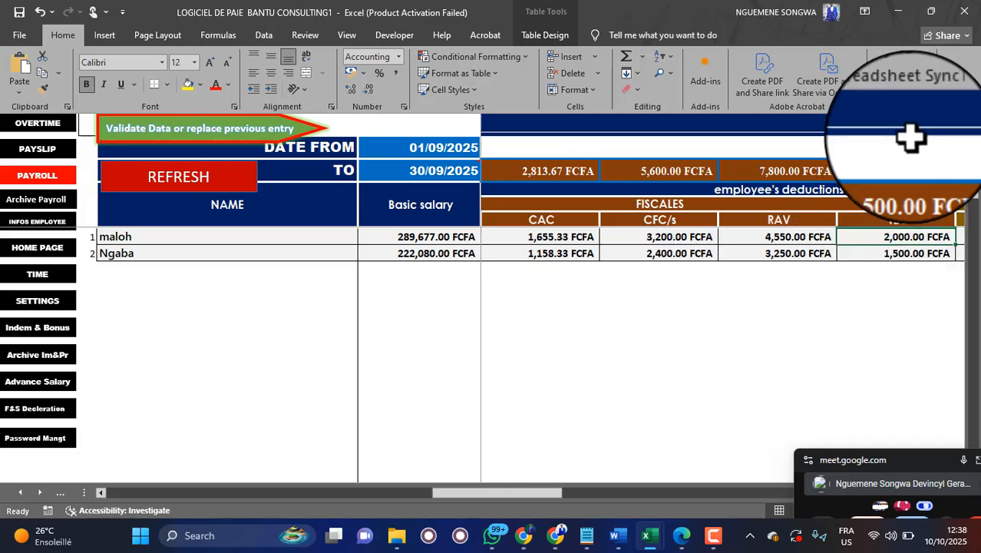
{"action": "left_click", "coordinate": [897, 170]}
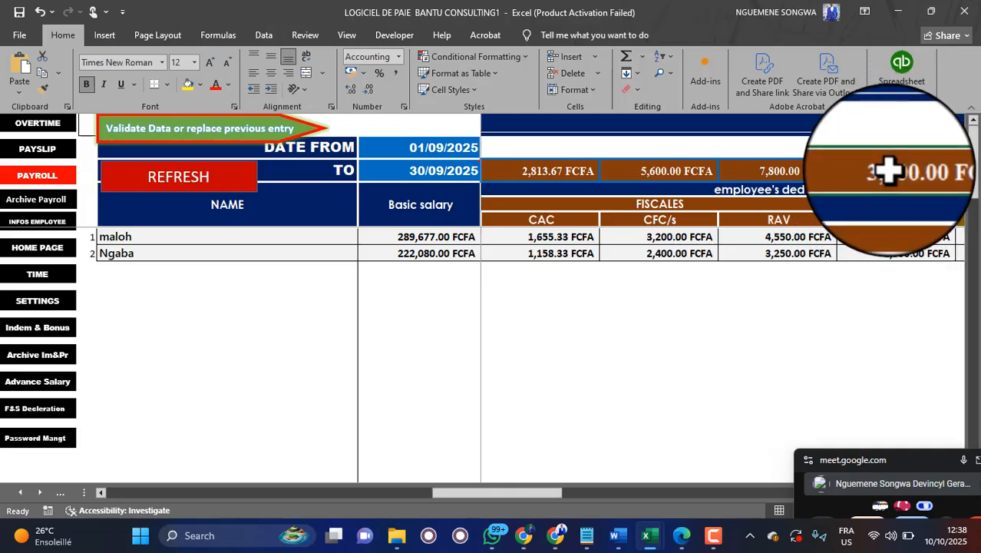
{"action": "key", "text": "super+Tab"}
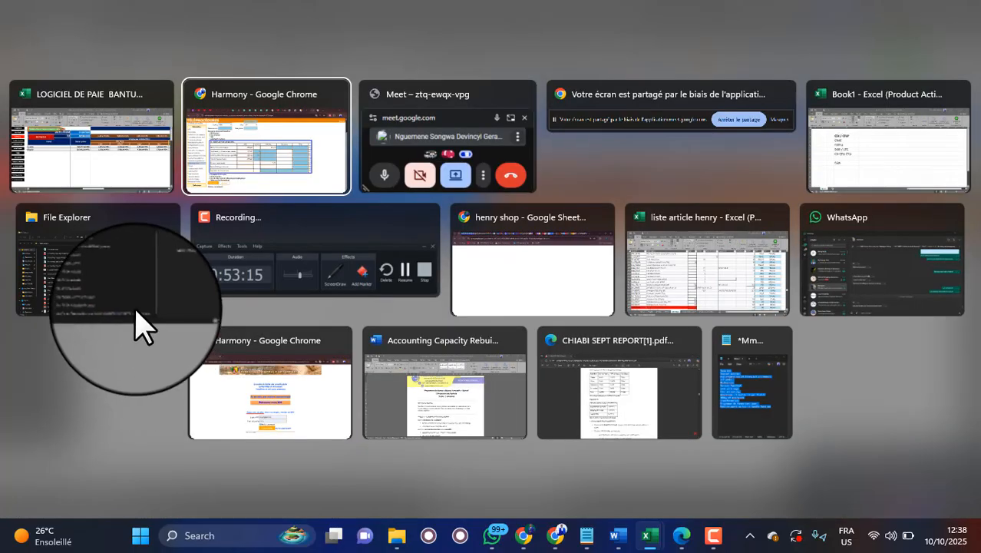
{"action": "left_click", "coordinate": [291, 170]}
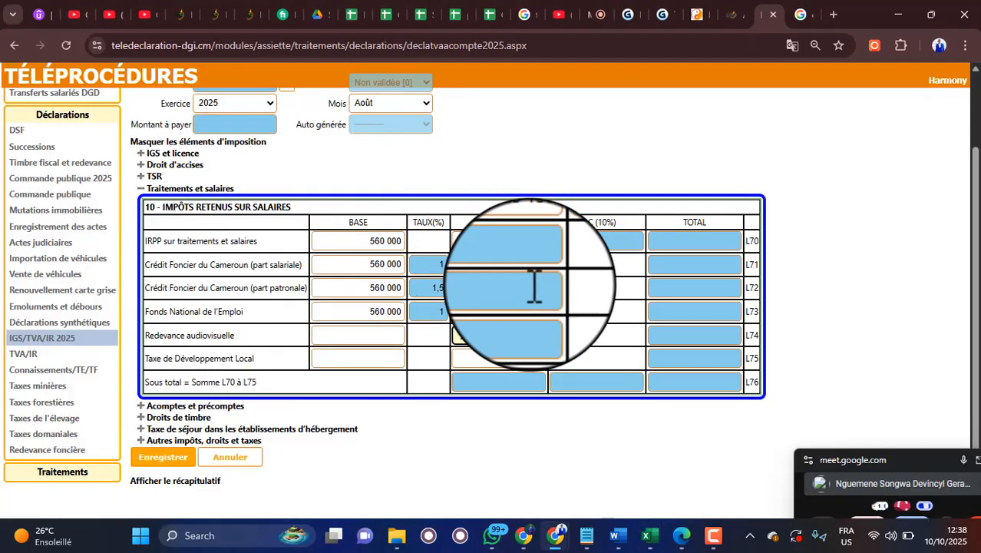
{"action": "left_click", "coordinate": [524, 358]}
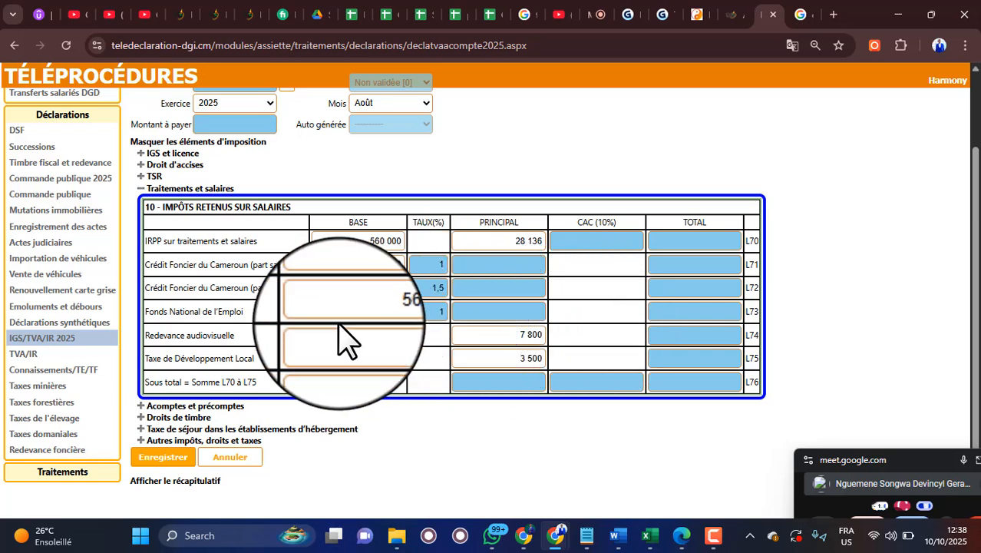
Review the declaration header and the filled-in salary tax table, and collapse the Traitements et salaires section
{"action": "scroll", "coordinate": [588, 330], "scroll_direction": "up", "scroll_amount": 3}
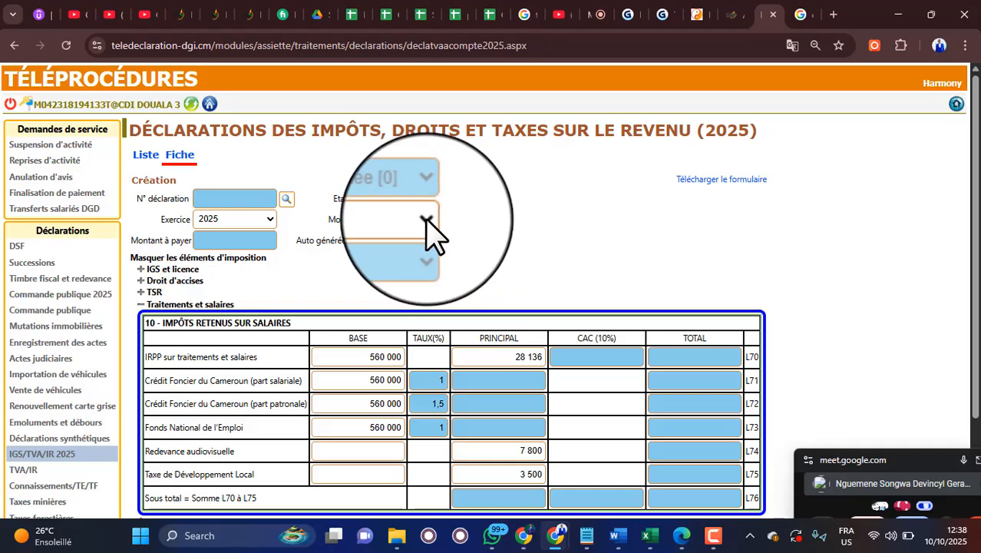
{"action": "scroll", "coordinate": [538, 230], "scroll_direction": "down", "scroll_amount": 3}
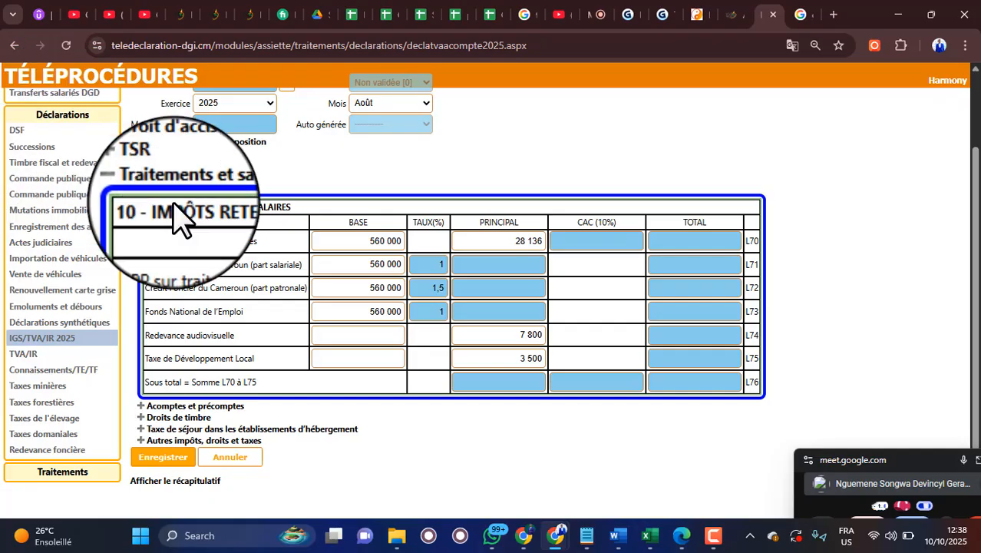
{"action": "left_click", "coordinate": [141, 191]}
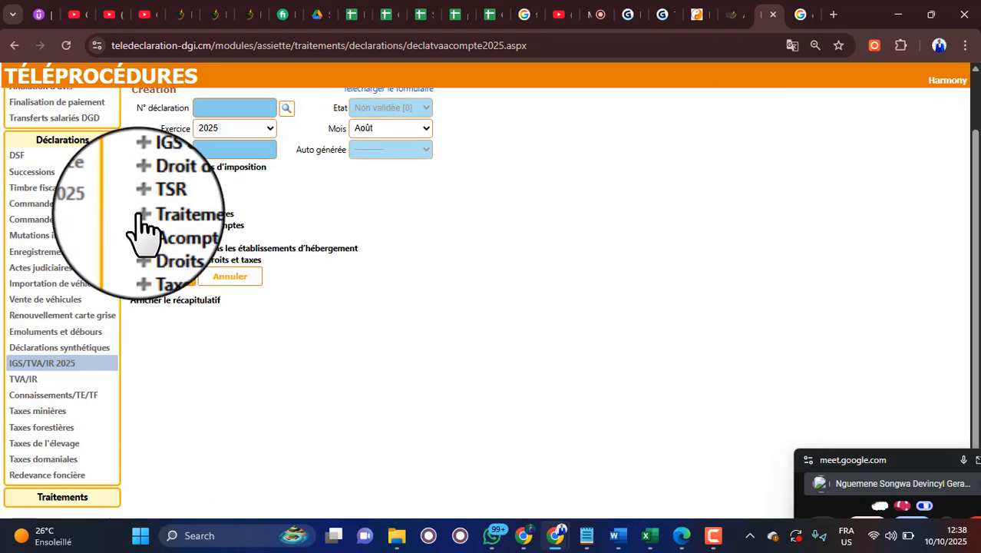
{"action": "left_click", "coordinate": [142, 215]}
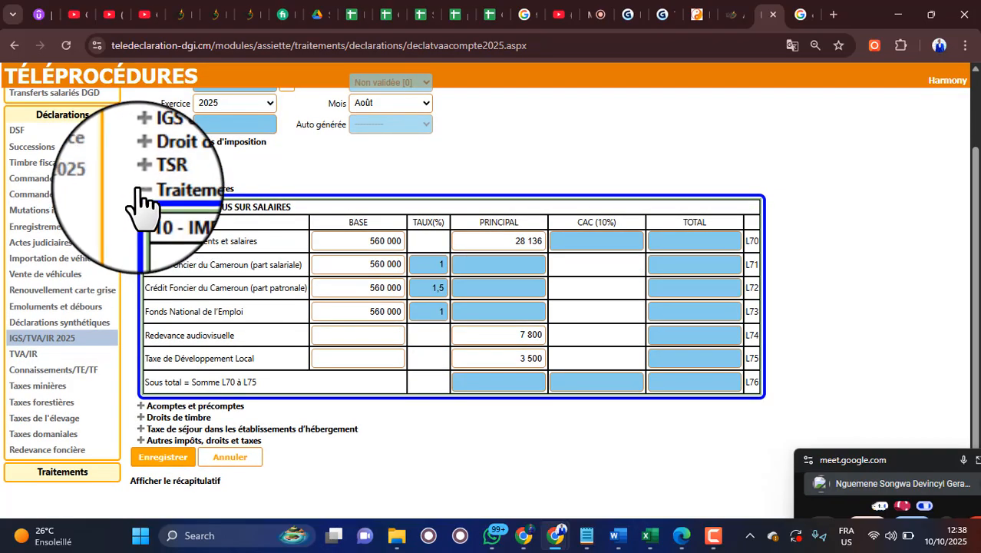
{"action": "left_click", "coordinate": [140, 192]}
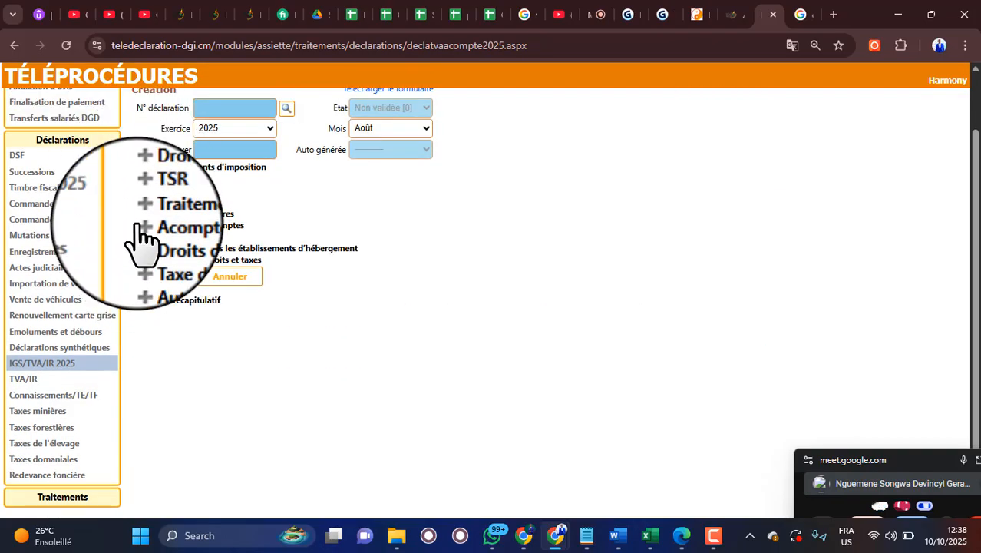
Expand the Acomptes et précomptes section and look through its tables 11 to 14
{"action": "left_click", "coordinate": [141, 226]}
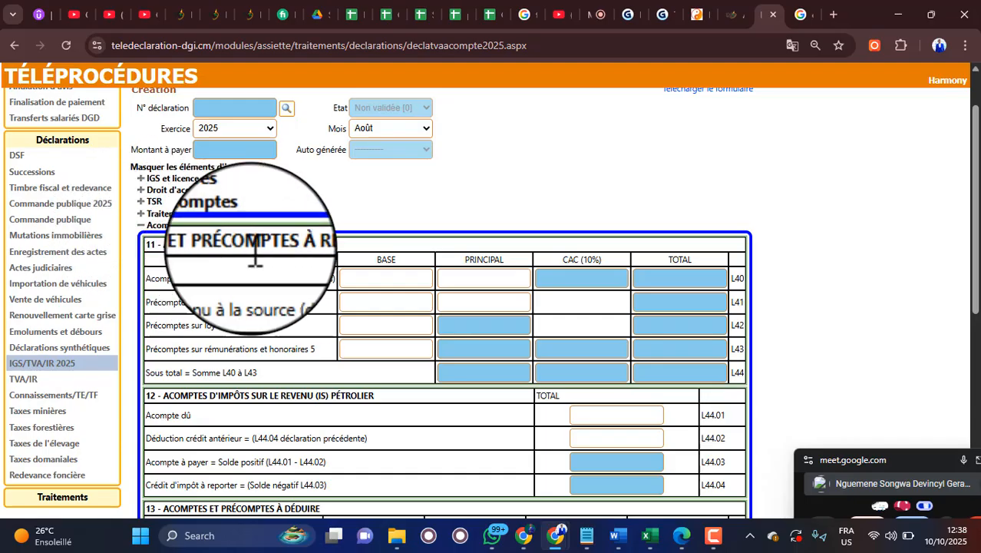
{"action": "scroll", "coordinate": [357, 326], "scroll_direction": "down", "scroll_amount": 3}
{"action": "scroll", "coordinate": [362, 338], "scroll_direction": "down", "scroll_amount": 3}
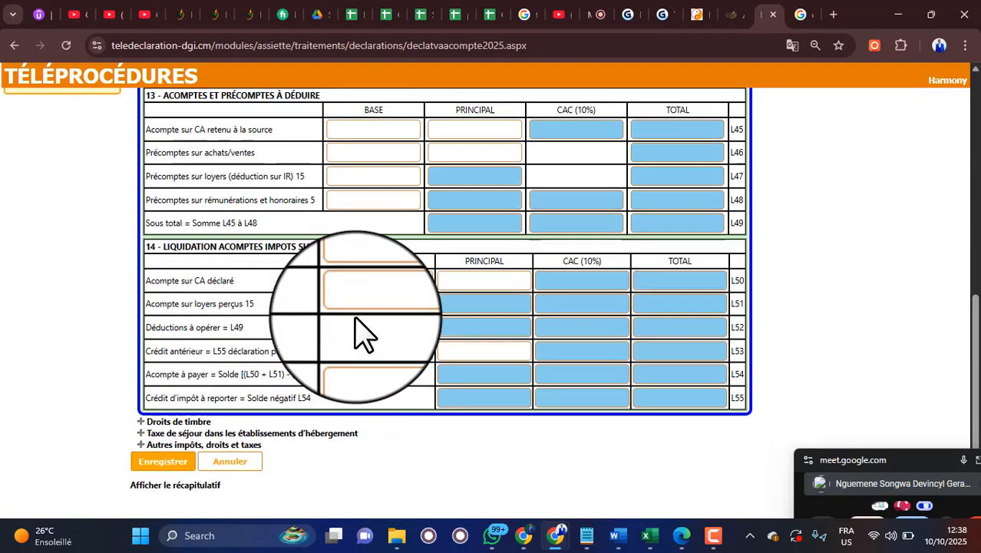
{"action": "scroll", "coordinate": [357, 315], "scroll_direction": "up", "scroll_amount": 4}
{"action": "scroll", "coordinate": [358, 326], "scroll_direction": "up", "scroll_amount": 2}
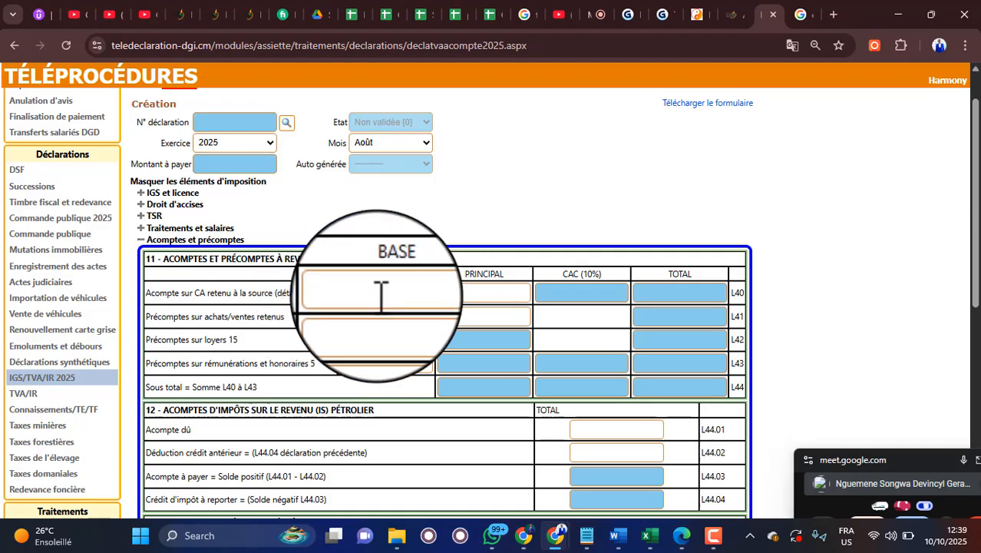
Examine the base and principal fields of the Acompte sur CA retenu à la source row, leaving them empty
{"action": "left_click", "coordinate": [380, 293]}
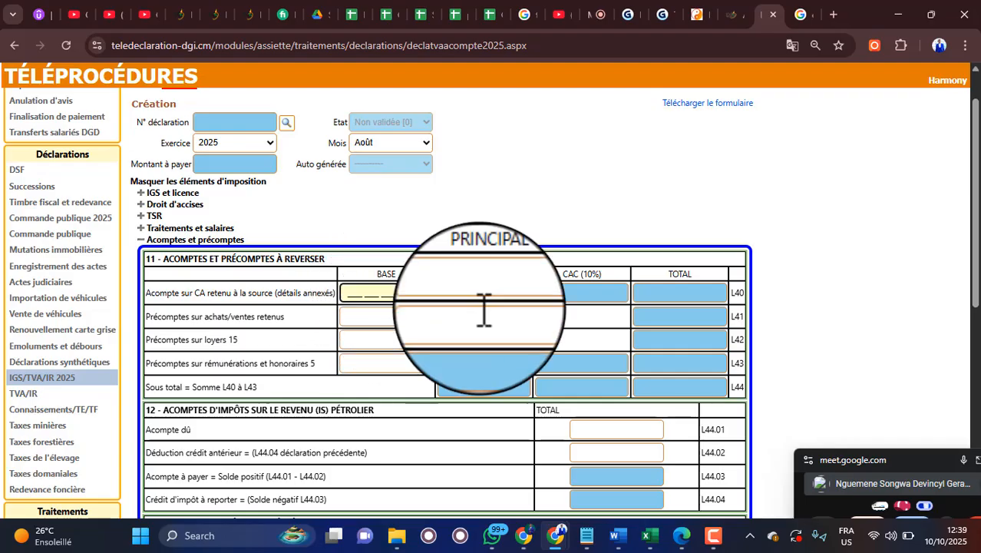
{"action": "left_click", "coordinate": [500, 294]}
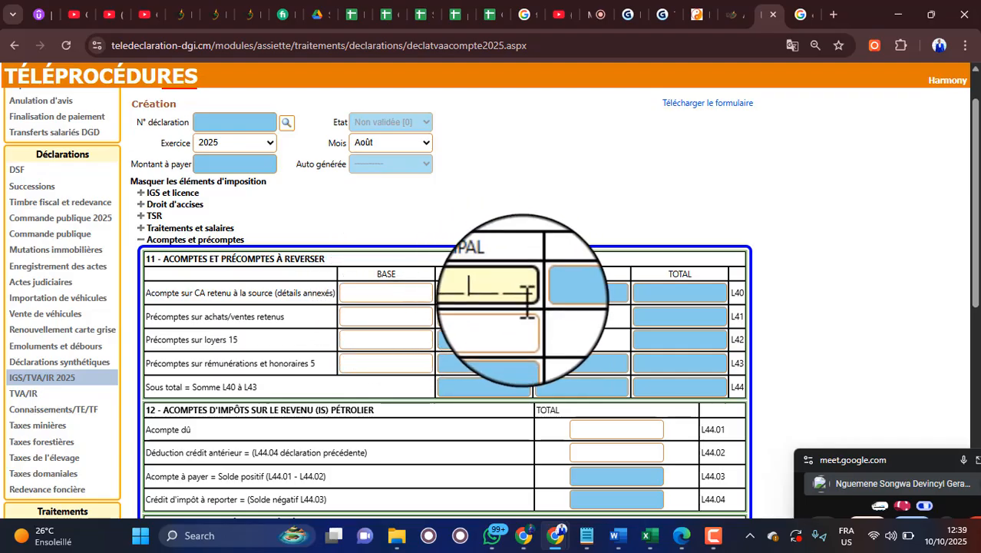
{"action": "left_click", "coordinate": [388, 293]}
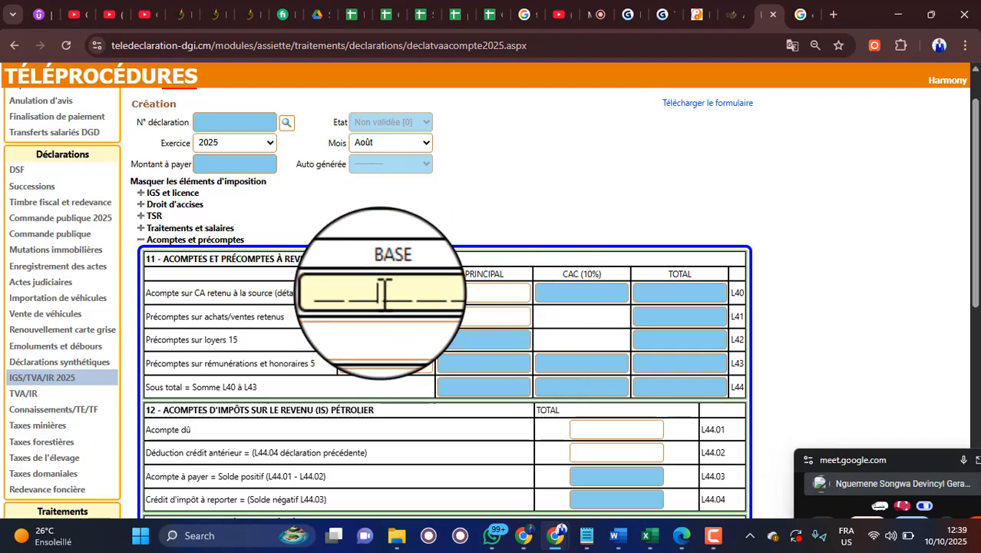
{"action": "left_click", "coordinate": [507, 294]}
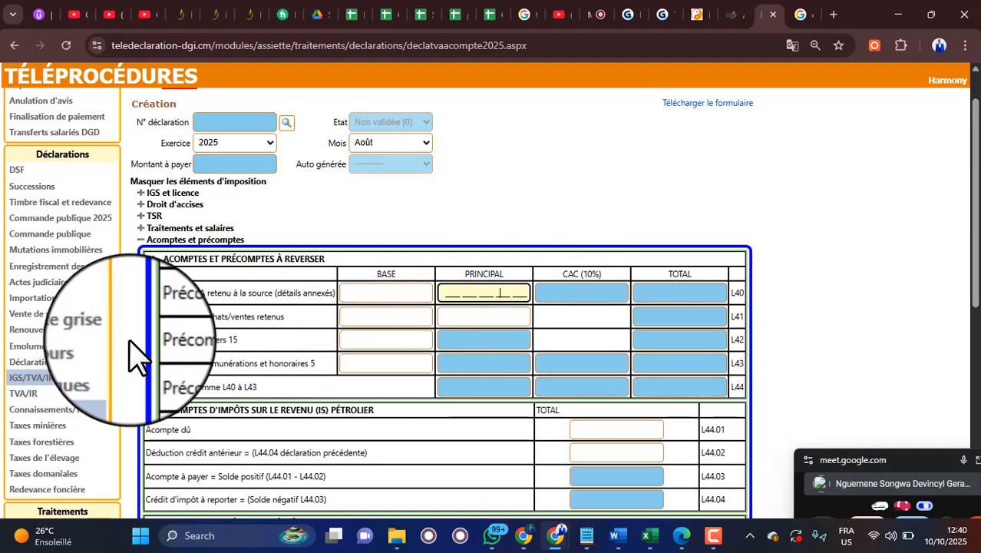
Examine the base, principal and total fields of the Précomptes sur loyers 15 row without entering an amount
{"action": "left_click_drag", "start_coordinate": [149, 339], "coordinate": [250, 357]}
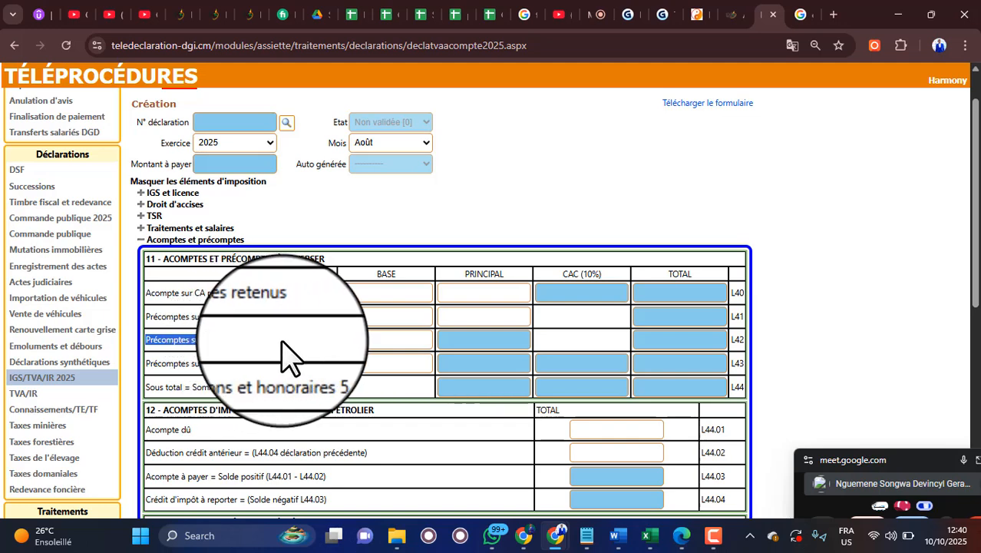
{"action": "left_click", "coordinate": [399, 341]}
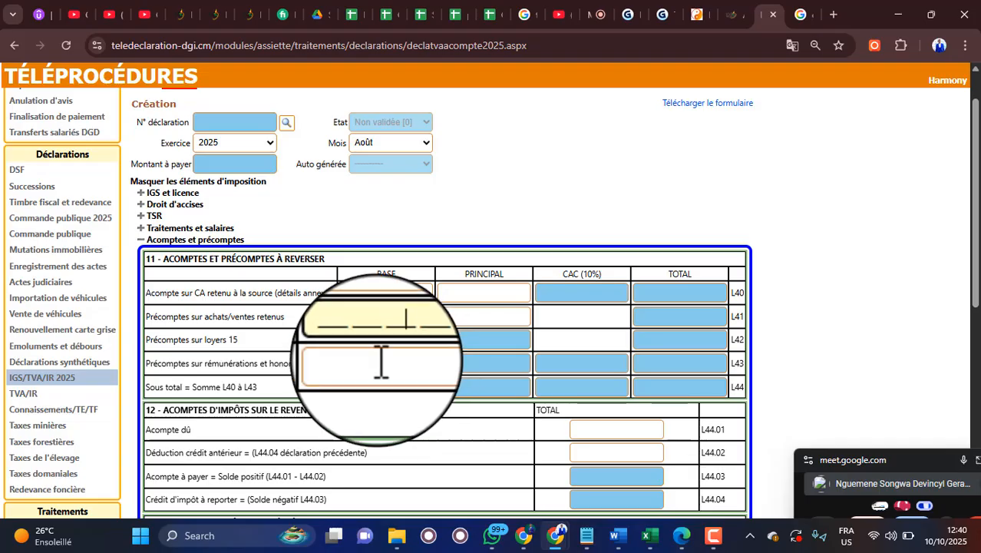
{"action": "left_click_drag", "start_coordinate": [366, 340], "coordinate": [415, 343]}
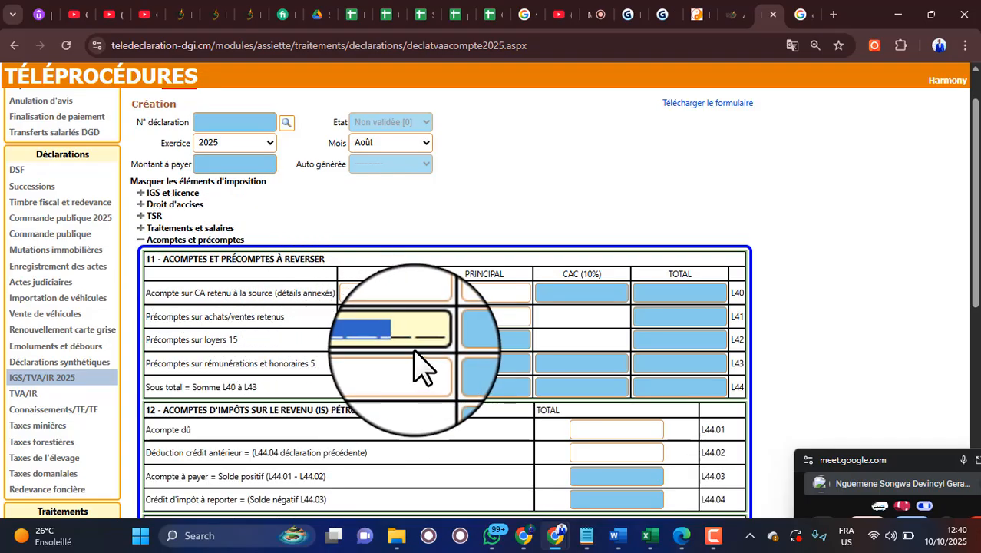
{"action": "left_click", "coordinate": [476, 339]}
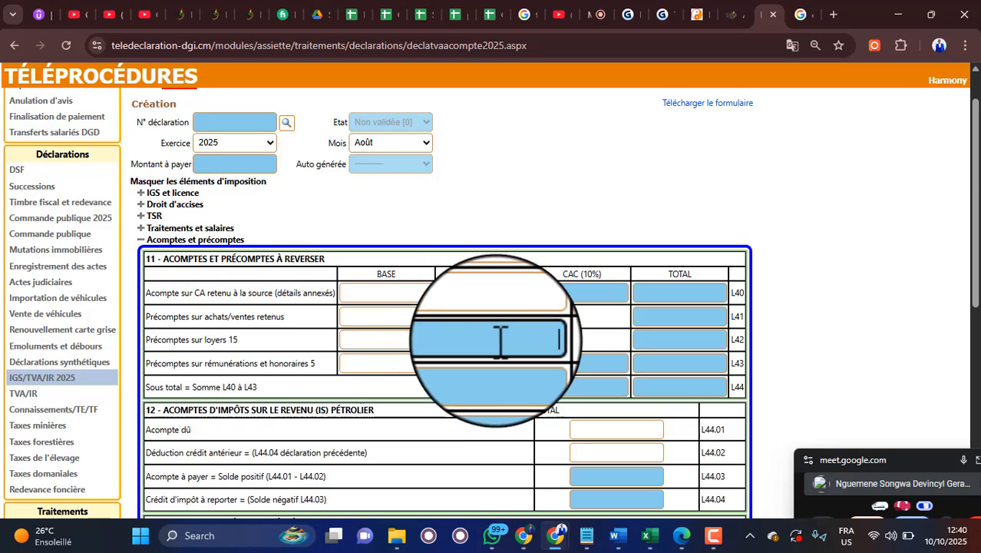
{"action": "left_click", "coordinate": [688, 338]}
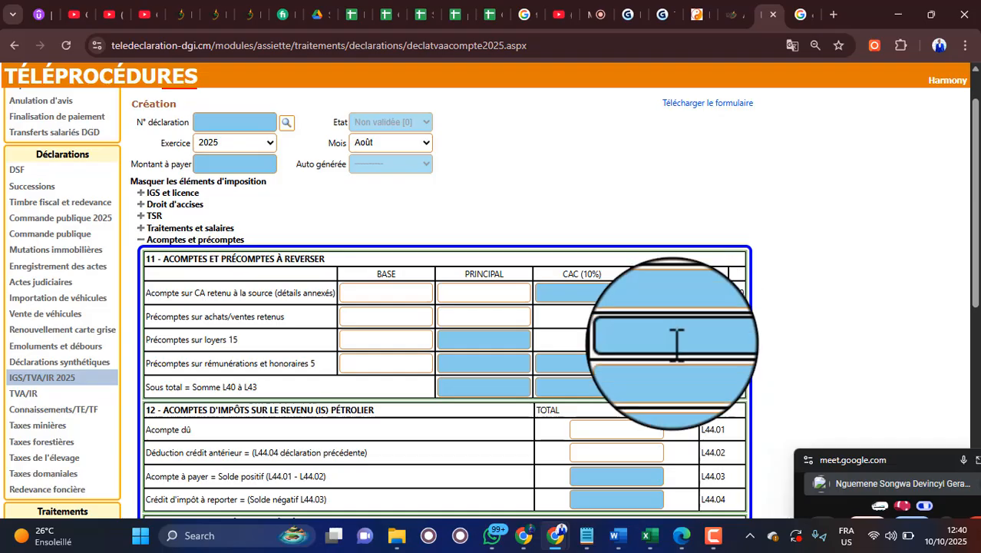
{"action": "left_click", "coordinate": [418, 340]}
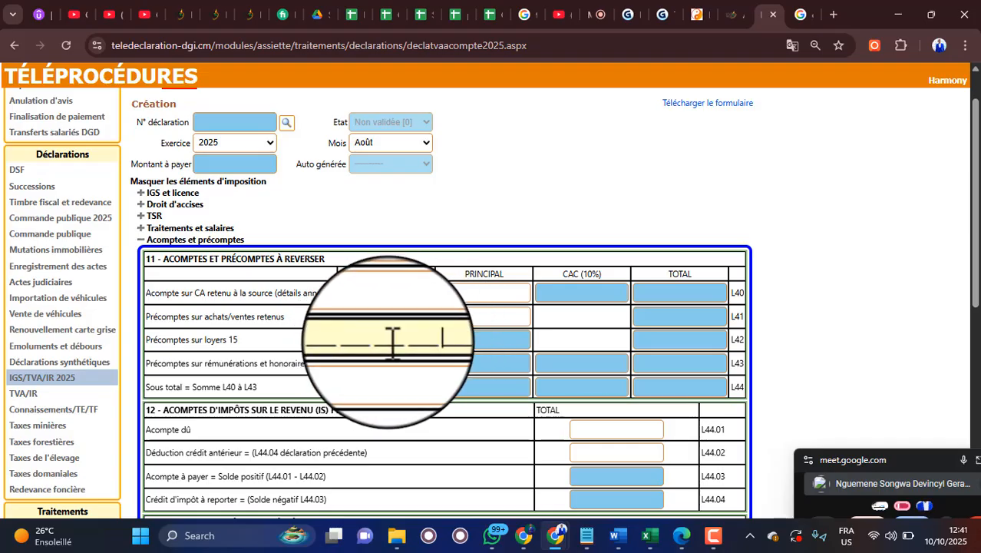
Collapse the Acomptes et précomptes section and reopen Traitements et salaires to review the salary tax table
{"action": "scroll", "coordinate": [369, 353], "scroll_direction": "up", "scroll_amount": 2}
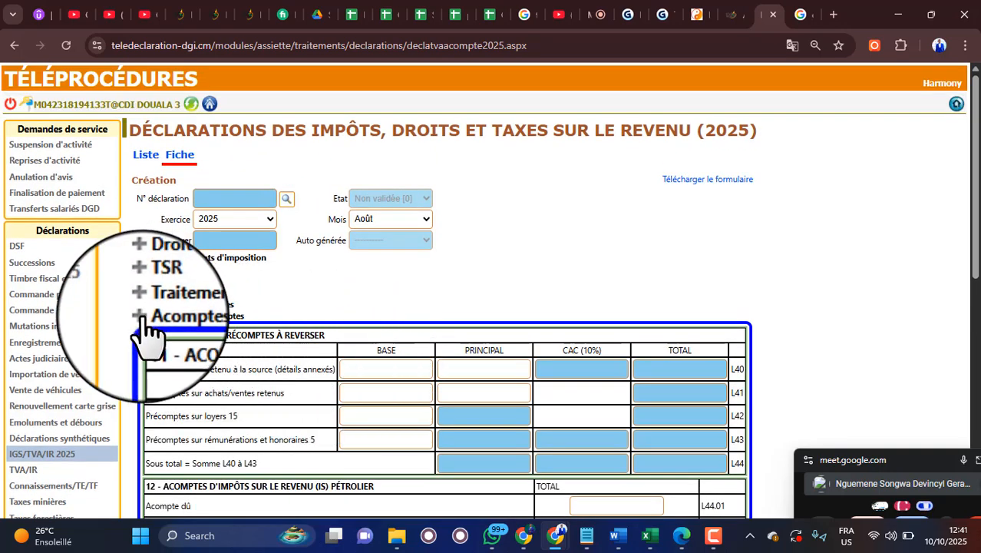
{"action": "left_click", "coordinate": [145, 321]}
{"action": "left_click", "coordinate": [141, 304]}
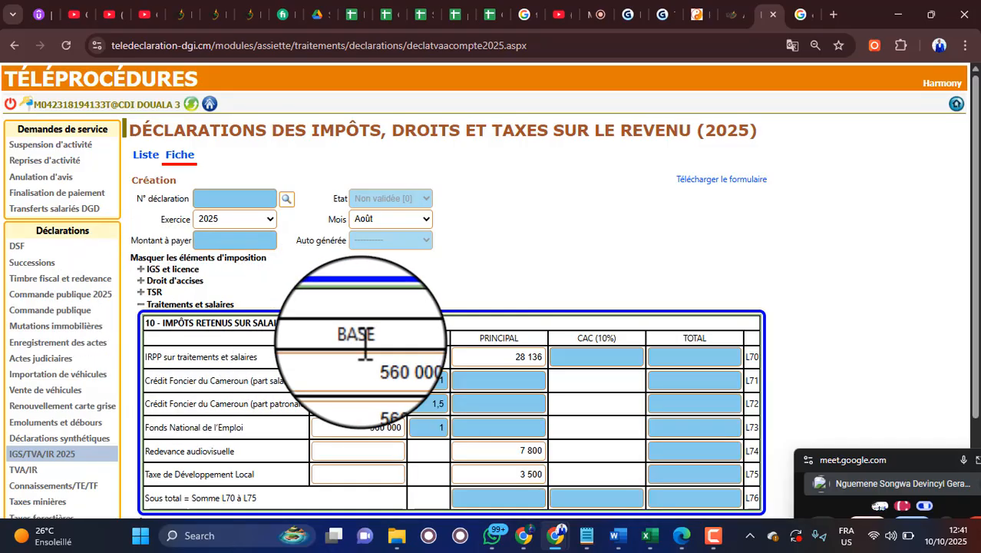
{"action": "scroll", "coordinate": [396, 376], "scroll_direction": "down", "scroll_amount": 1}
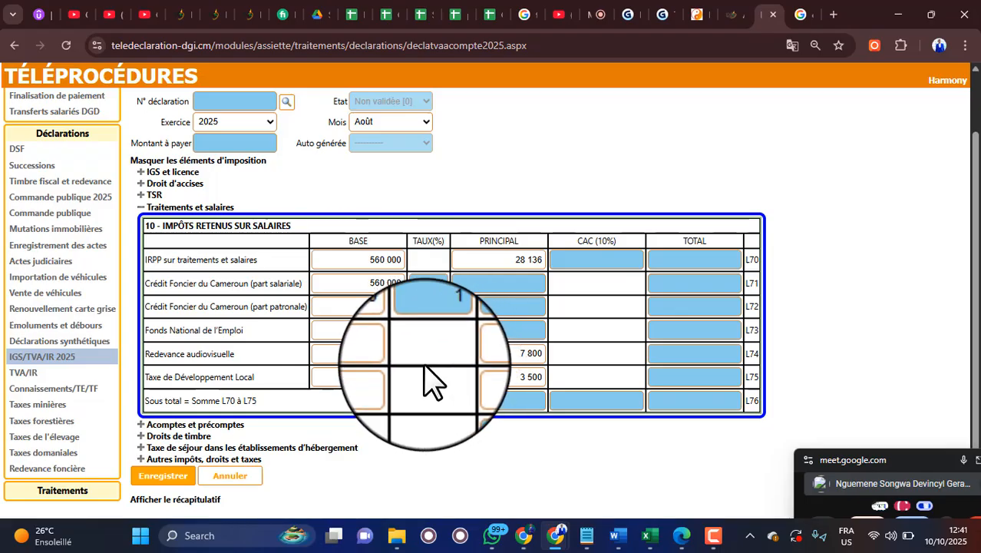
Finish reviewing the salary tax table, then expand Acomptes et précomptes and look through tables 11 to 13
{"action": "left_click", "coordinate": [426, 367]}
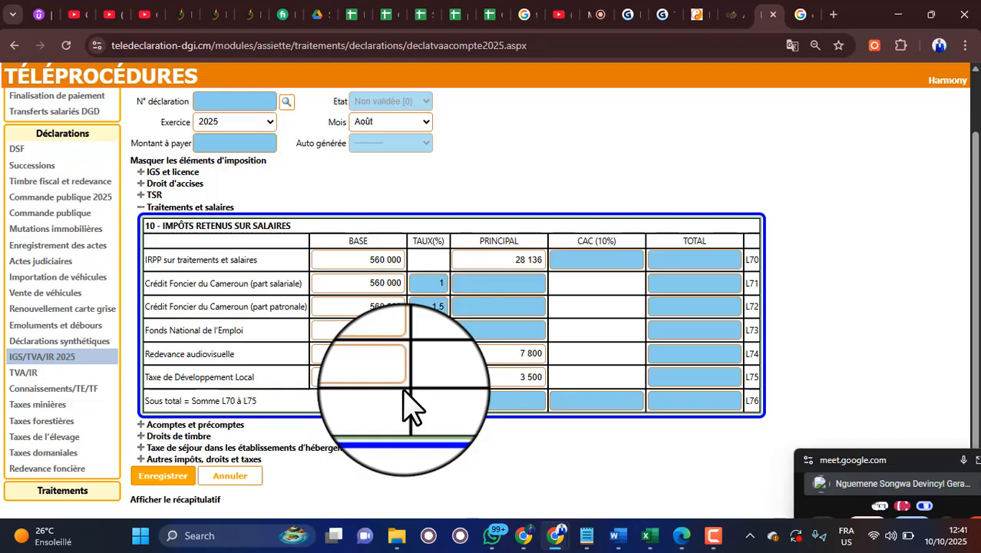
{"action": "left_click", "coordinate": [441, 407]}
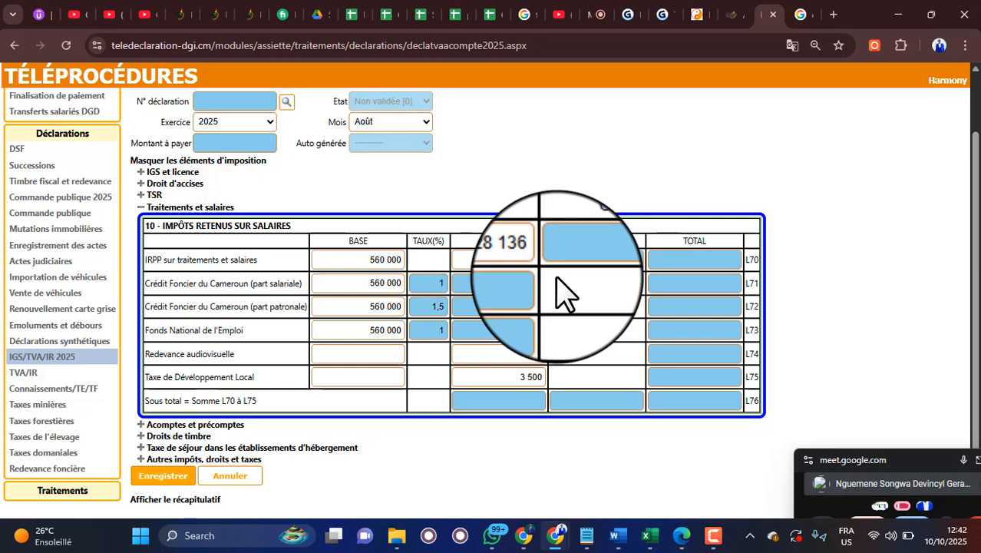
{"action": "scroll", "coordinate": [514, 376], "scroll_direction": "down", "scroll_amount": 1}
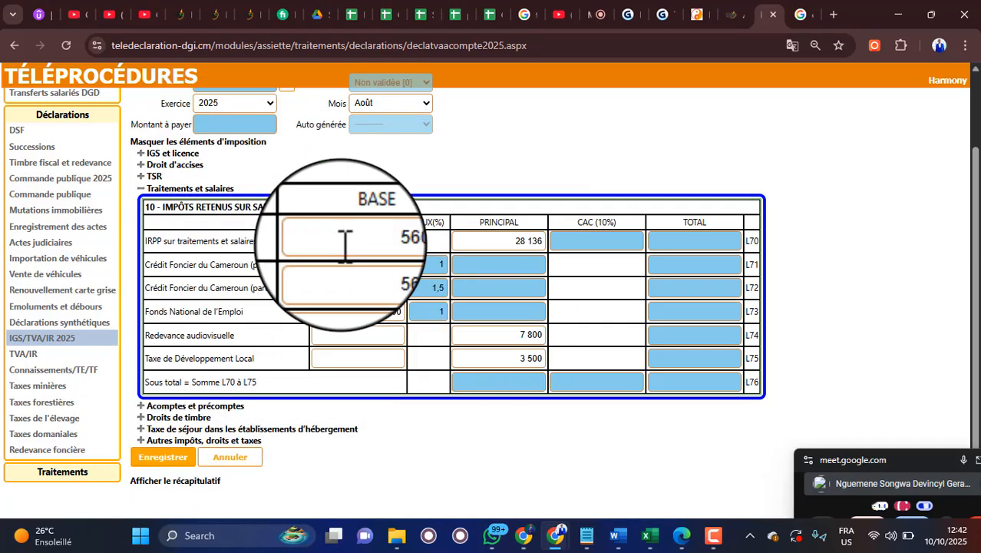
{"action": "left_click", "coordinate": [141, 407]}
{"action": "scroll", "coordinate": [472, 395], "scroll_direction": "down", "scroll_amount": 3}
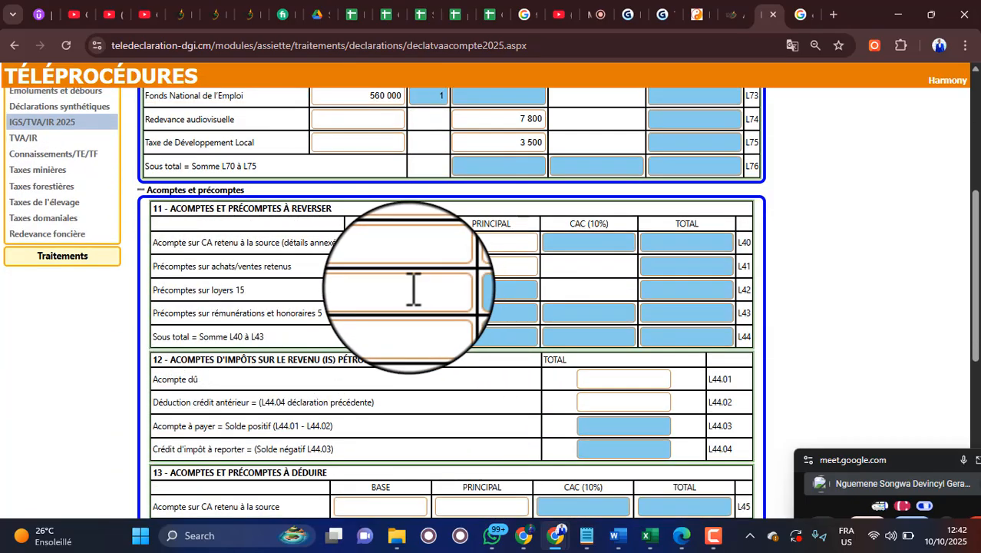
{"action": "scroll", "coordinate": [359, 406], "scroll_direction": "down", "scroll_amount": 1}
{"action": "scroll", "coordinate": [367, 422], "scroll_direction": "down", "scroll_amount": 2}
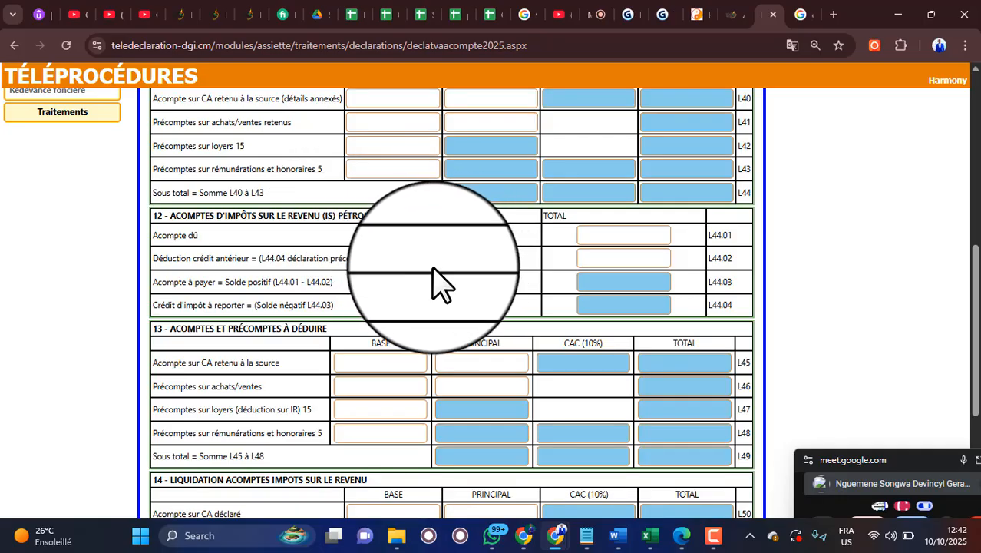
{"action": "scroll", "coordinate": [430, 280], "scroll_direction": "down", "scroll_amount": 1}
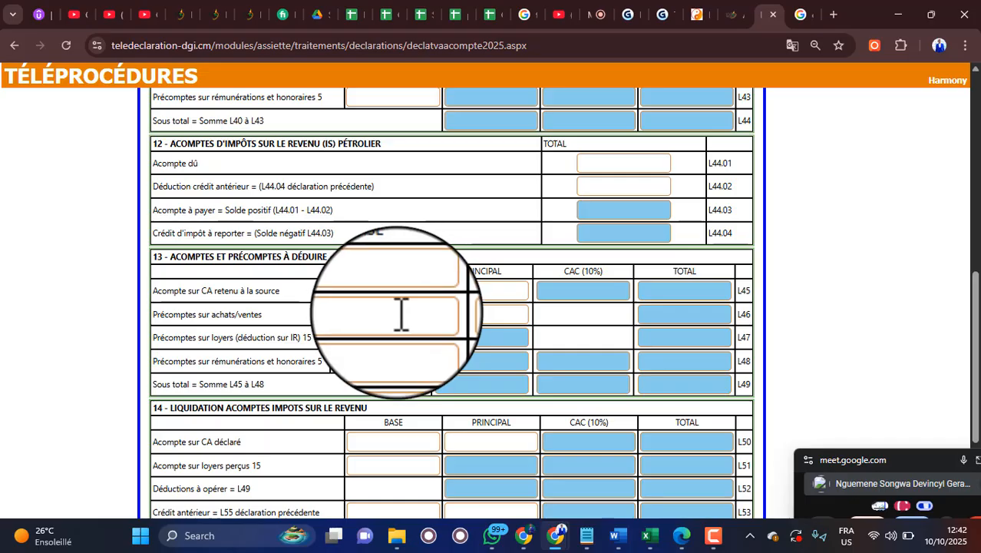
Compare table 11, Acomptes et précomptes à reverser, with table 13, Acomptes et précomptes à déduire
{"action": "scroll", "coordinate": [402, 322], "scroll_direction": "down", "scroll_amount": 2}
{"action": "scroll", "coordinate": [401, 307], "scroll_direction": "up", "scroll_amount": 1}
{"action": "scroll", "coordinate": [402, 300], "scroll_direction": "up", "scroll_amount": 1}
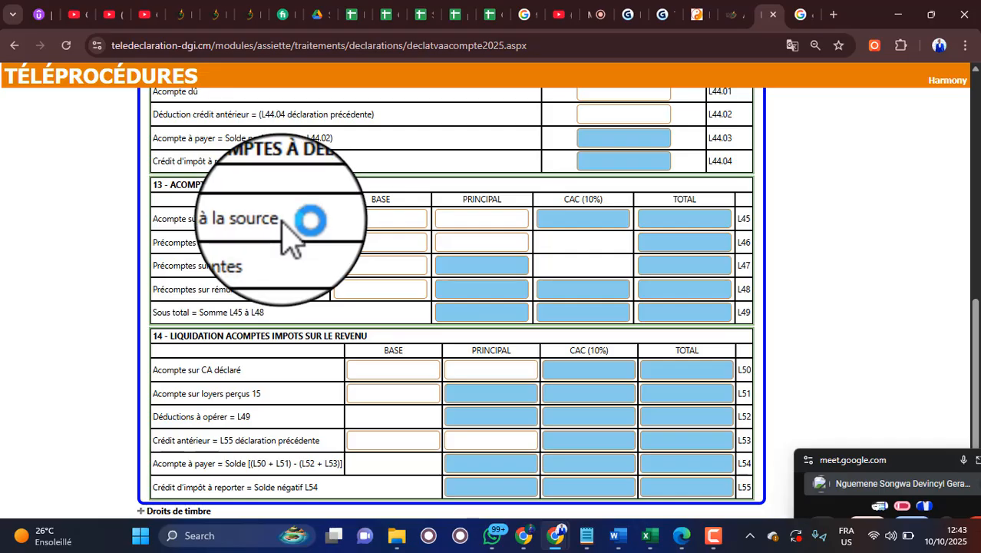
{"action": "scroll", "coordinate": [328, 234], "scroll_direction": "up", "scroll_amount": 3}
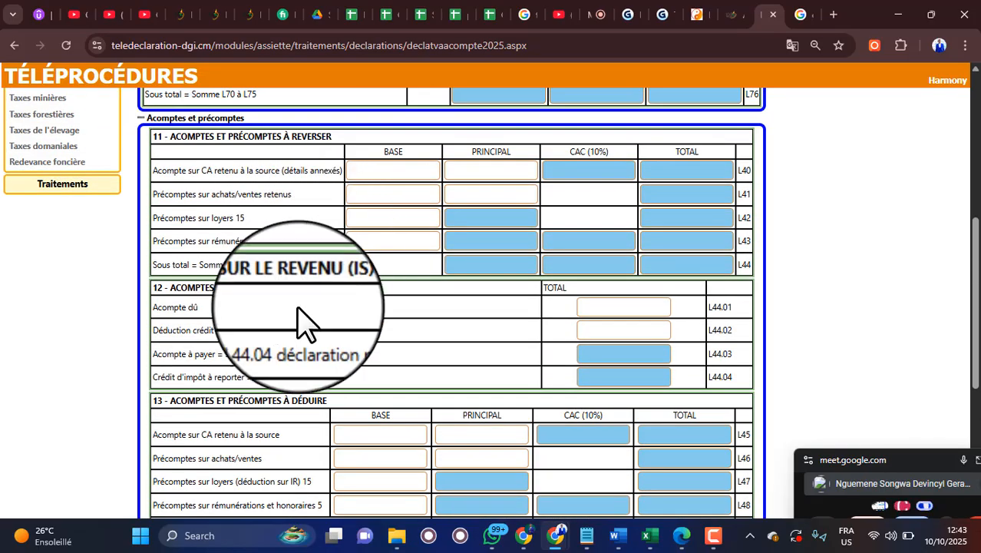
{"action": "scroll", "coordinate": [343, 315], "scroll_direction": "up", "scroll_amount": 1}
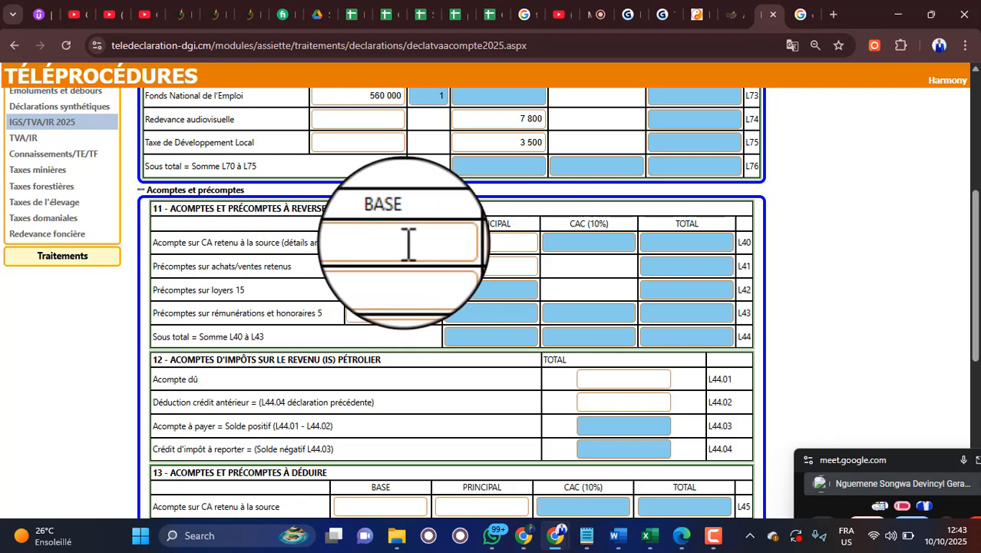
{"action": "scroll", "coordinate": [409, 244], "scroll_direction": "down", "scroll_amount": 4}
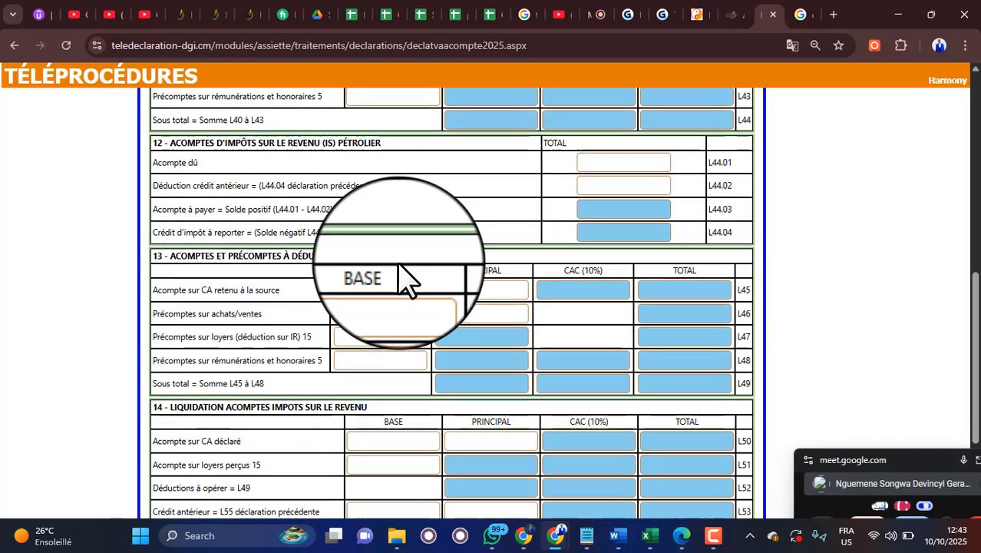
{"action": "scroll", "coordinate": [405, 280], "scroll_direction": "down", "scroll_amount": 1}
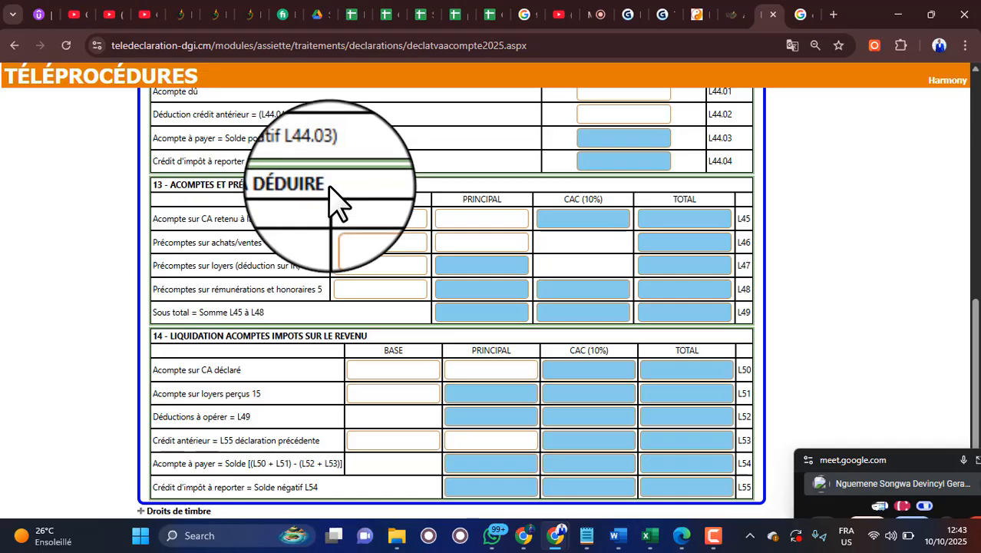
Examine the heading of table 13 and its Acompte sur CA retenu à la source row against table 11, entering no amount
{"action": "left_click_drag", "start_coordinate": [326, 186], "coordinate": [181, 188]}
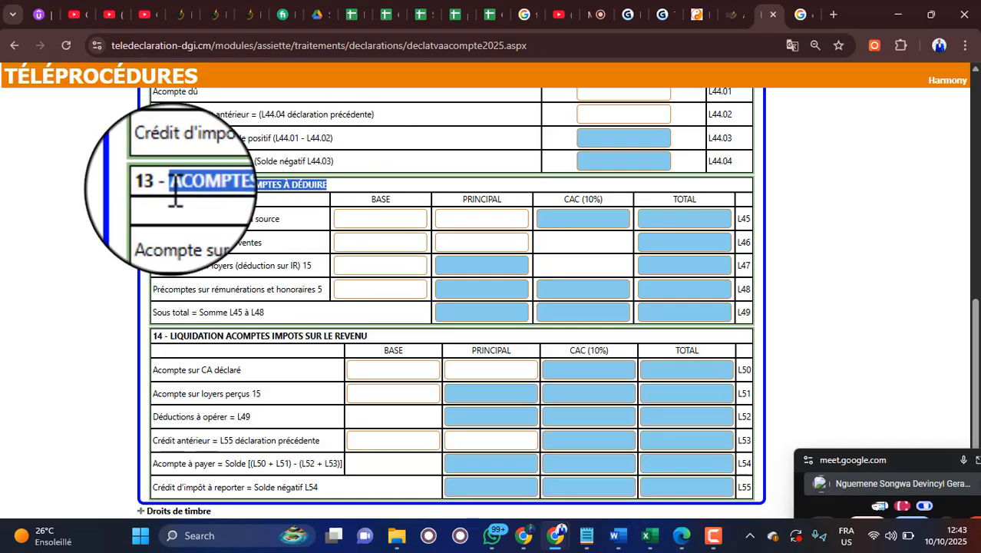
{"action": "left_click", "coordinate": [159, 221]}
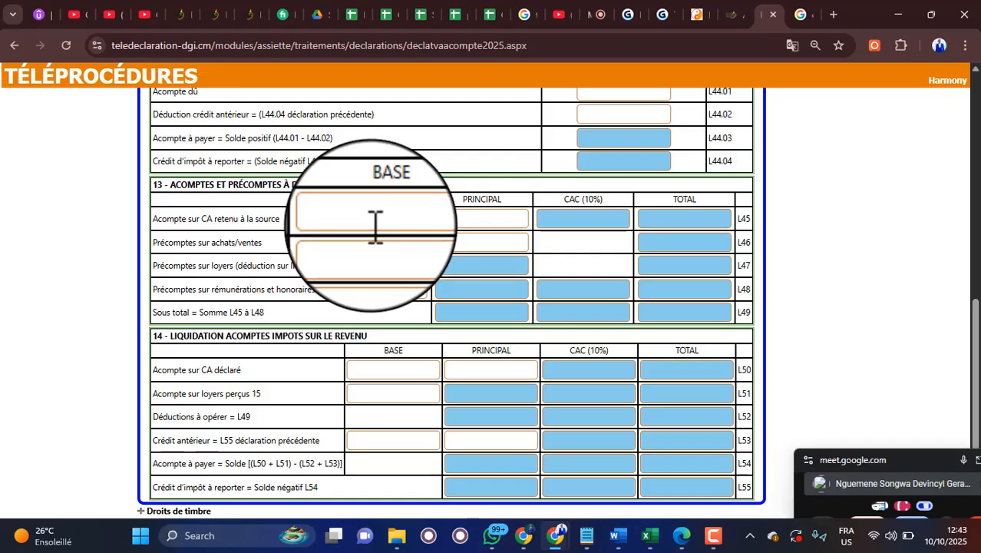
{"action": "scroll", "coordinate": [375, 269], "scroll_direction": "up", "scroll_amount": 2}
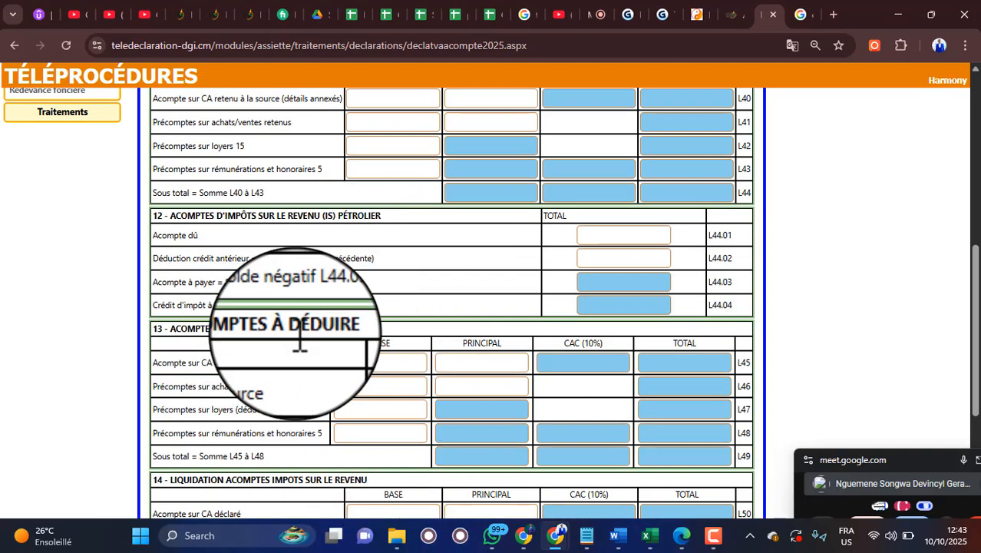
{"action": "left_click_drag", "start_coordinate": [295, 332], "coordinate": [336, 333]}
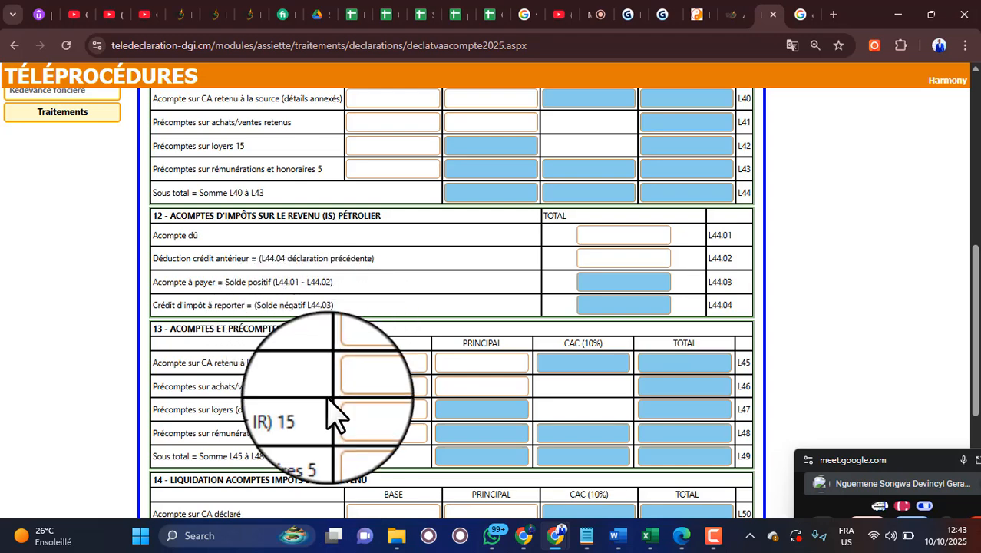
{"action": "left_click", "coordinate": [354, 361]}
{"action": "scroll", "coordinate": [355, 395], "scroll_direction": "up", "scroll_amount": 2}
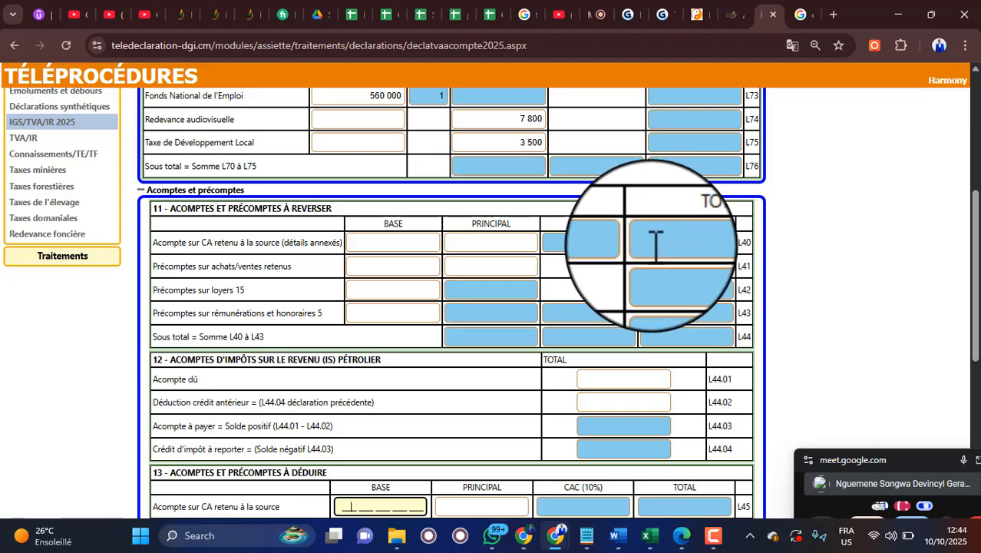
Examine table 14, Liquidation acomptes impôts sur le revenu, highlighting its heading below the deductions in table 13
{"action": "scroll", "coordinate": [655, 244], "scroll_direction": "down", "scroll_amount": 4}
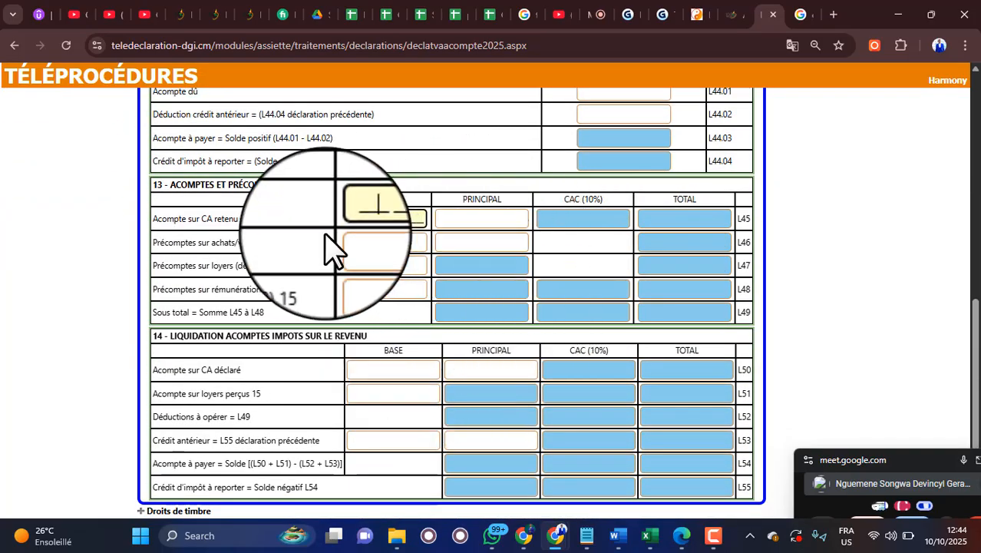
{"action": "scroll", "coordinate": [492, 292], "scroll_direction": "down", "scroll_amount": 2}
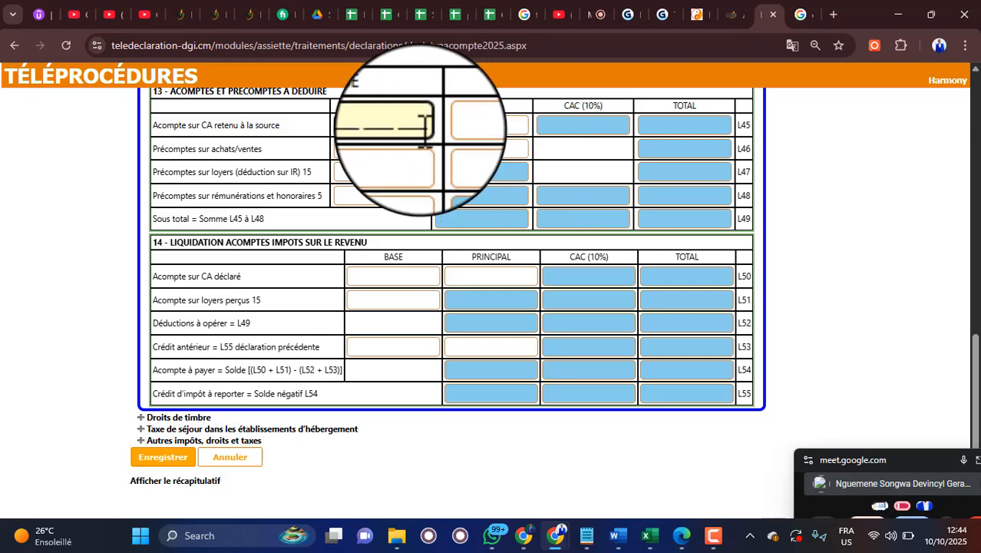
{"action": "scroll", "coordinate": [400, 171], "scroll_direction": "up", "scroll_amount": 1}
{"action": "scroll", "coordinate": [401, 170], "scroll_direction": "down", "scroll_amount": 1}
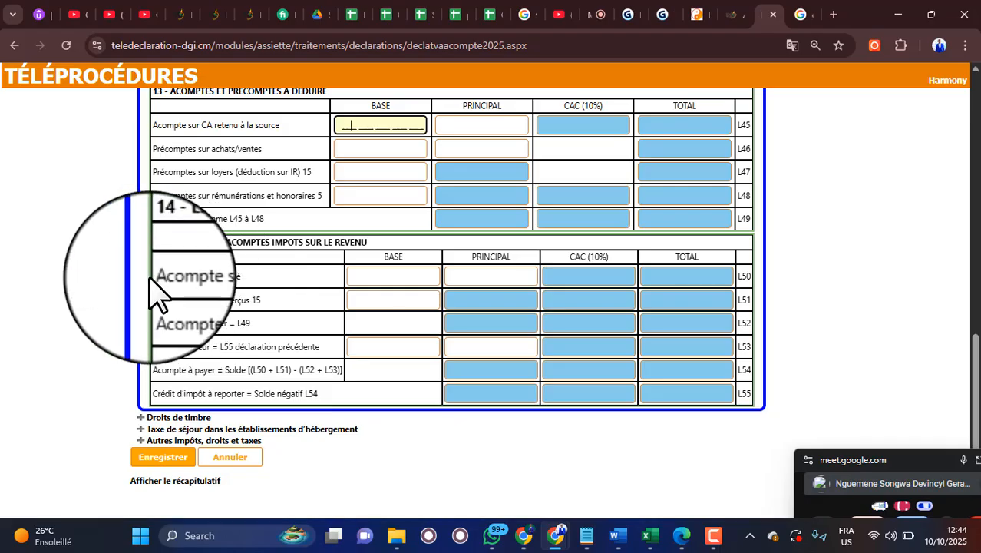
{"action": "left_click_drag", "start_coordinate": [153, 277], "coordinate": [248, 278]}
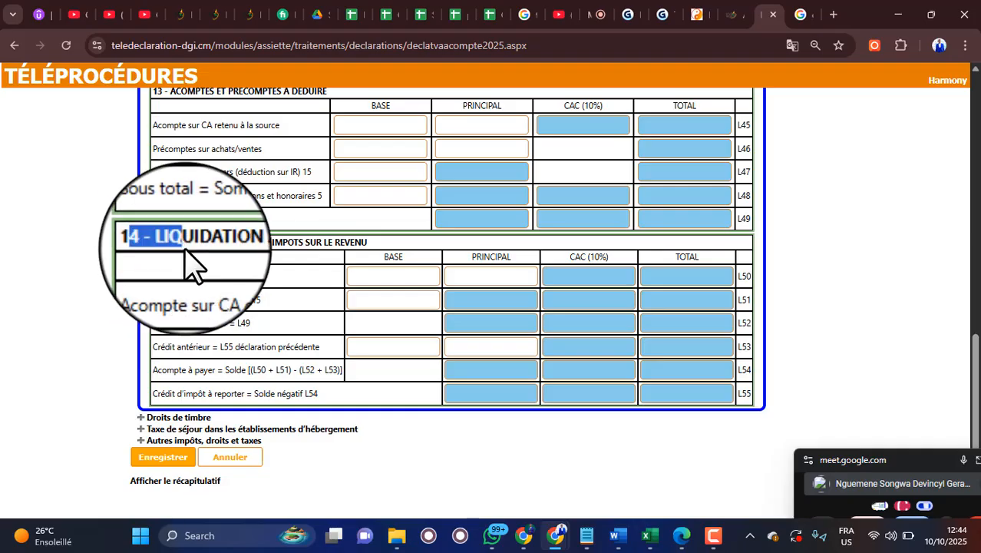
{"action": "left_click_drag", "start_coordinate": [185, 249], "coordinate": [198, 246]}
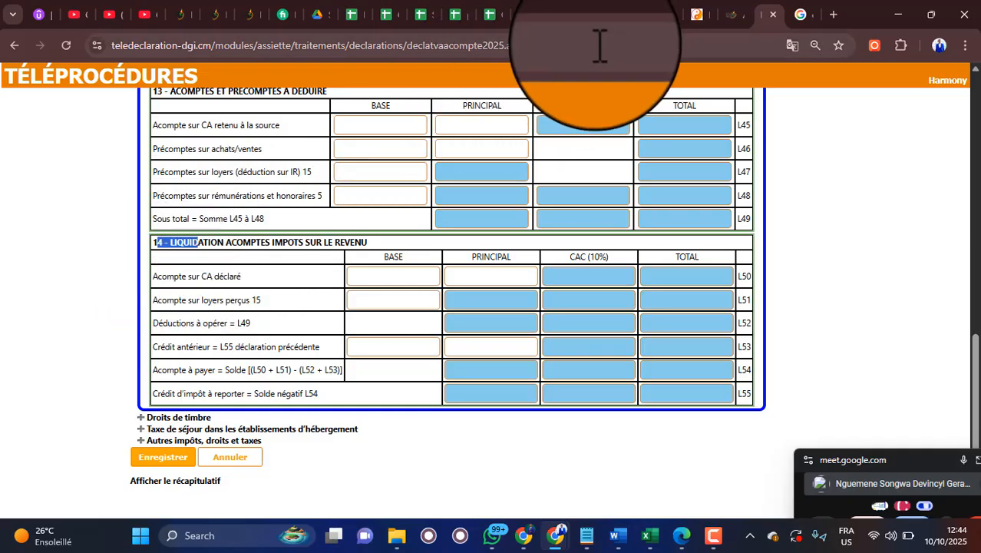
Check the monthly installment rule in the Simplified Tax Regime guide against the Acompte sur CA déclaré row of the declaration, leaving its fields empty
{"action": "left_click", "coordinate": [661, 13]}
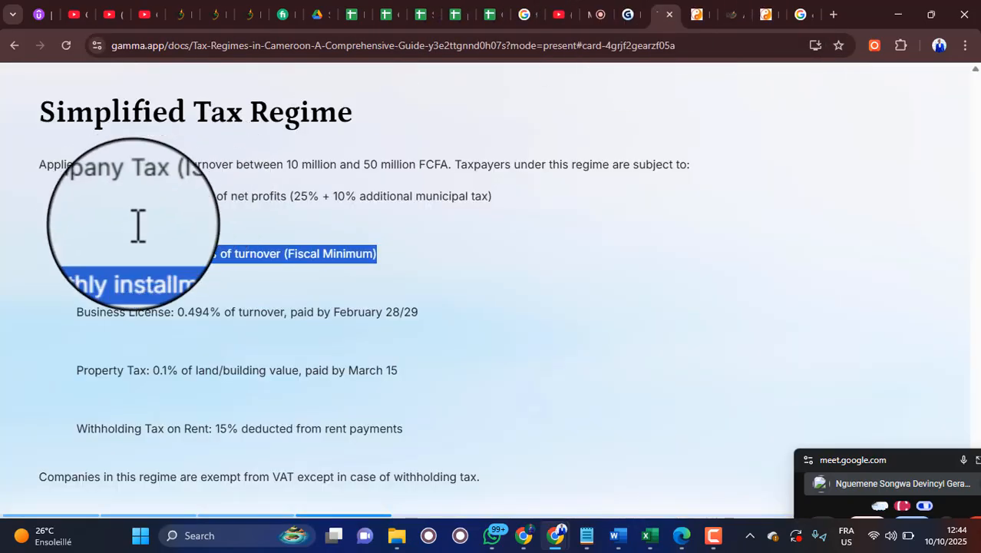
{"action": "left_click", "coordinate": [173, 264]}
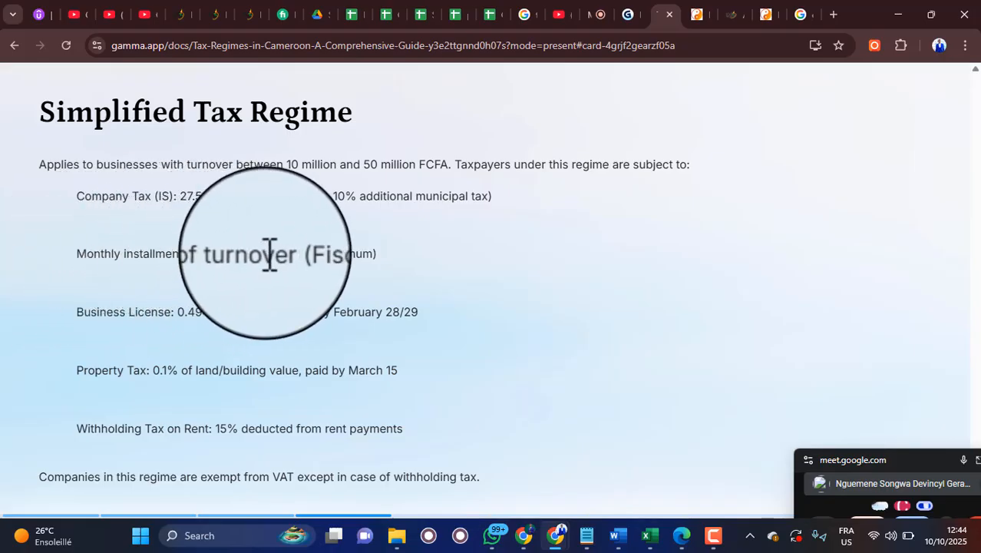
{"action": "left_click", "coordinate": [766, 15]}
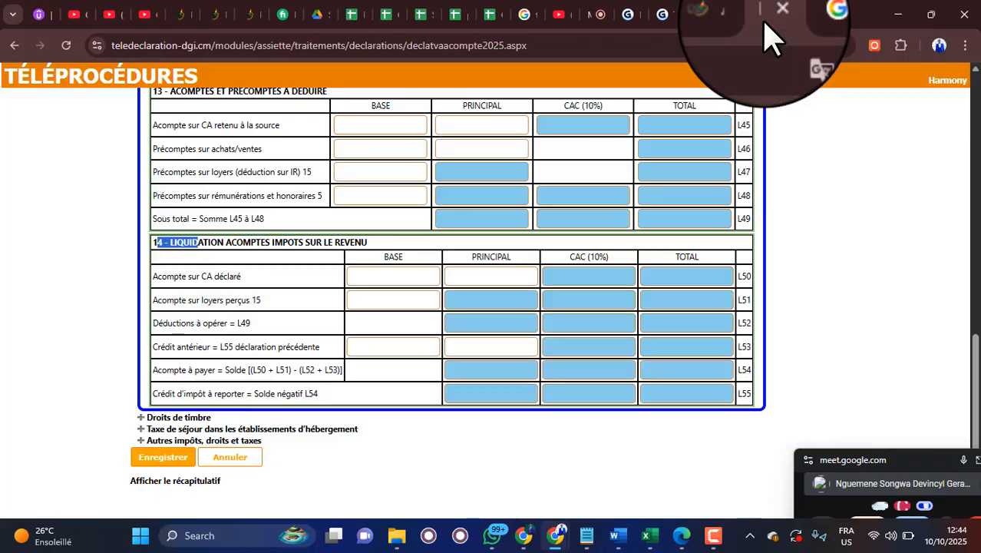
{"action": "left_click", "coordinate": [160, 275]}
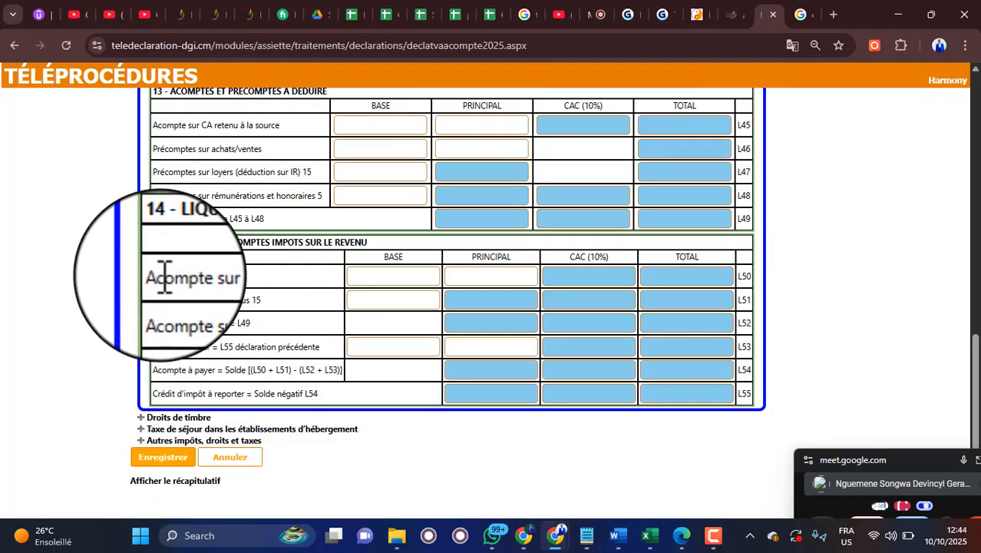
{"action": "double_click", "coordinate": [205, 278]}
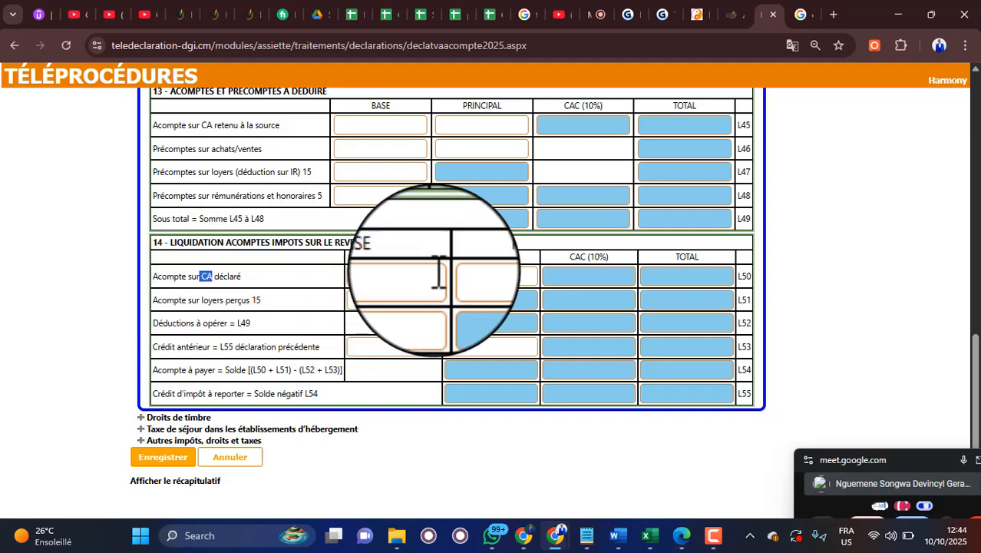
{"action": "left_click", "coordinate": [415, 277]}
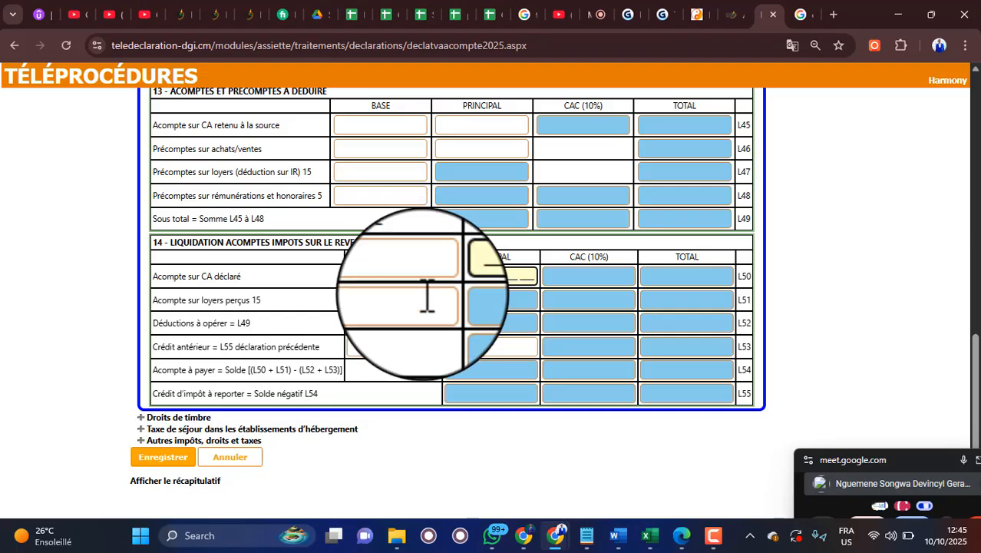
Recheck the salary tax table and the declaration header against the income tax instalment table 14
{"action": "scroll", "coordinate": [396, 346], "scroll_direction": "up", "scroll_amount": 6}
{"action": "scroll", "coordinate": [397, 350], "scroll_direction": "up", "scroll_amount": 3}
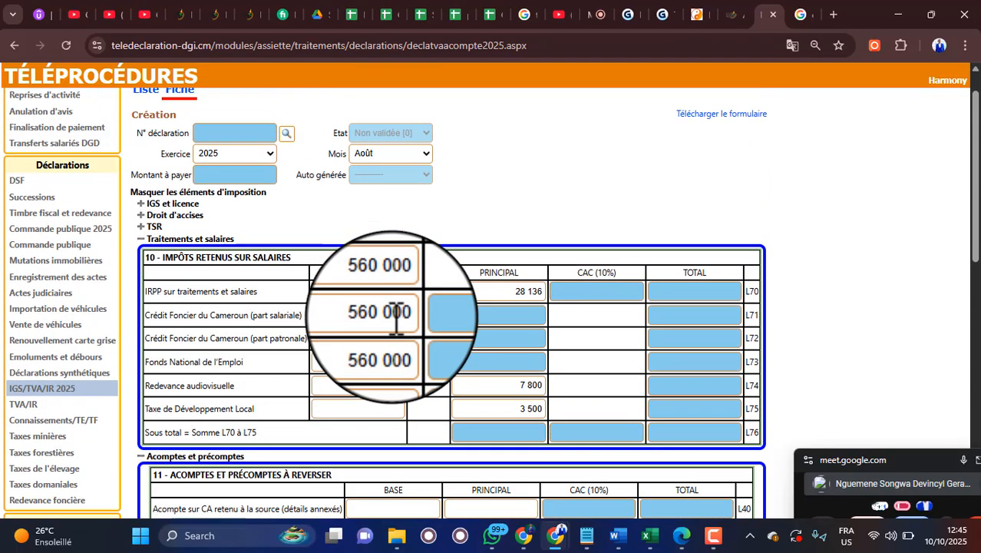
{"action": "scroll", "coordinate": [396, 326], "scroll_direction": "down", "scroll_amount": 10}
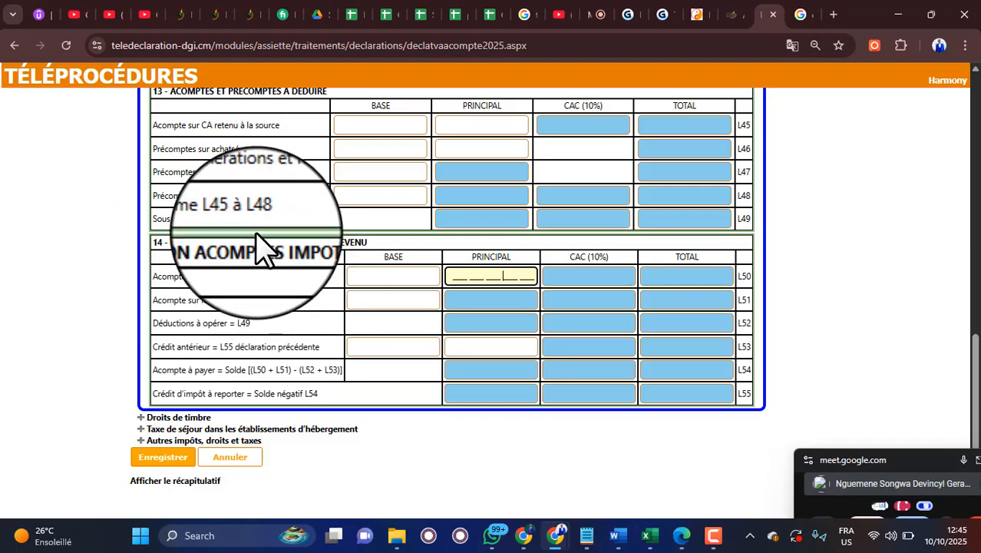
{"action": "scroll", "coordinate": [339, 284], "scroll_direction": "up", "scroll_amount": 8}
{"action": "scroll", "coordinate": [339, 285], "scroll_direction": "up", "scroll_amount": 2}
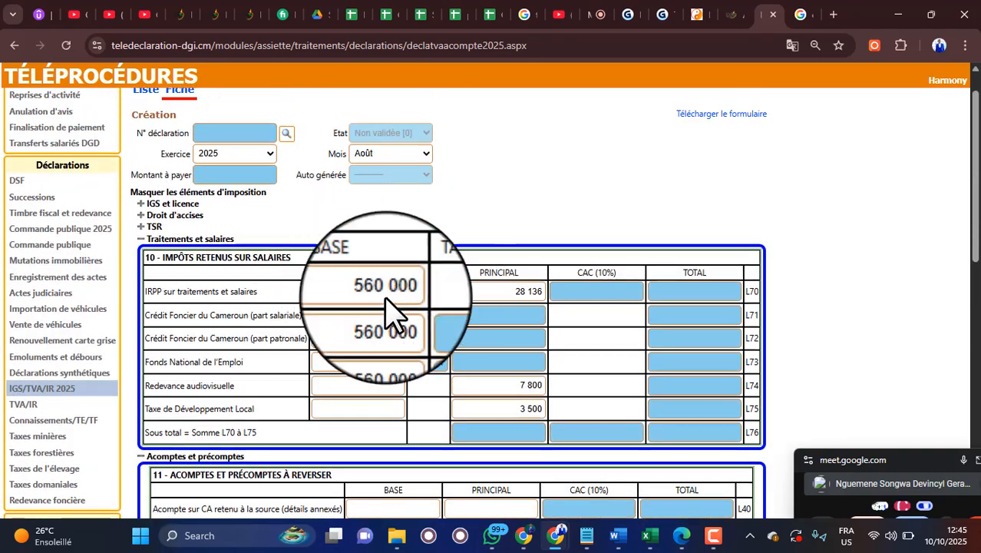
{"action": "scroll", "coordinate": [388, 315], "scroll_direction": "up", "scroll_amount": 1}
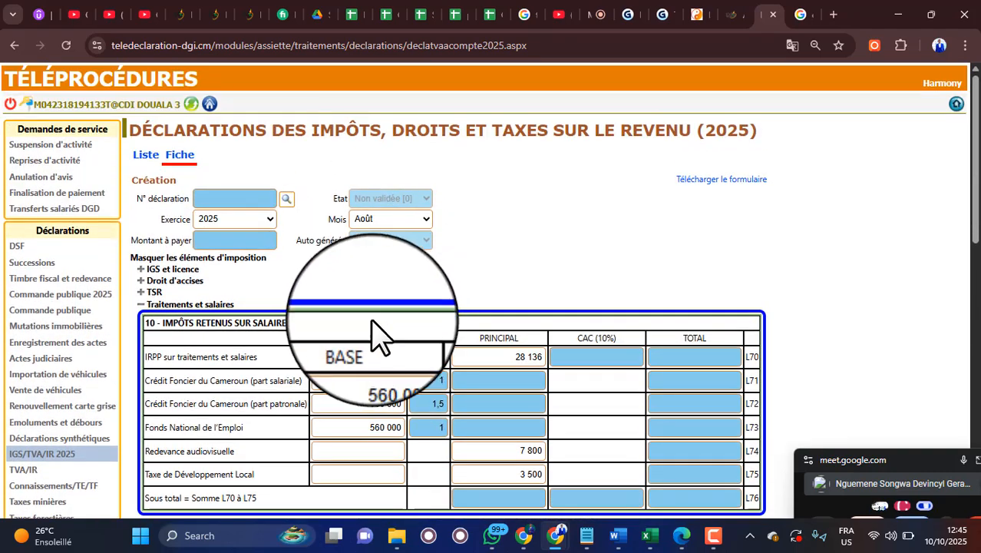
Save the August 2025 declaration with the salary taxes filled in and the instalment tables left empty
{"action": "scroll", "coordinate": [377, 330], "scroll_direction": "down", "scroll_amount": 10}
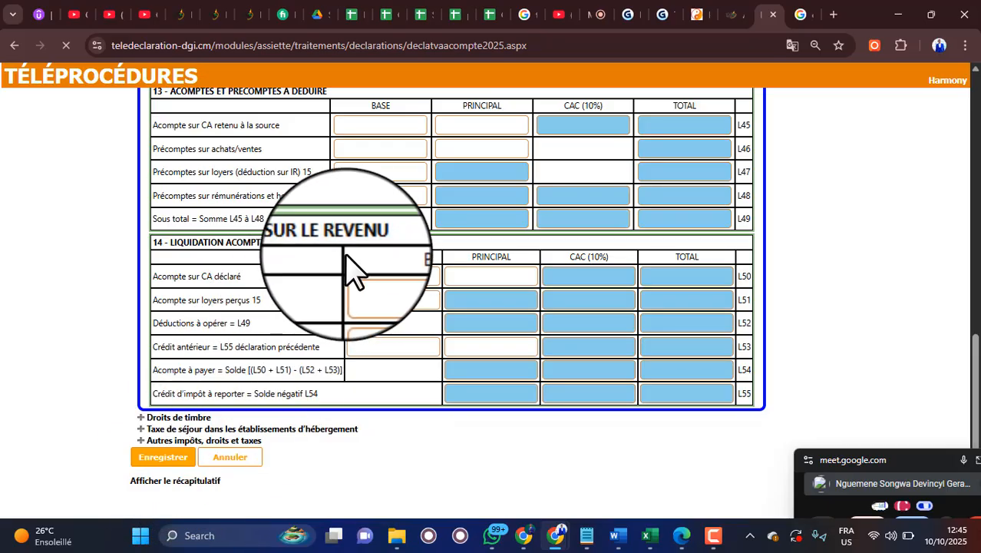
{"action": "scroll", "coordinate": [353, 272], "scroll_direction": "up", "scroll_amount": 5}
{"action": "scroll", "coordinate": [353, 254], "scroll_direction": "up", "scroll_amount": 4}
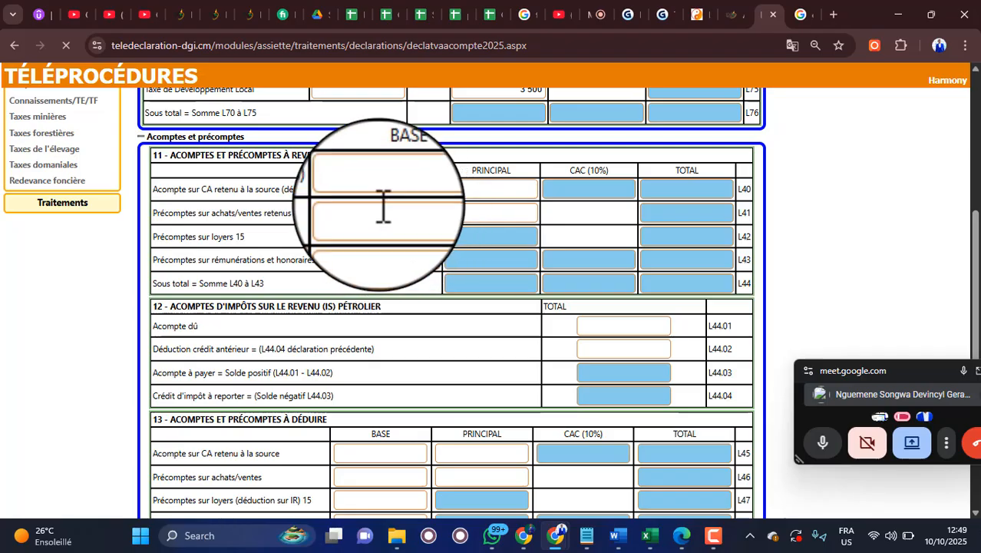
{"action": "scroll", "coordinate": [396, 231], "scroll_direction": "down", "scroll_amount": 3}
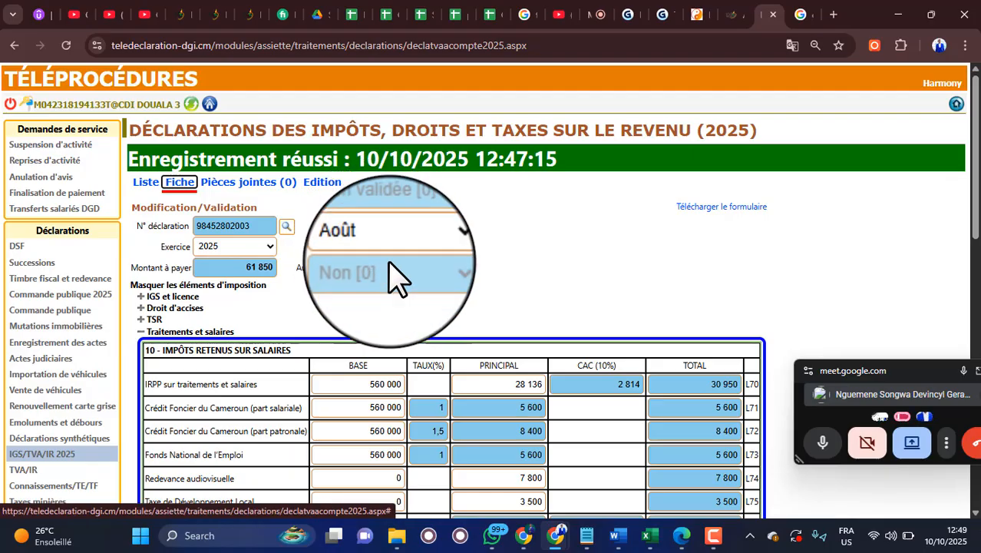
{"action": "left_click", "coordinate": [716, 538]}
{"action": "left_click", "coordinate": [718, 538]}
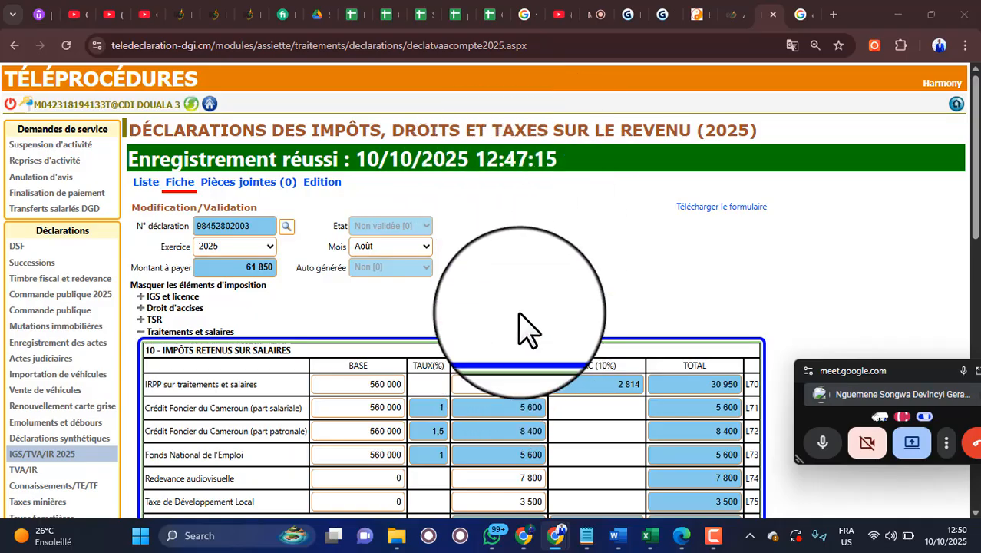
Review the saved August declaration and collapse its Traitements et salaires and Acomptes et précomptes sections
{"action": "scroll", "coordinate": [519, 329], "scroll_direction": "down", "scroll_amount": 5}
{"action": "scroll", "coordinate": [522, 299], "scroll_direction": "down", "scroll_amount": 4}
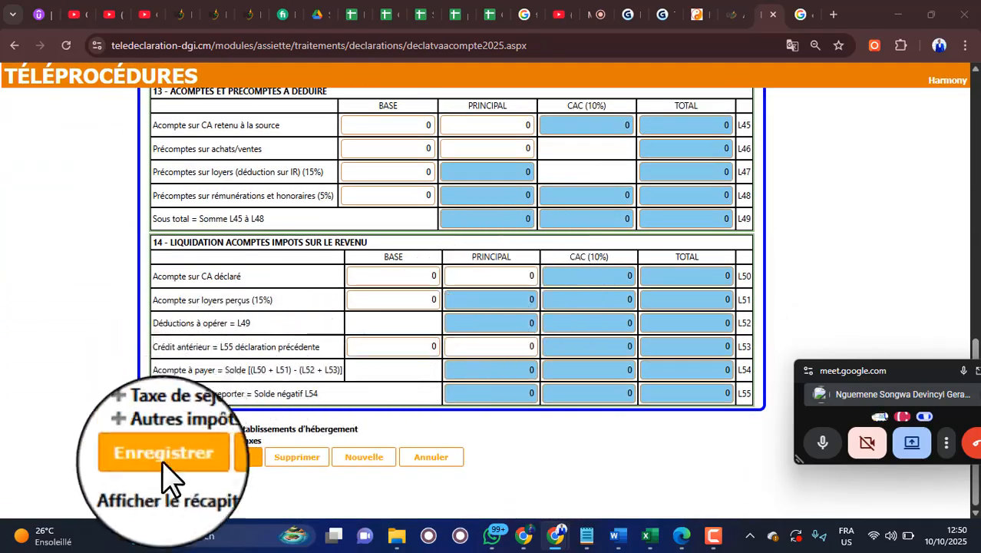
{"action": "scroll", "coordinate": [513, 253], "scroll_direction": "up", "scroll_amount": 12}
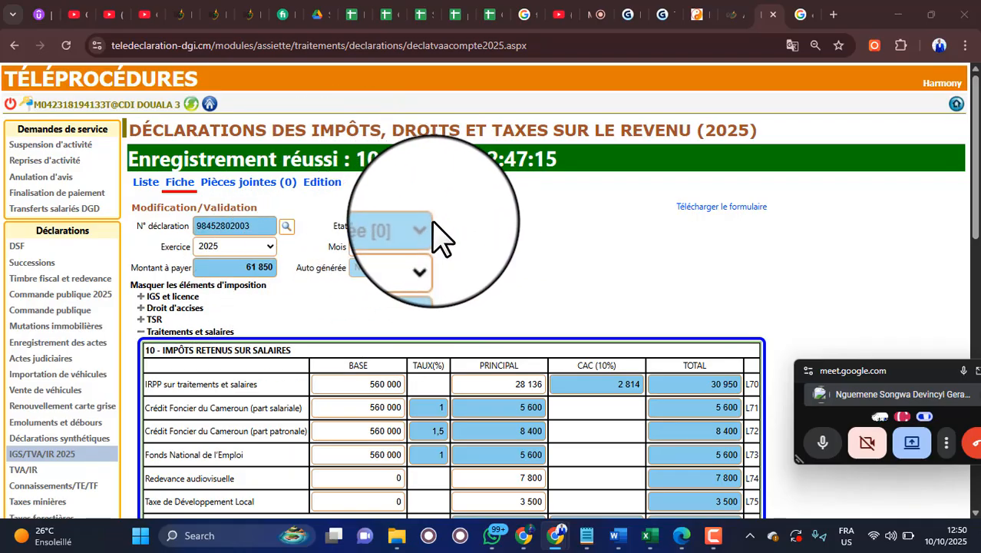
{"action": "left_click", "coordinate": [148, 345]}
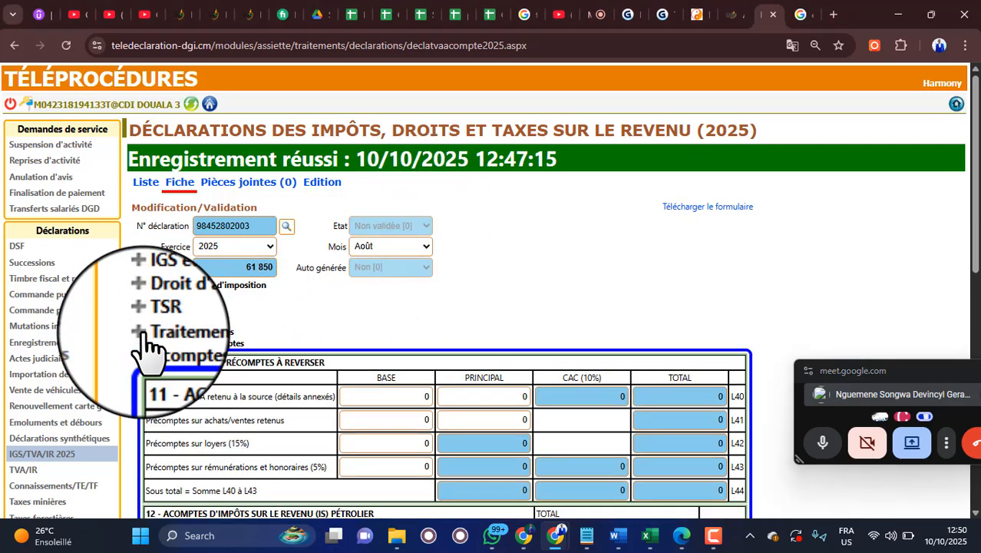
{"action": "left_click", "coordinate": [141, 345]}
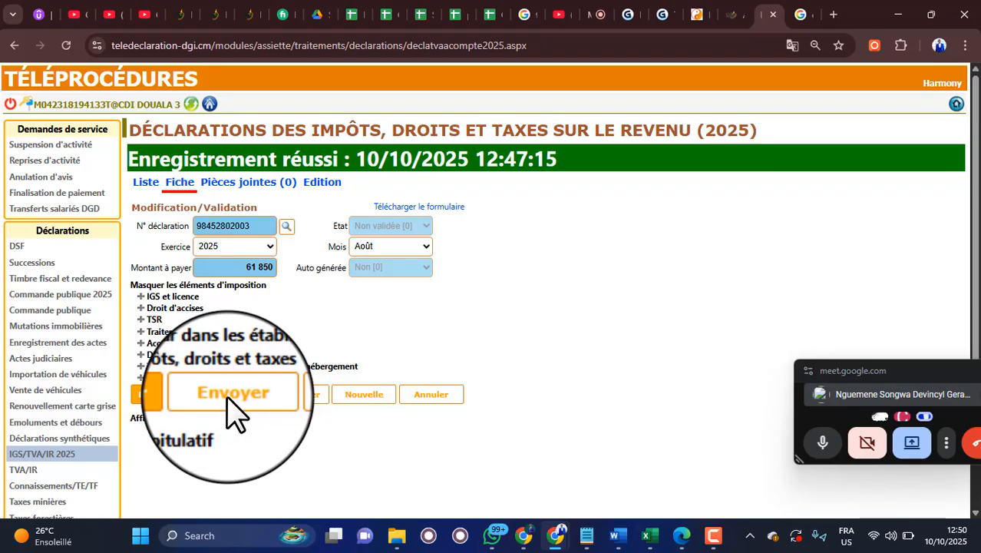
Display the Récapitulatif of the August declaration and examine its RTS/salaires and Total rows
{"action": "left_click", "coordinate": [164, 420]}
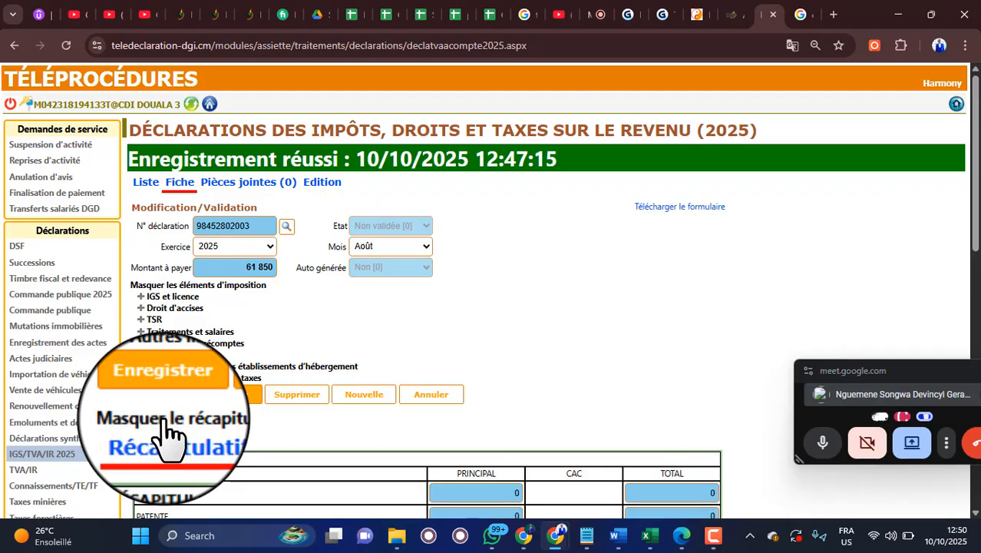
{"action": "scroll", "coordinate": [537, 330], "scroll_direction": "down", "scroll_amount": 6}
{"action": "scroll", "coordinate": [551, 309], "scroll_direction": "down", "scroll_amount": 1}
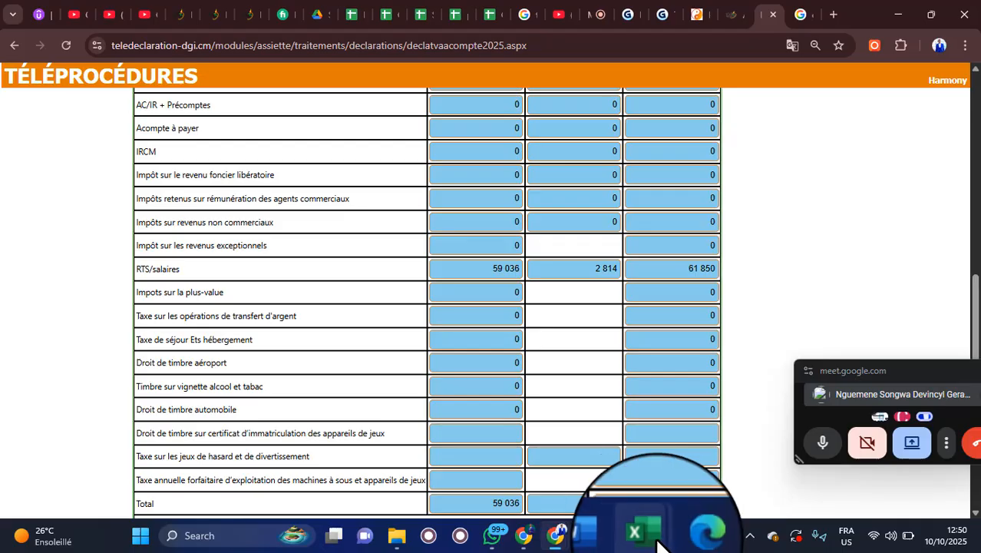
Switch to the payroll workbook in Excel and highlight the National Employment Fund row in the RECAP DECLARATION salary tax table
{"action": "mouse_move", "coordinate": [657, 540]}
{"action": "left_click", "coordinate": [778, 482]}
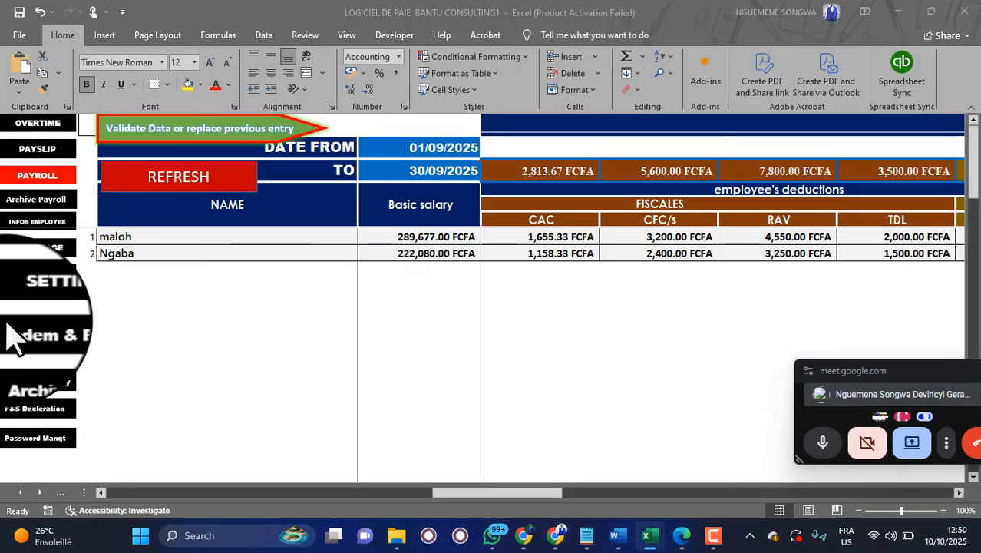
{"action": "left_click", "coordinate": [43, 415]}
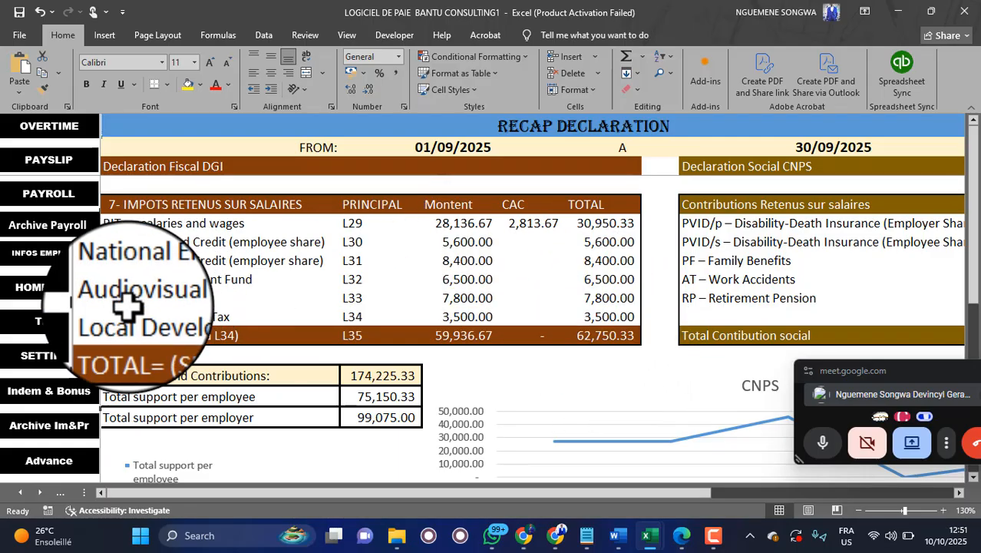
{"action": "left_click_drag", "start_coordinate": [135, 281], "coordinate": [599, 282]}
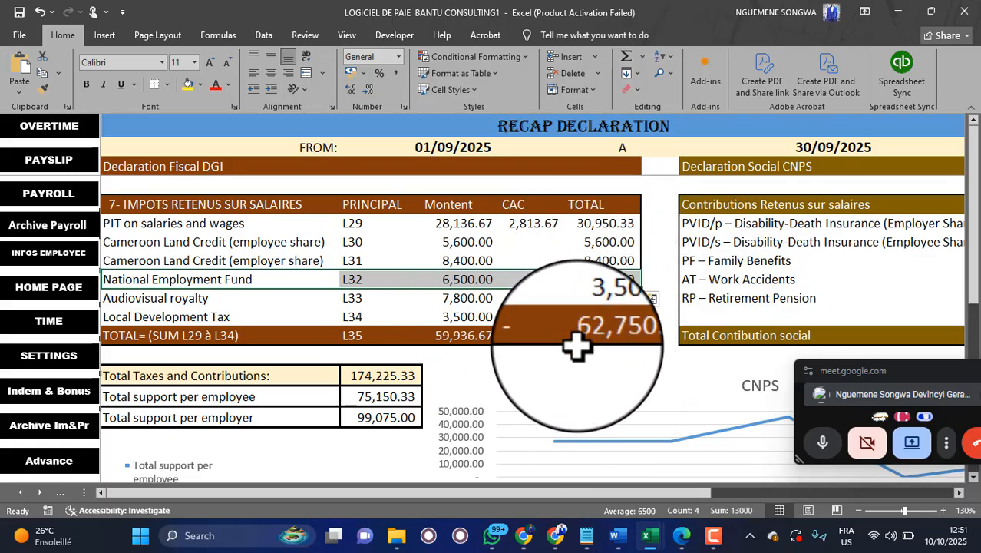
{"action": "key", "text": "super+Tab"}
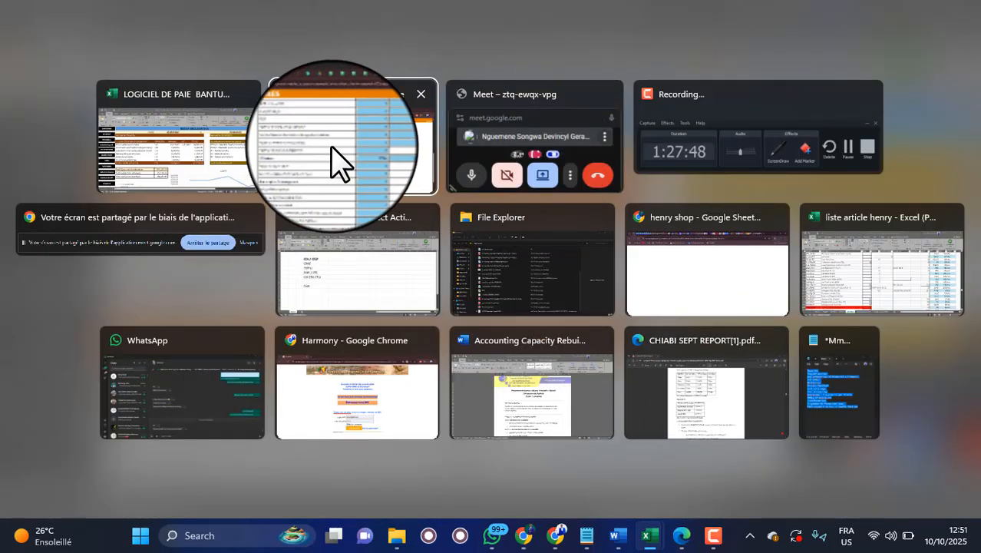
Return to the tax portal in Chrome and check the Récapitulatif from the RTS/salaires row and Total à payer up to the declaration header
{"action": "left_click", "coordinate": [335, 164]}
{"action": "scroll", "coordinate": [718, 485], "scroll_direction": "down", "scroll_amount": 3}
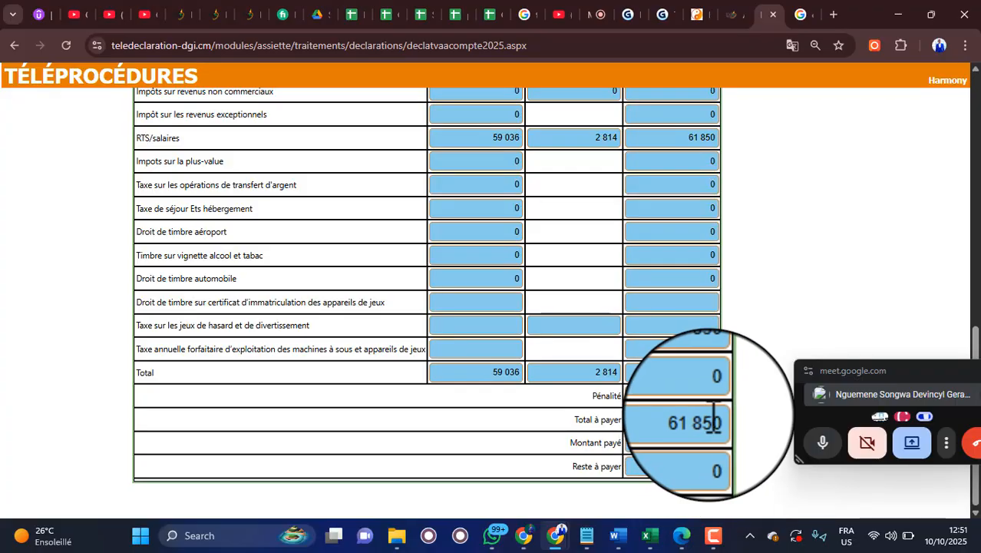
{"action": "scroll", "coordinate": [703, 368], "scroll_direction": "up", "scroll_amount": 2}
{"action": "scroll", "coordinate": [706, 328], "scroll_direction": "up", "scroll_amount": 2}
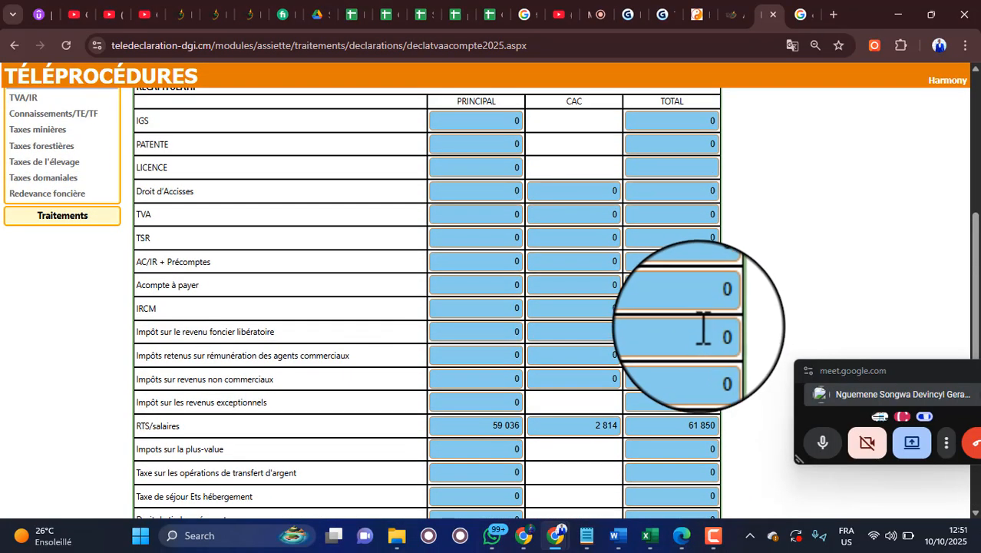
{"action": "scroll", "coordinate": [707, 329], "scroll_direction": "up", "scroll_amount": 4}
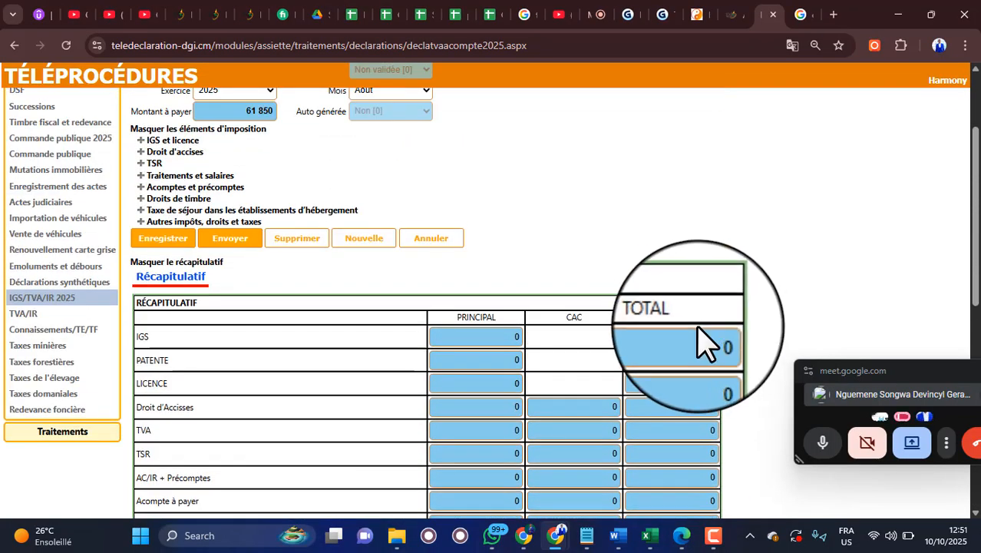
{"action": "scroll", "coordinate": [708, 332], "scroll_direction": "down", "scroll_amount": 4}
{"action": "scroll", "coordinate": [706, 331], "scroll_direction": "up", "scroll_amount": 4}
{"action": "scroll", "coordinate": [707, 329], "scroll_direction": "up", "scroll_amount": 1}
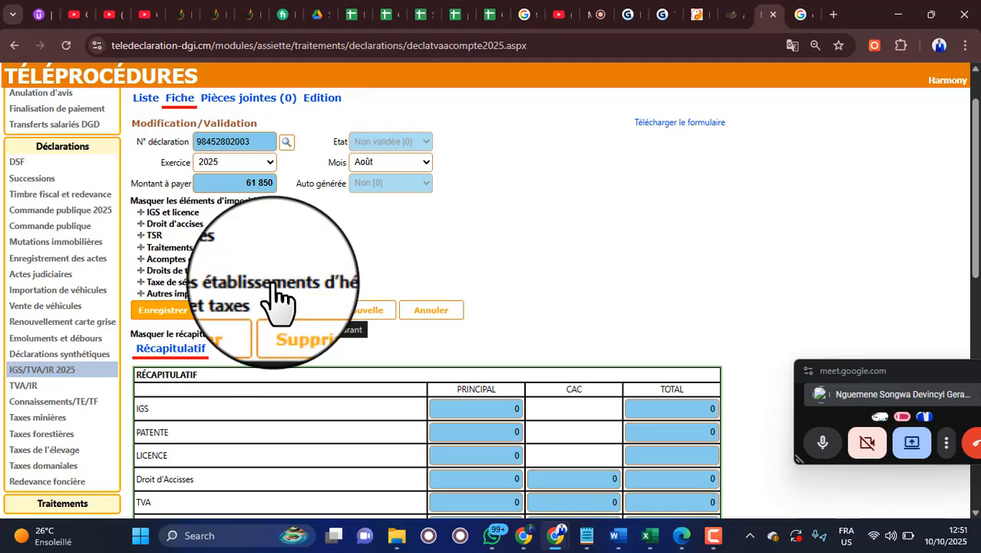
{"action": "scroll", "coordinate": [373, 239], "scroll_direction": "up", "scroll_amount": 1}
{"action": "scroll", "coordinate": [375, 242], "scroll_direction": "down", "scroll_amount": 2}
{"action": "scroll", "coordinate": [375, 242], "scroll_direction": "up", "scroll_amount": 2}
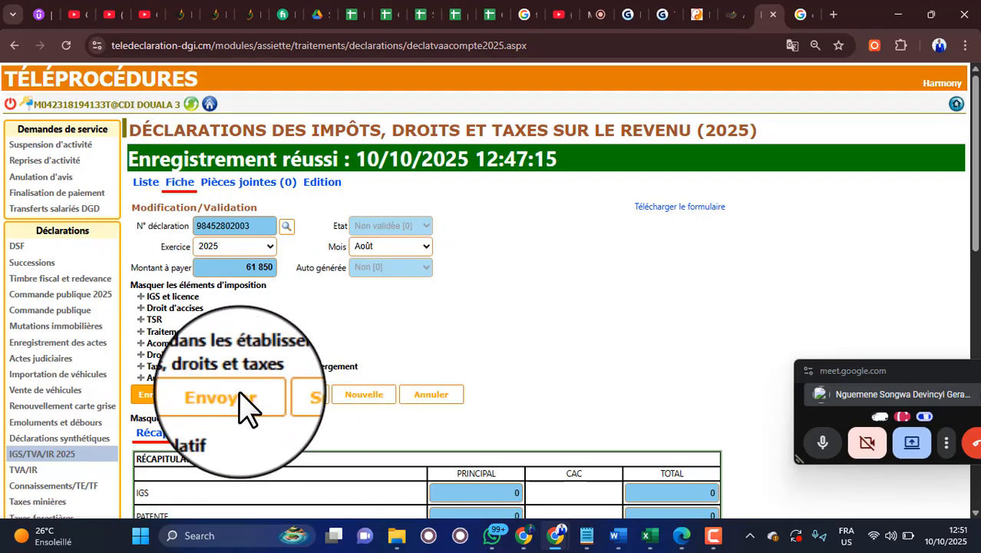
Open the September 2025 declaration from the declarations list and examine its payment options
{"action": "left_click", "coordinate": [146, 182]}
{"action": "left_click", "coordinate": [338, 305]}
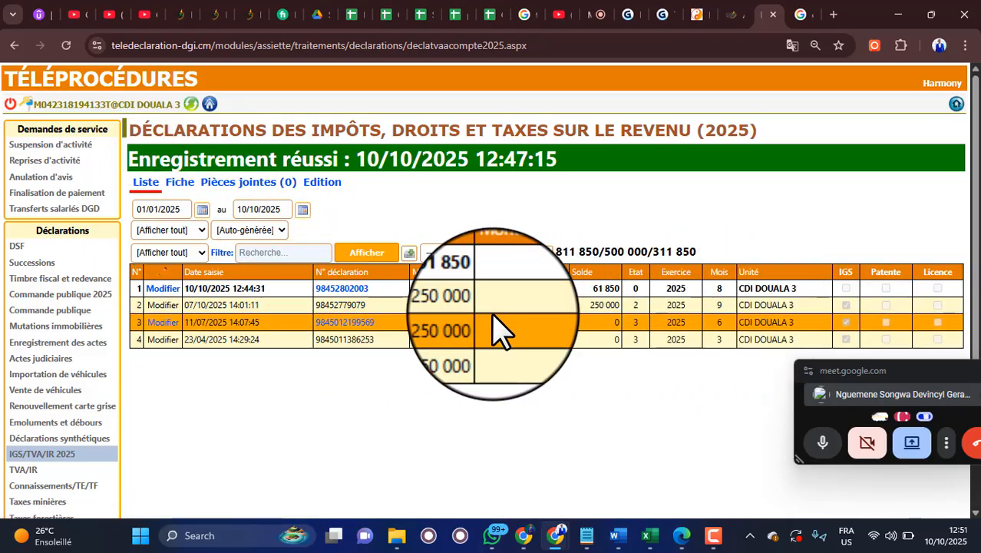
{"action": "left_click", "coordinate": [162, 306]}
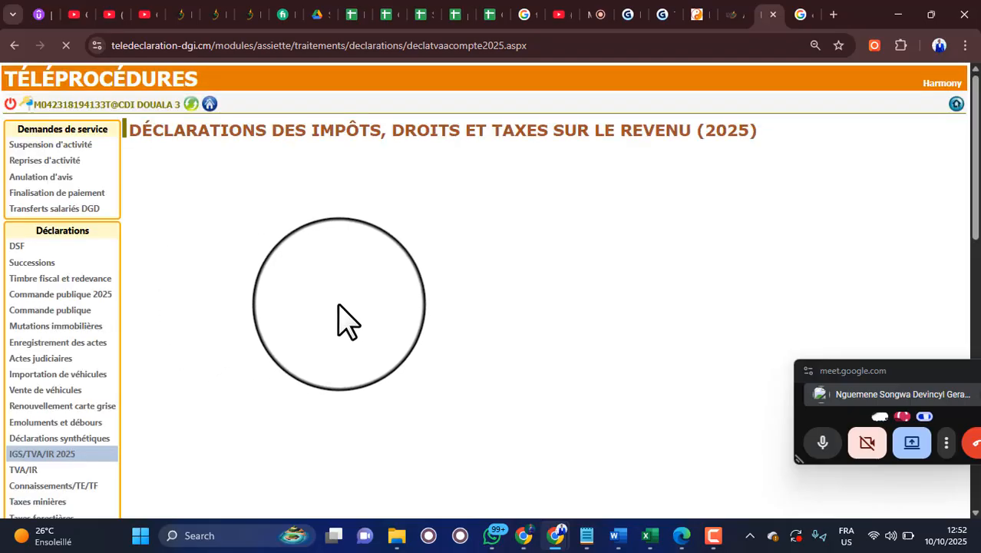
{"action": "scroll", "coordinate": [499, 281], "scroll_direction": "down", "scroll_amount": 3}
{"action": "scroll", "coordinate": [499, 280], "scroll_direction": "up", "scroll_amount": 3}
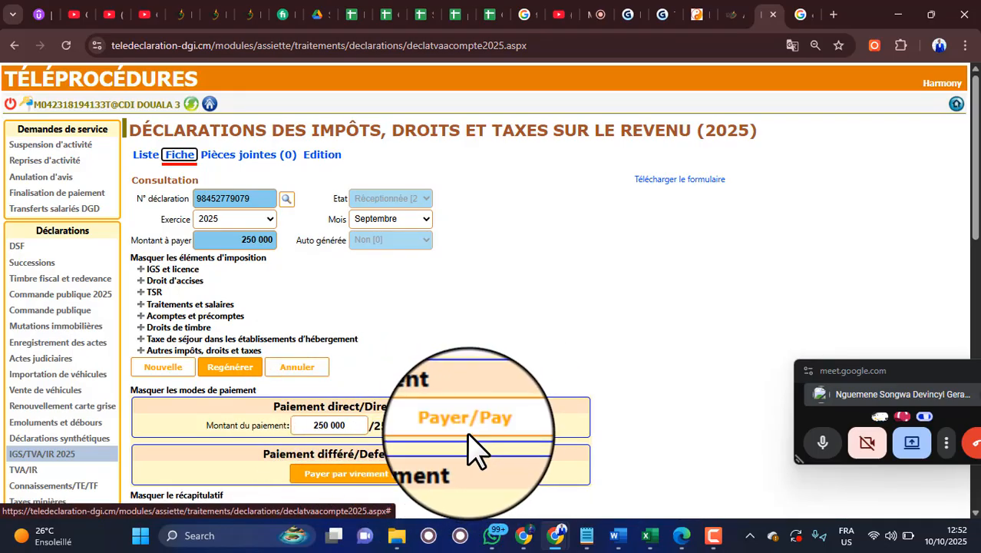
Request the Avis d'imposition for the September declaration and highlight the declaration number on its Fiche
{"action": "left_click", "coordinate": [322, 156]}
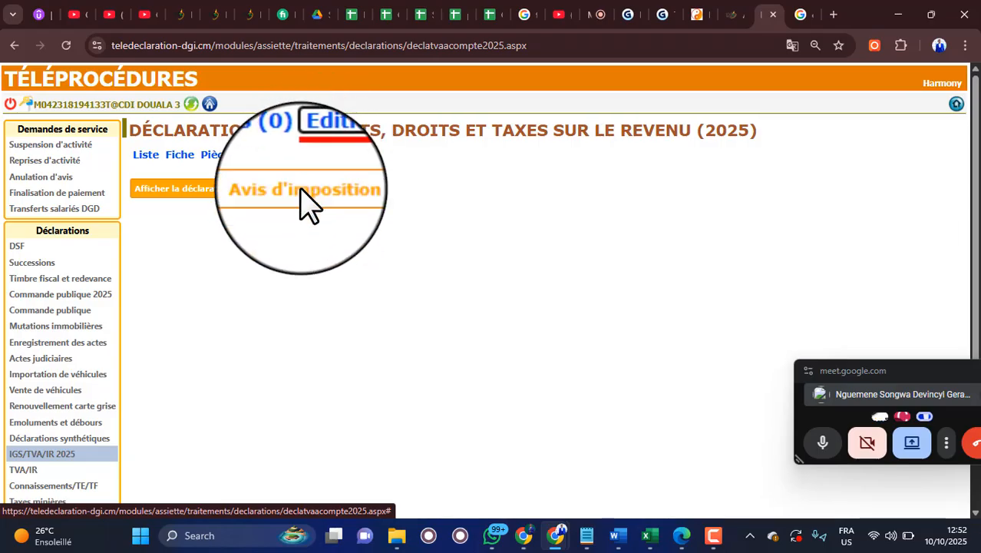
{"action": "left_click", "coordinate": [300, 191]}
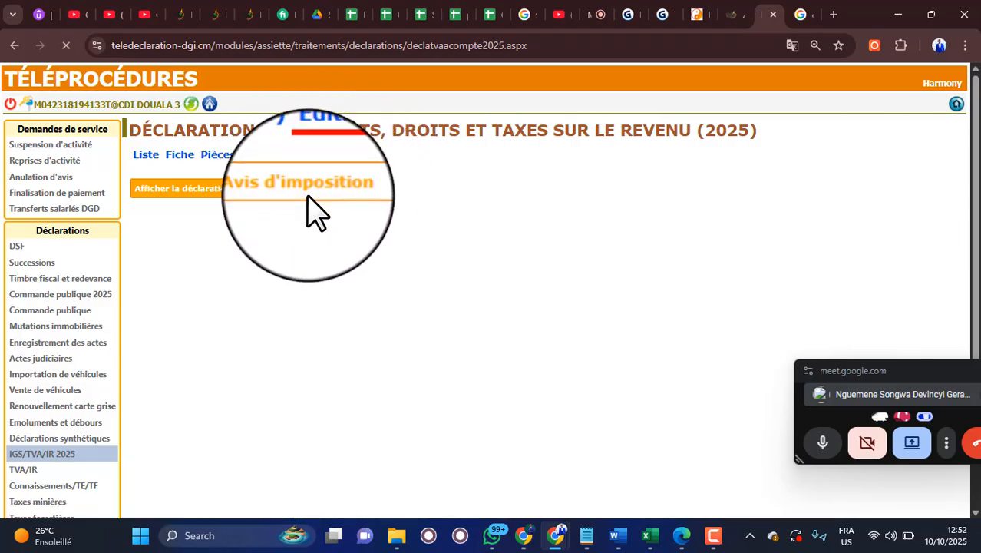
{"action": "left_click", "coordinate": [176, 156]}
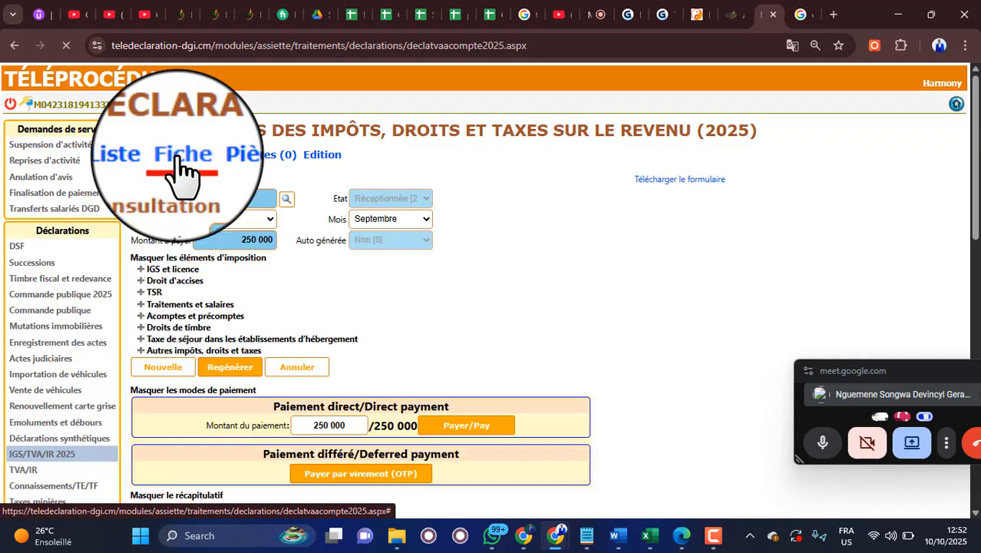
{"action": "left_click_drag", "start_coordinate": [198, 198], "coordinate": [260, 199]}
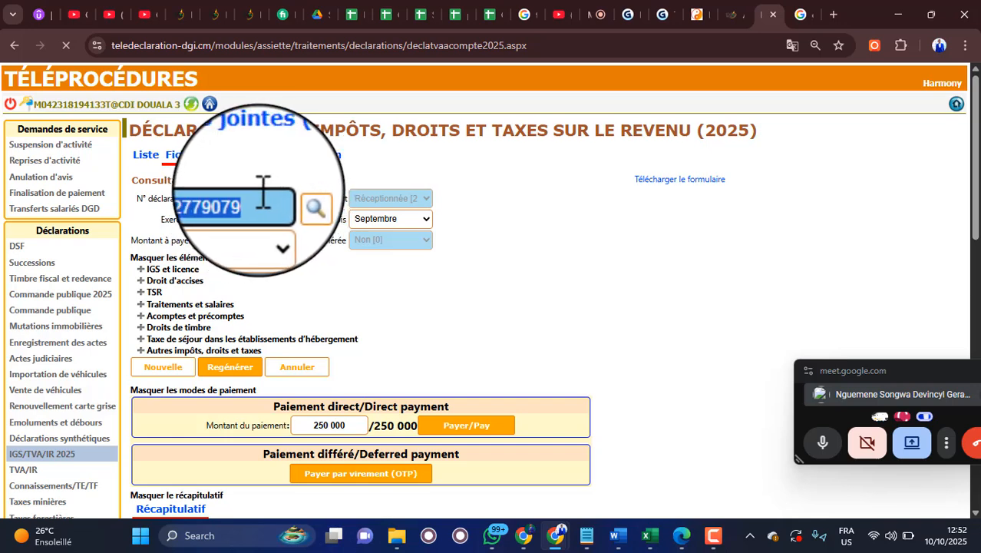
{"action": "left_click", "coordinate": [549, 234]}
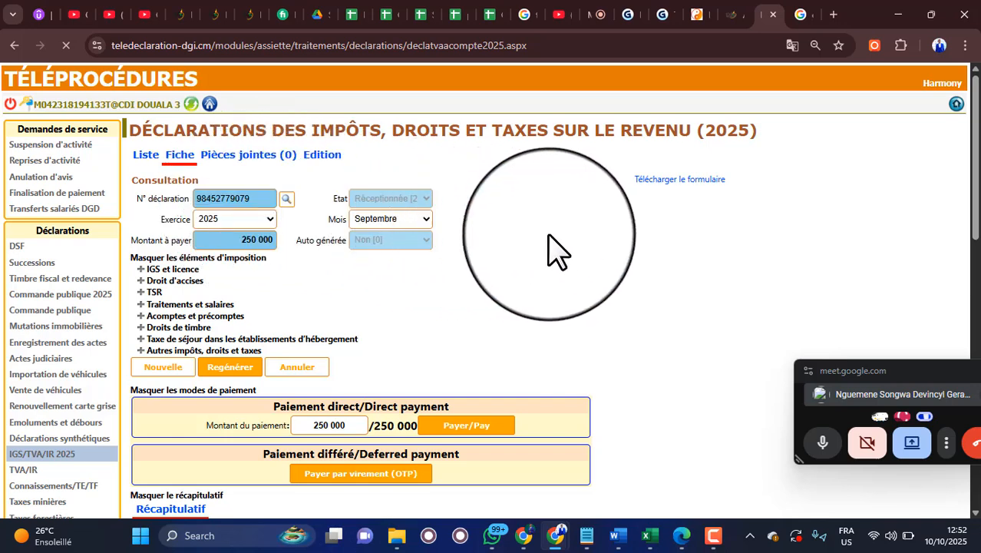
{"action": "left_click", "coordinate": [319, 155]}
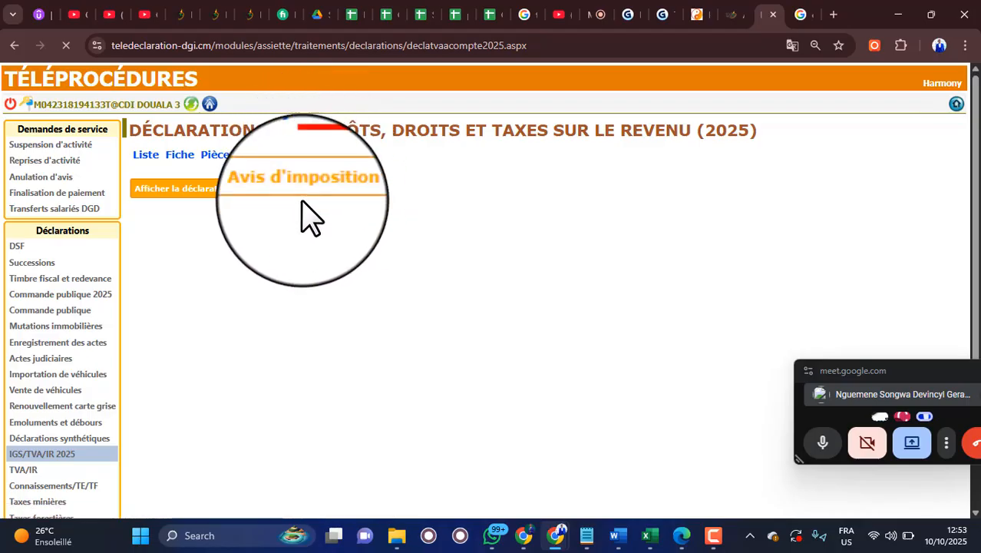
Open the online tax declaration portal in a new browser tab from the impots.cm home page
{"action": "left_click", "coordinate": [733, 15]}
{"action": "scroll", "coordinate": [822, 288], "scroll_direction": "down", "scroll_amount": 2}
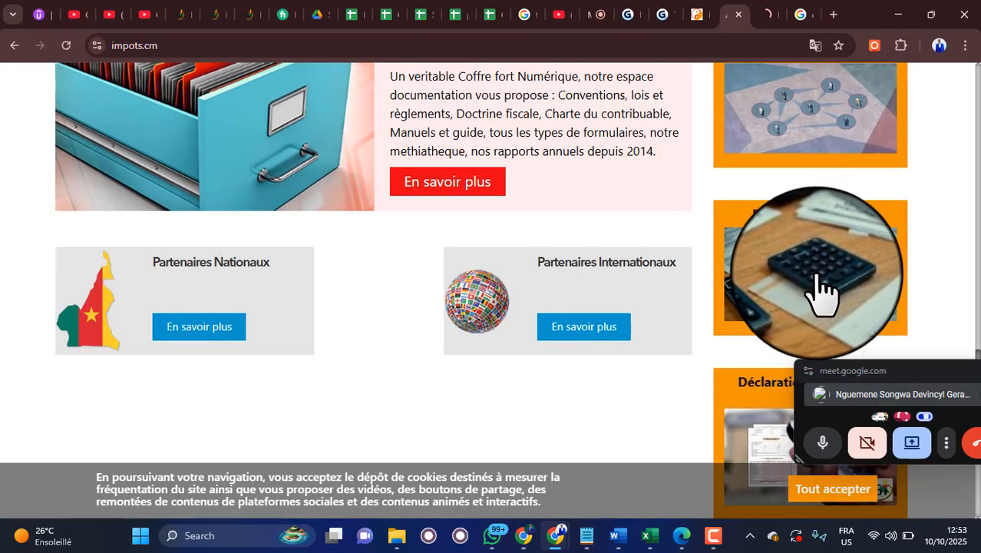
{"action": "scroll", "coordinate": [818, 280], "scroll_direction": "up", "scroll_amount": 8}
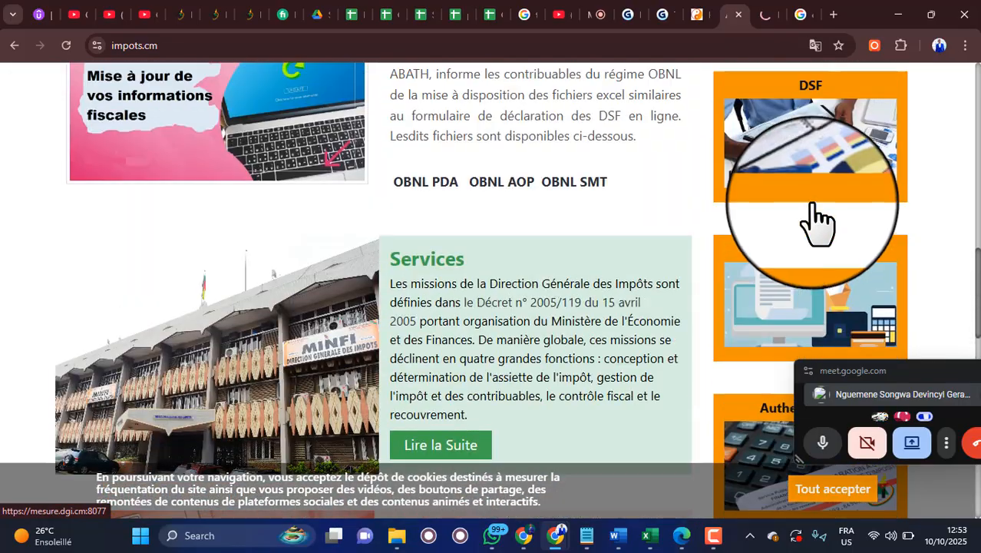
{"action": "scroll", "coordinate": [815, 188], "scroll_direction": "up", "scroll_amount": 3}
{"action": "left_click", "coordinate": [814, 187]}
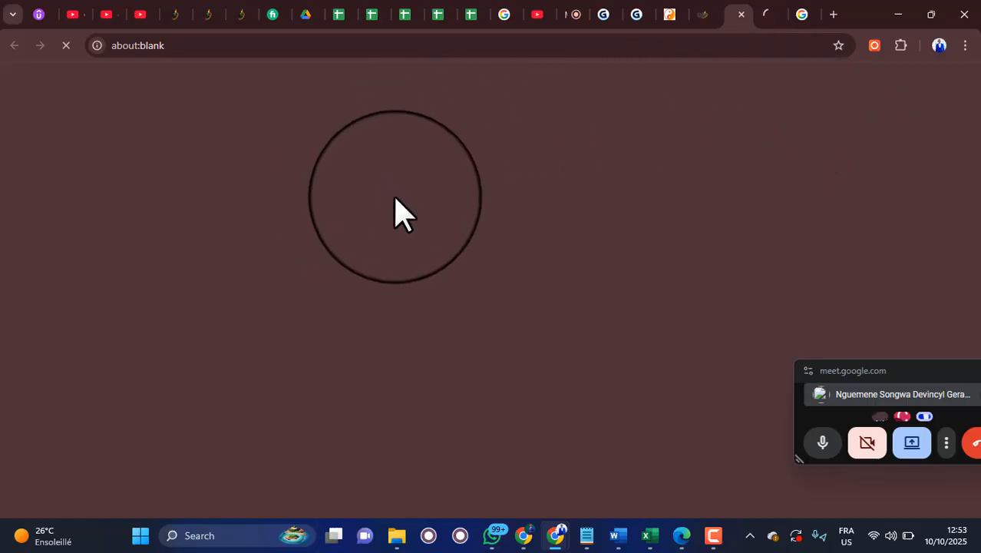
{"action": "left_click", "coordinate": [769, 35]}
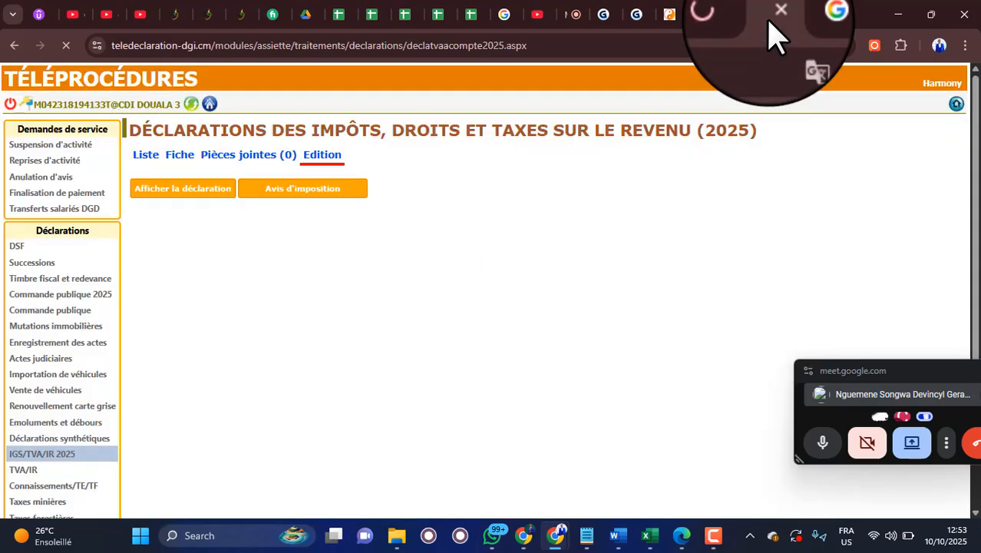
{"action": "left_click", "coordinate": [731, 19]}
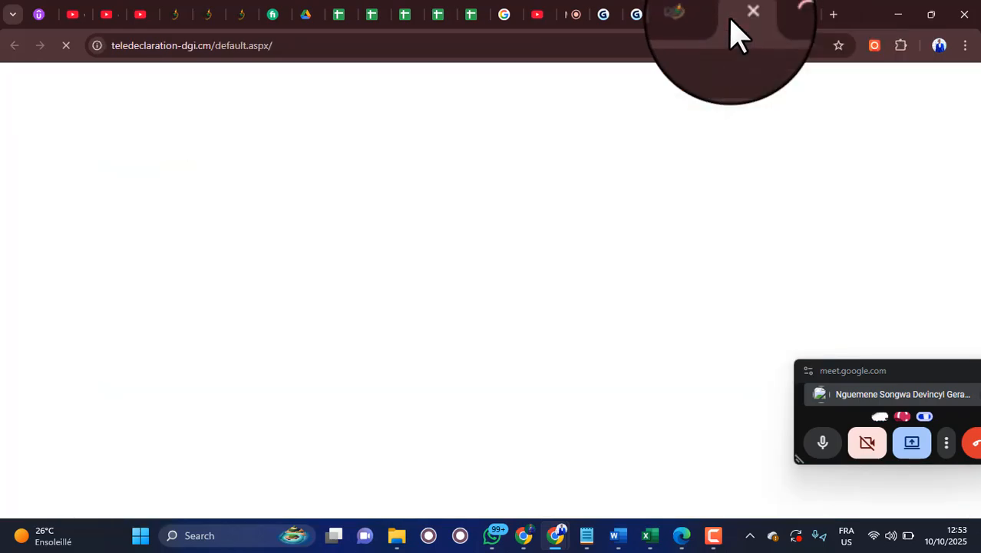
{"action": "left_click", "coordinate": [767, 23]}
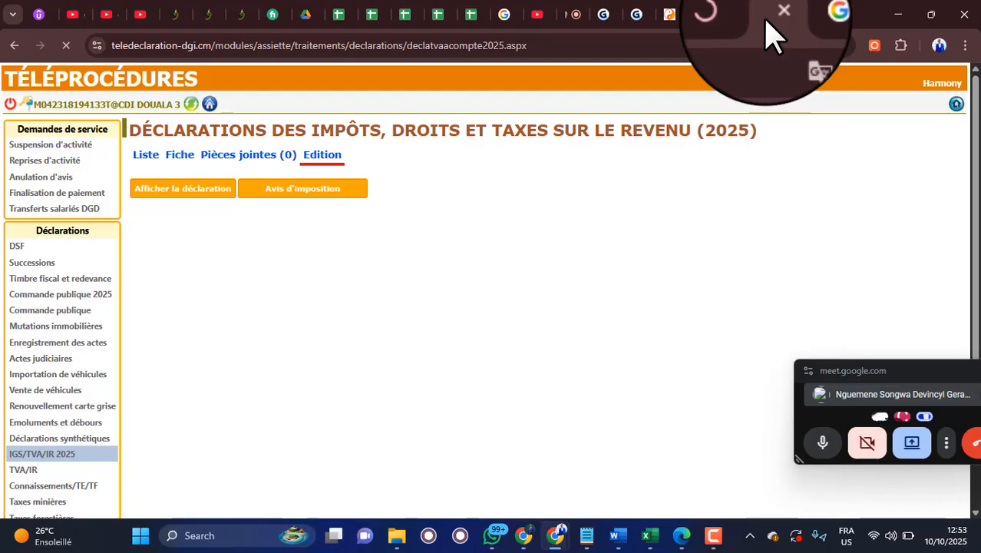
{"action": "left_click", "coordinate": [738, 23]}
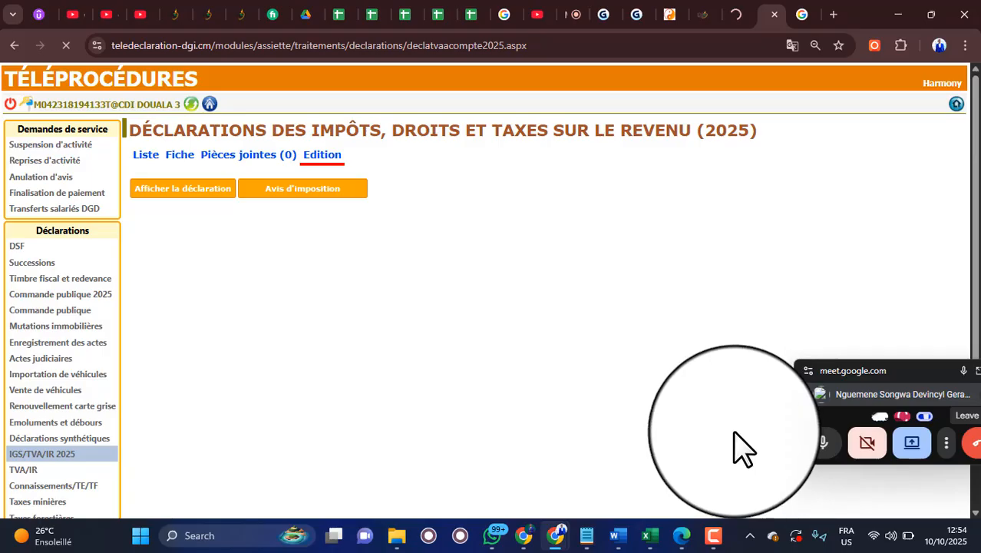
{"action": "left_click", "coordinate": [731, 17]}
{"action": "left_click", "coordinate": [765, 23]}
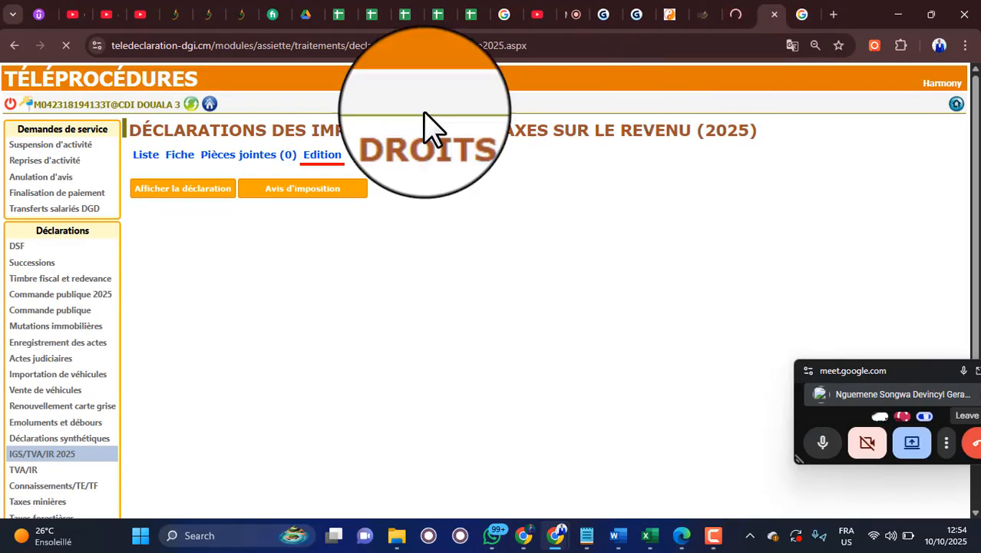
{"action": "left_click", "coordinate": [179, 156]}
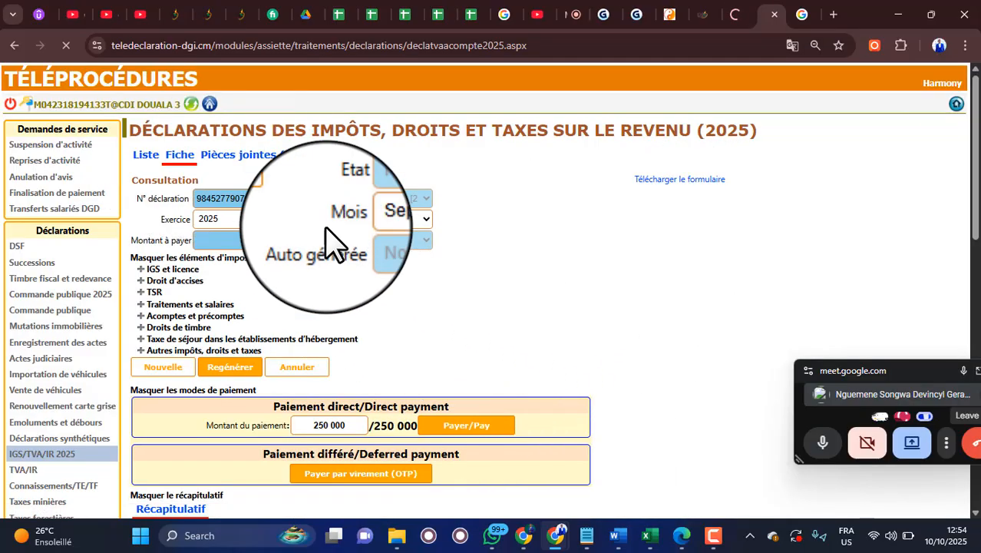
{"action": "left_click", "coordinate": [323, 156]}
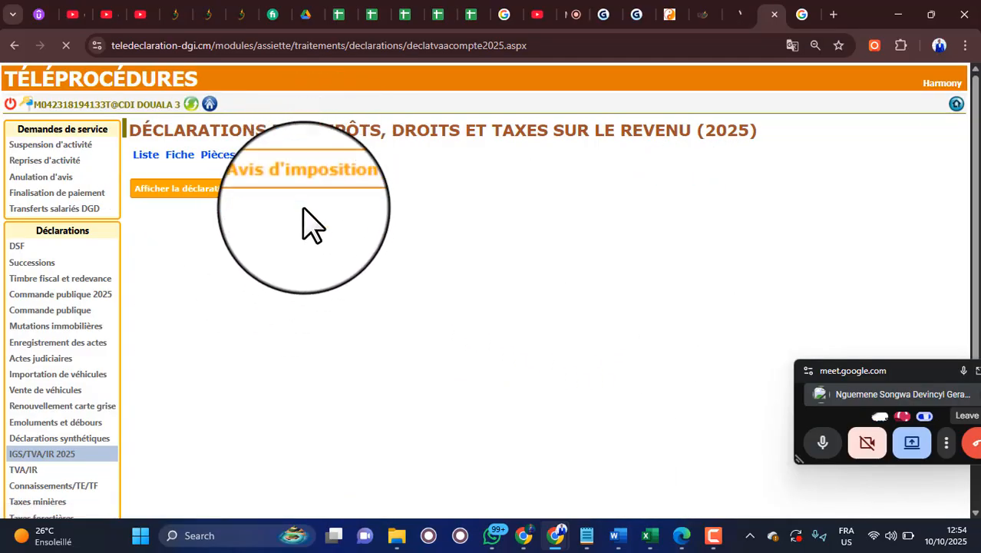
{"action": "left_click", "coordinate": [179, 156]}
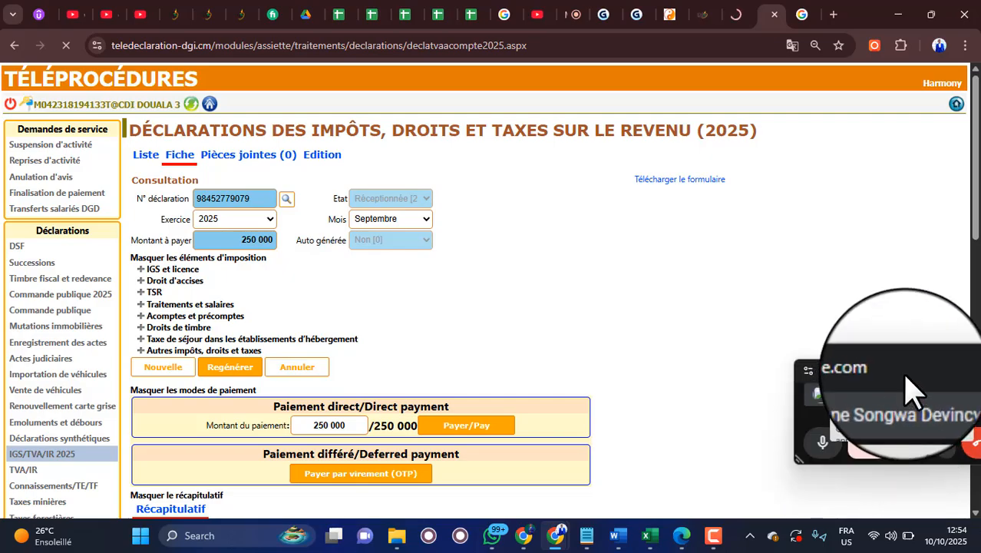
{"action": "left_click", "coordinate": [714, 537]}
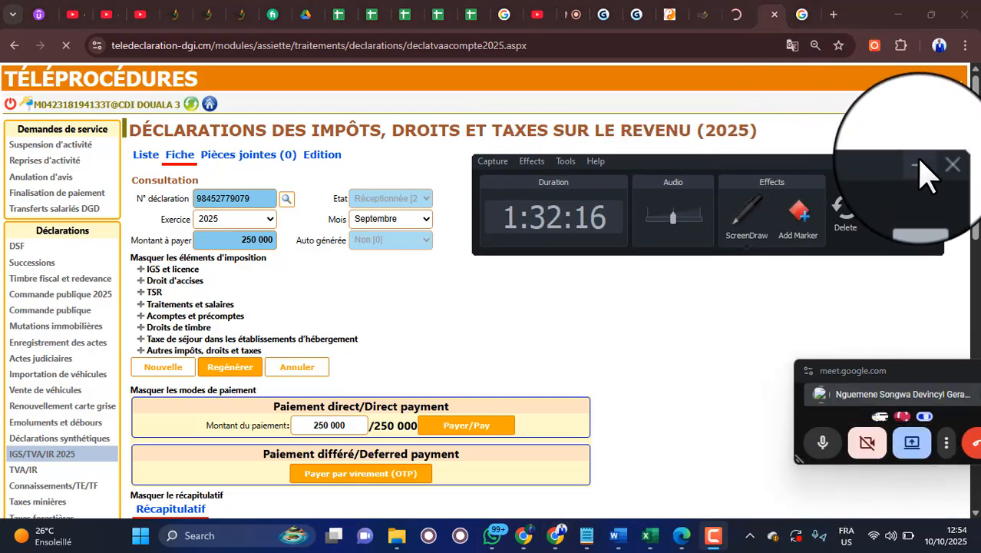
{"action": "left_click", "coordinate": [919, 163]}
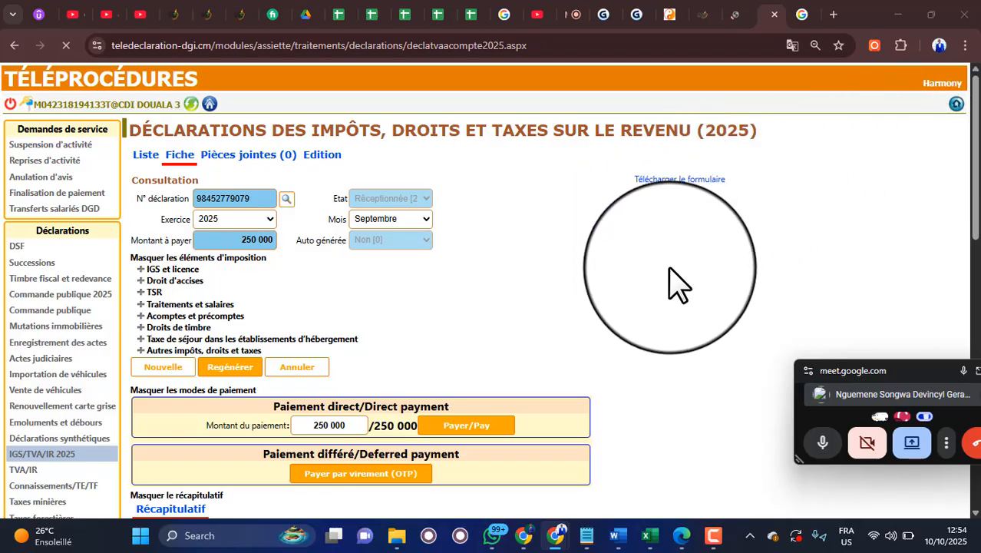
Check the portal's login page in the other tab and return to the September declaration's Fiche
{"action": "left_click", "coordinate": [738, 17]}
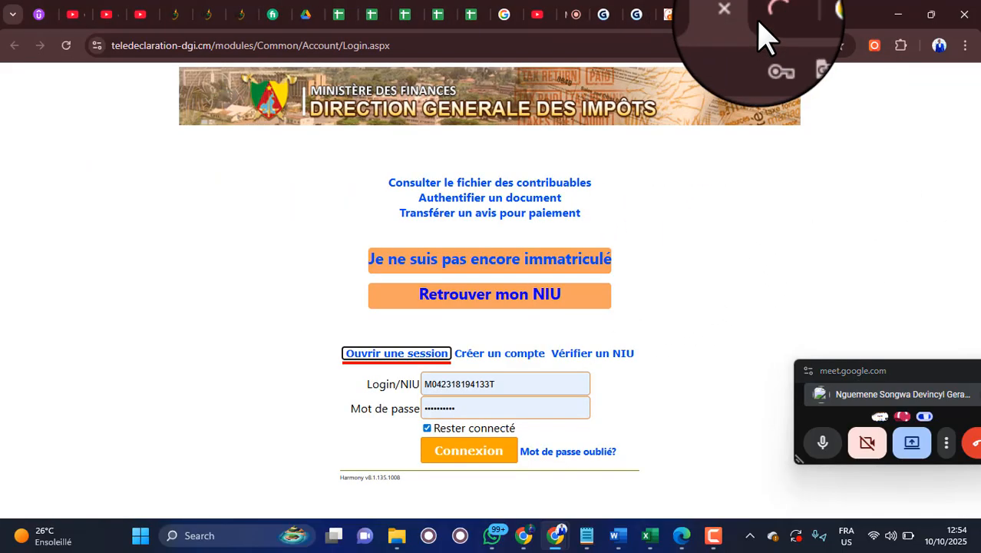
{"action": "left_click", "coordinate": [766, 28]}
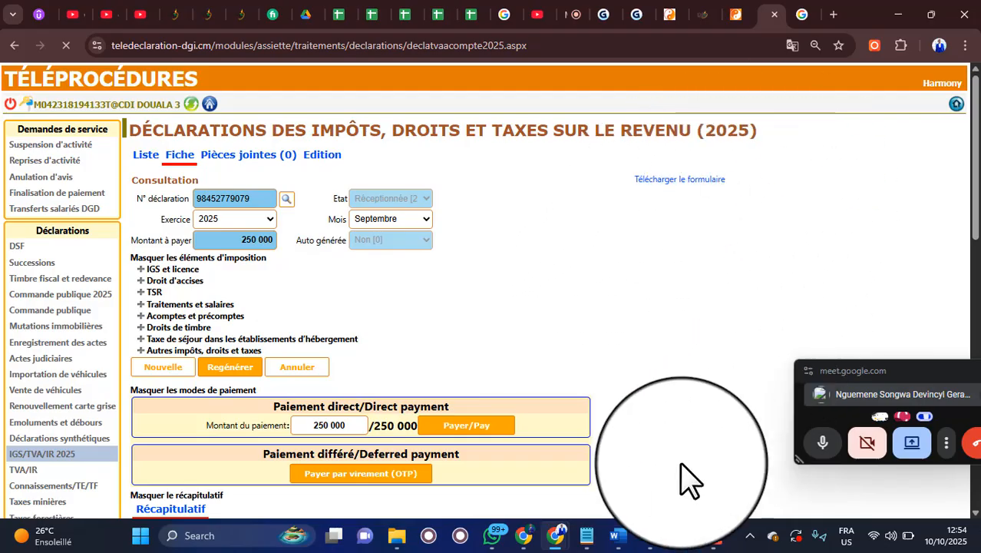
{"action": "left_click", "coordinate": [713, 534]}
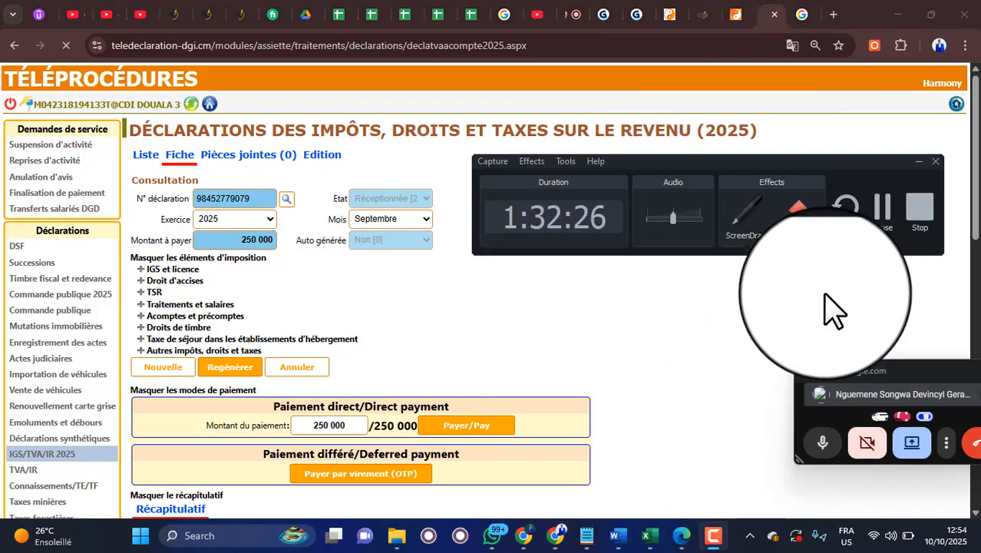